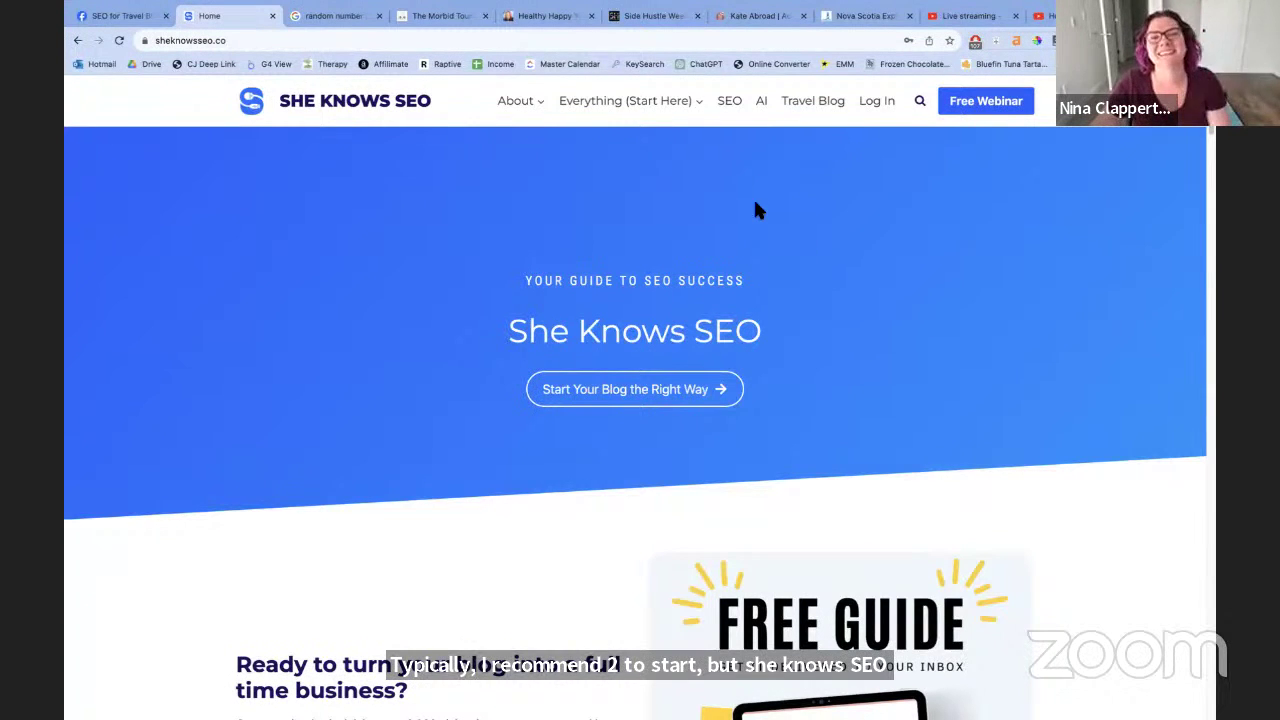
Open the SEO posts page of She Knows SEO and review its topic sections down to Link Building
{"action": "left_click", "coordinate": [728, 103]}
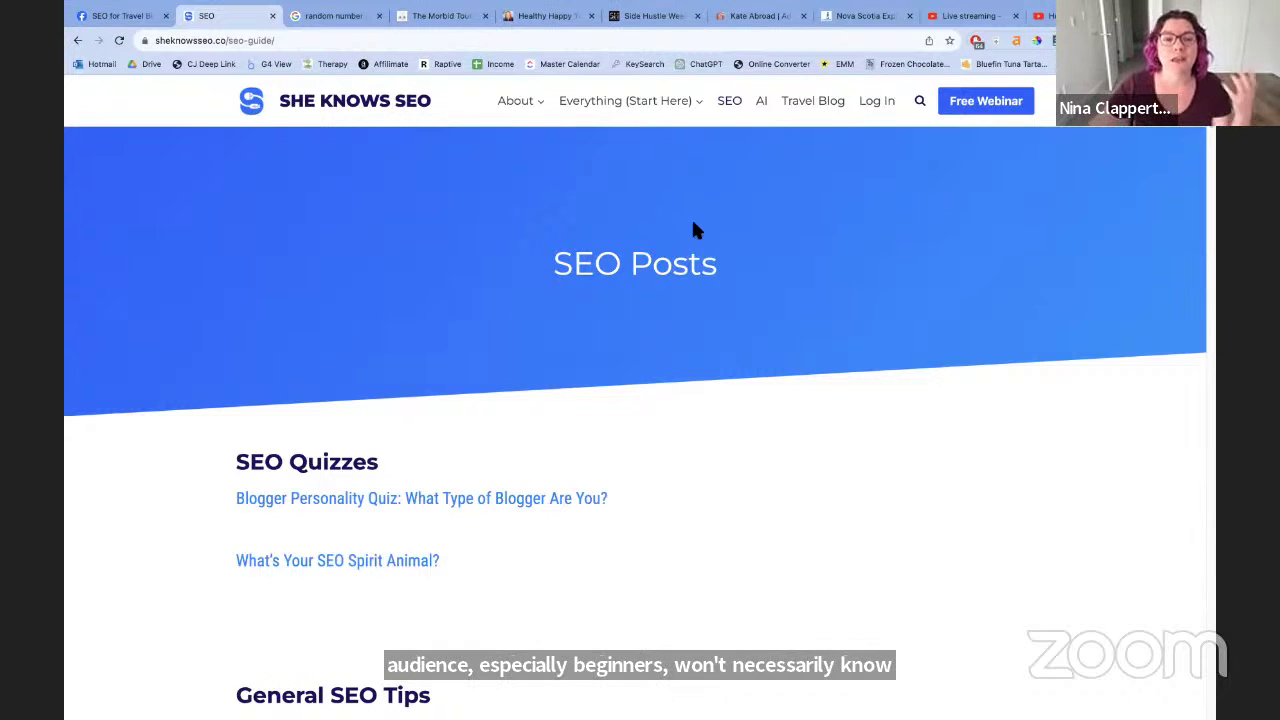
{"action": "scroll", "coordinate": [611, 234], "scroll_direction": "down", "scroll_amount": 5}
{"action": "scroll", "coordinate": [605, 236], "scroll_direction": "up", "scroll_amount": 3}
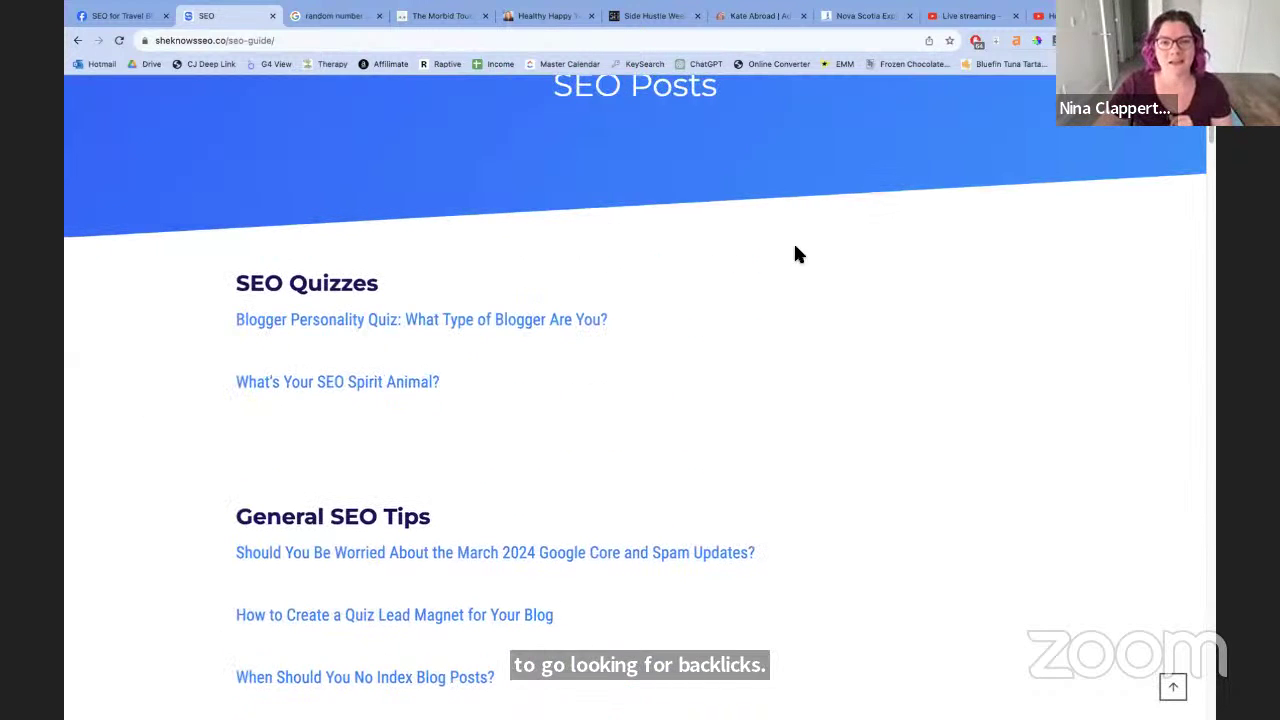
{"action": "scroll", "coordinate": [714, 280], "scroll_direction": "down", "scroll_amount": 6}
{"action": "scroll", "coordinate": [715, 284], "scroll_direction": "down", "scroll_amount": 8}
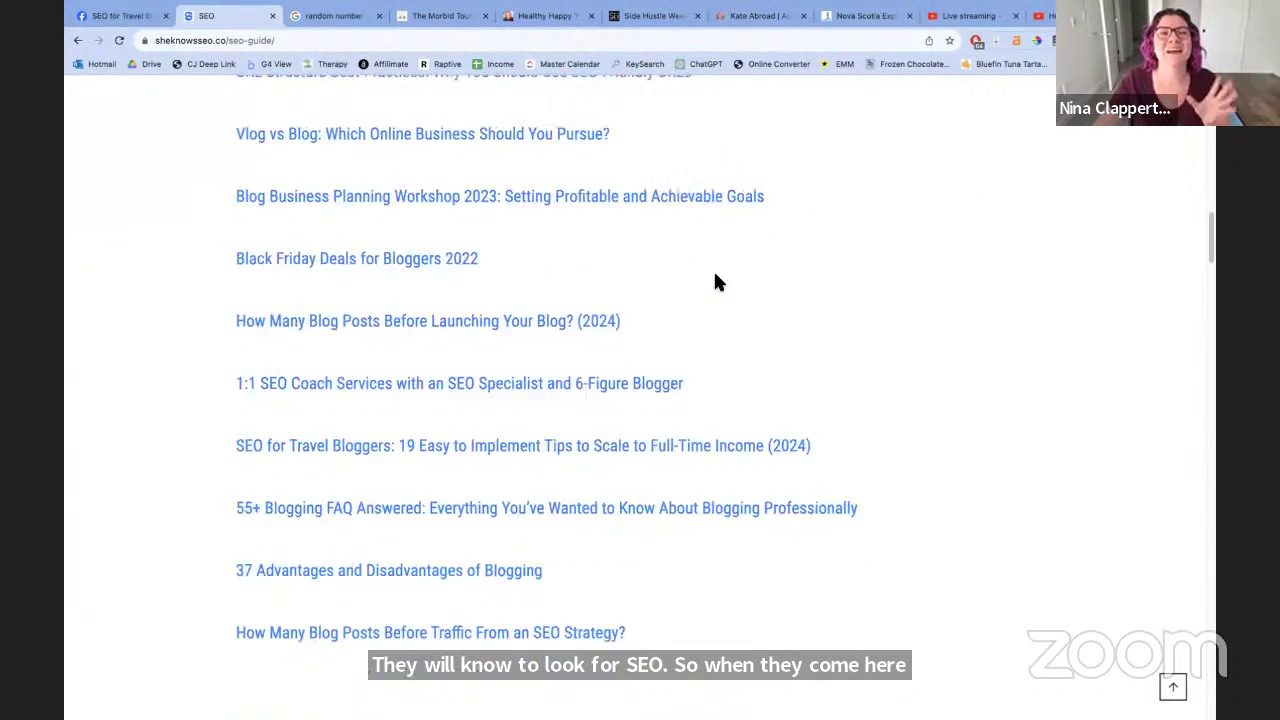
{"action": "scroll", "coordinate": [715, 283], "scroll_direction": "down", "scroll_amount": 15}
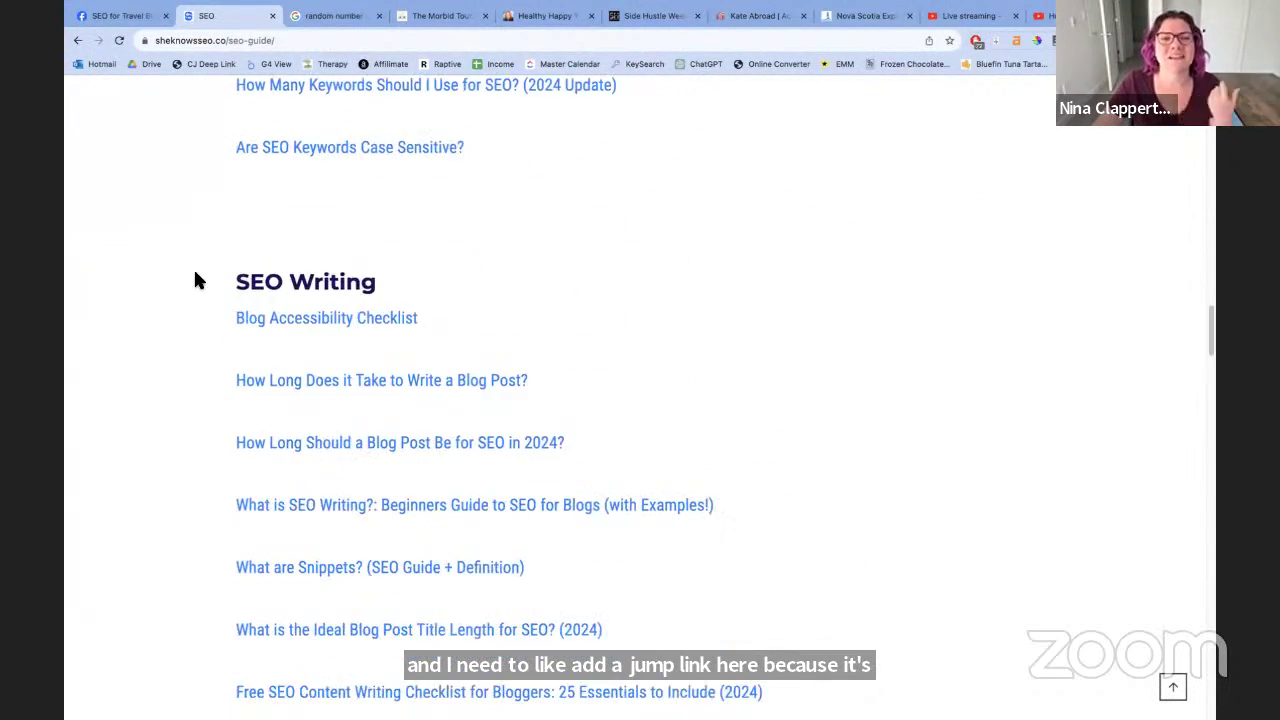
{"action": "scroll", "coordinate": [577, 271], "scroll_direction": "down", "scroll_amount": 9}
{"action": "scroll", "coordinate": [565, 235], "scroll_direction": "down", "scroll_amount": 4}
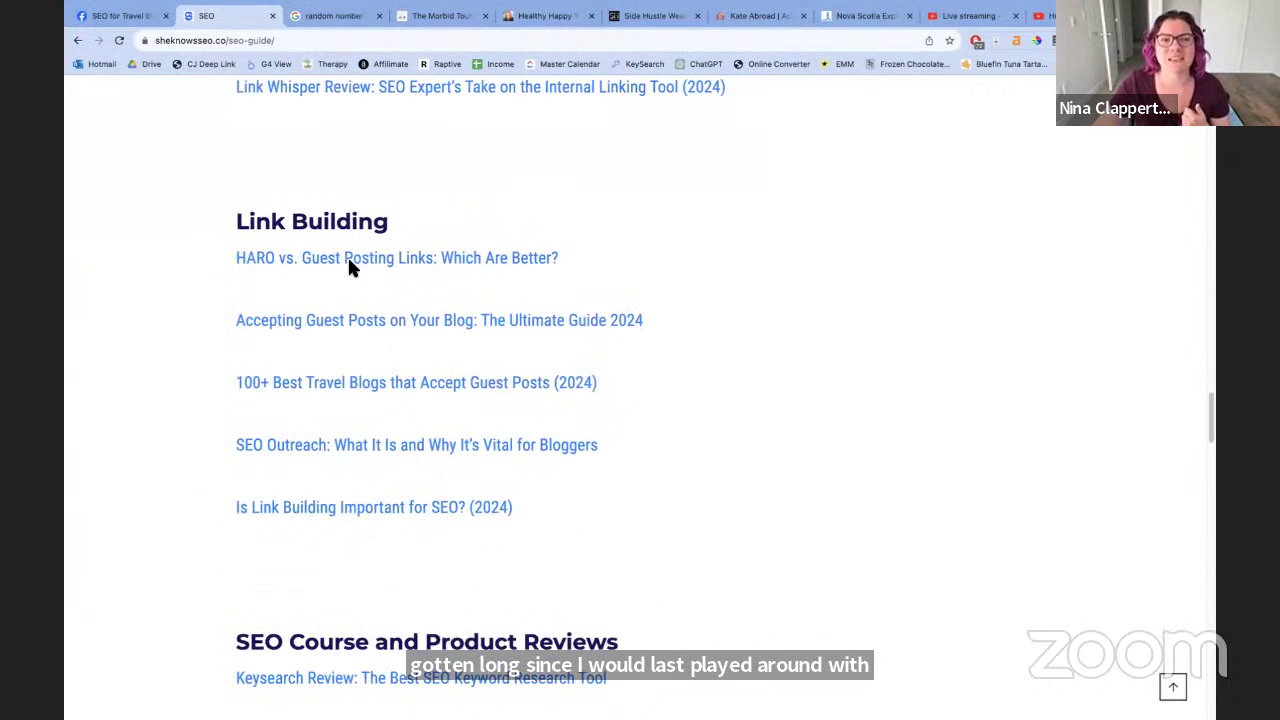
{"action": "scroll", "coordinate": [565, 224], "scroll_direction": "down", "scroll_amount": 1}
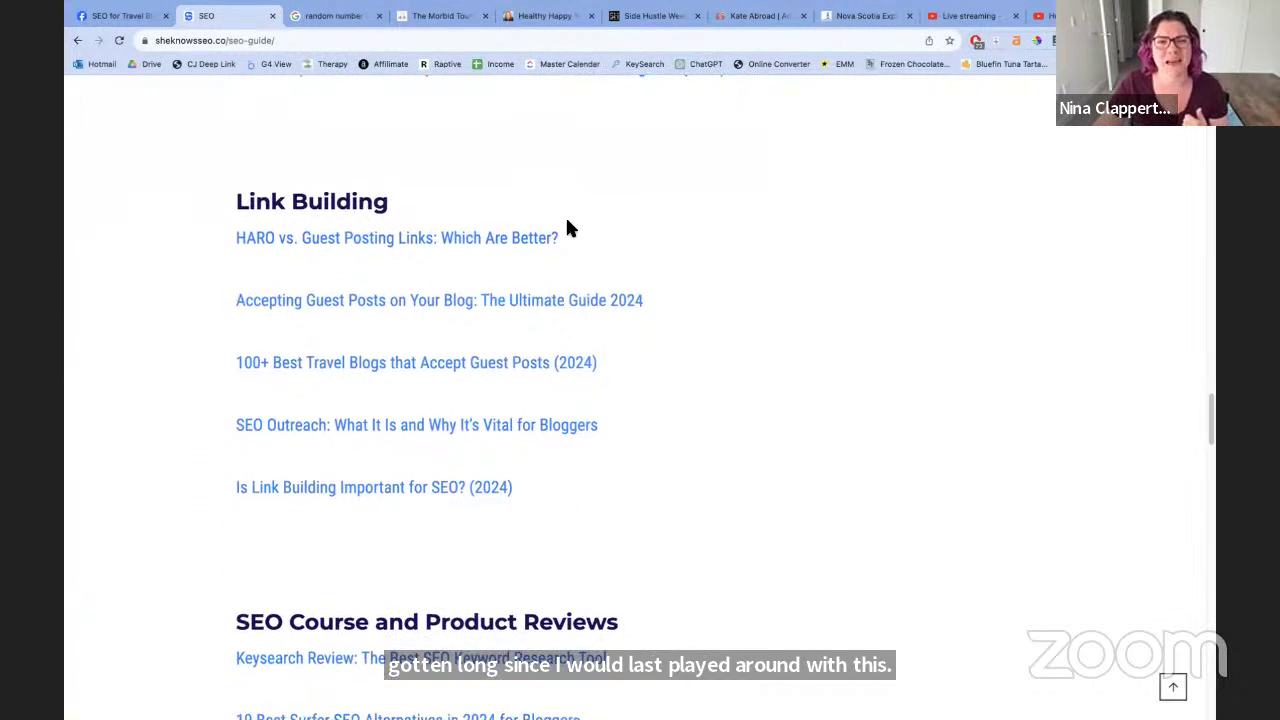
{"action": "scroll", "coordinate": [550, 224], "scroll_direction": "down", "scroll_amount": 4}
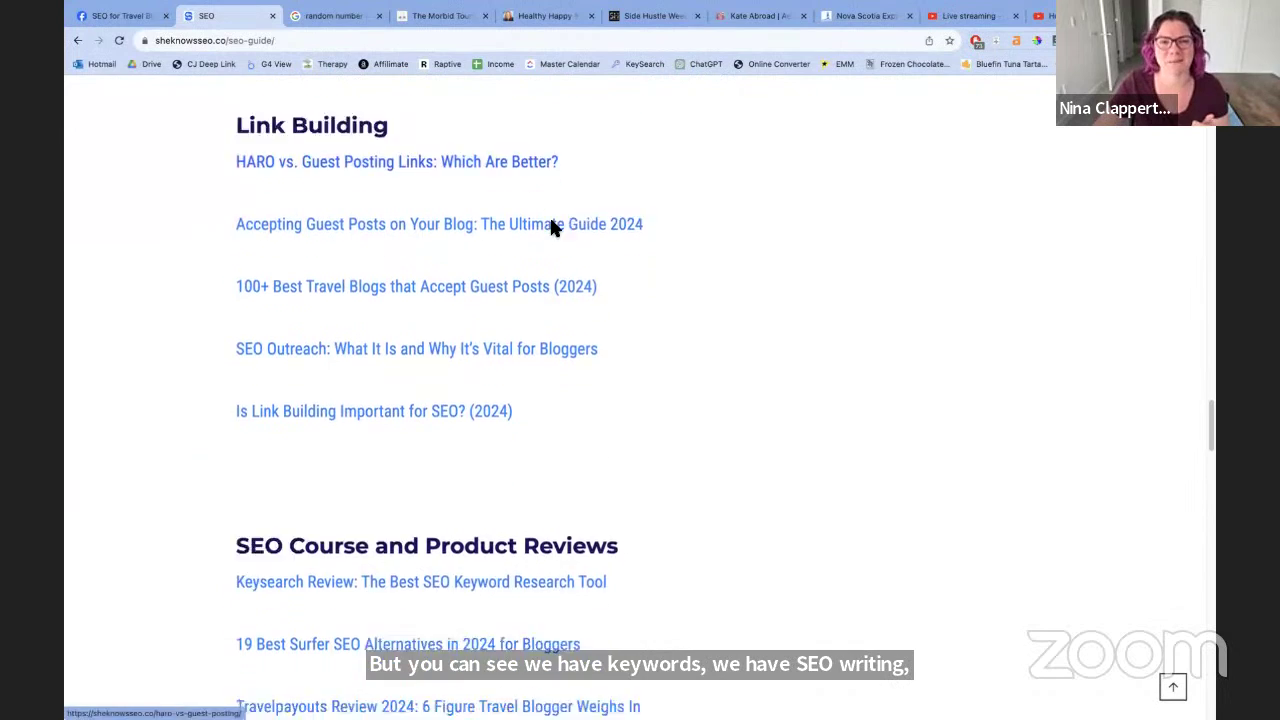
Review the remaining SEO post sections, from SEO Course and Product Reviews through WordPress and Analytics
{"action": "scroll", "coordinate": [687, 185], "scroll_direction": "down", "scroll_amount": 10}
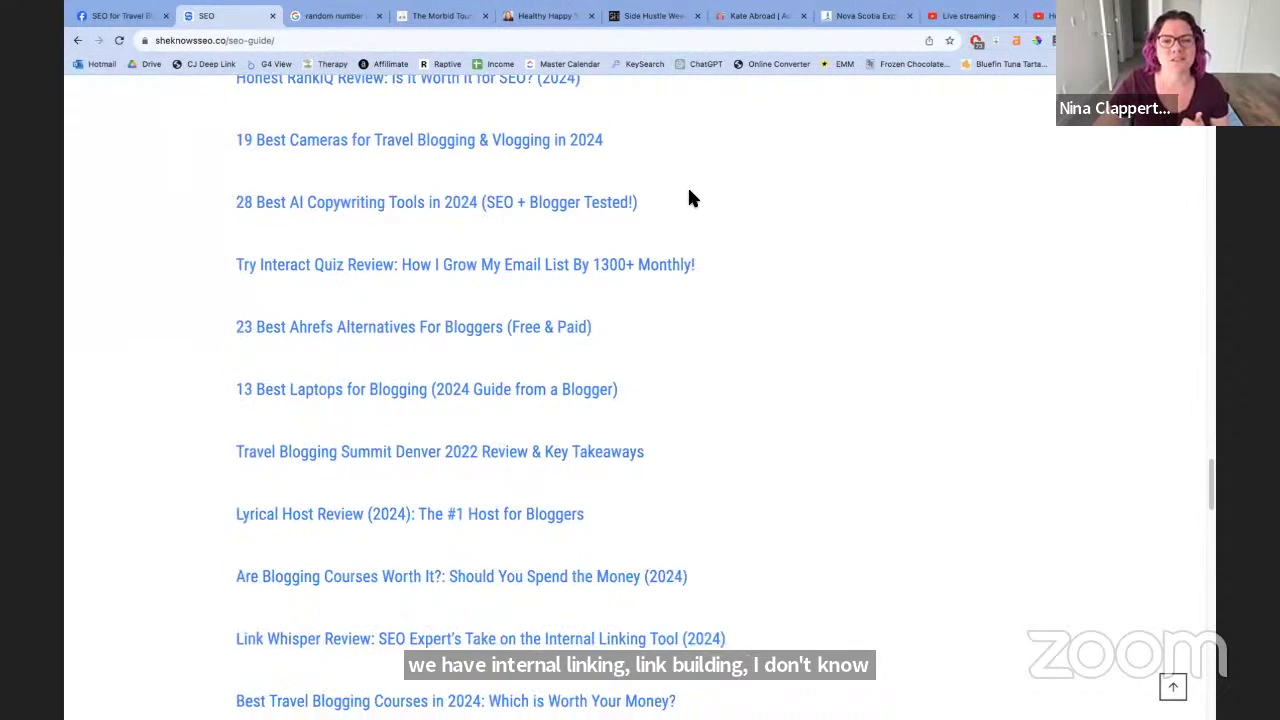
{"action": "scroll", "coordinate": [634, 266], "scroll_direction": "down", "scroll_amount": 11}
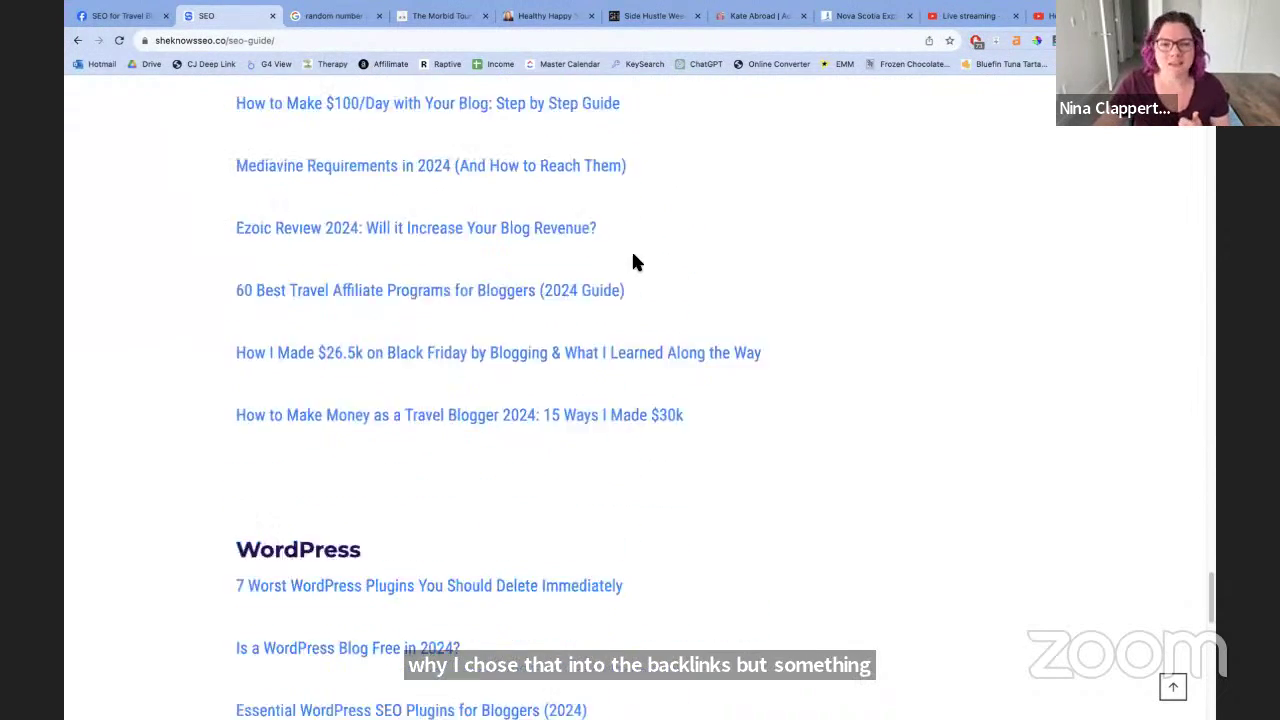
{"action": "scroll", "coordinate": [671, 177], "scroll_direction": "down", "scroll_amount": 3}
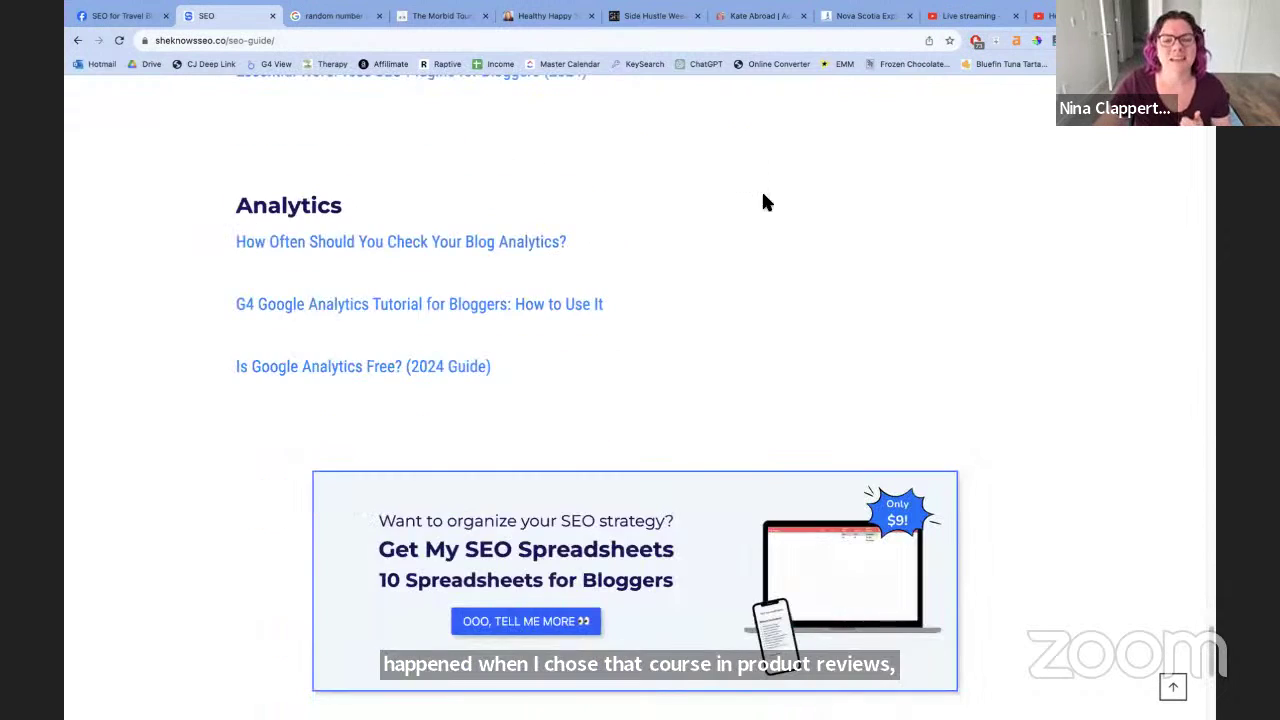
{"action": "scroll", "coordinate": [760, 197], "scroll_direction": "up", "scroll_amount": 13}
{"action": "scroll", "coordinate": [760, 204], "scroll_direction": "up", "scroll_amount": 15}
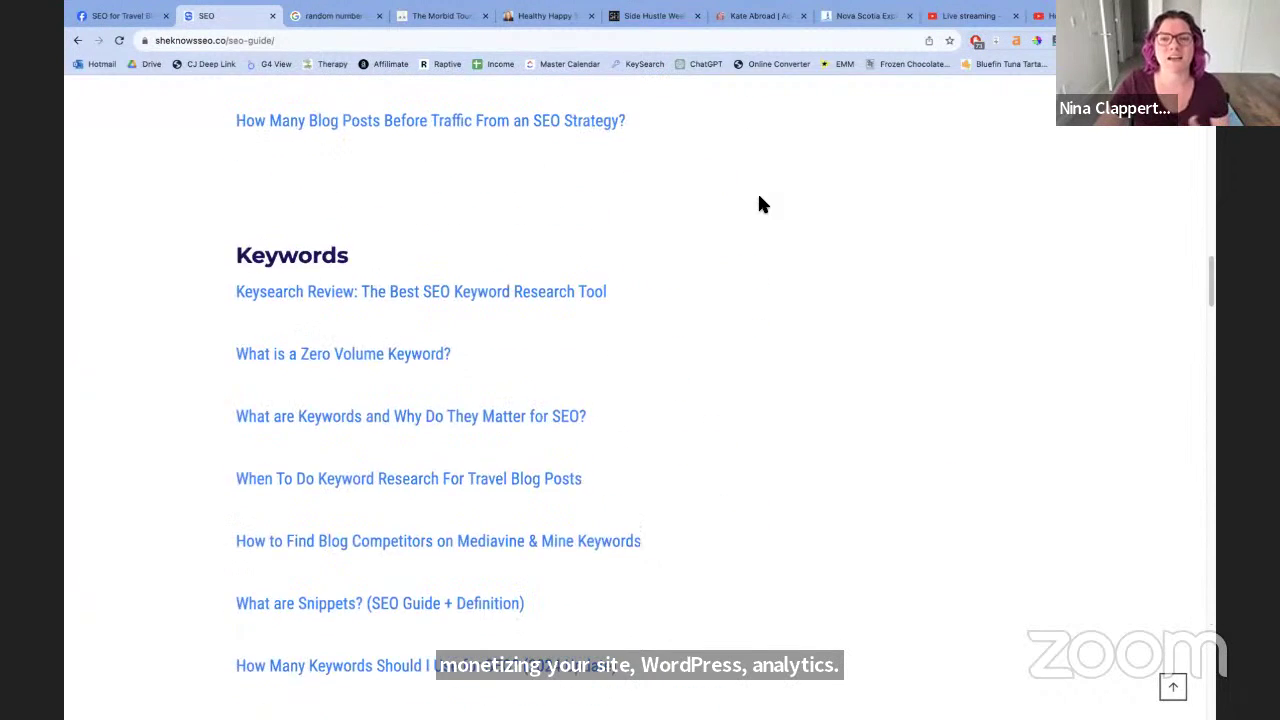
{"action": "scroll", "coordinate": [759, 204], "scroll_direction": "up", "scroll_amount": 1}
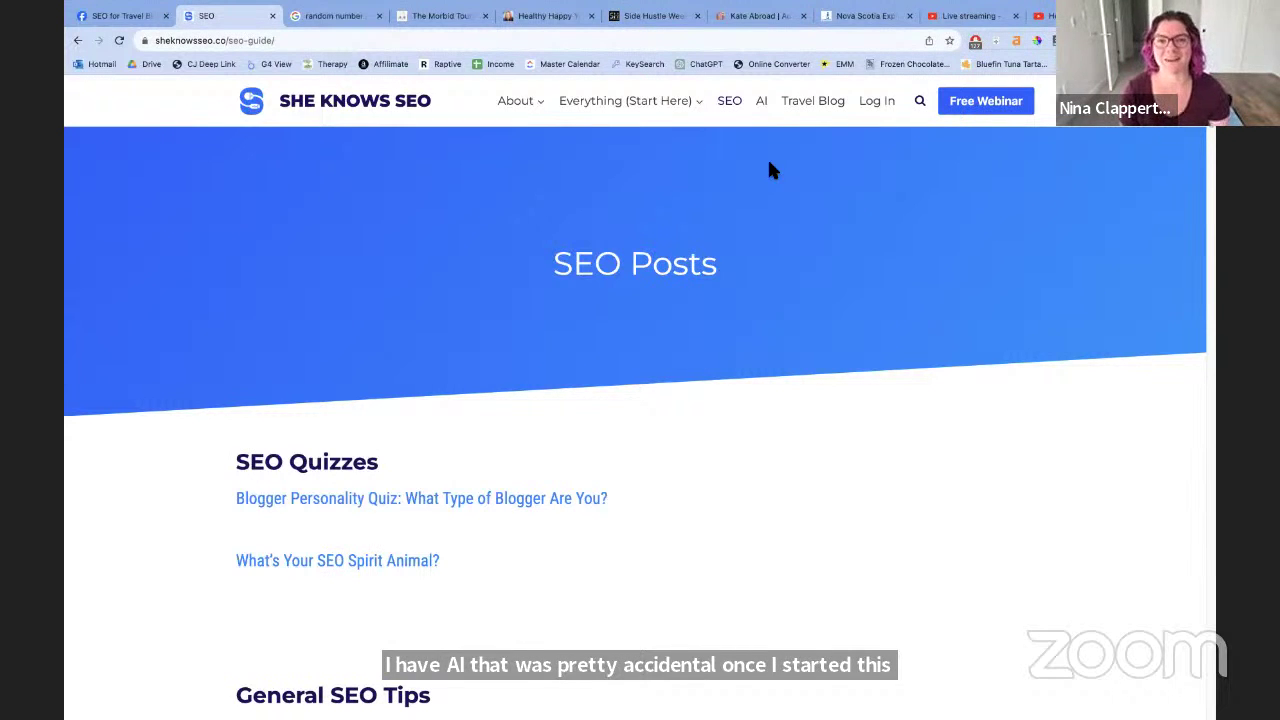
Open the site's AI posts page and look over its list of articles
{"action": "left_click", "coordinate": [765, 102]}
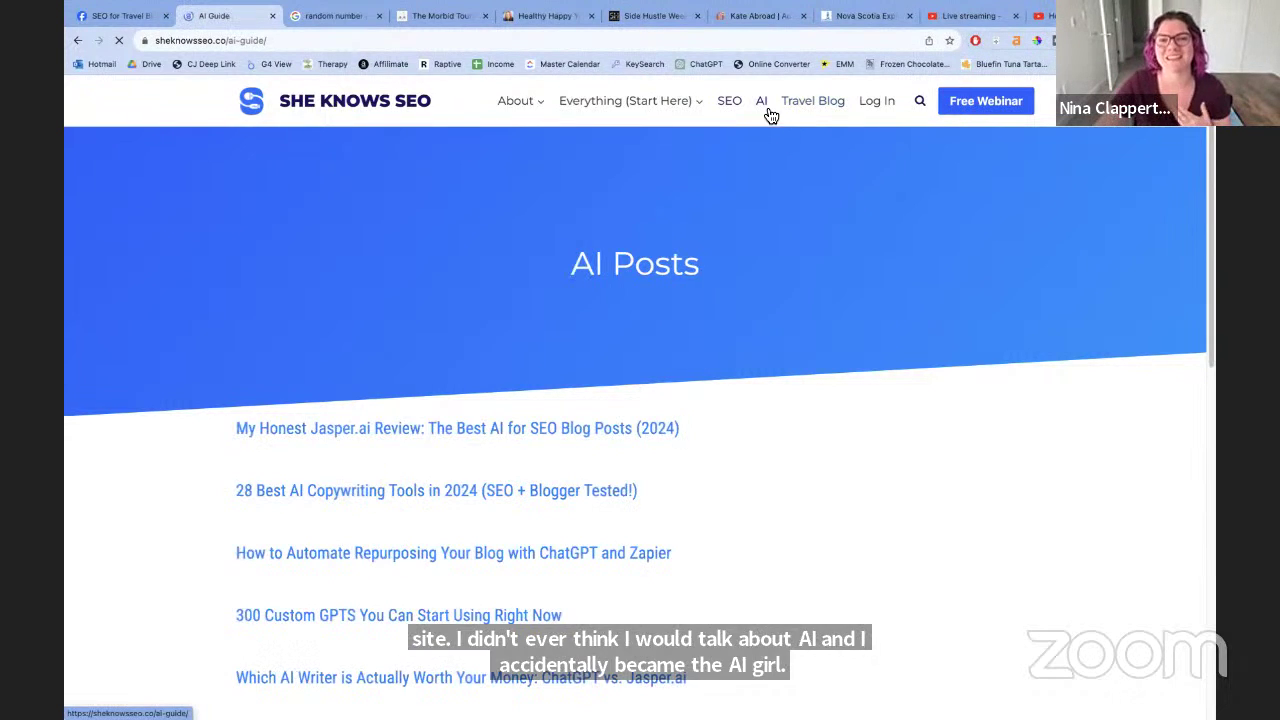
{"action": "scroll", "coordinate": [741, 150], "scroll_direction": "down", "scroll_amount": 2}
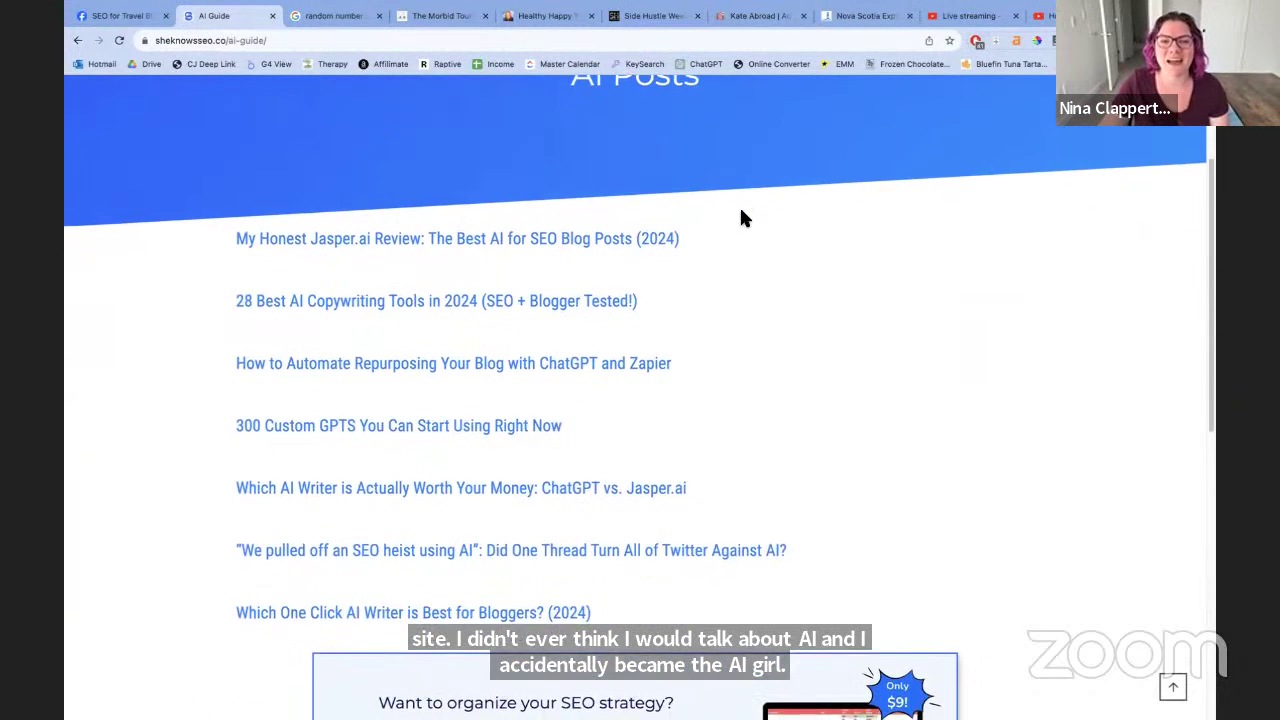
{"action": "scroll", "coordinate": [740, 214], "scroll_direction": "up", "scroll_amount": 2}
{"action": "scroll", "coordinate": [790, 220], "scroll_direction": "down", "scroll_amount": 1}
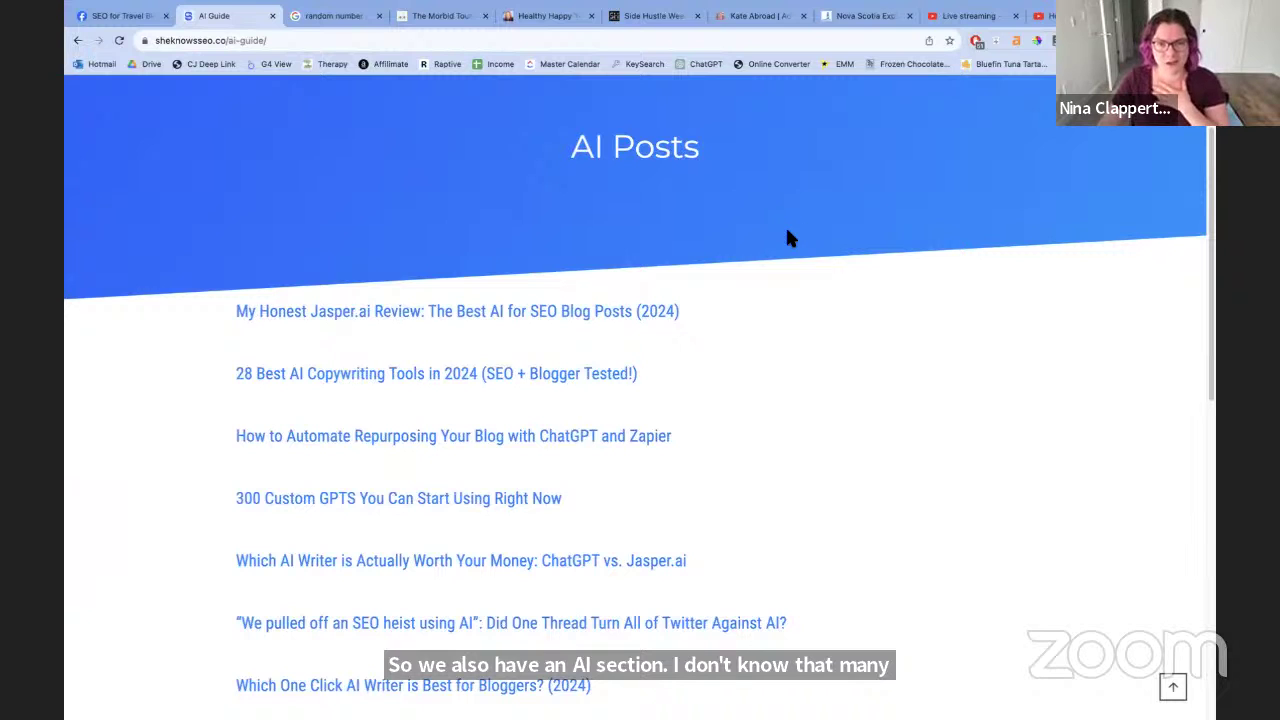
Return to the SEO posts page and look at where the Keywords section sits among the other topics
{"action": "scroll", "coordinate": [769, 190], "scroll_direction": "up", "scroll_amount": 3}
{"action": "left_click", "coordinate": [733, 101]}
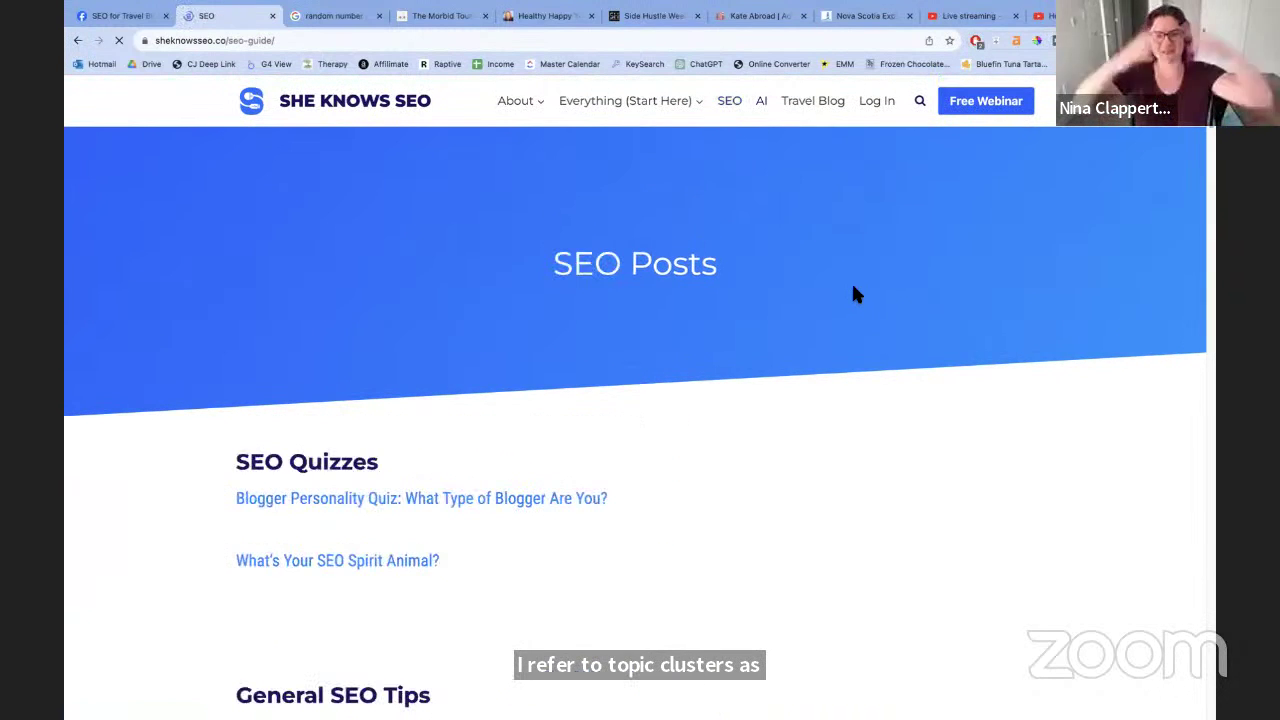
{"action": "scroll", "coordinate": [469, 170], "scroll_direction": "down", "scroll_amount": 5}
{"action": "scroll", "coordinate": [461, 188], "scroll_direction": "down", "scroll_amount": 15}
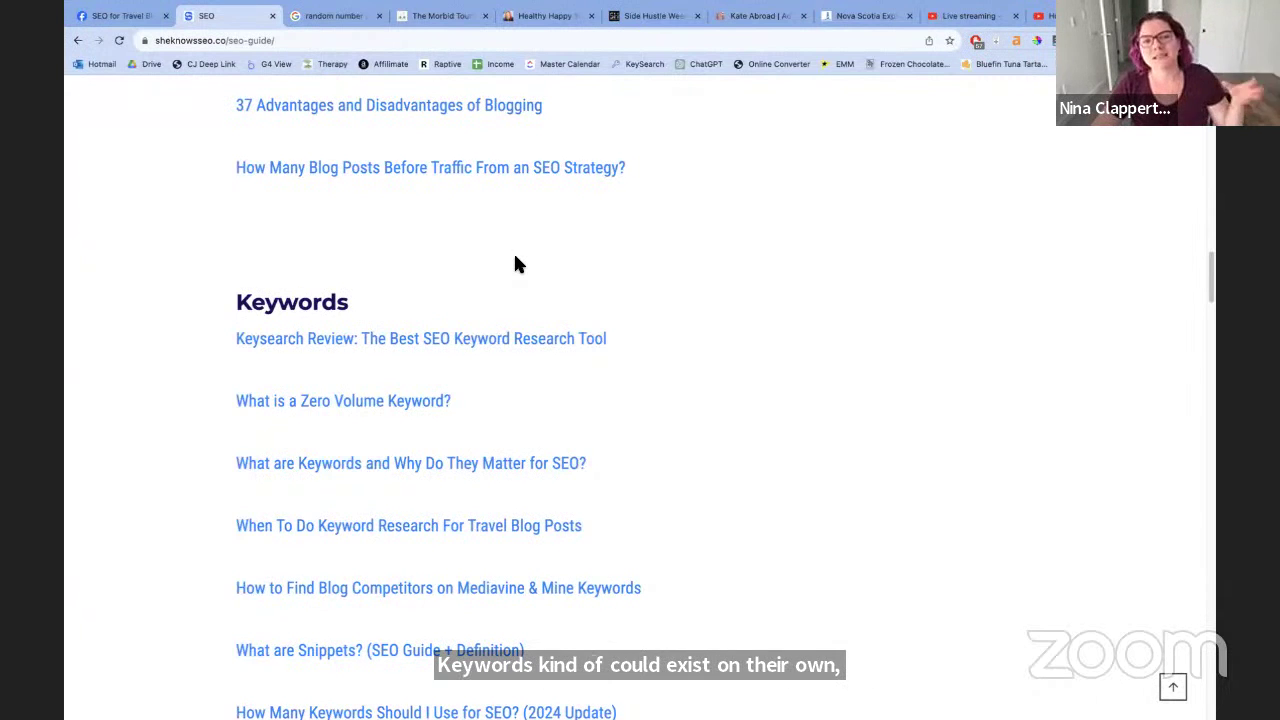
{"action": "scroll", "coordinate": [711, 214], "scroll_direction": "up", "scroll_amount": 20}
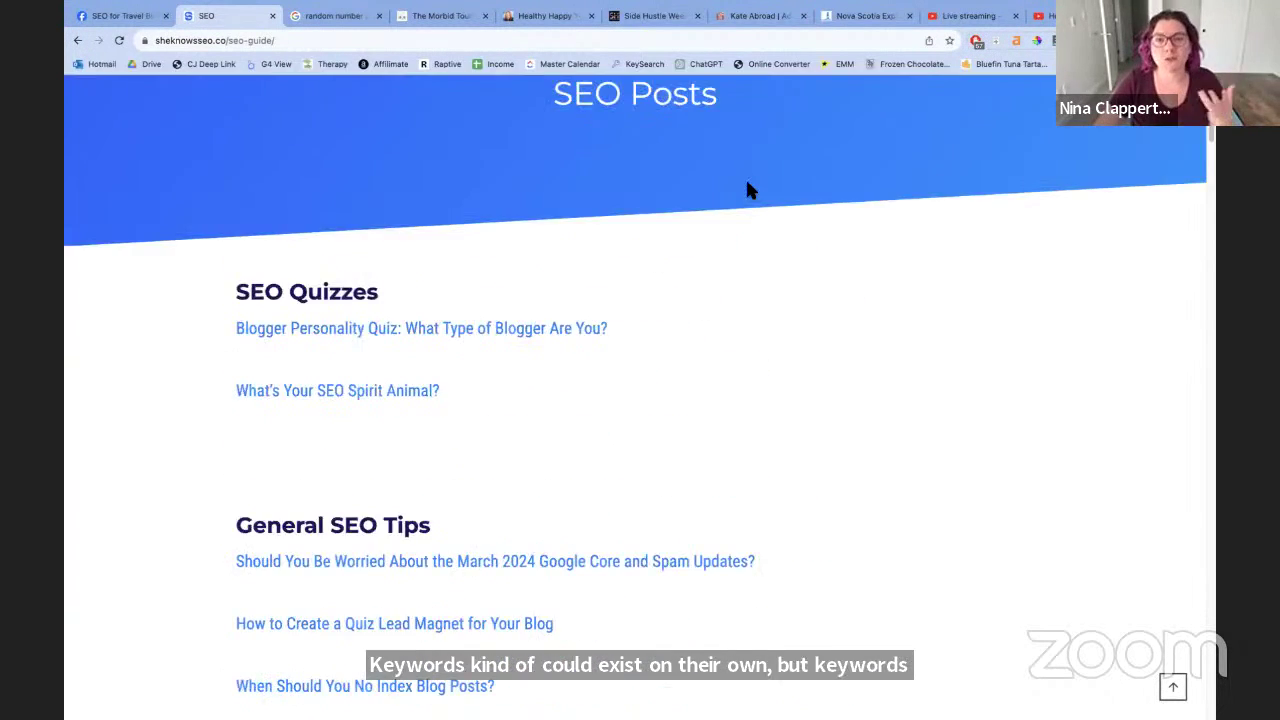
Reopen the AI posts page and view its full list of articles for comparison with the SEO topics
{"action": "scroll", "coordinate": [750, 190], "scroll_direction": "up", "scroll_amount": 2}
{"action": "left_click", "coordinate": [761, 104]}
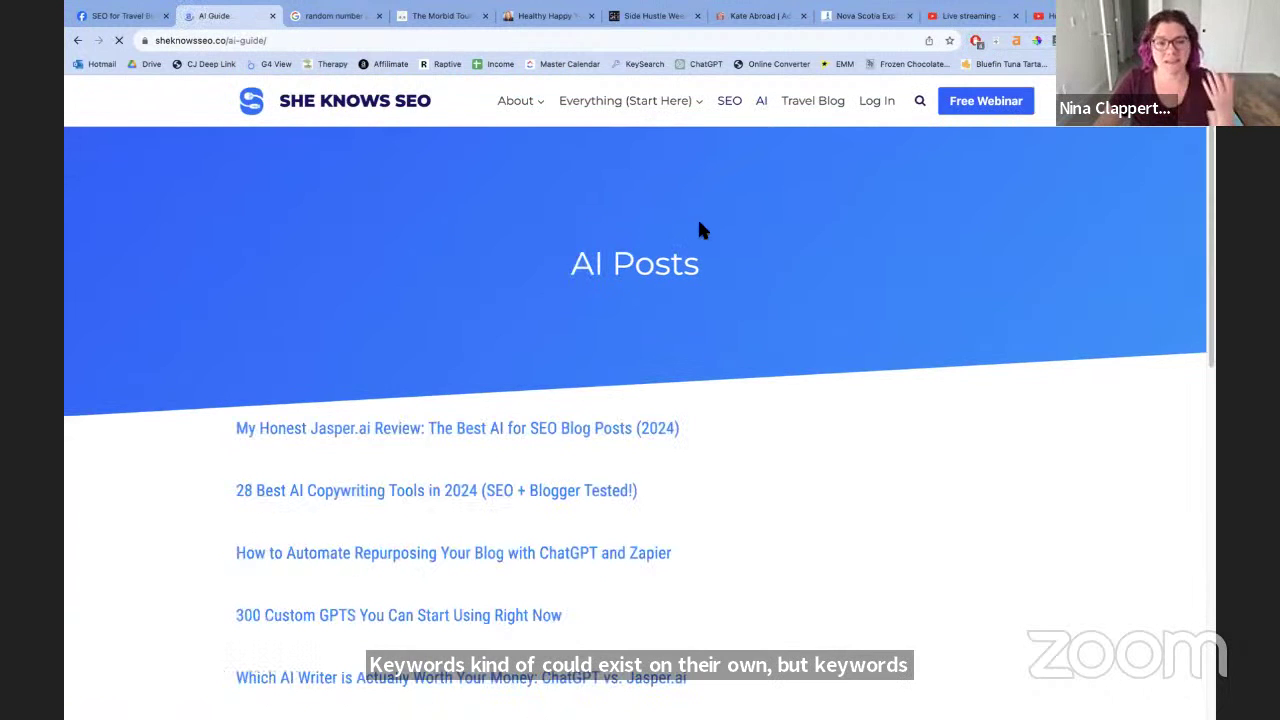
{"action": "scroll", "coordinate": [838, 229], "scroll_direction": "down", "scroll_amount": 3}
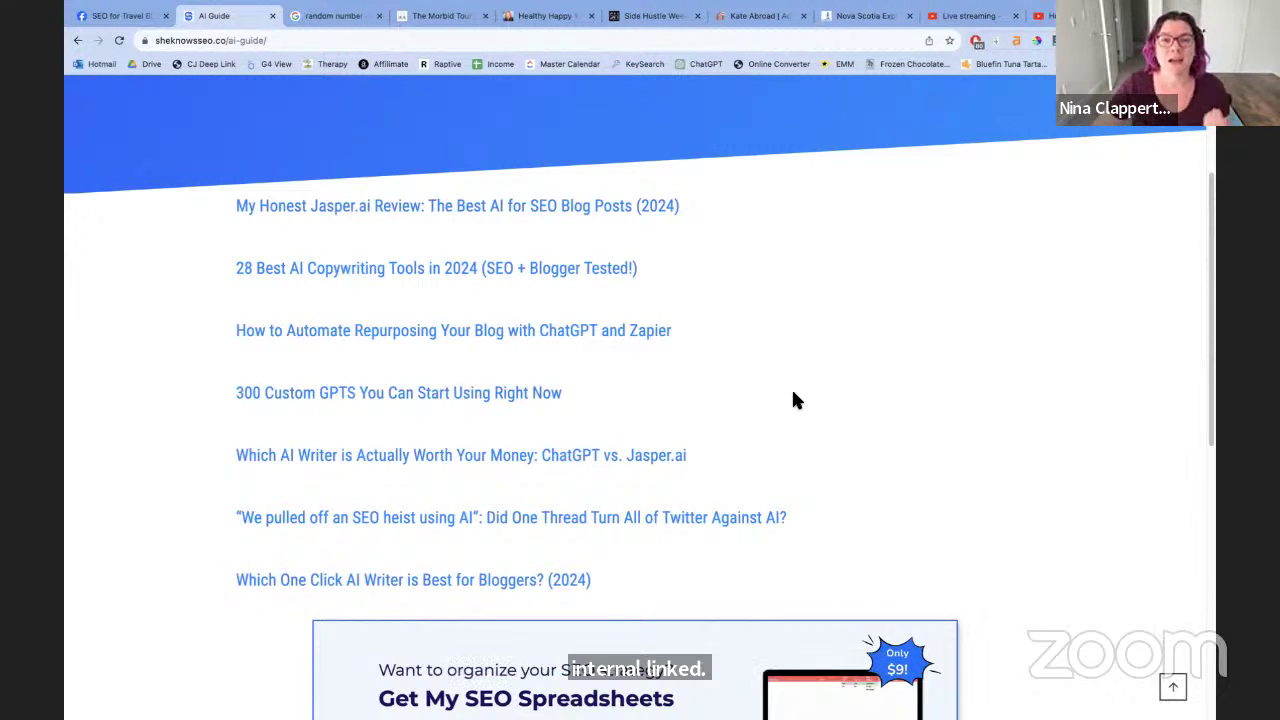
Go back to the SEO posts page and examine the articles grouped under Keywords
{"action": "left_click", "coordinate": [78, 40]}
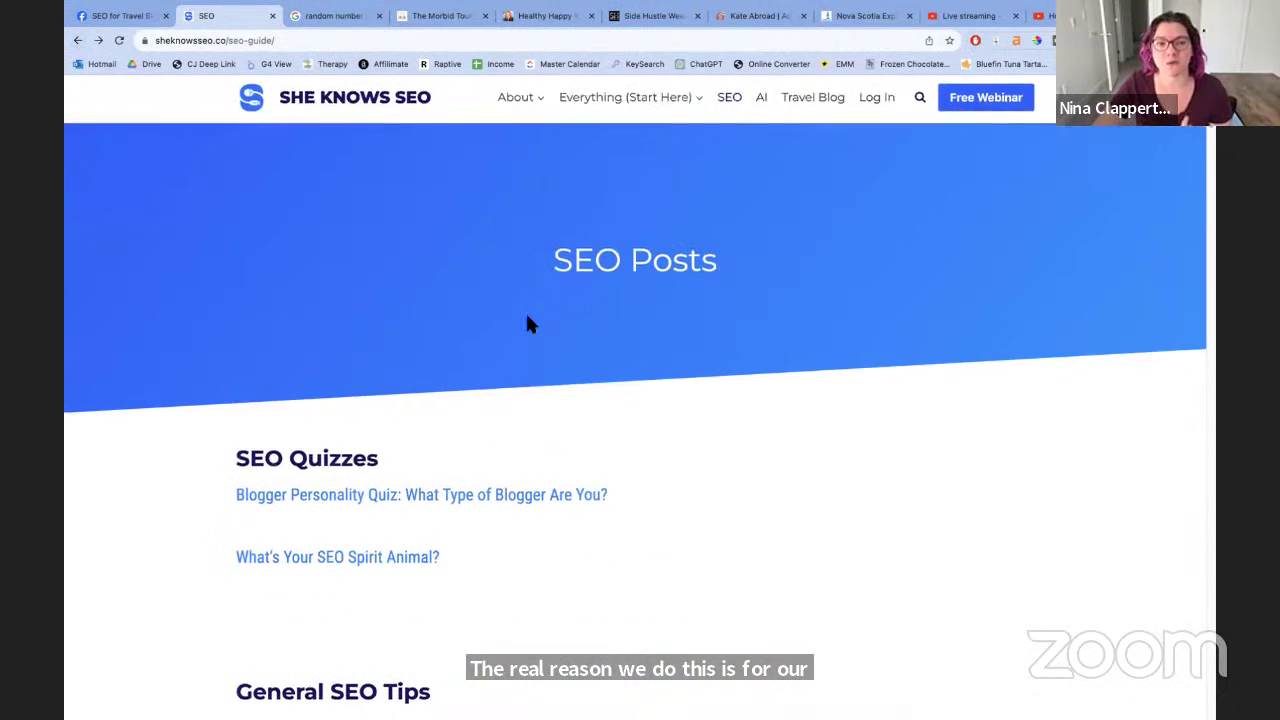
{"action": "scroll", "coordinate": [600, 429], "scroll_direction": "down", "scroll_amount": 20}
{"action": "scroll", "coordinate": [700, 415], "scroll_direction": "up", "scroll_amount": 3}
{"action": "scroll", "coordinate": [749, 412], "scroll_direction": "down", "scroll_amount": 1}
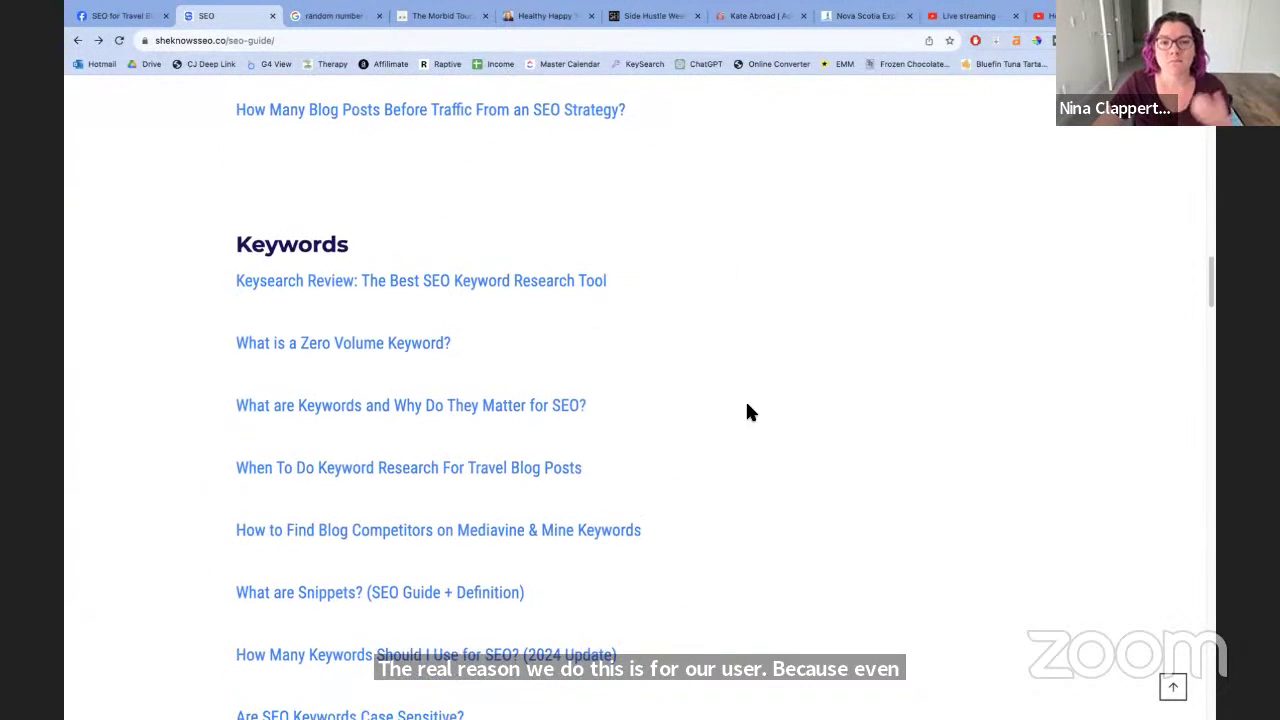
{"action": "scroll", "coordinate": [749, 412], "scroll_direction": "down", "scroll_amount": 1}
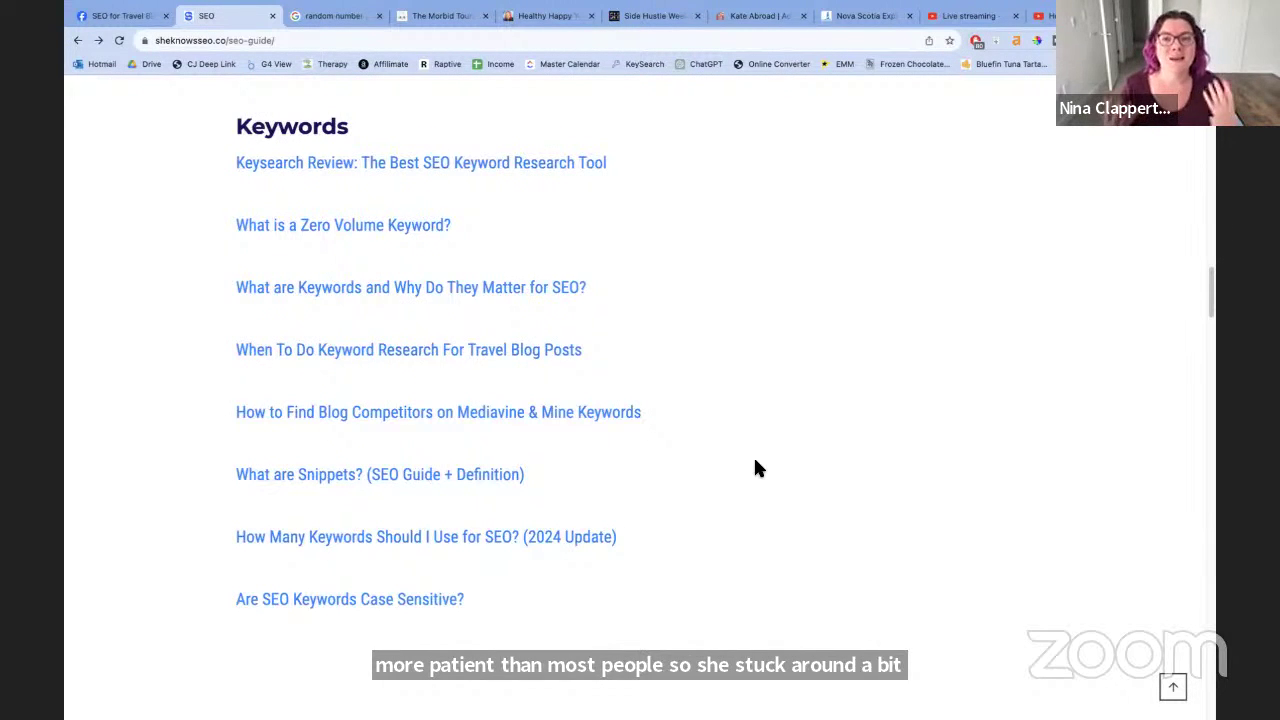
{"action": "scroll", "coordinate": [755, 462], "scroll_direction": "up", "scroll_amount": 15}
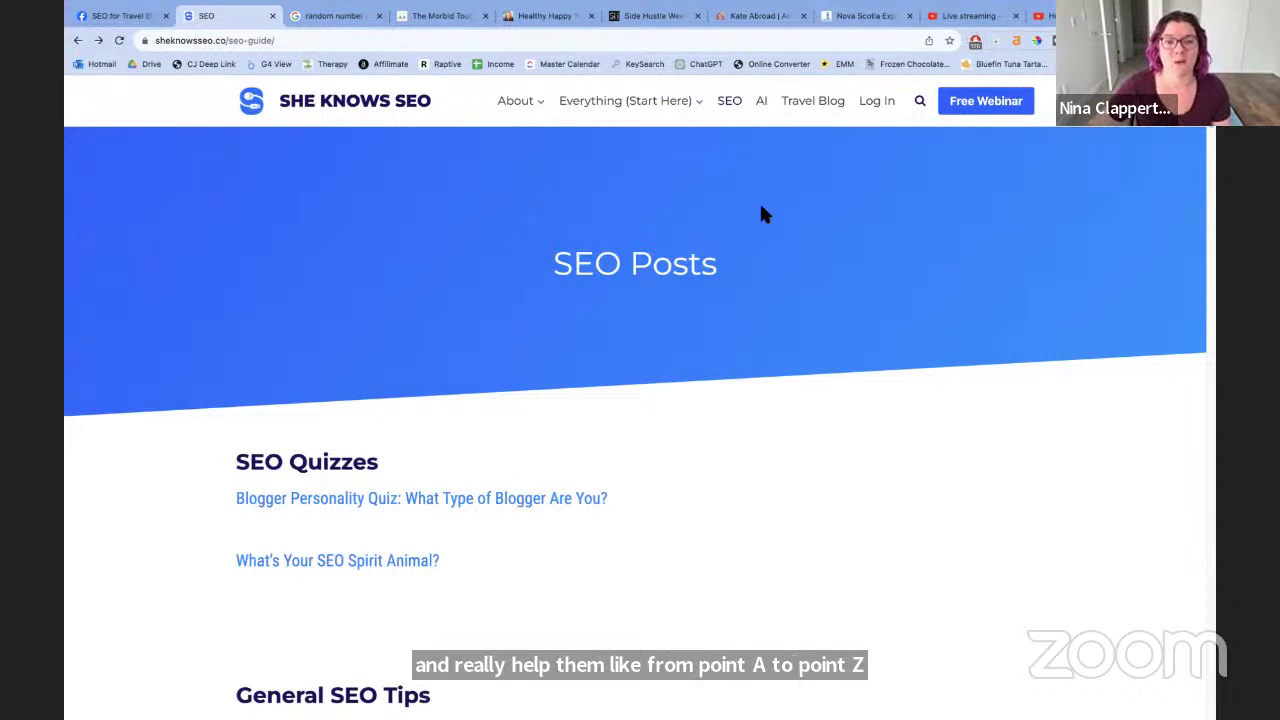
Examine how the SEO posts progress from the Keywords section to the SEO Writing section
{"action": "scroll", "coordinate": [760, 210], "scroll_direction": "down", "scroll_amount": 15}
{"action": "scroll", "coordinate": [720, 274], "scroll_direction": "up", "scroll_amount": 3}
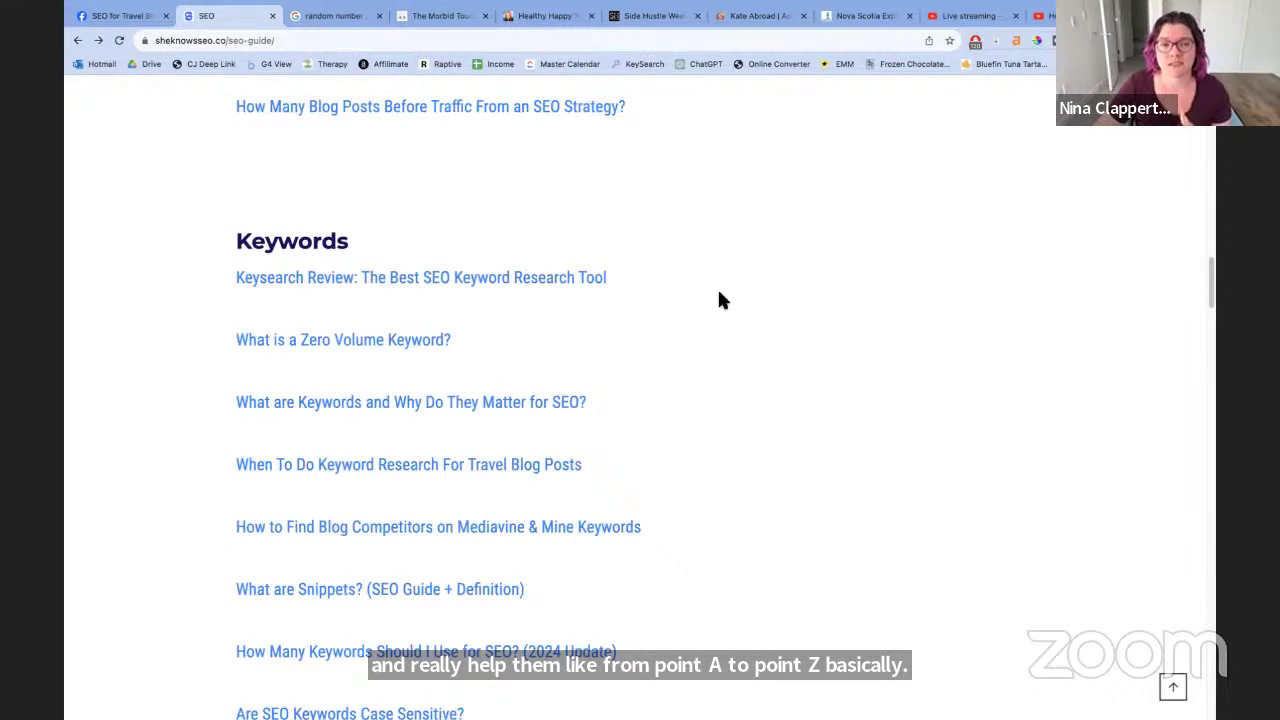
{"action": "scroll", "coordinate": [720, 297], "scroll_direction": "down", "scroll_amount": 1}
{"action": "scroll", "coordinate": [690, 285], "scroll_direction": "down", "scroll_amount": 1}
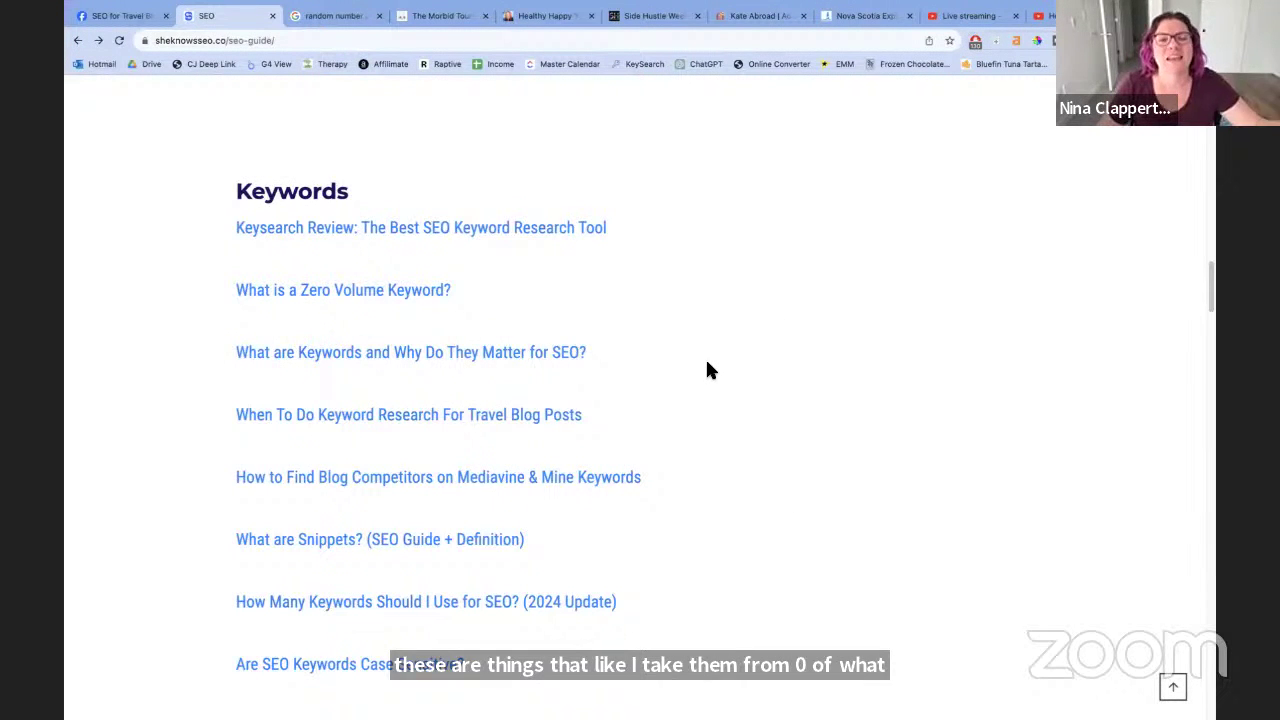
{"action": "scroll", "coordinate": [707, 367], "scroll_direction": "down", "scroll_amount": 5}
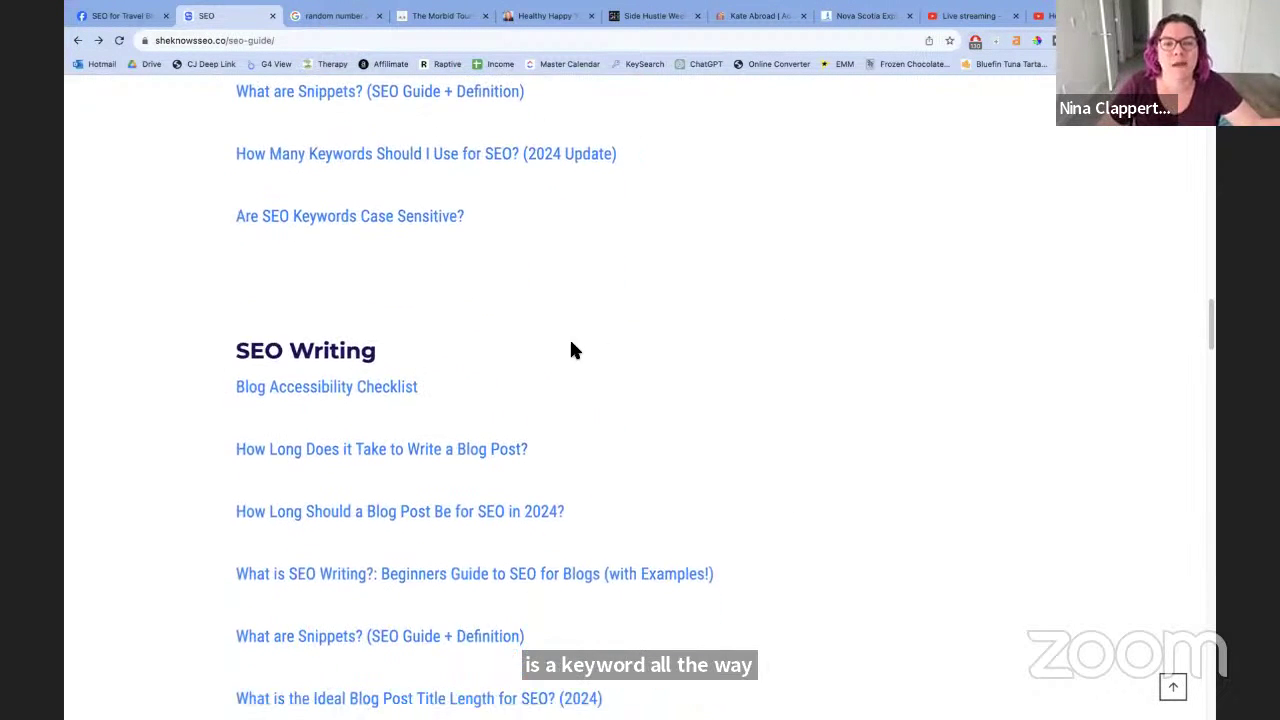
{"action": "scroll", "coordinate": [572, 349], "scroll_direction": "down", "scroll_amount": 2}
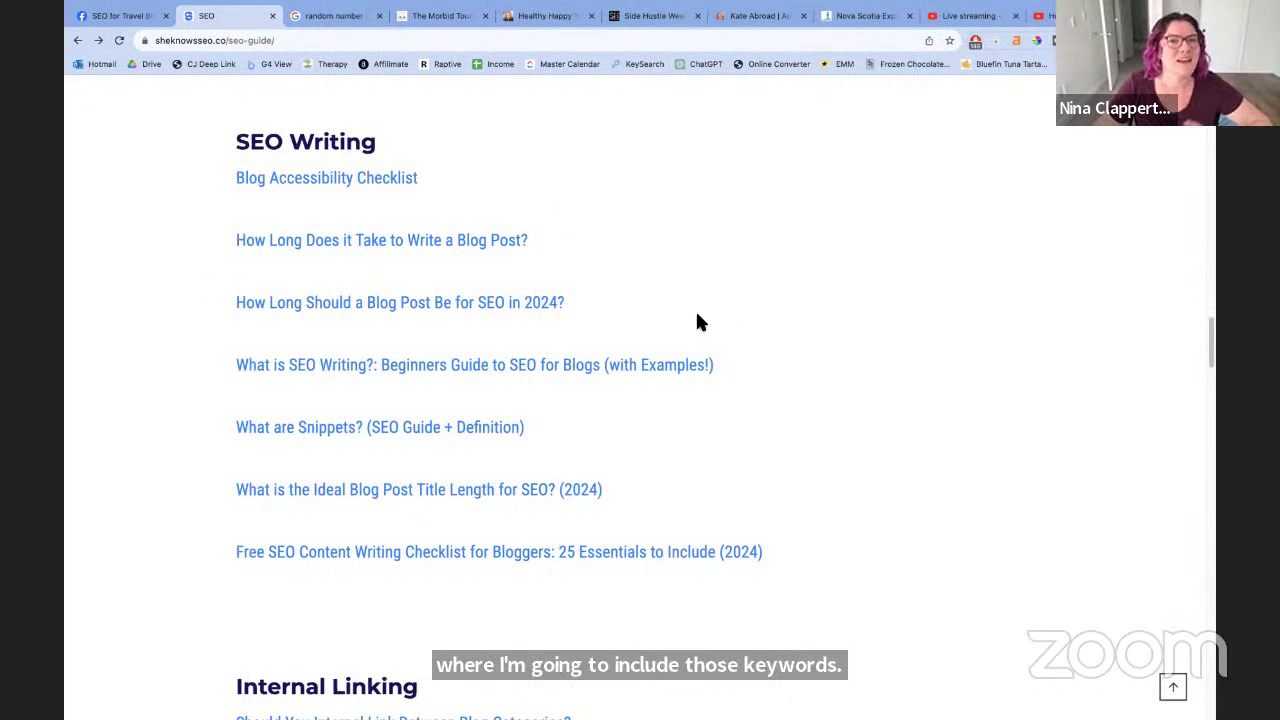
{"action": "scroll", "coordinate": [641, 320], "scroll_direction": "up", "scroll_amount": 20}
{"action": "scroll", "coordinate": [614, 350], "scroll_direction": "up", "scroll_amount": 15}
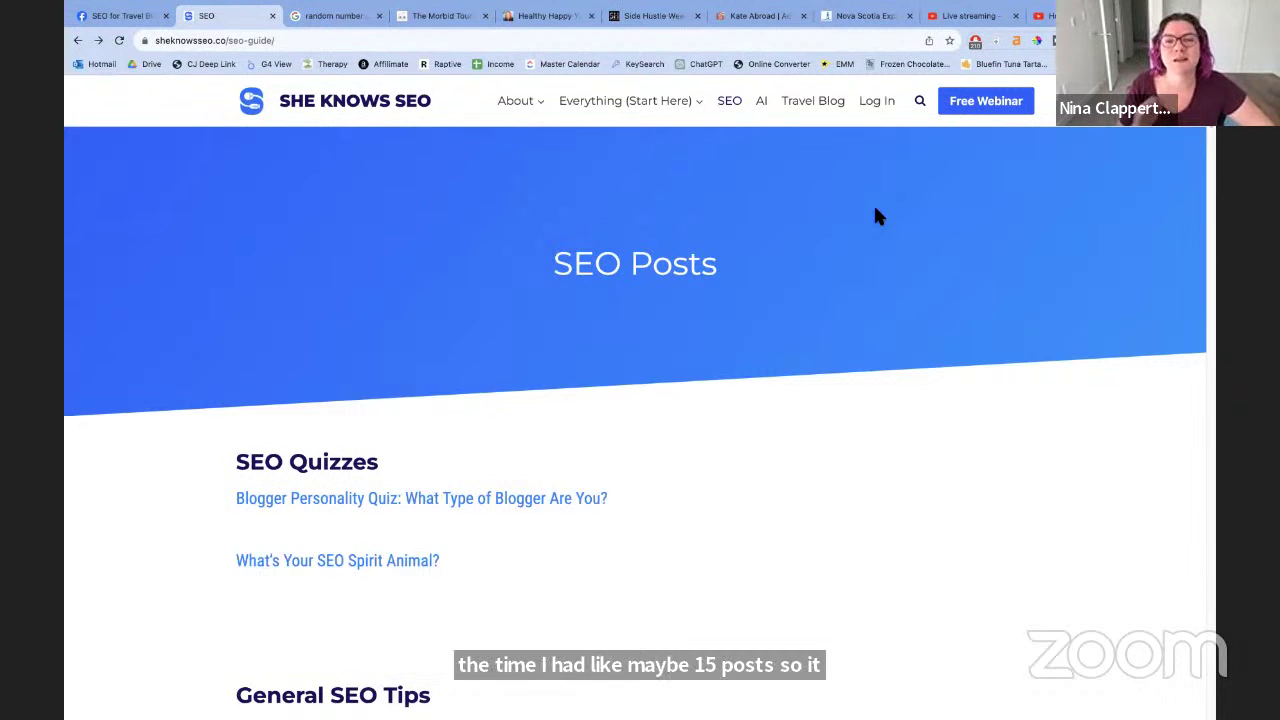
{"action": "scroll", "coordinate": [680, 226], "scroll_direction": "down", "scroll_amount": 5}
{"action": "scroll", "coordinate": [885, 322], "scroll_direction": "up", "scroll_amount": 3}
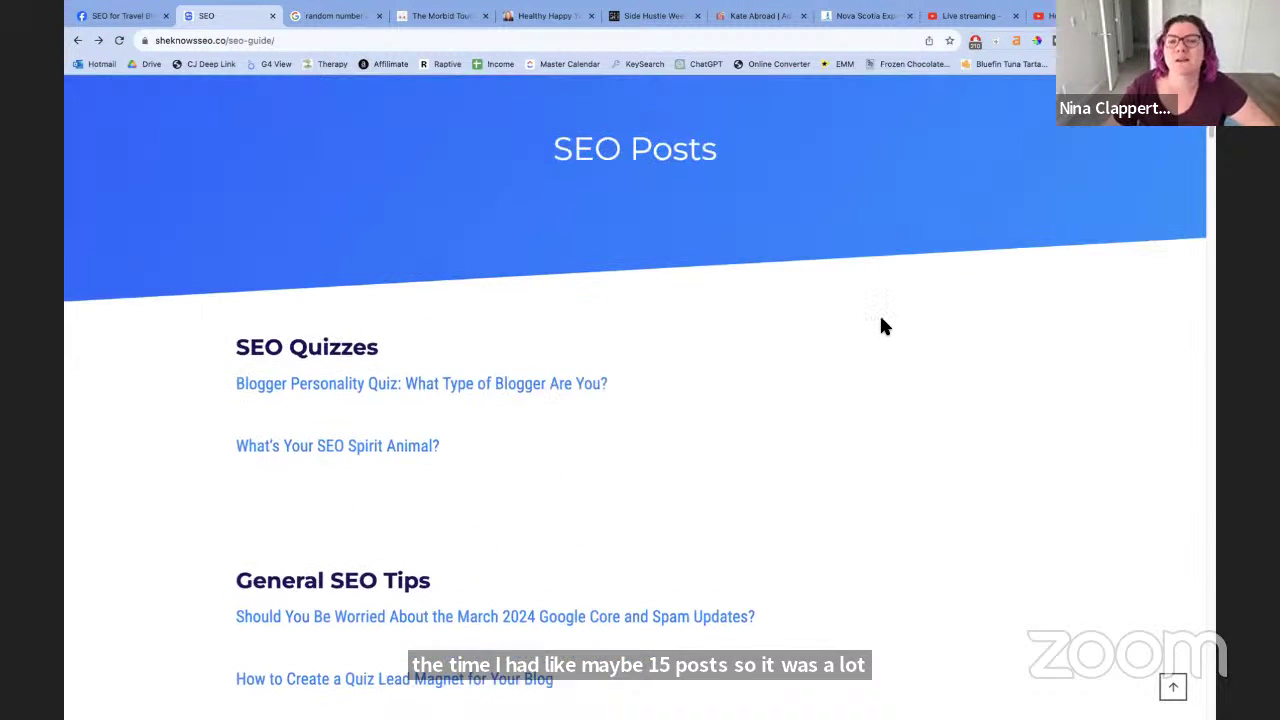
{"action": "scroll", "coordinate": [880, 325], "scroll_direction": "up", "scroll_amount": 1}
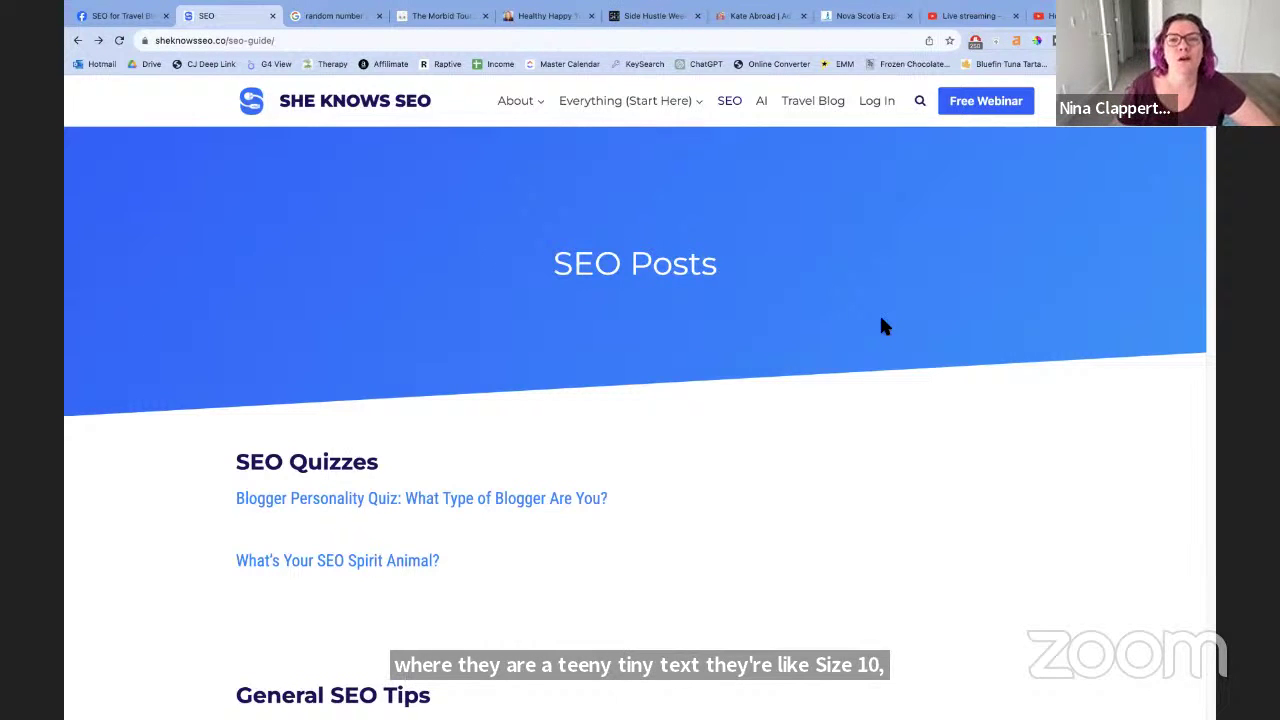
{"action": "mouse_move", "coordinate": [505, 101]}
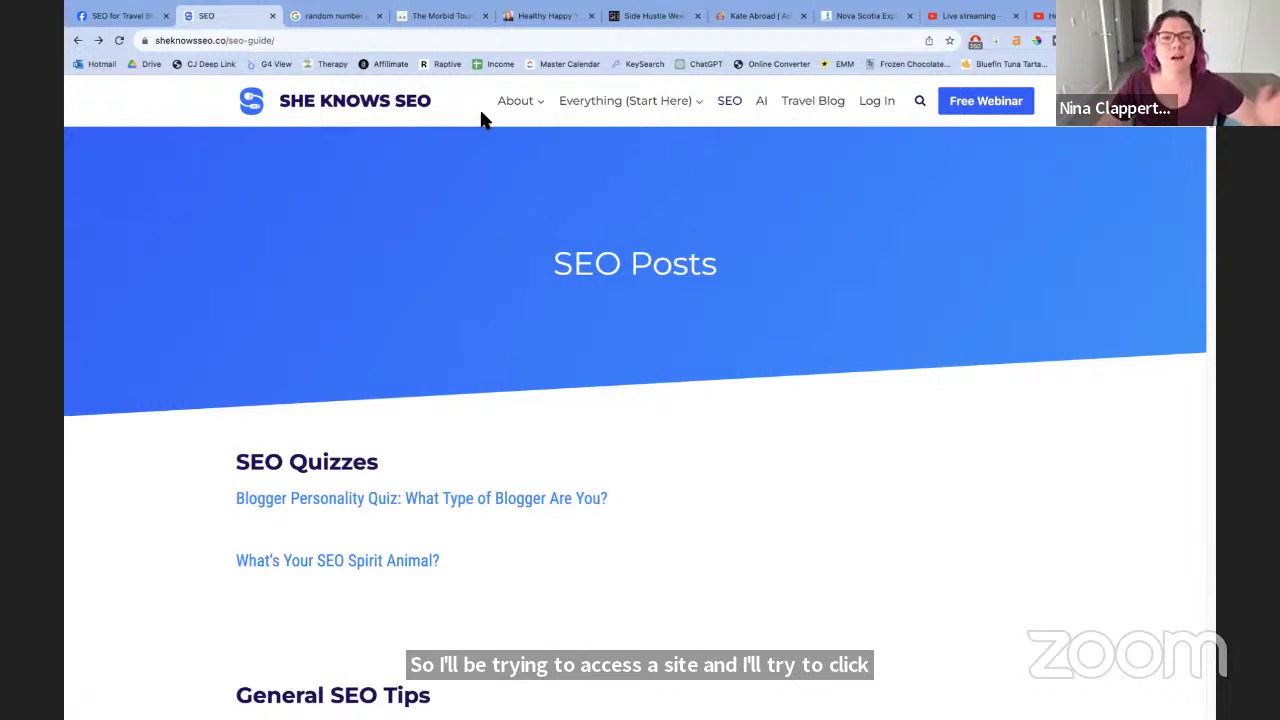
{"action": "mouse_move", "coordinate": [513, 158]}
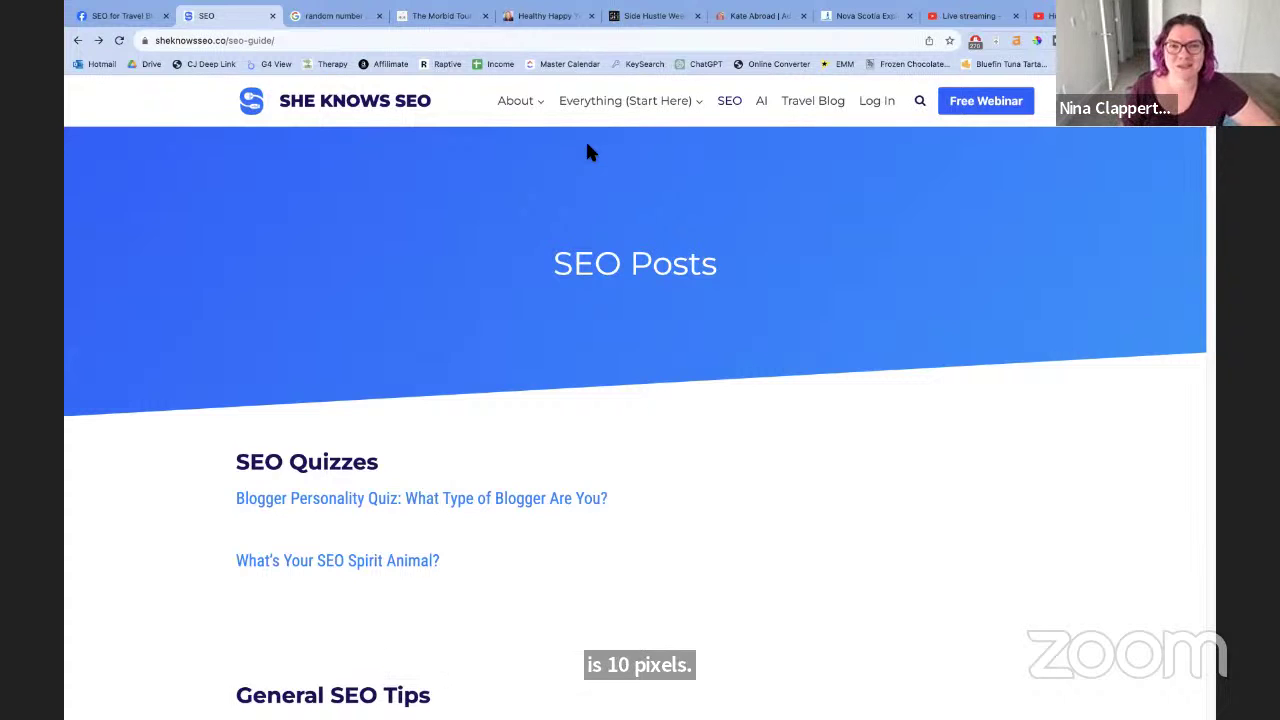
{"action": "mouse_move", "coordinate": [495, 118]}
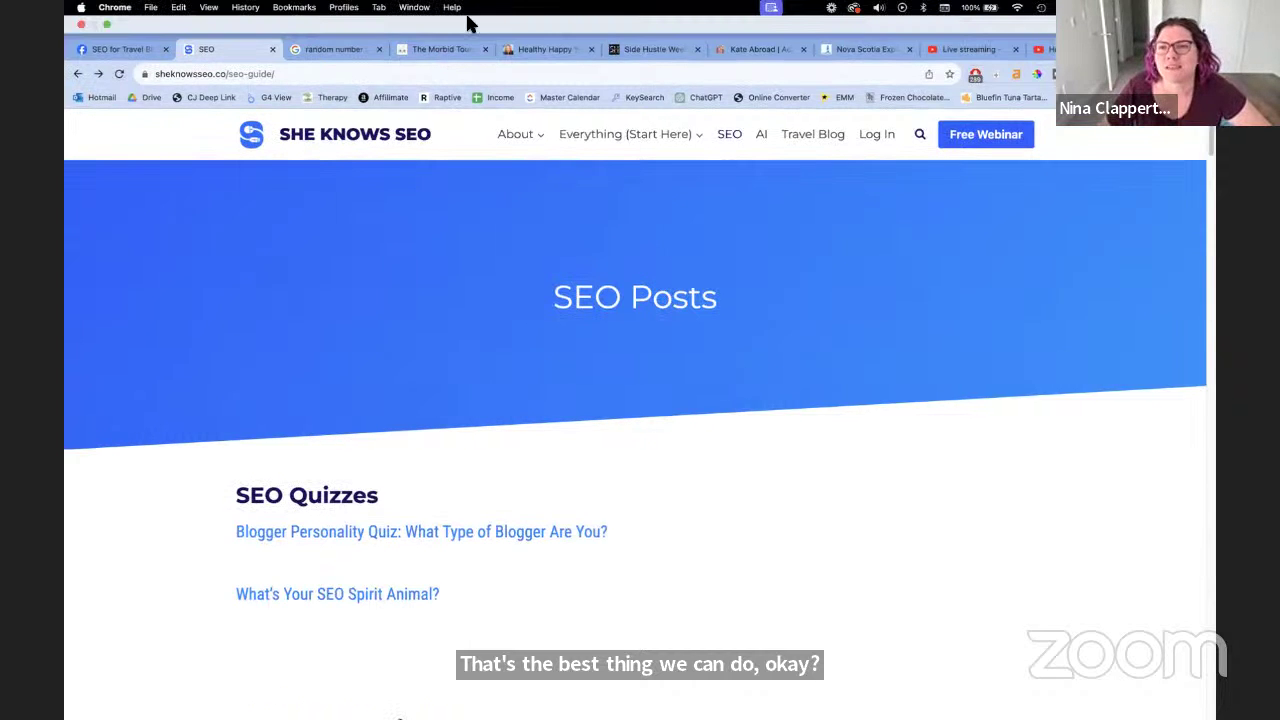
Switch to the already open homepage of The Morbid Tourist
{"action": "left_click", "coordinate": [430, 20]}
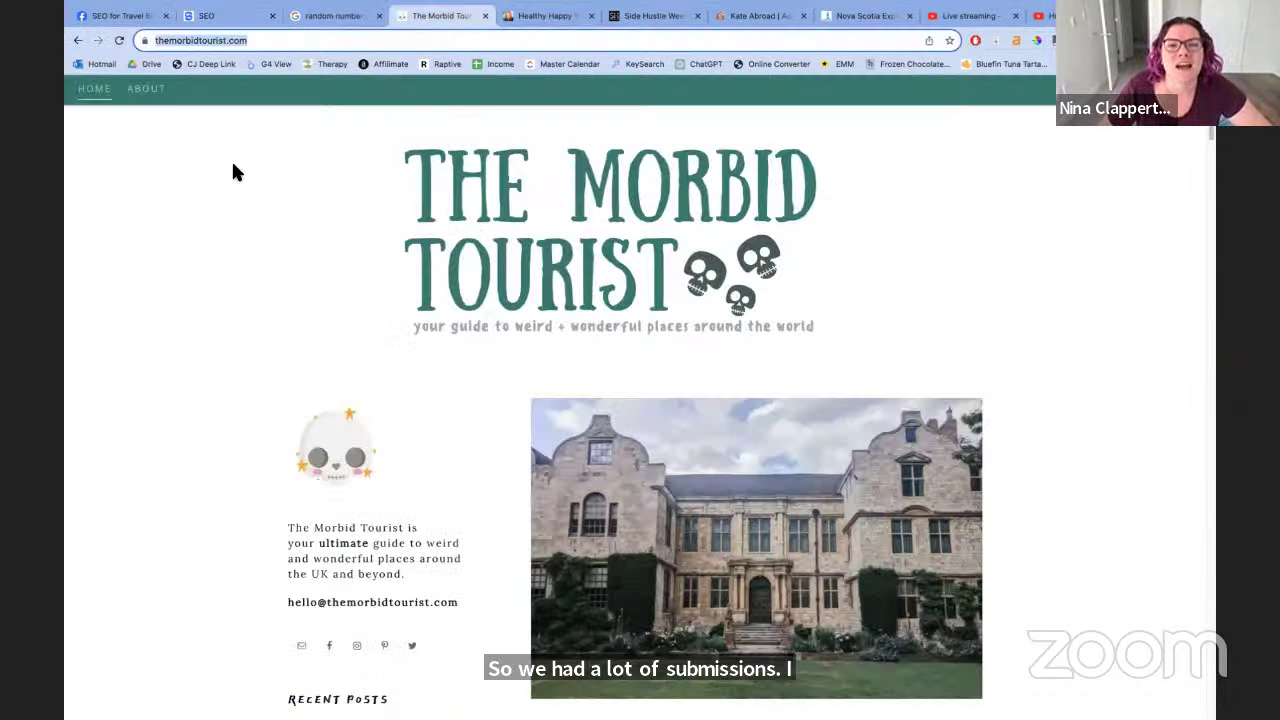
Look at the random number generator and the homepages of the submitted sites through Nova Scotia Explorer, ending on The Morbid Tourist
{"action": "left_click", "coordinate": [330, 14]}
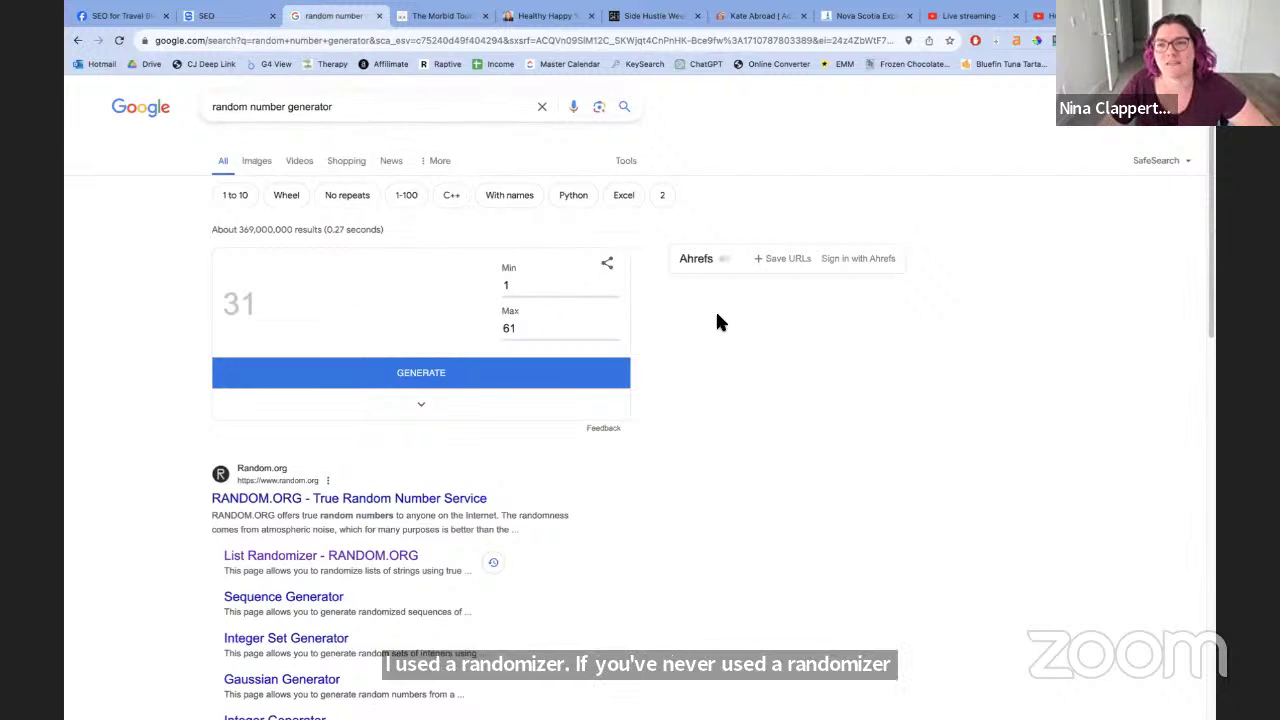
{"action": "left_click", "coordinate": [441, 17]}
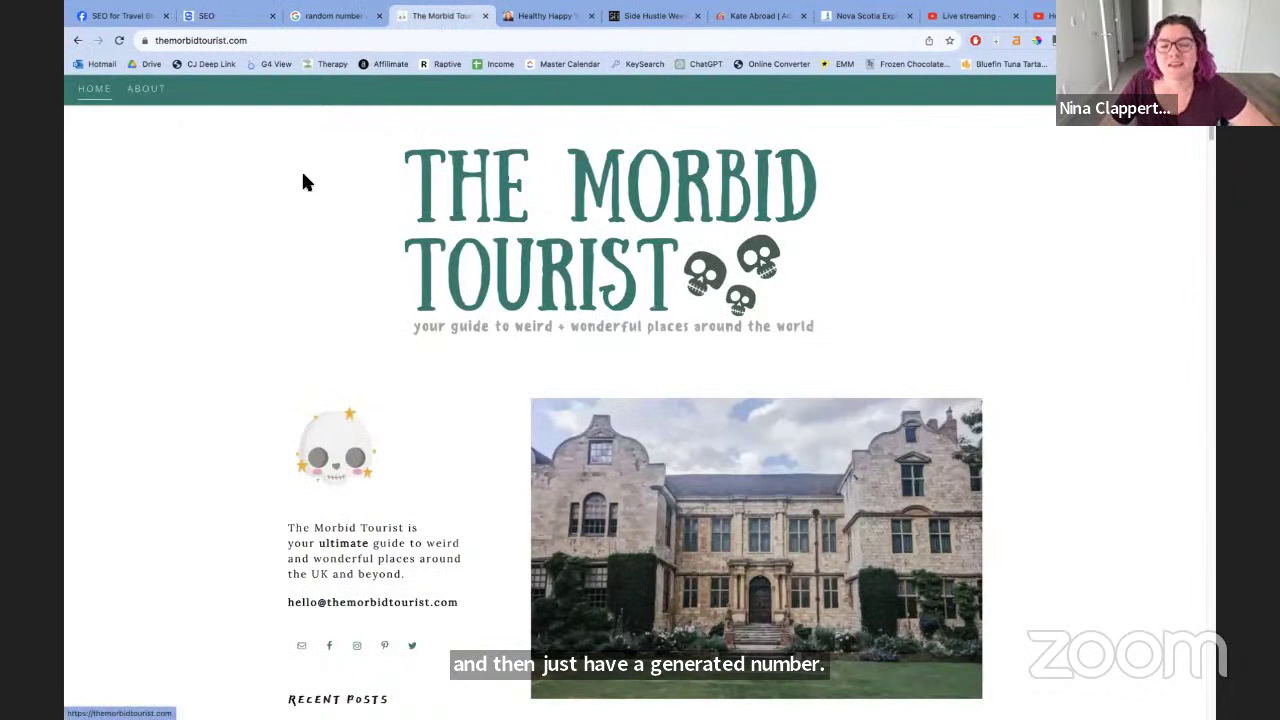
{"action": "left_click", "coordinate": [549, 29]}
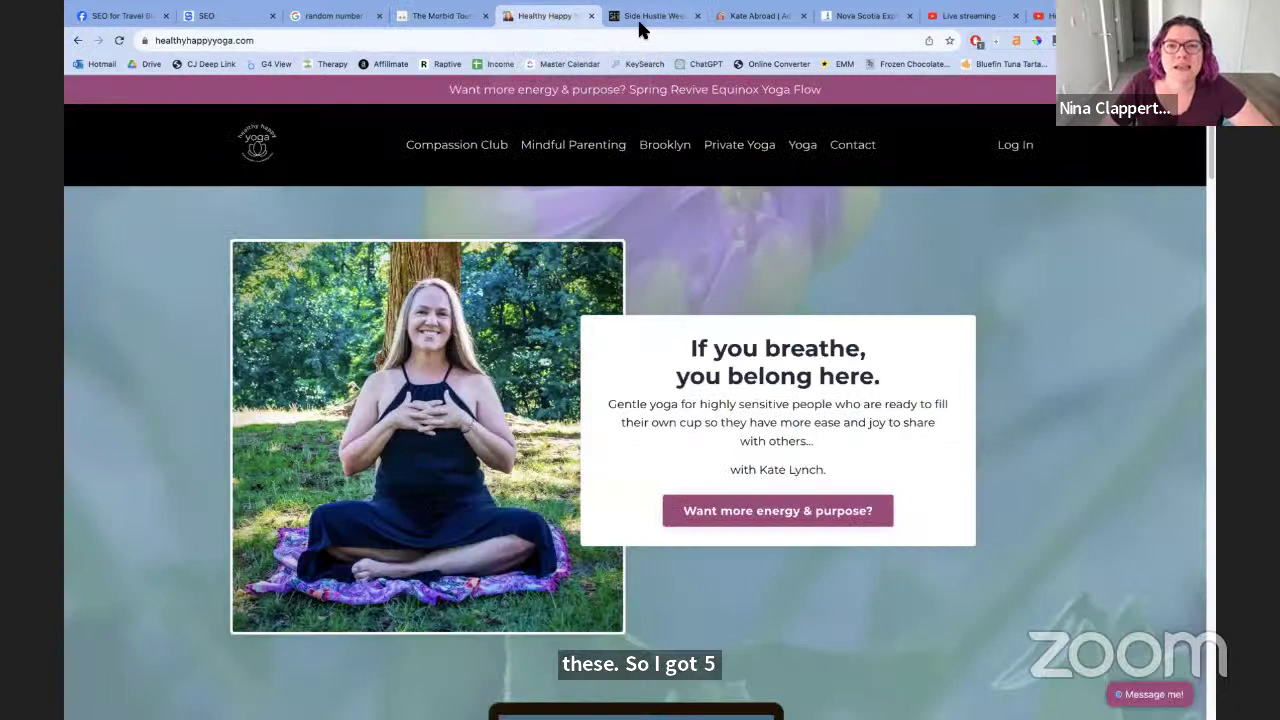
{"action": "left_click", "coordinate": [645, 22]}
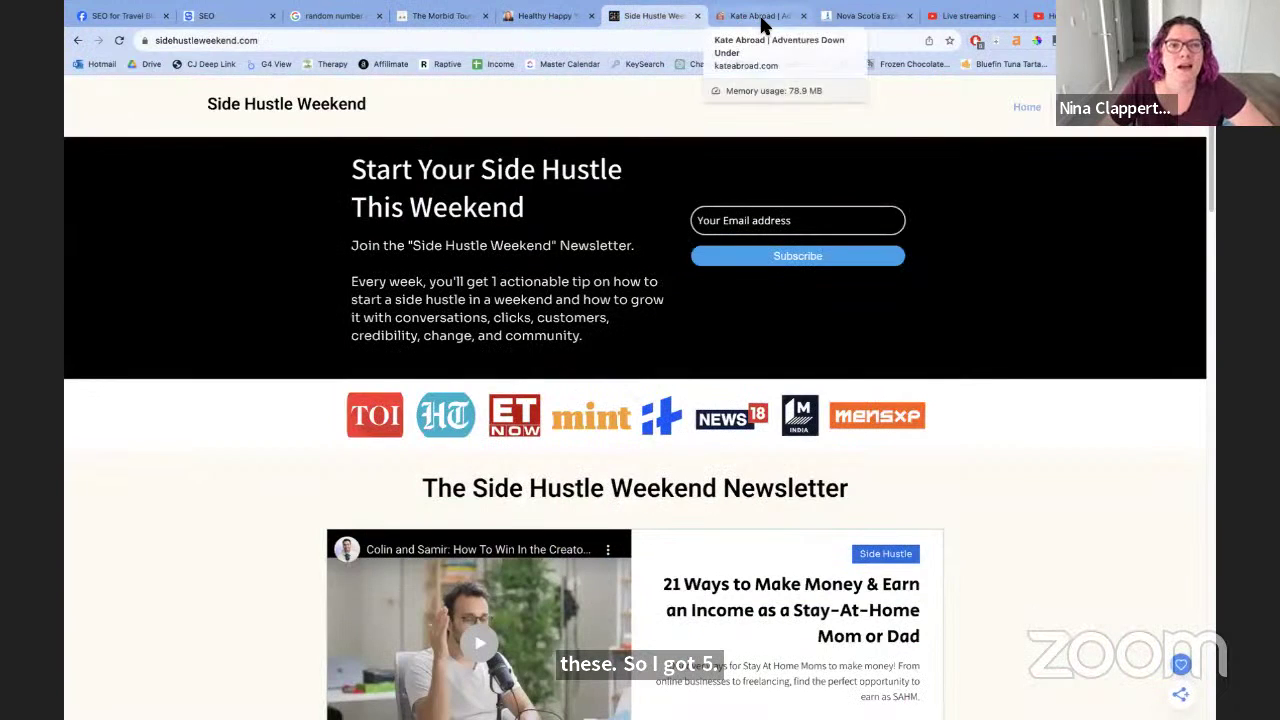
{"action": "left_click", "coordinate": [762, 20]}
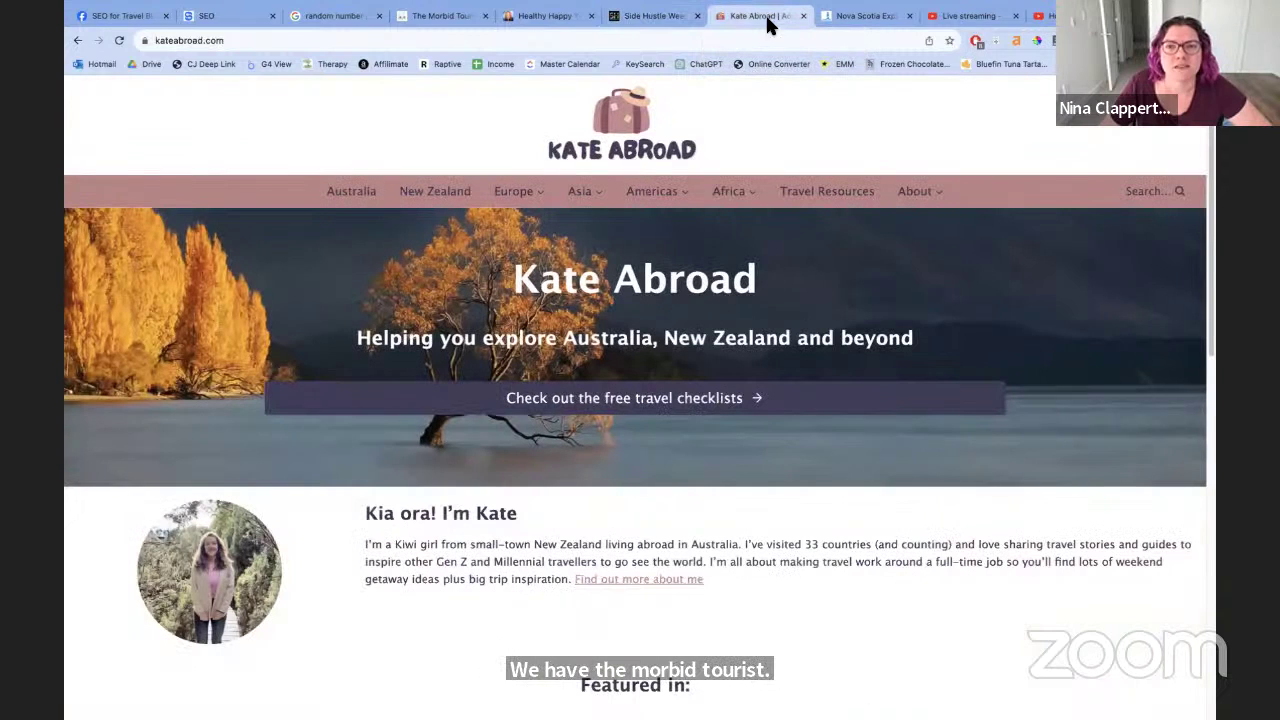
{"action": "left_click", "coordinate": [860, 20]}
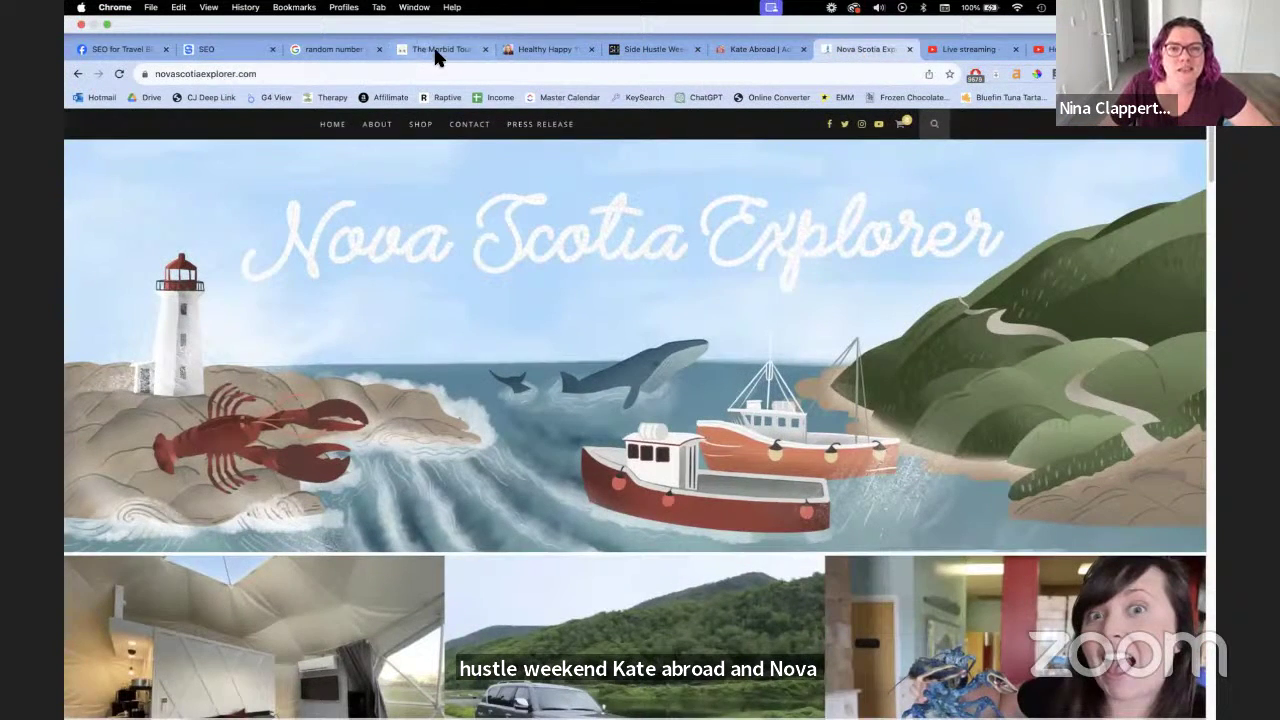
{"action": "left_click", "coordinate": [430, 50]}
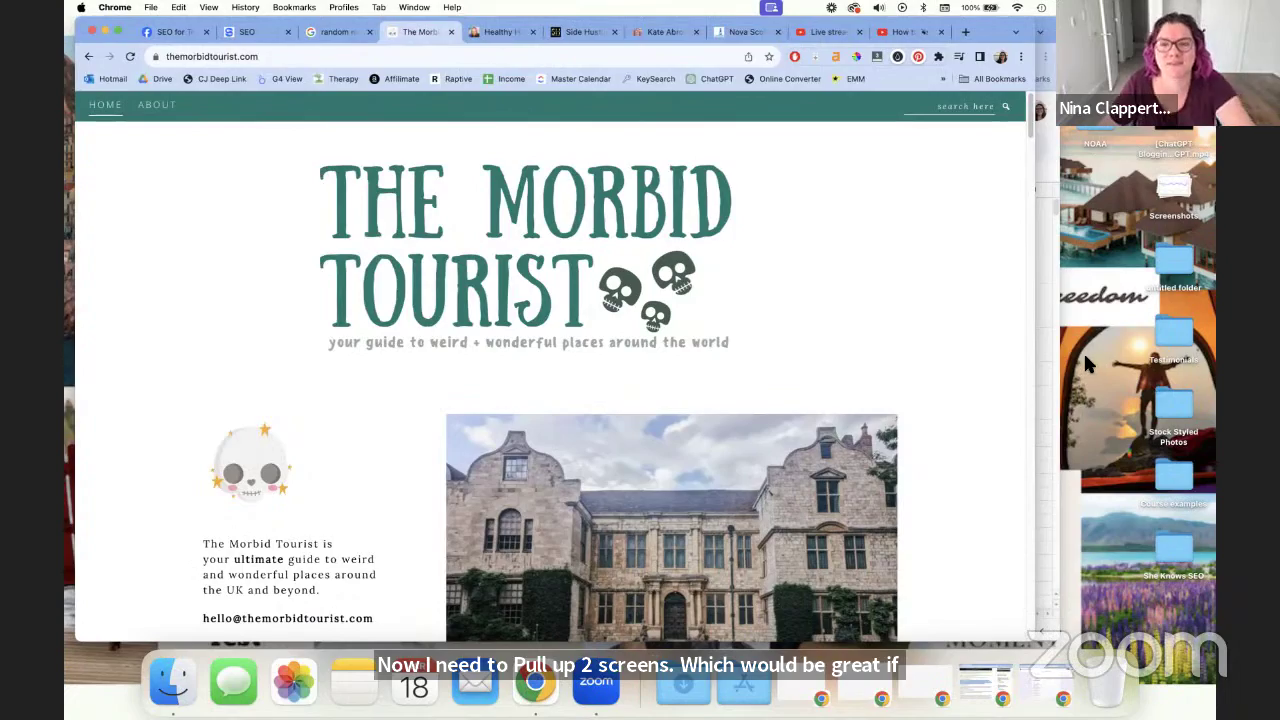
Bring up the Submit Your Site for a Silo Audit (Responses) spreadsheet window and move it beside The Morbid Tourist window
{"action": "key", "text": "ctrl+Down"}
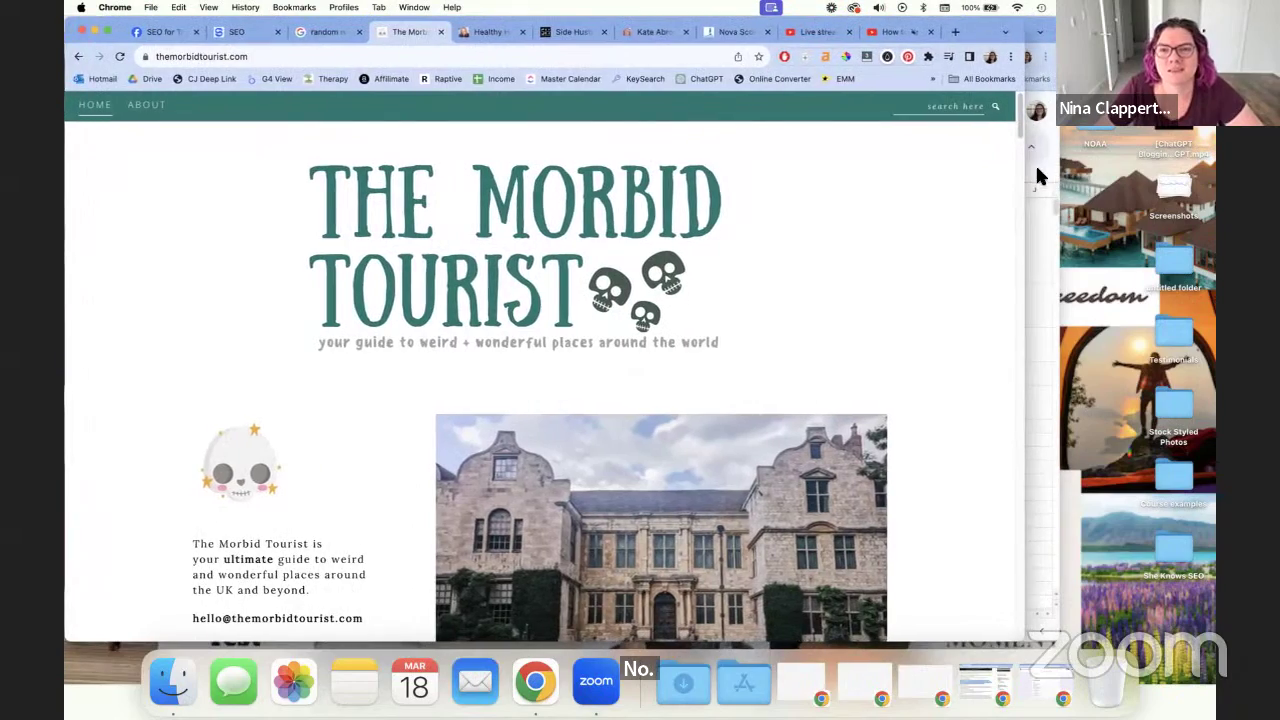
{"action": "left_click_drag", "start_coordinate": [1028, 177], "coordinate": [686, 186]}
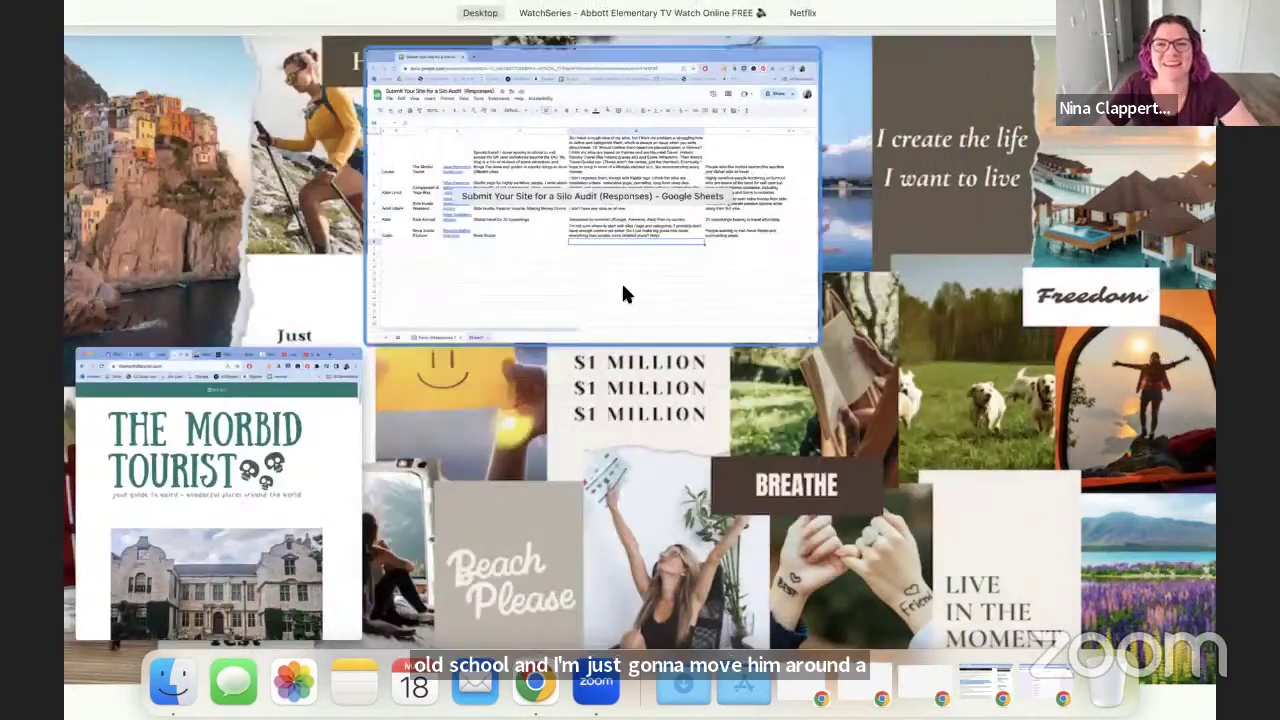
{"action": "left_click", "coordinate": [621, 281]}
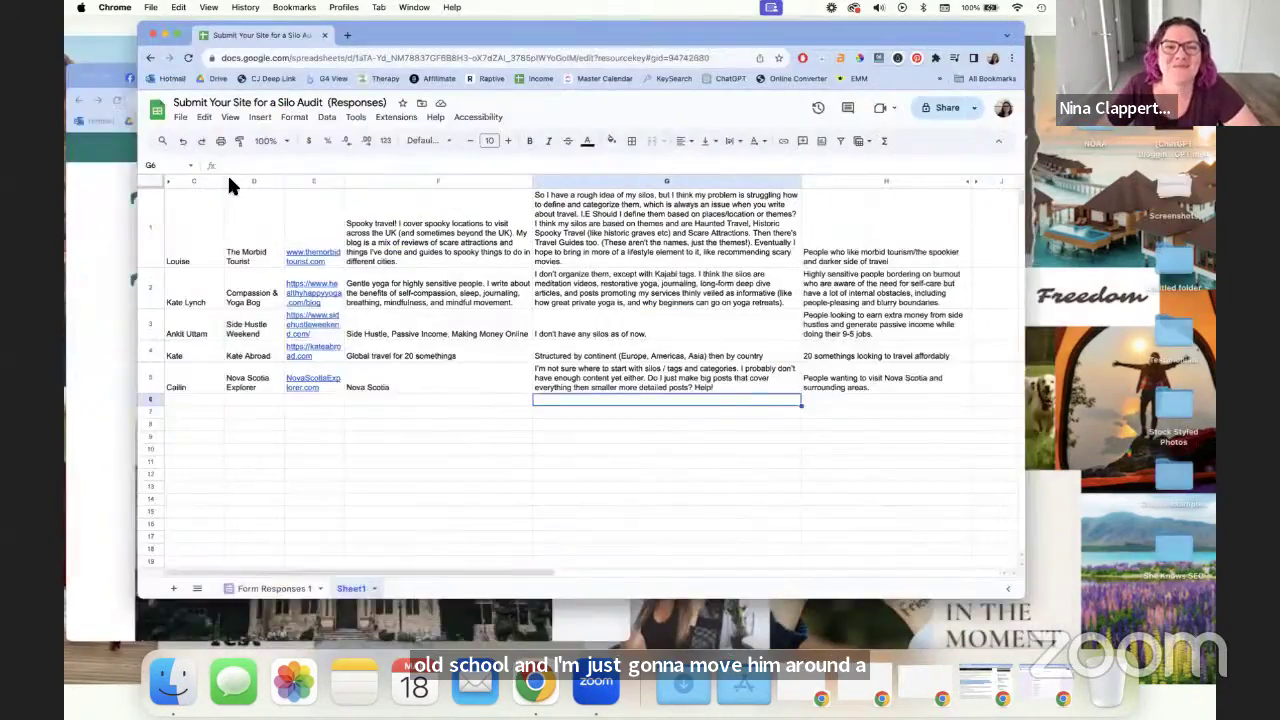
{"action": "left_click_drag", "start_coordinate": [145, 25], "coordinate": [322, 14]}
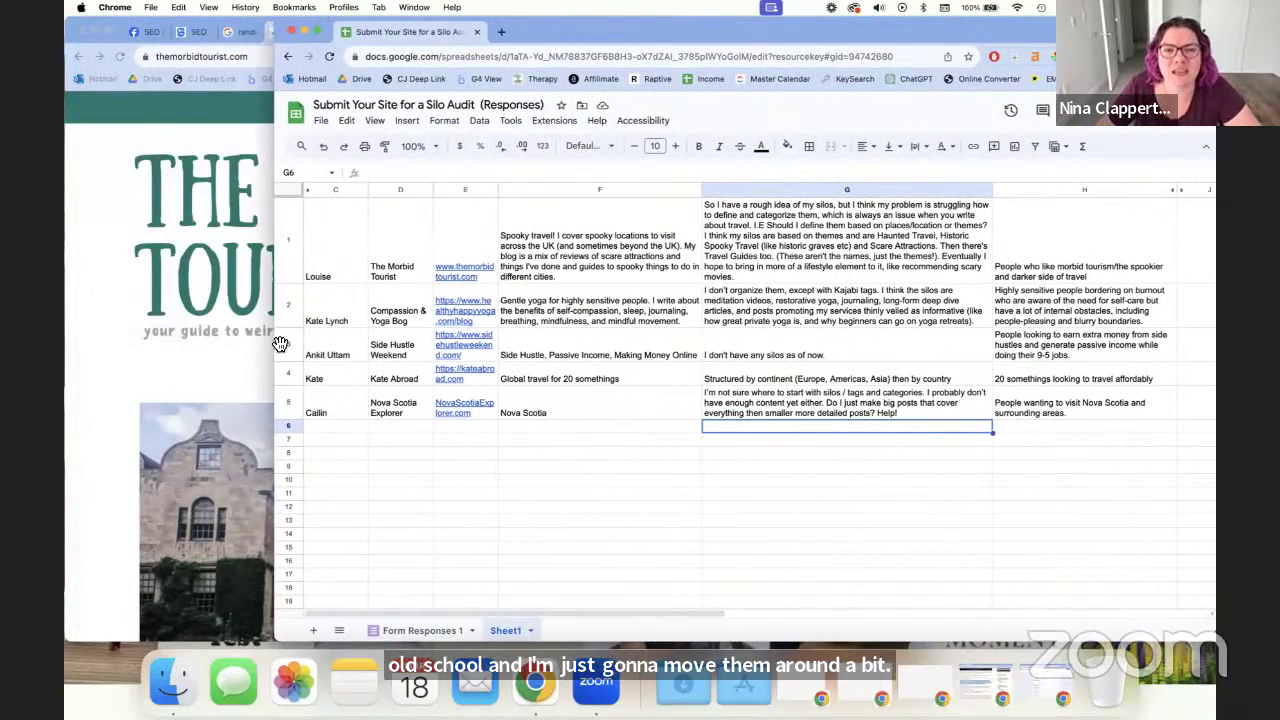
Narrow the spreadsheet window to leave more room for the blog, and bring The Morbid Tourist window to the front
{"action": "left_click", "coordinate": [288, 344]}
{"action": "left_click_drag", "start_coordinate": [274, 345], "coordinate": [500, 349]}
{"action": "left_click_drag", "start_coordinate": [1012, 16], "coordinate": [985, 14]}
{"action": "scroll", "coordinate": [766, 617], "scroll_direction": "right", "scroll_amount": 5}
{"action": "left_click", "coordinate": [401, 464]}
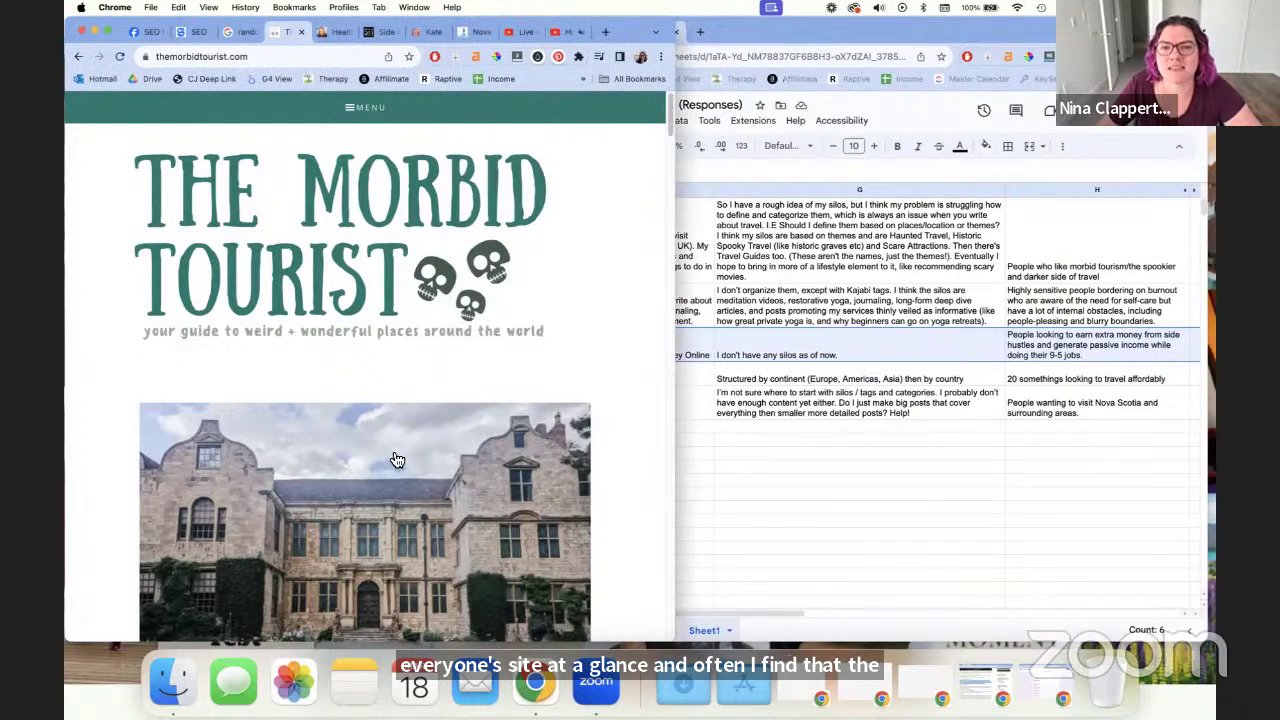
Return to the responses spreadsheet, look at The Morbid Tourist's blog description, and narrow the spreadsheet window a little further
{"action": "left_click", "coordinate": [896, 456]}
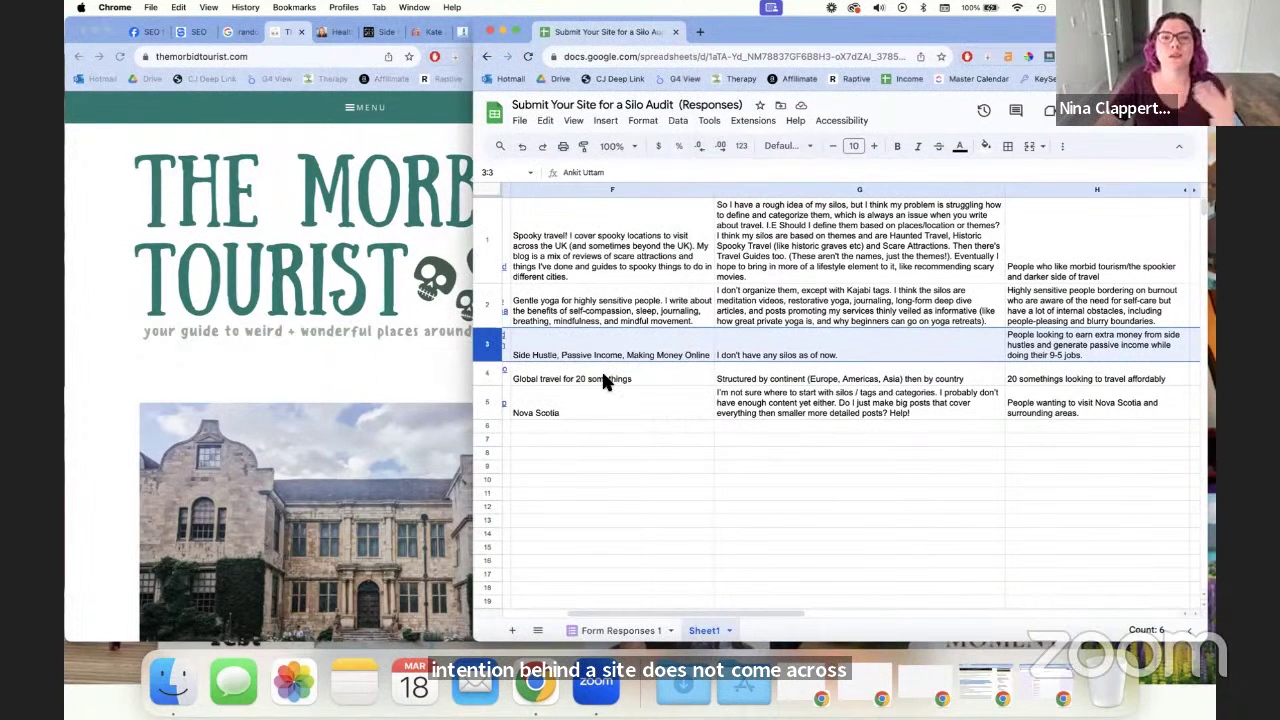
{"action": "left_click", "coordinate": [566, 258]}
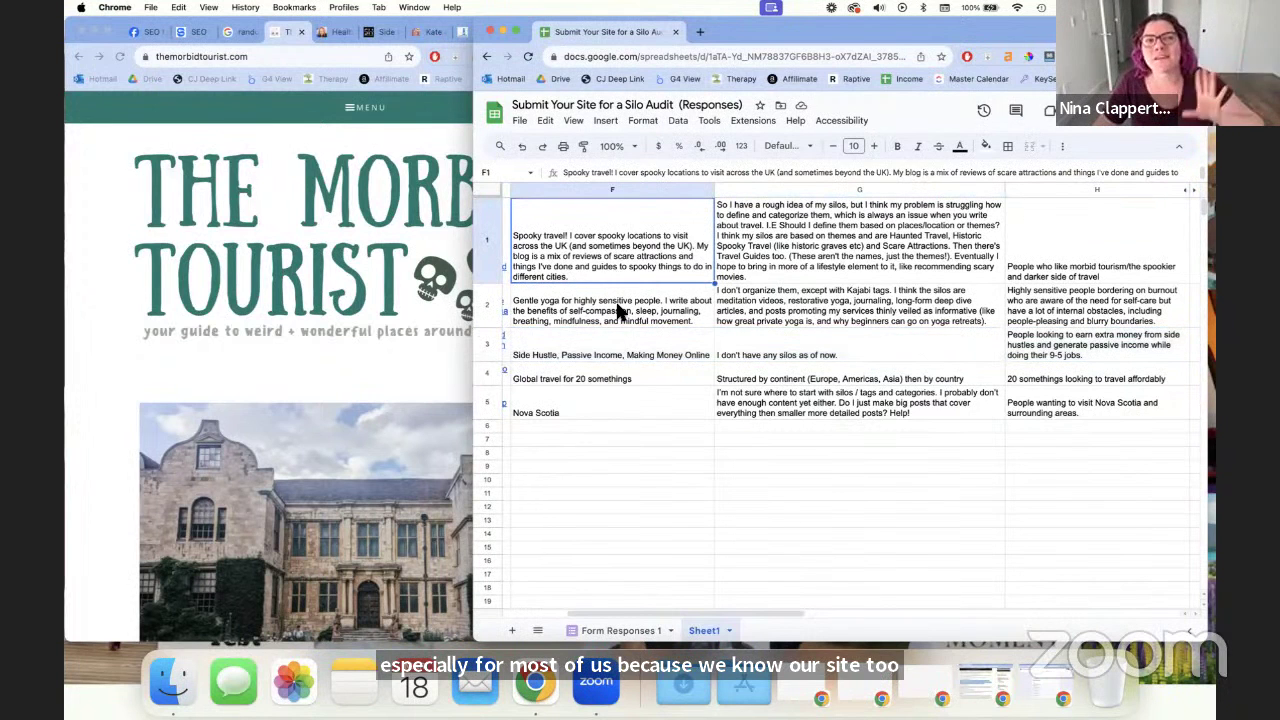
{"action": "left_click_drag", "start_coordinate": [475, 390], "coordinate": [516, 392]}
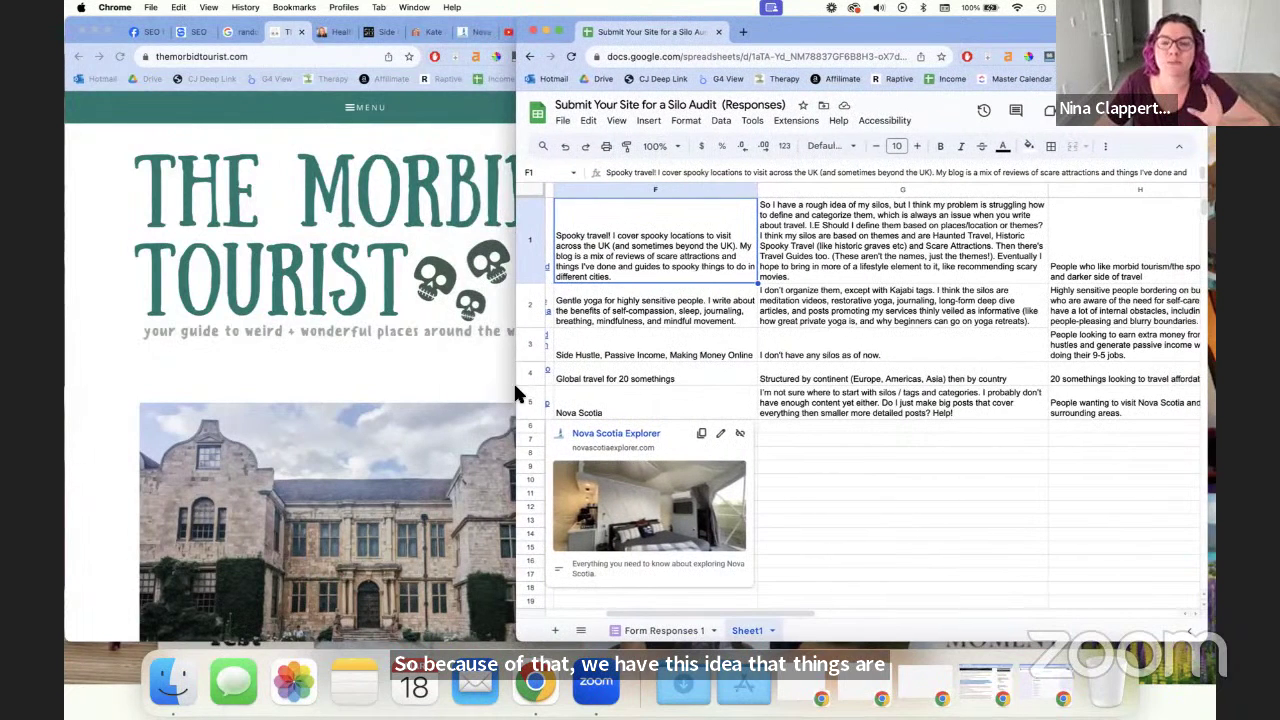
{"action": "left_click", "coordinate": [866, 465]}
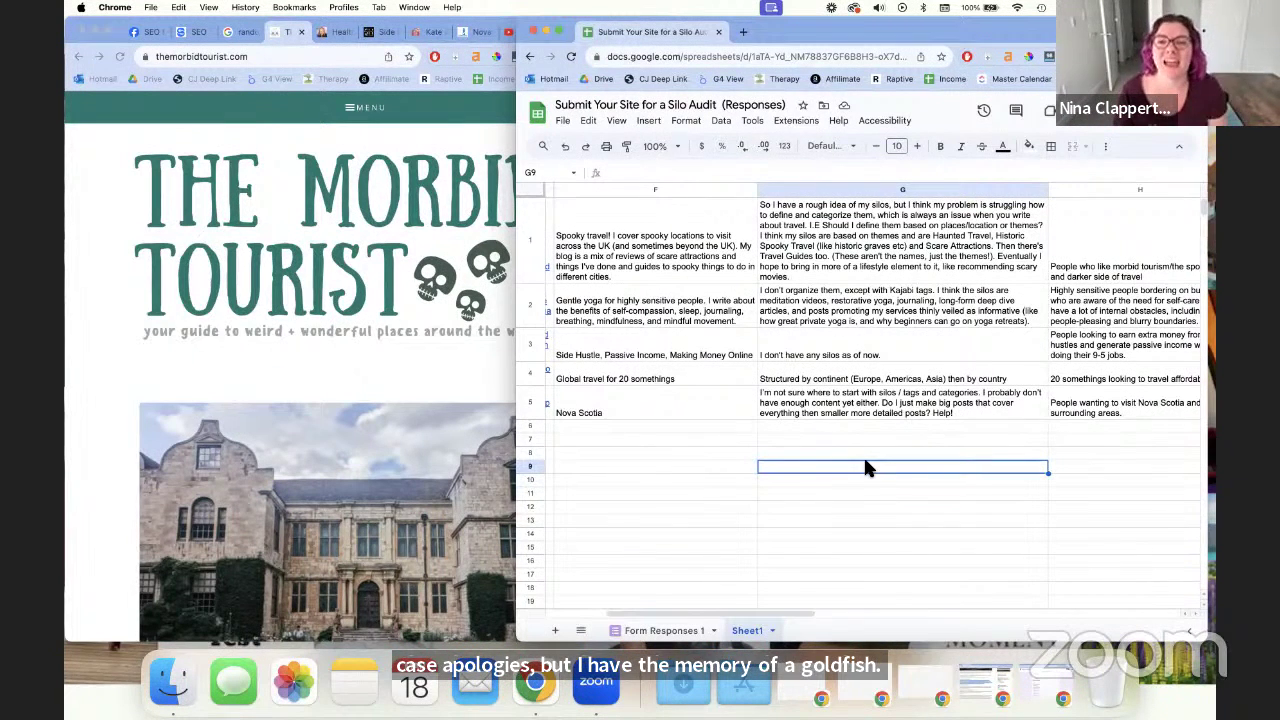
Open the Form Responses 1 sheet and check the questions about silo structure and target audience
{"action": "left_click", "coordinate": [670, 628]}
{"action": "left_click_drag", "start_coordinate": [760, 613], "coordinate": [994, 614]}
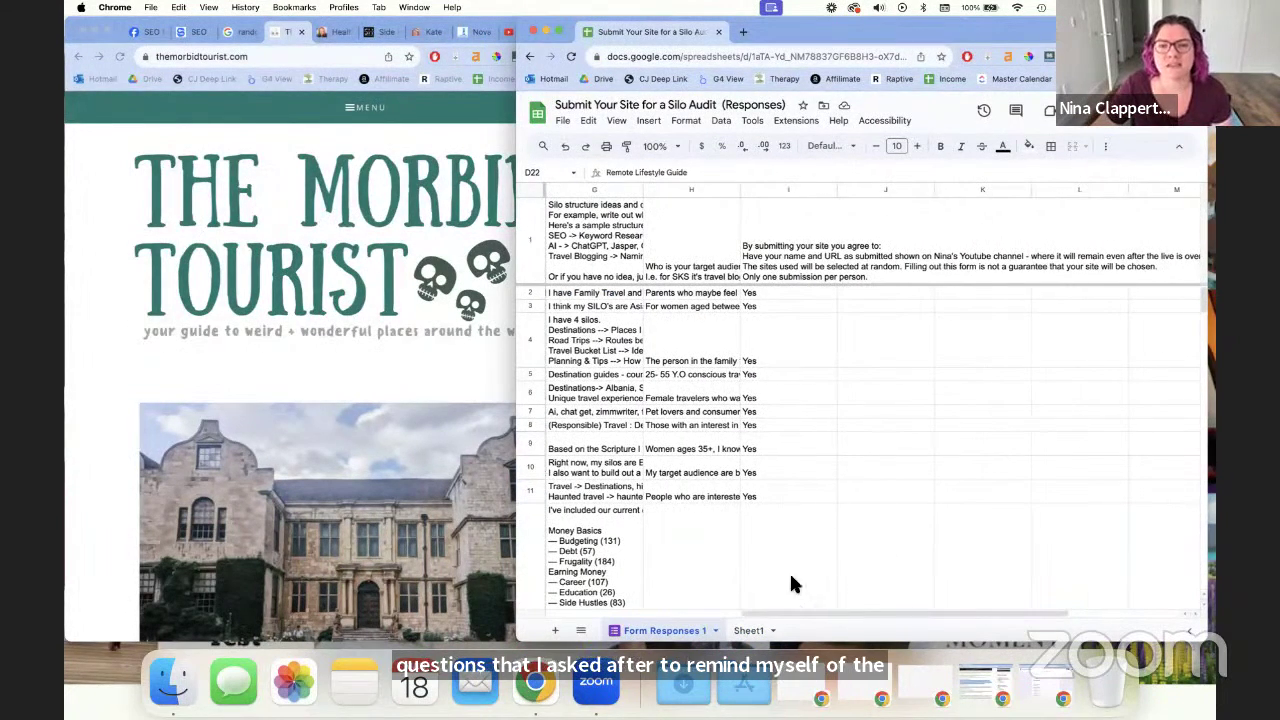
{"action": "left_click", "coordinate": [590, 213]}
{"action": "left_click", "coordinate": [690, 230]}
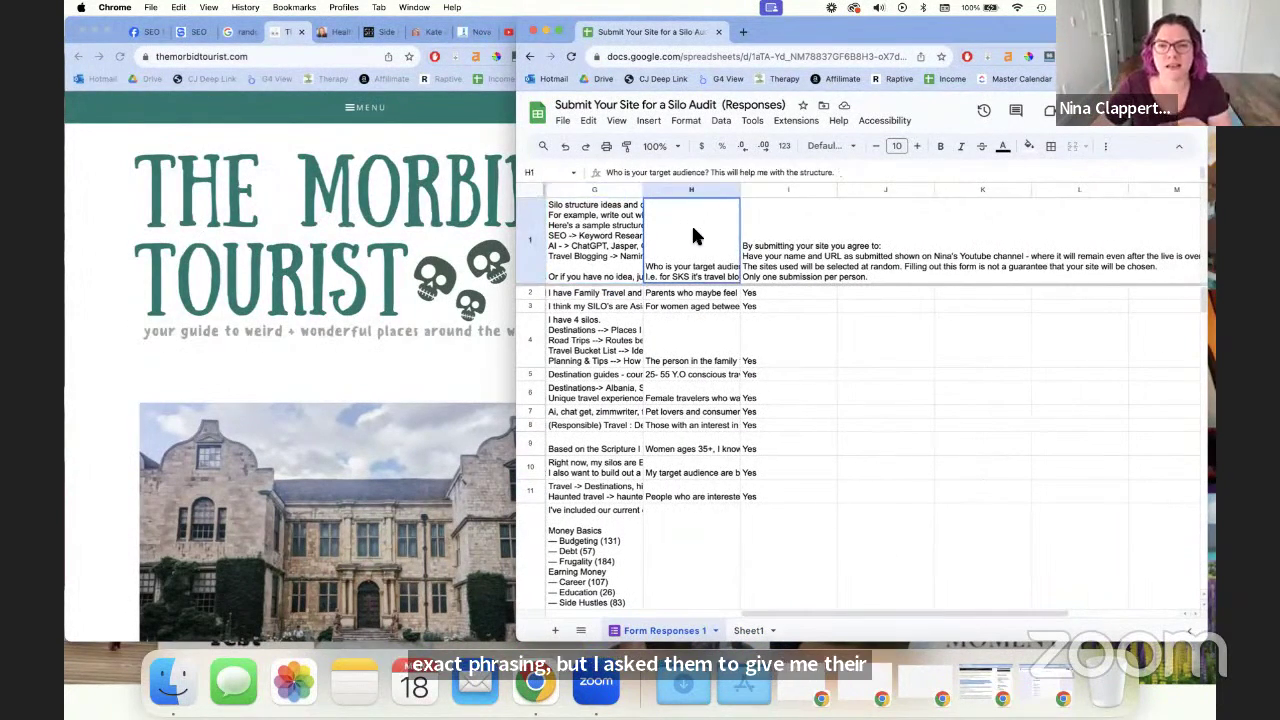
Go back to Sheet1 and read the target audience entry for The Morbid Tourist
{"action": "left_click", "coordinate": [749, 630]}
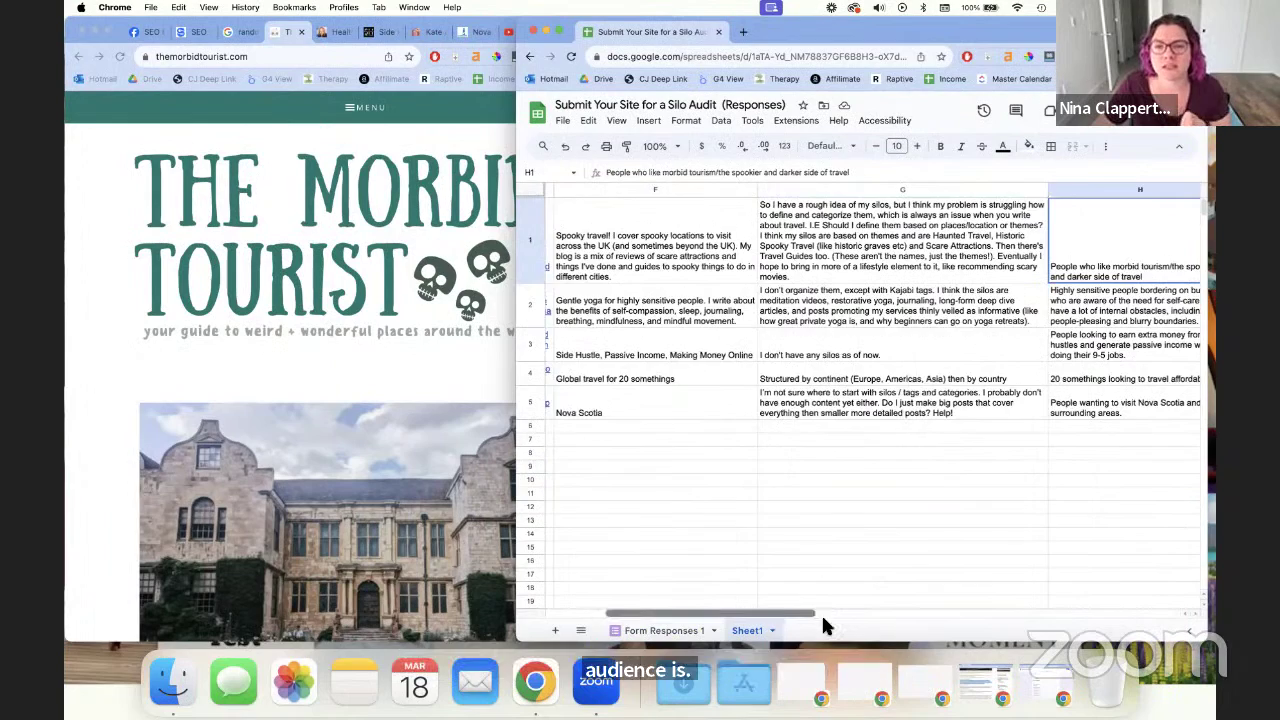
{"action": "scroll", "coordinate": [803, 613], "scroll_direction": "right", "scroll_amount": 3}
{"action": "left_click_drag", "start_coordinate": [779, 613], "coordinate": [700, 613]}
{"action": "scroll", "coordinate": [778, 624], "scroll_direction": "right", "scroll_amount": 5}
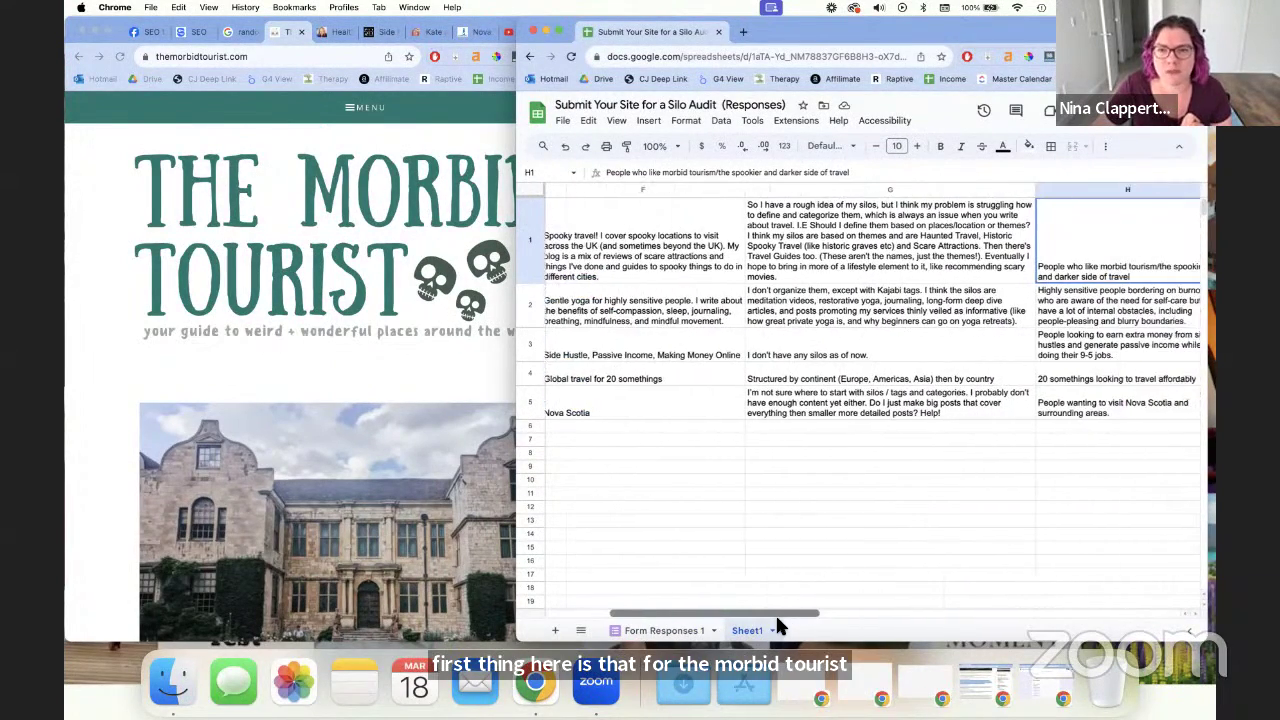
{"action": "scroll", "coordinate": [785, 625], "scroll_direction": "left", "scroll_amount": 2}
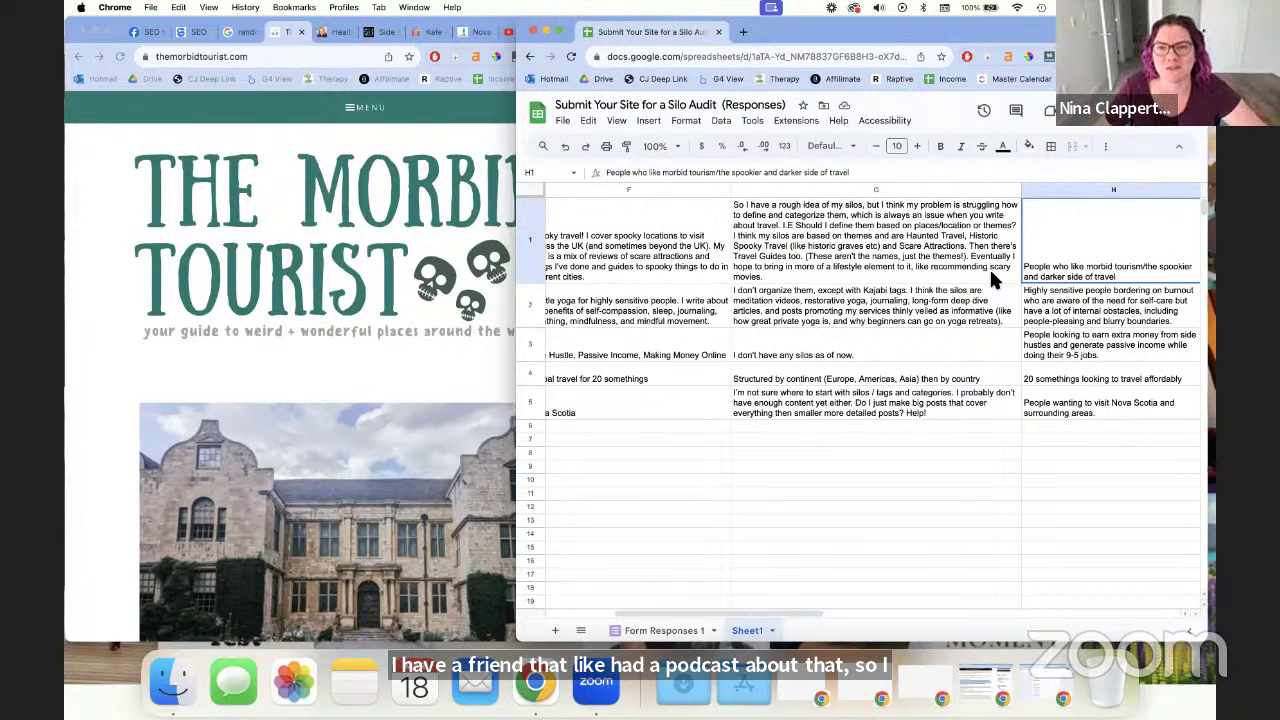
Read The Morbid Tourist's blog description and its answer about silo structure in the first row
{"action": "left_click", "coordinate": [705, 270]}
{"action": "mouse_move", "coordinate": [800, 614]}
{"action": "left_mouse_down"}
{"action": "mouse_move", "coordinate": [783, 620]}
{"action": "mouse_move", "coordinate": [805, 601]}
{"action": "left_mouse_up"}
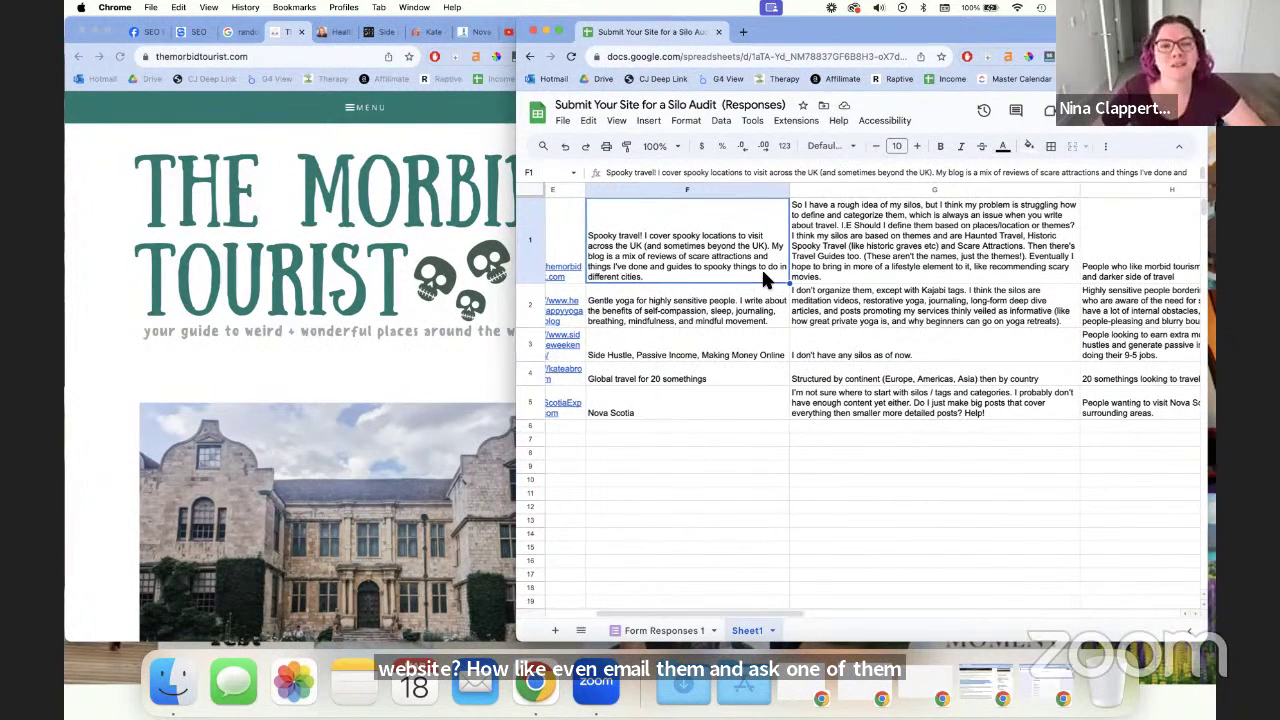
{"action": "left_click", "coordinate": [857, 270]}
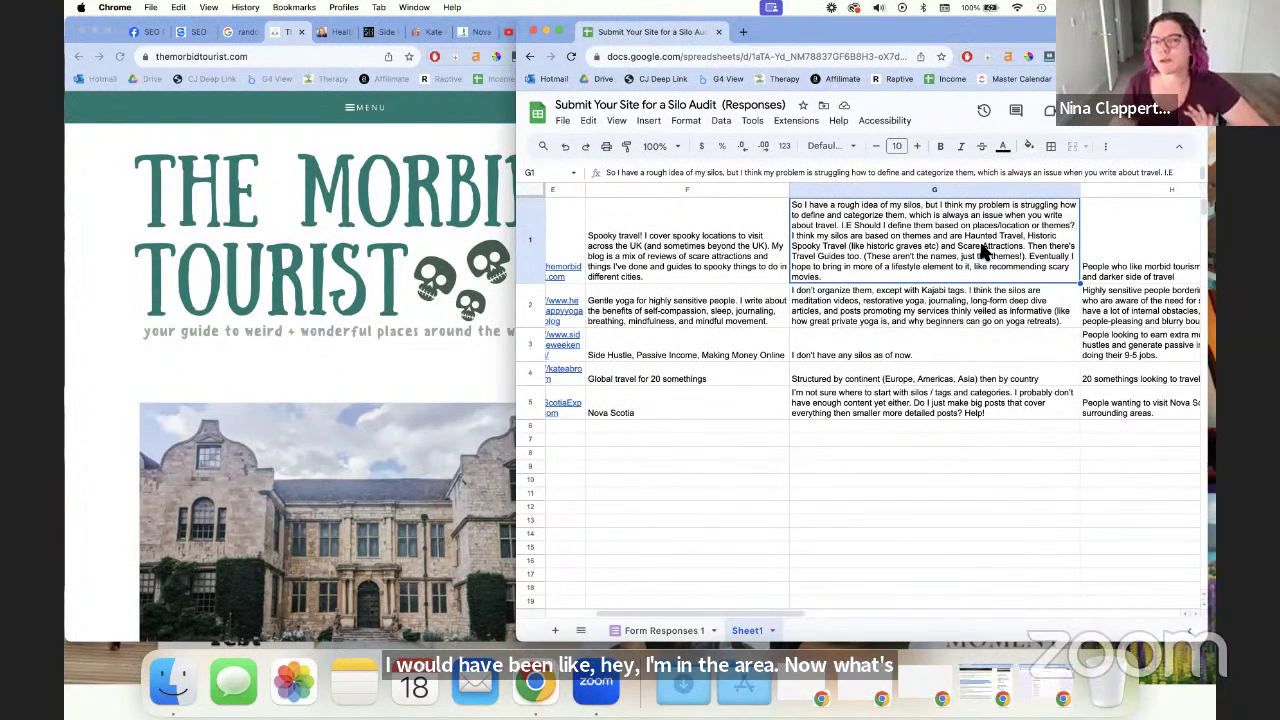
Switch to The Morbid Tourist, expand its site menu, and look through the posts listed on the homepage
{"action": "left_click", "coordinate": [486, 306]}
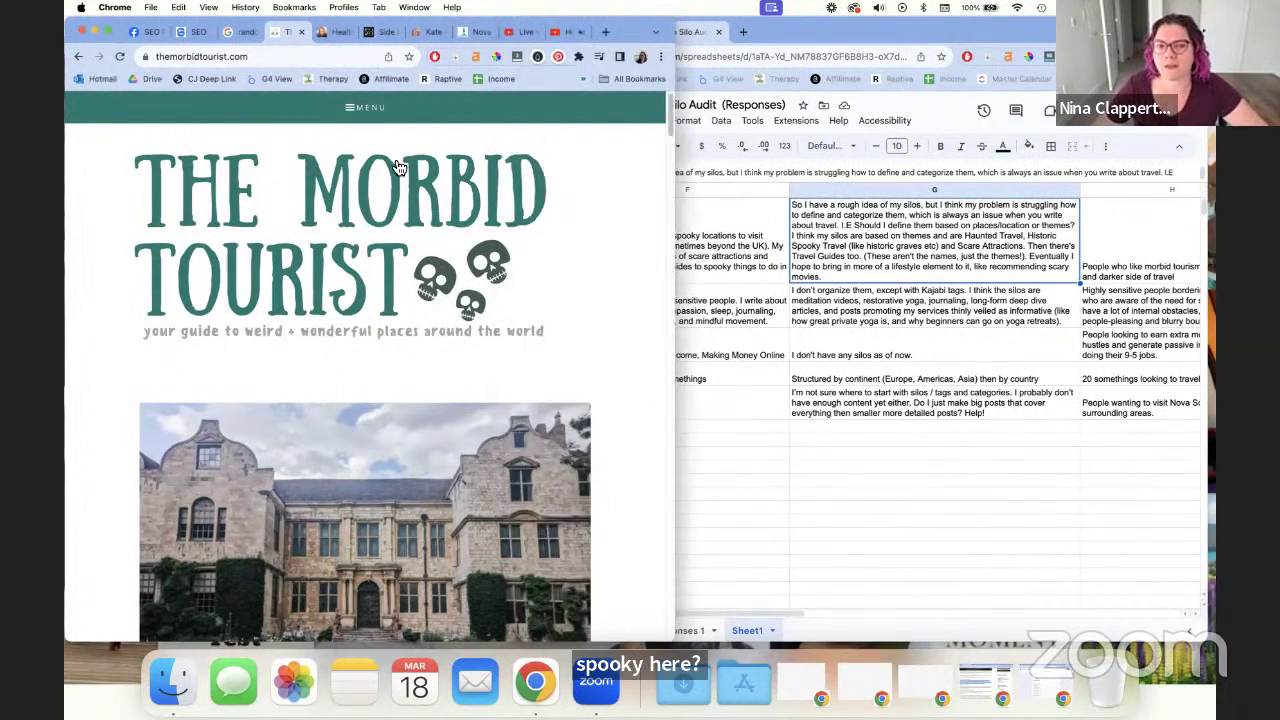
{"action": "left_click", "coordinate": [370, 110]}
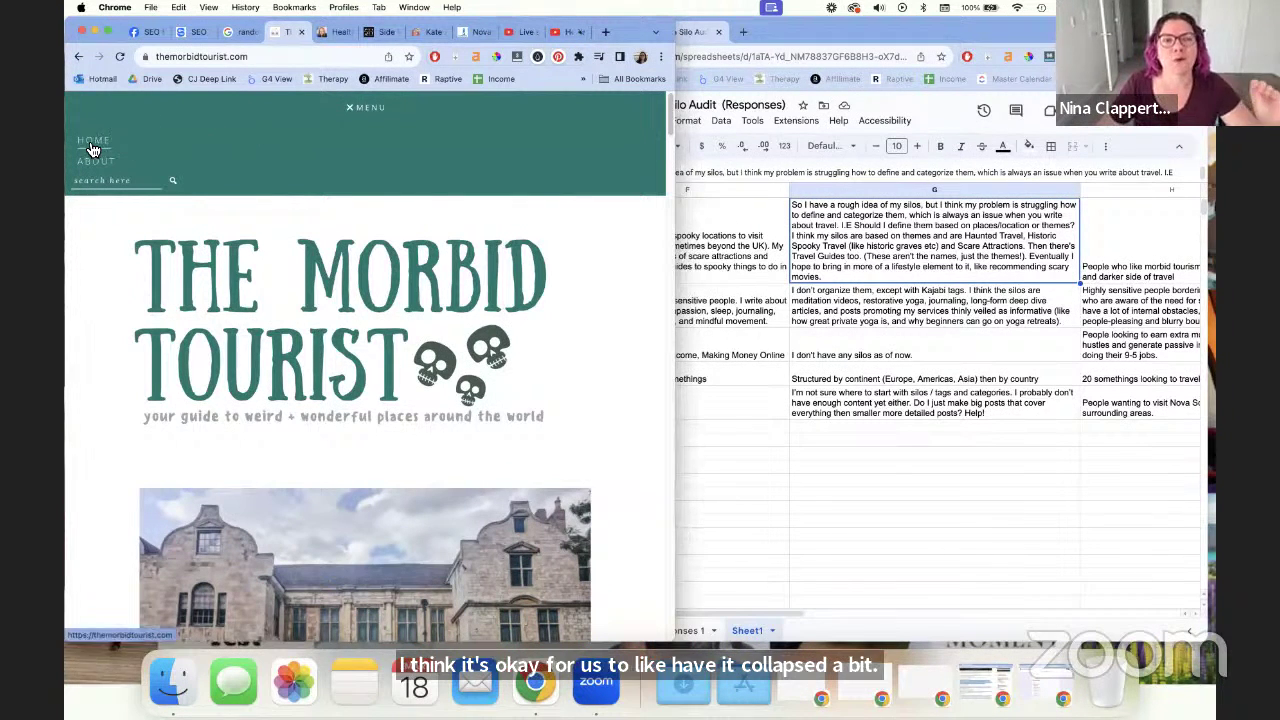
{"action": "scroll", "coordinate": [350, 218], "scroll_direction": "down", "scroll_amount": 5}
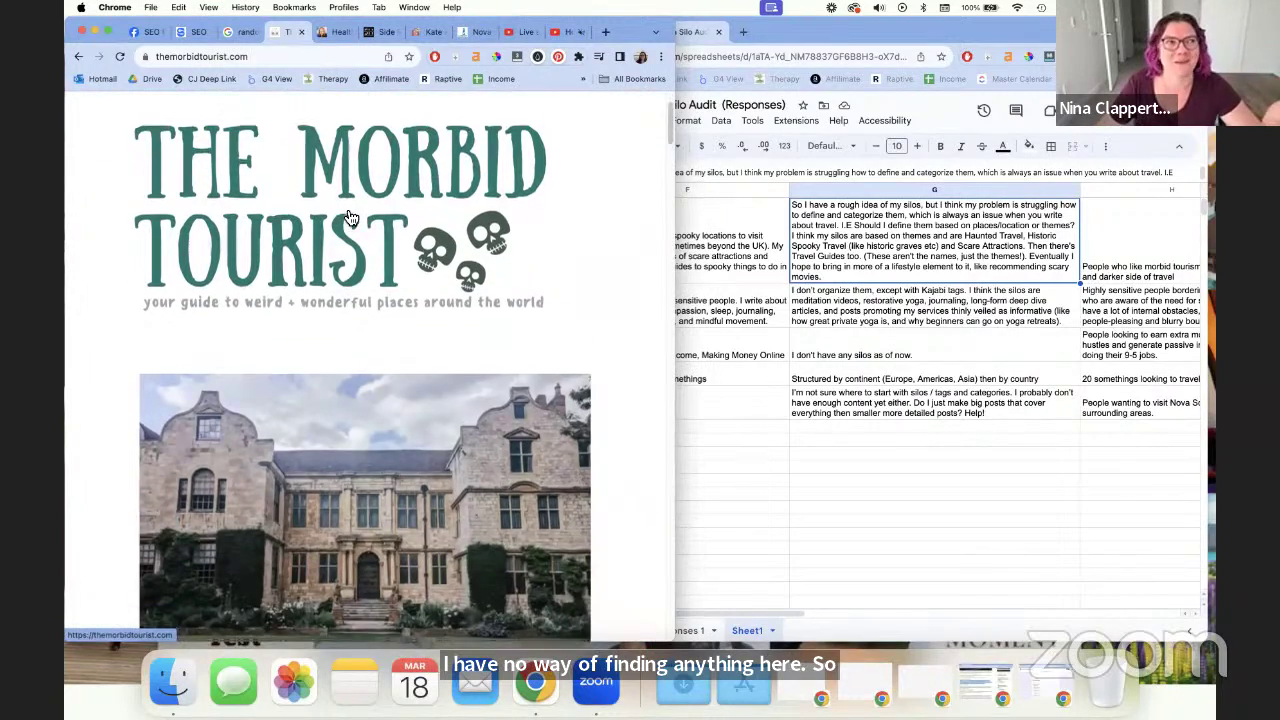
{"action": "scroll", "coordinate": [350, 218], "scroll_direction": "down", "scroll_amount": 15}
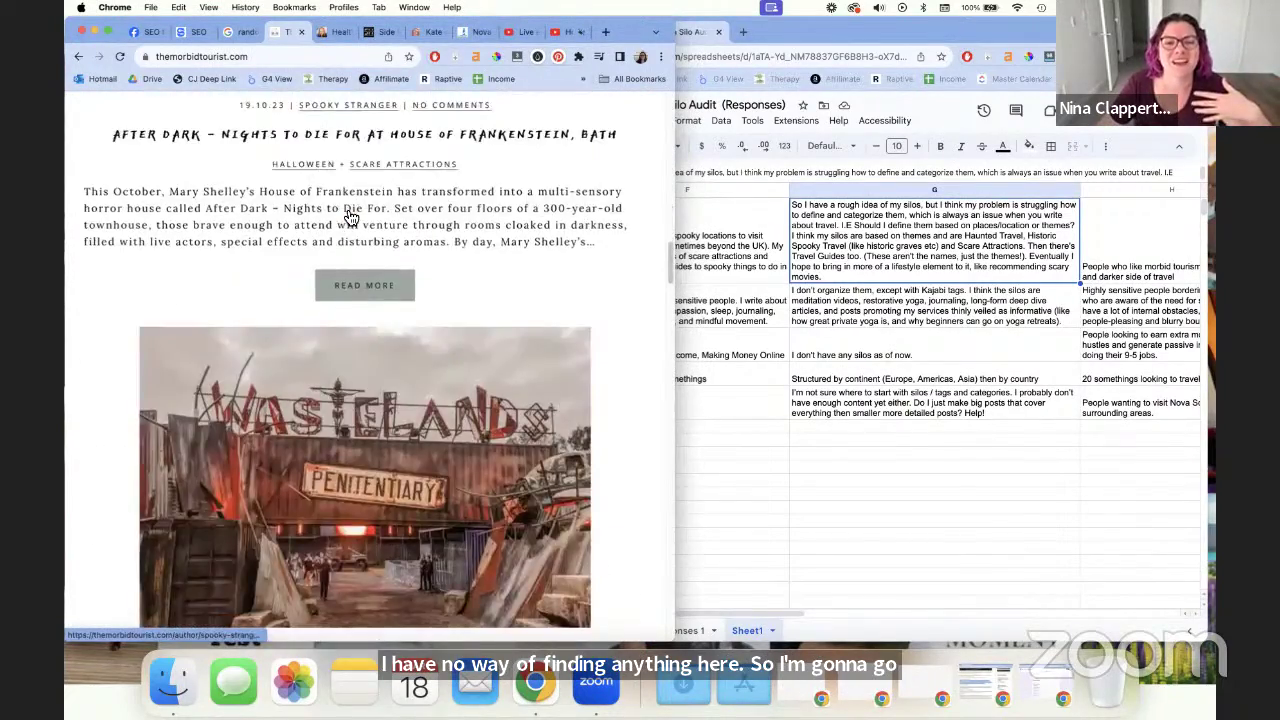
{"action": "scroll", "coordinate": [407, 226], "scroll_direction": "down", "scroll_amount": 15}
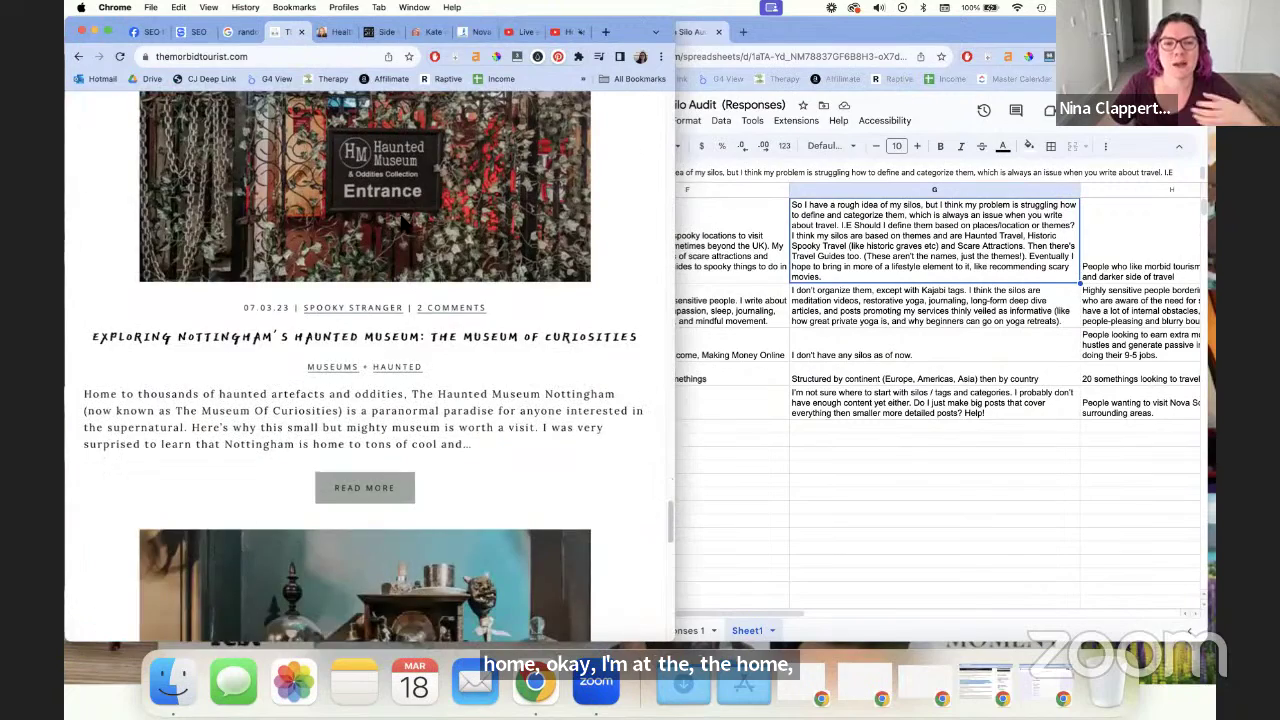
{"action": "scroll", "coordinate": [405, 228], "scroll_direction": "up", "scroll_amount": 10}
{"action": "scroll", "coordinate": [400, 230], "scroll_direction": "down", "scroll_amount": 2}
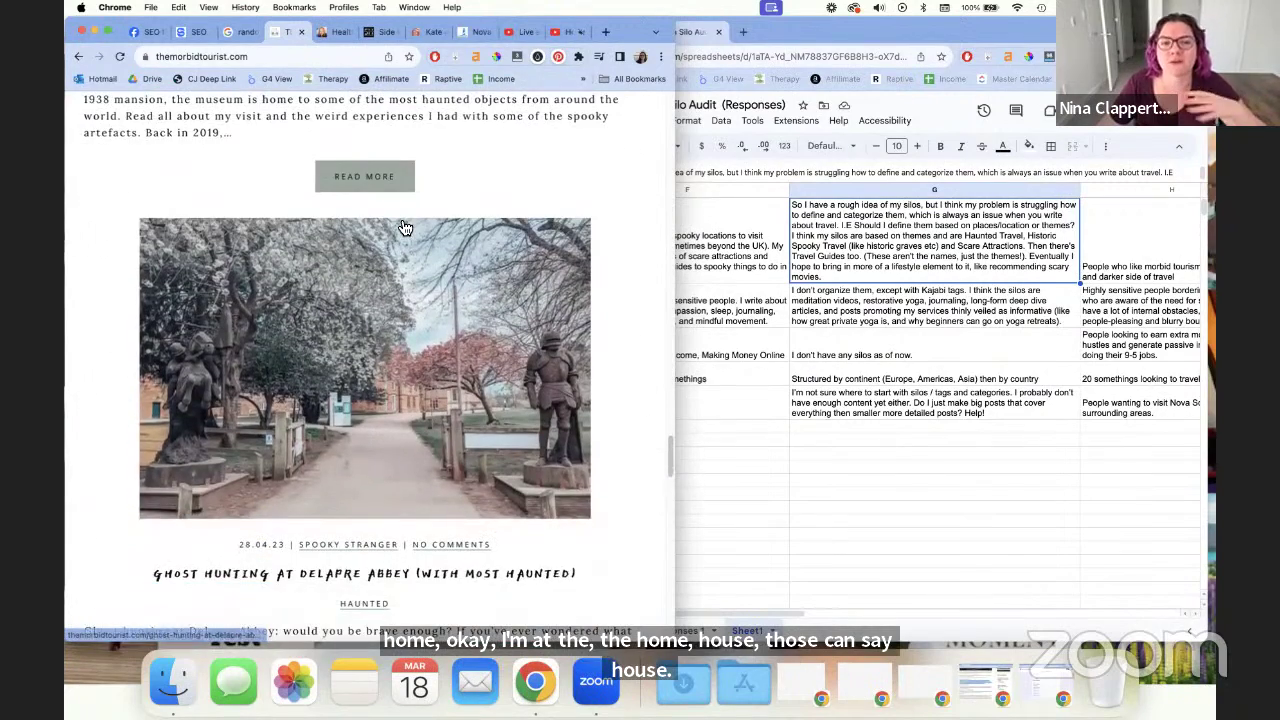
Examine the category labels under the homepage posts, such as Museums, Haunted and Travel Guide, through to the end of the list
{"action": "scroll", "coordinate": [551, 243], "scroll_direction": "up", "scroll_amount": 5}
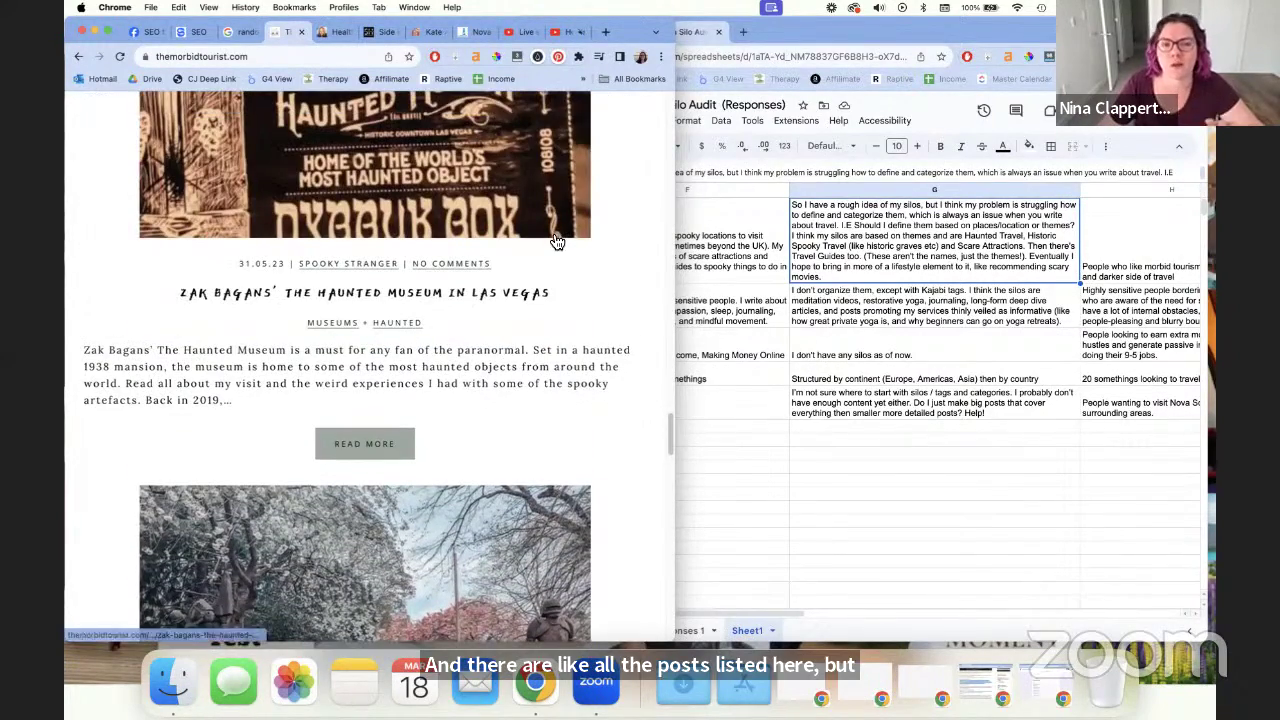
{"action": "scroll", "coordinate": [543, 226], "scroll_direction": "down", "scroll_amount": 4}
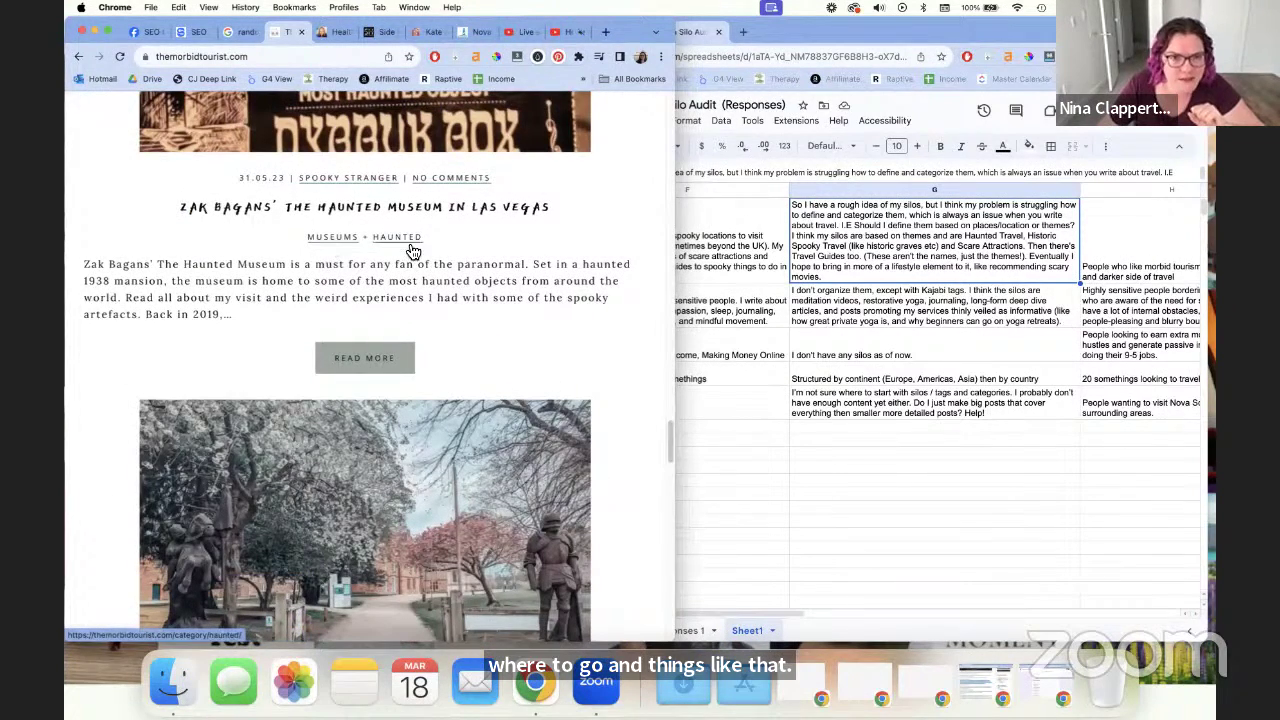
{"action": "scroll", "coordinate": [494, 257], "scroll_direction": "down", "scroll_amount": 5}
{"action": "scroll", "coordinate": [494, 257], "scroll_direction": "up", "scroll_amount": 1}
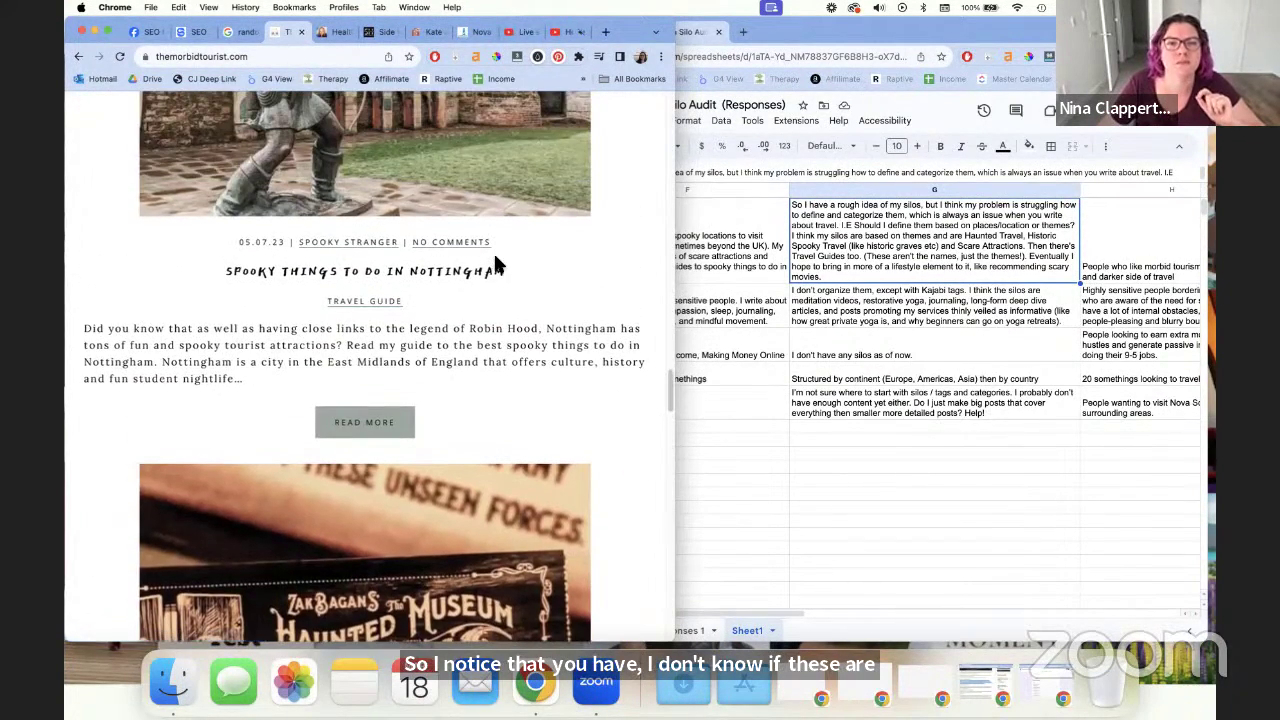
{"action": "scroll", "coordinate": [350, 289], "scroll_direction": "down", "scroll_amount": 15}
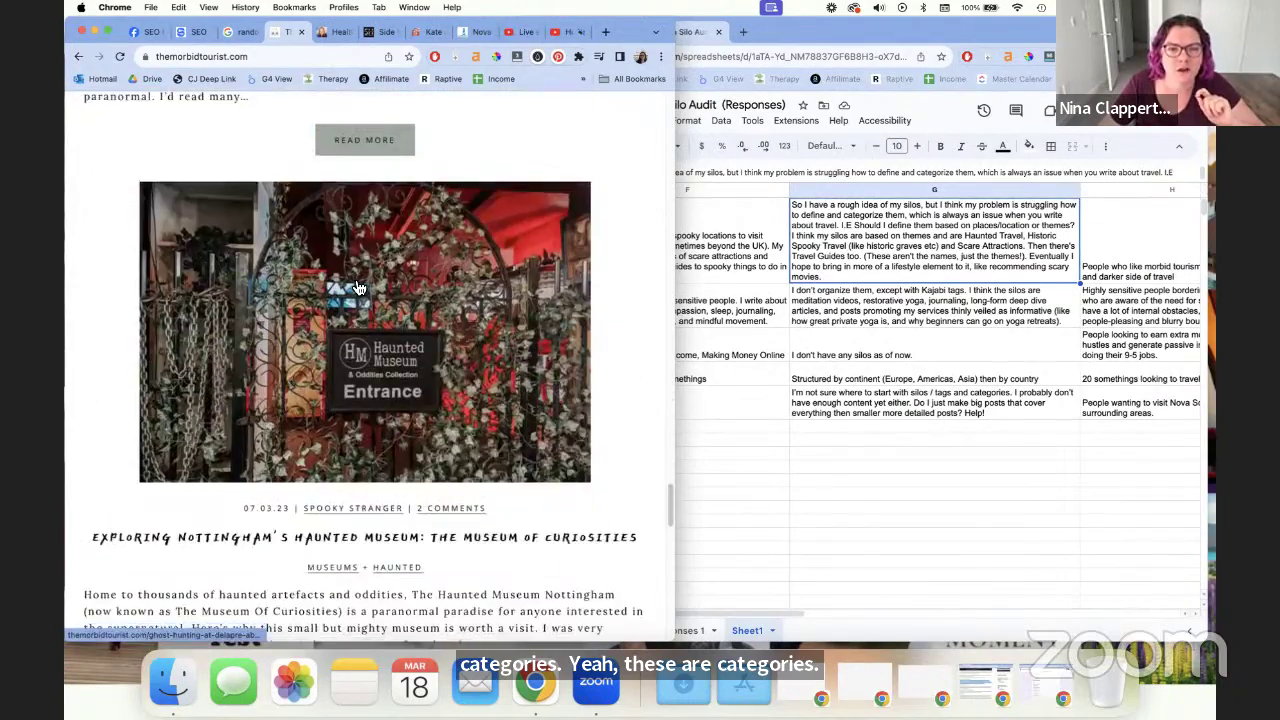
{"action": "scroll", "coordinate": [358, 288], "scroll_direction": "down", "scroll_amount": 12}
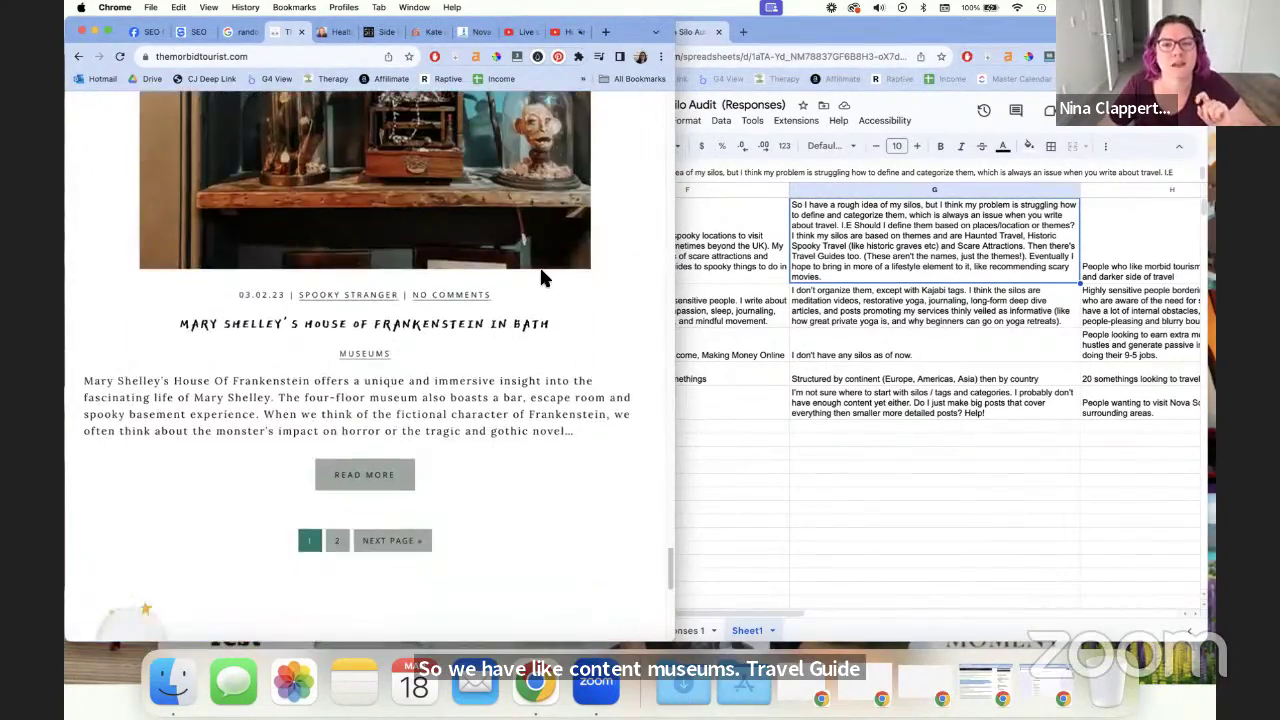
{"action": "scroll", "coordinate": [531, 279], "scroll_direction": "up", "scroll_amount": 20}
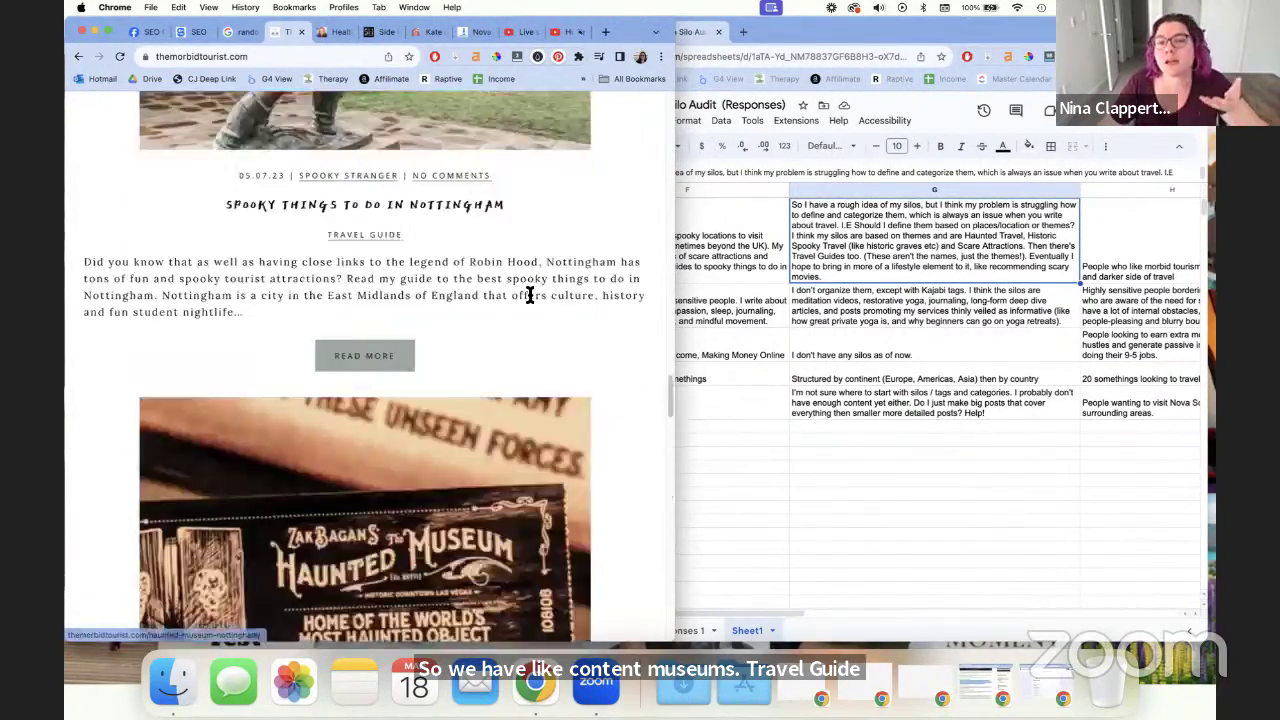
Review The Morbid Tourist's homepage from its header through the Halloween and Scare Attractions posts, checking how they are categorized
{"action": "scroll", "coordinate": [530, 294], "scroll_direction": "up", "scroll_amount": 15}
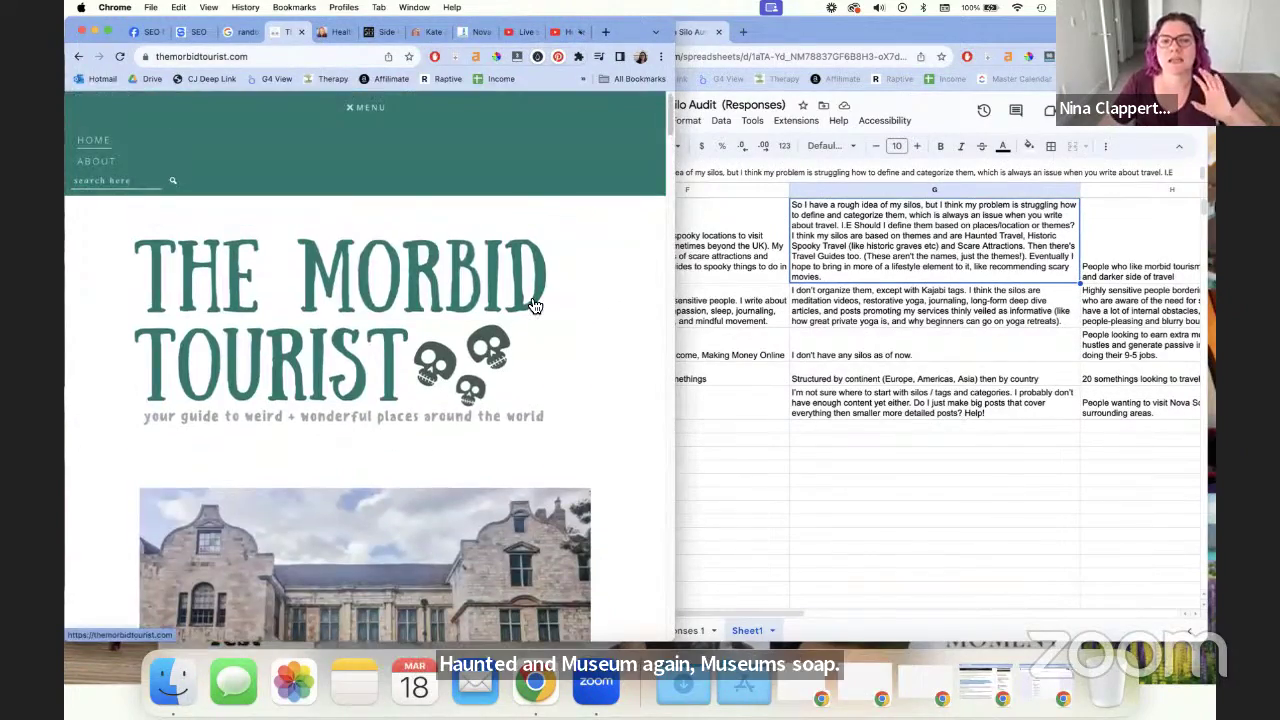
{"action": "scroll", "coordinate": [527, 289], "scroll_direction": "down", "scroll_amount": 10}
{"action": "scroll", "coordinate": [600, 280], "scroll_direction": "up", "scroll_amount": 3}
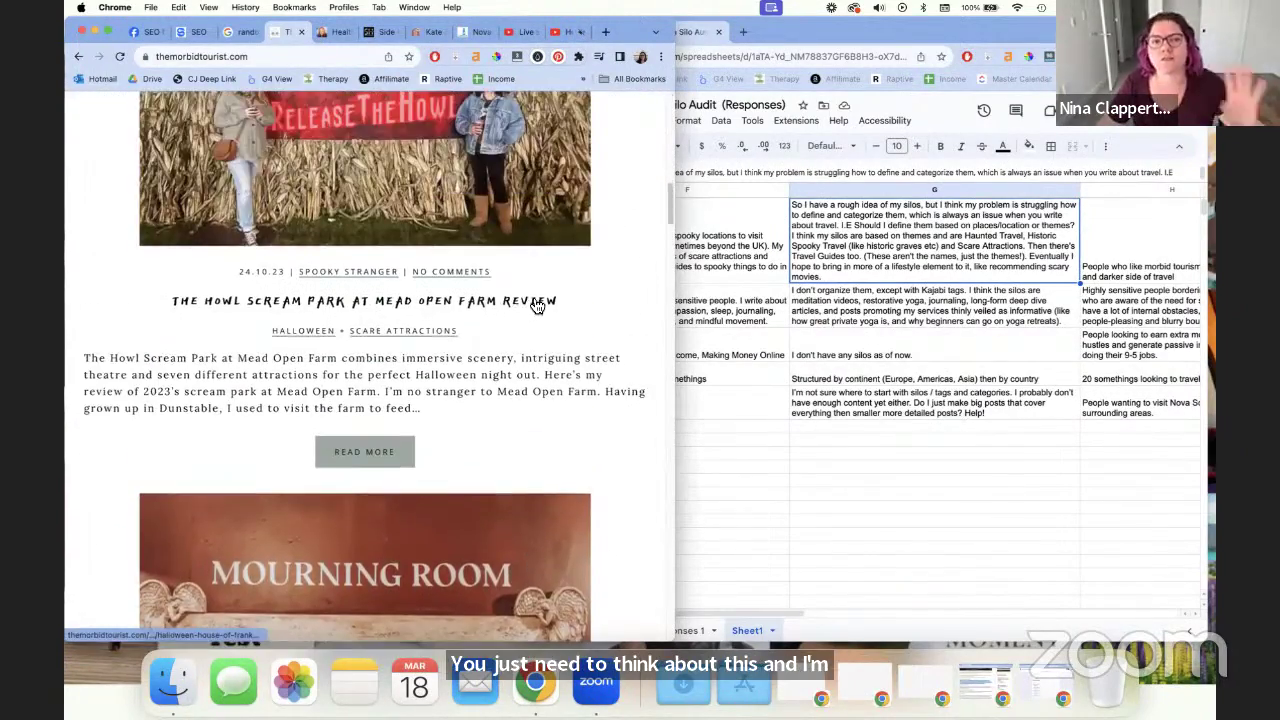
{"action": "scroll", "coordinate": [633, 287], "scroll_direction": "down", "scroll_amount": 5}
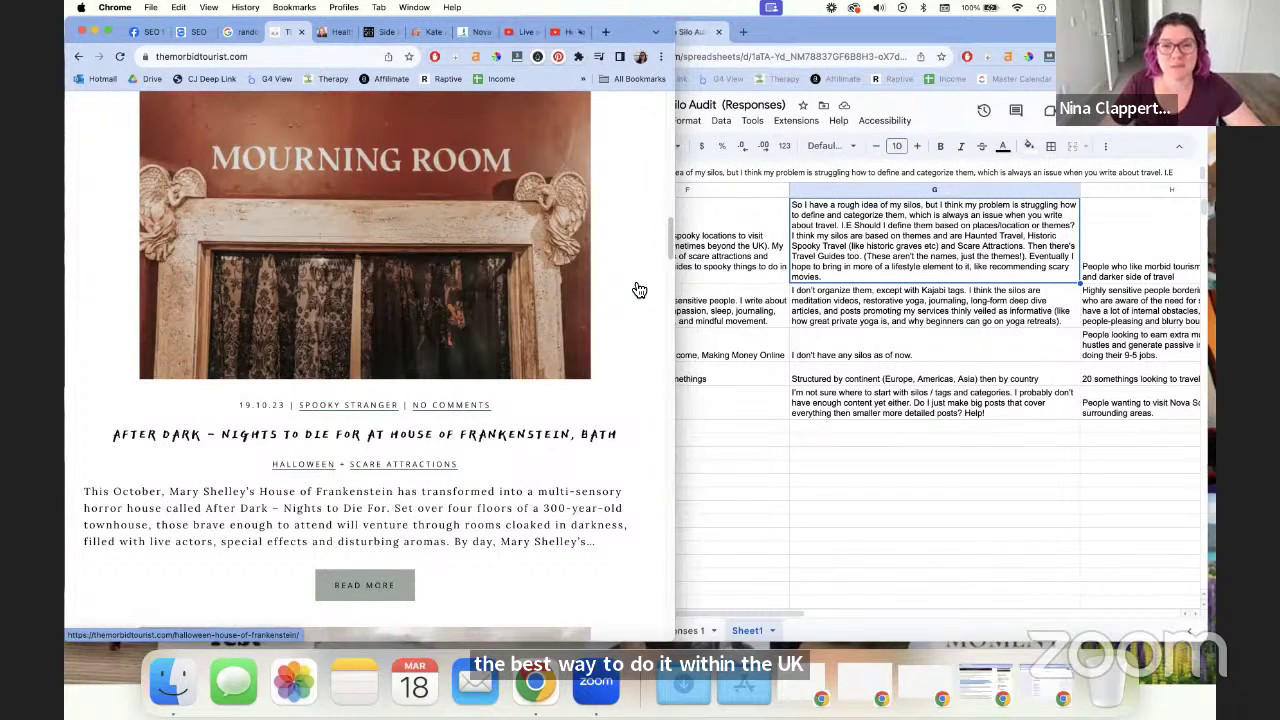
{"action": "scroll", "coordinate": [636, 288], "scroll_direction": "up", "scroll_amount": 10}
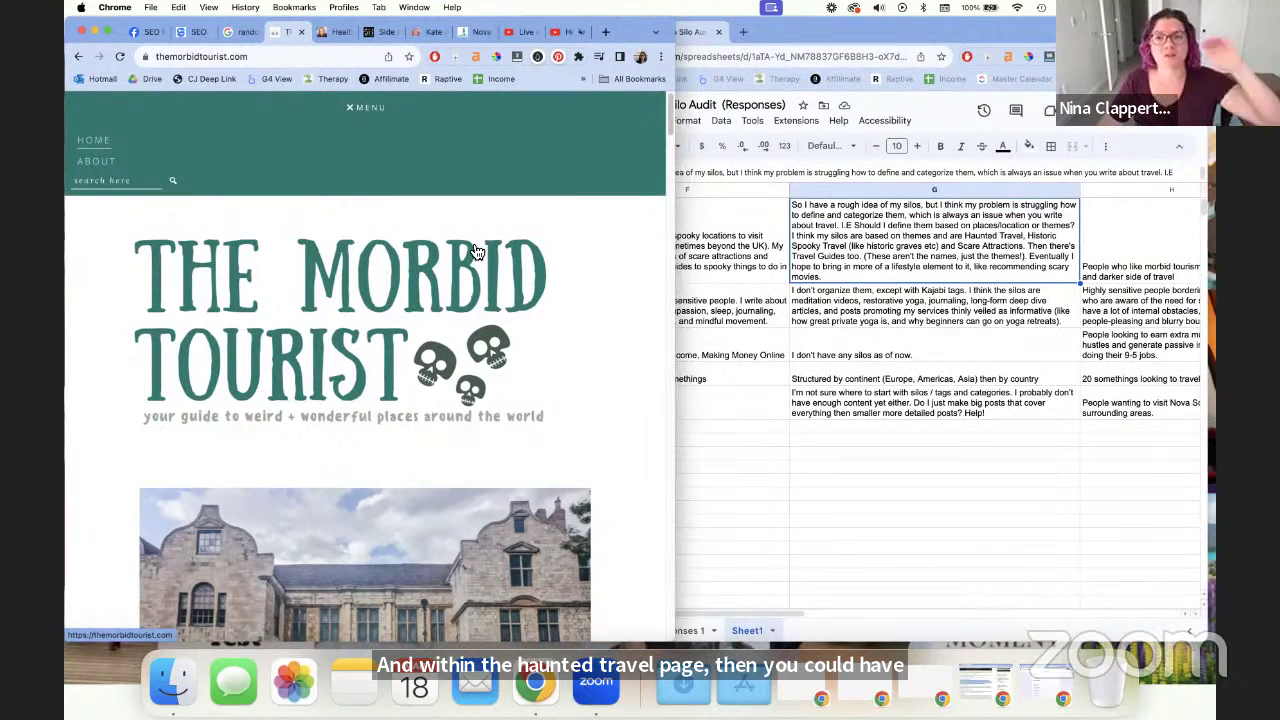
{"action": "scroll", "coordinate": [475, 253], "scroll_direction": "down", "scroll_amount": 1}
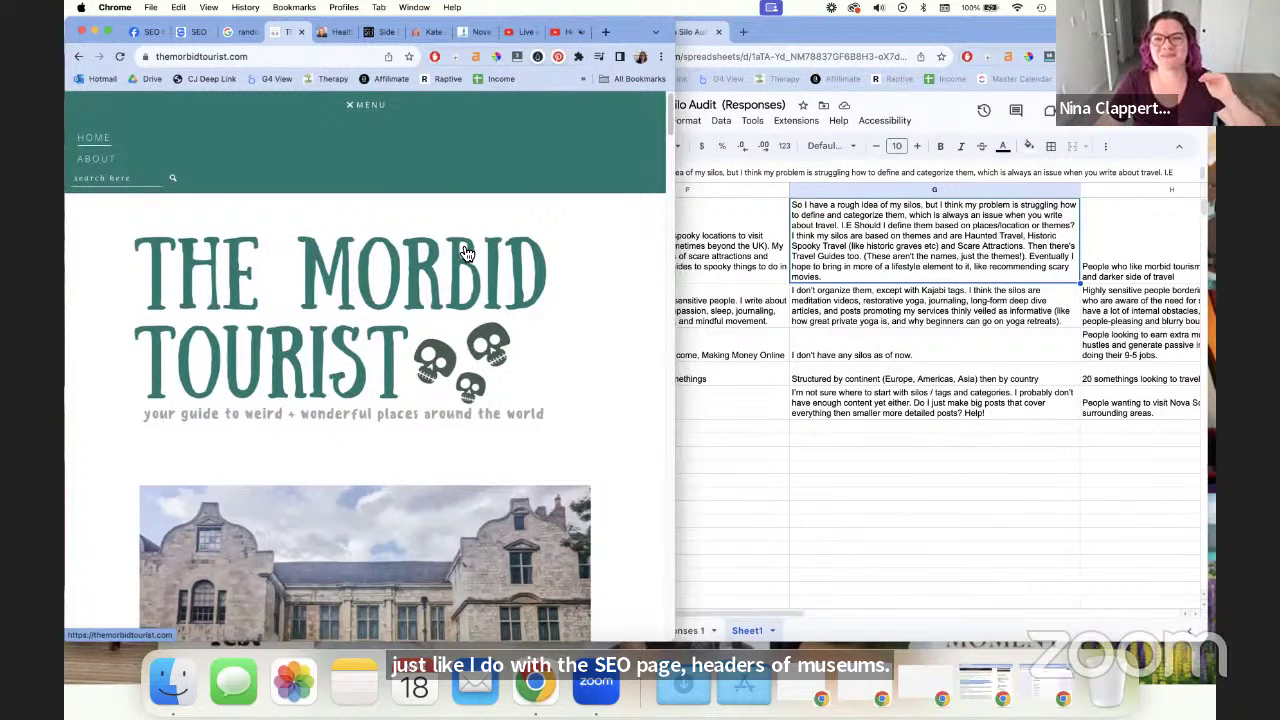
Look through The Morbid Tourist's homepage posts for locations such as York, Nottingham and Las Vegas that could form location groups
{"action": "scroll", "coordinate": [463, 250], "scroll_direction": "down", "scroll_amount": 15}
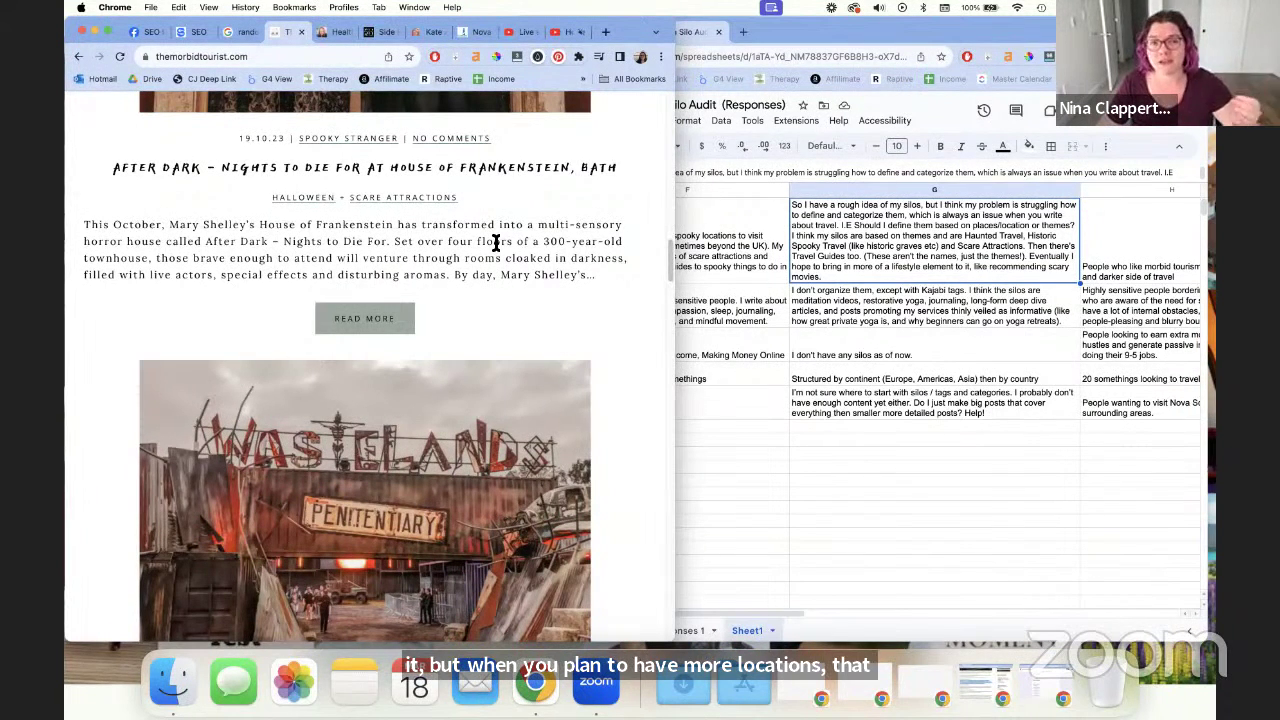
{"action": "scroll", "coordinate": [493, 245], "scroll_direction": "down", "scroll_amount": 5}
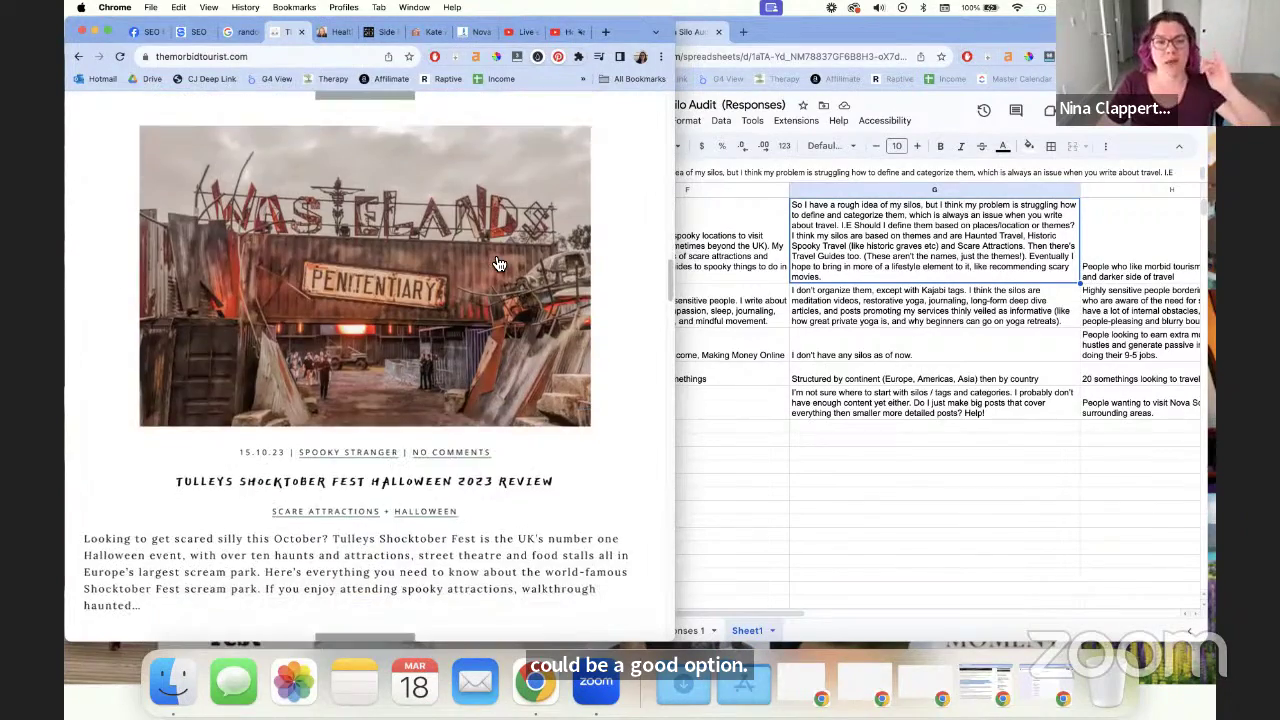
{"action": "scroll", "coordinate": [491, 248], "scroll_direction": "down", "scroll_amount": 4}
{"action": "scroll", "coordinate": [436, 282], "scroll_direction": "up", "scroll_amount": 5}
{"action": "scroll", "coordinate": [489, 255], "scroll_direction": "down", "scroll_amount": 8}
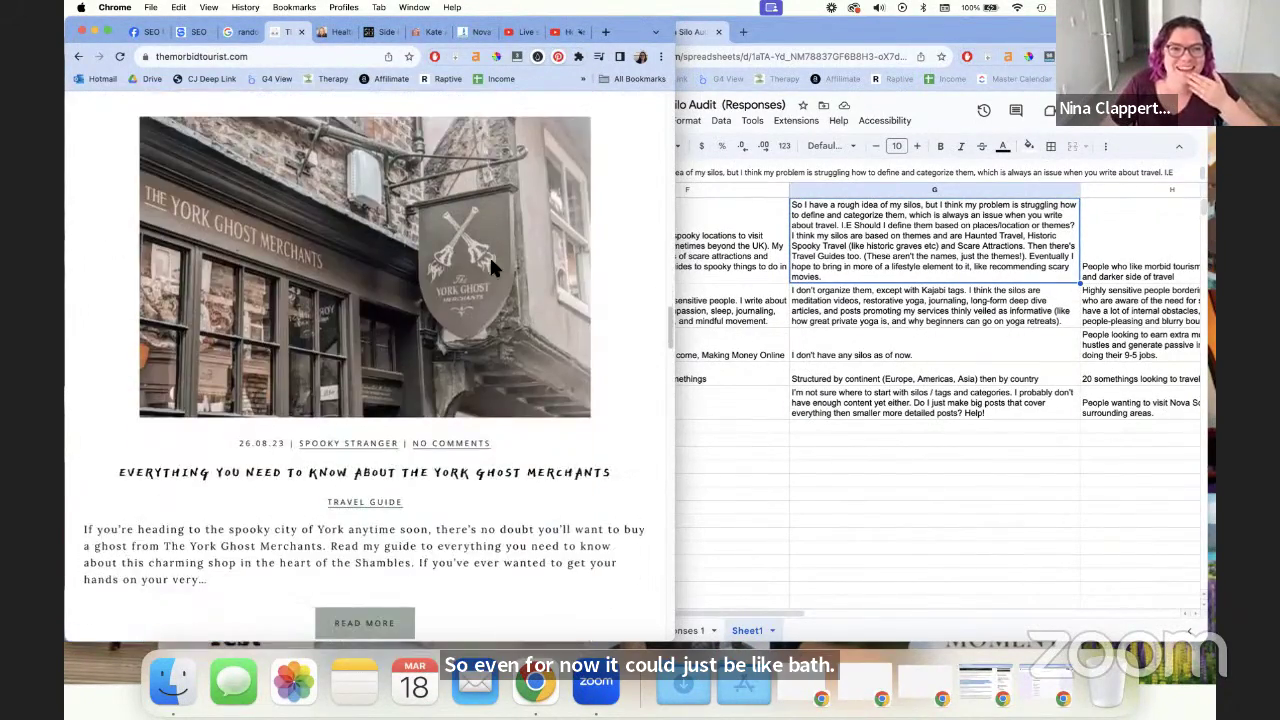
{"action": "scroll", "coordinate": [490, 268], "scroll_direction": "down", "scroll_amount": 7}
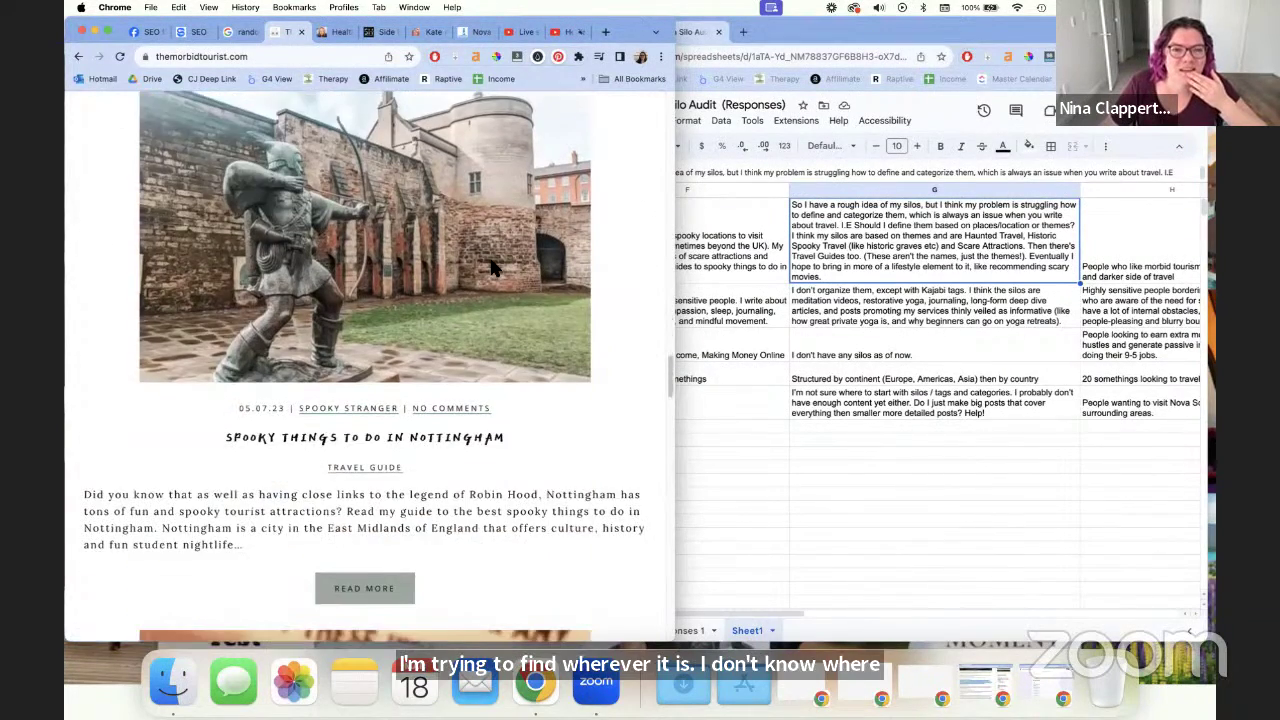
{"action": "scroll", "coordinate": [537, 255], "scroll_direction": "down", "scroll_amount": 6}
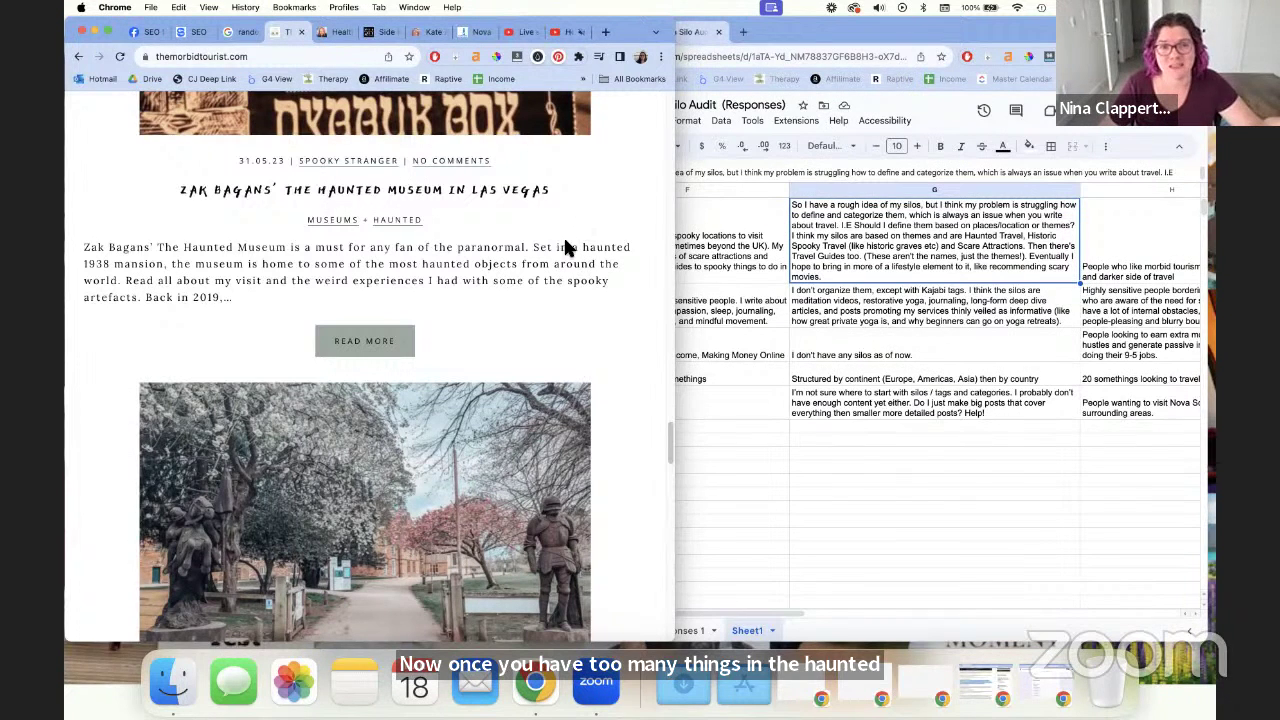
Switch to the She Knows SEO guide page and examine how its posts are grouped under headings such as General SEO Tips and Keywords
{"action": "left_click", "coordinate": [175, 33]}
{"action": "scroll", "coordinate": [417, 357], "scroll_direction": "down", "scroll_amount": 10}
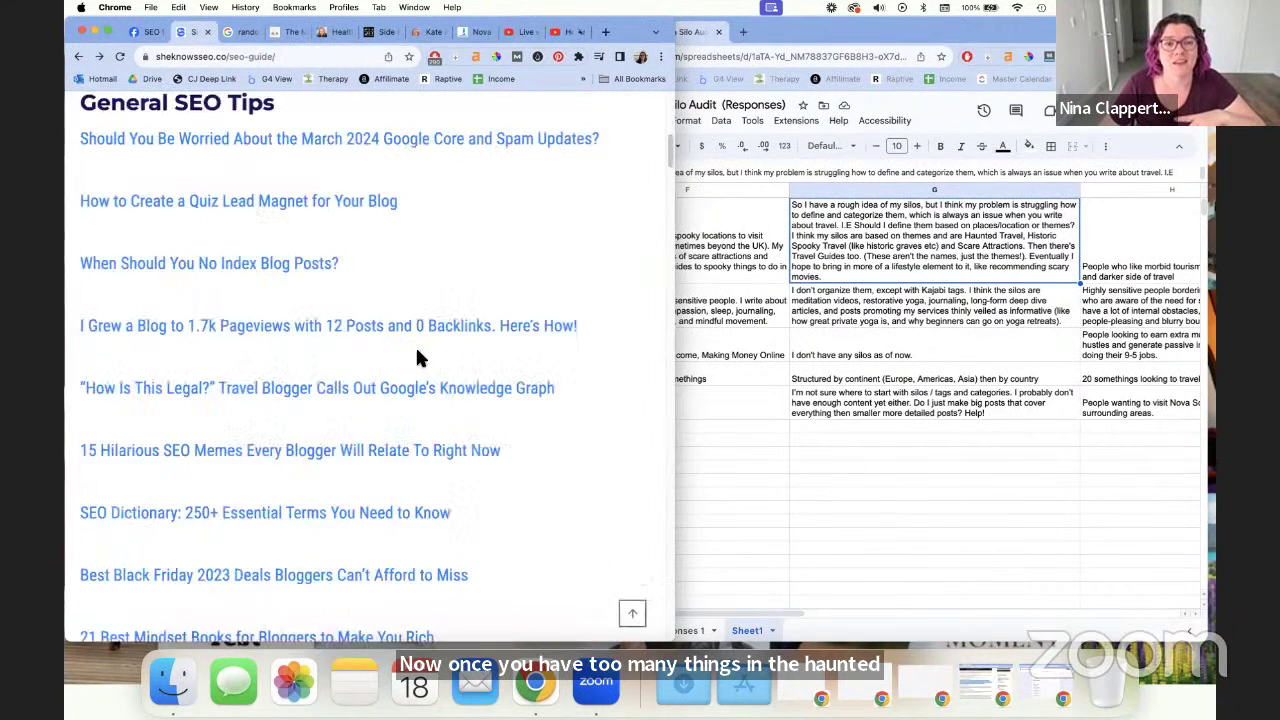
{"action": "scroll", "coordinate": [470, 345], "scroll_direction": "up", "scroll_amount": 3}
{"action": "scroll", "coordinate": [587, 347], "scroll_direction": "up", "scroll_amount": 5}
{"action": "scroll", "coordinate": [587, 347], "scroll_direction": "down", "scroll_amount": 10}
{"action": "scroll", "coordinate": [588, 345], "scroll_direction": "down", "scroll_amount": 5}
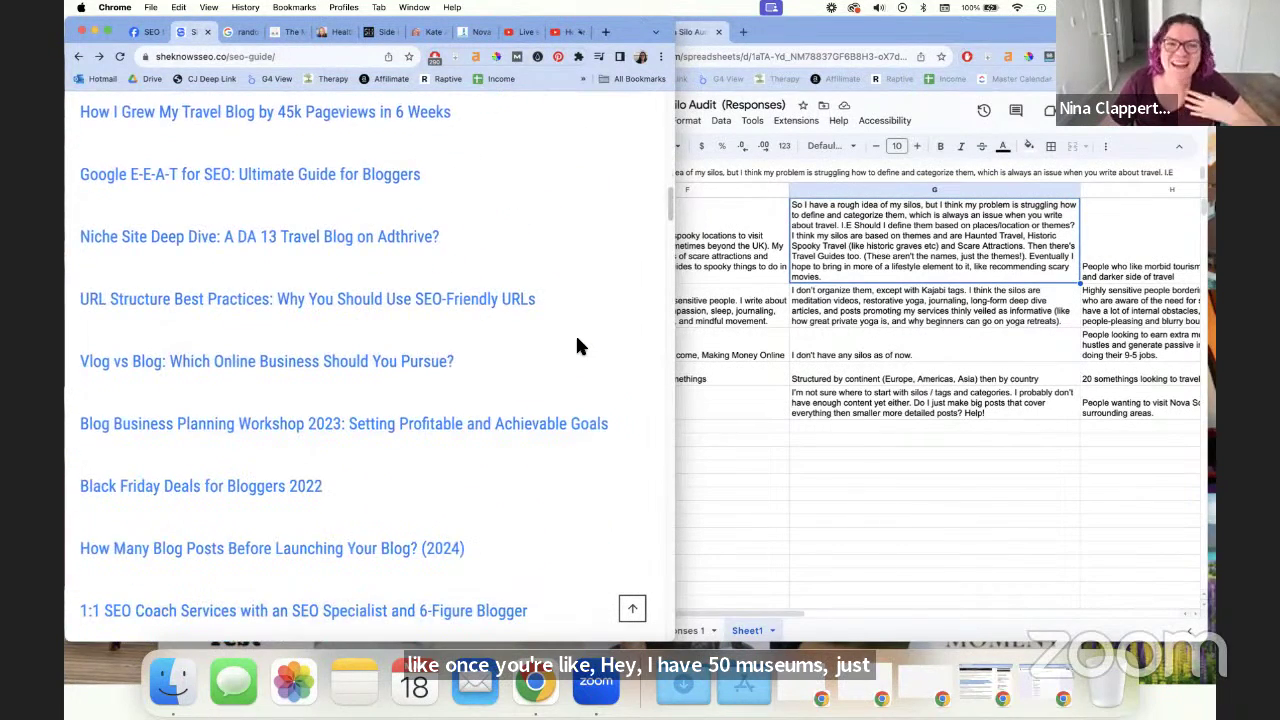
{"action": "scroll", "coordinate": [573, 345], "scroll_direction": "down", "scroll_amount": 6}
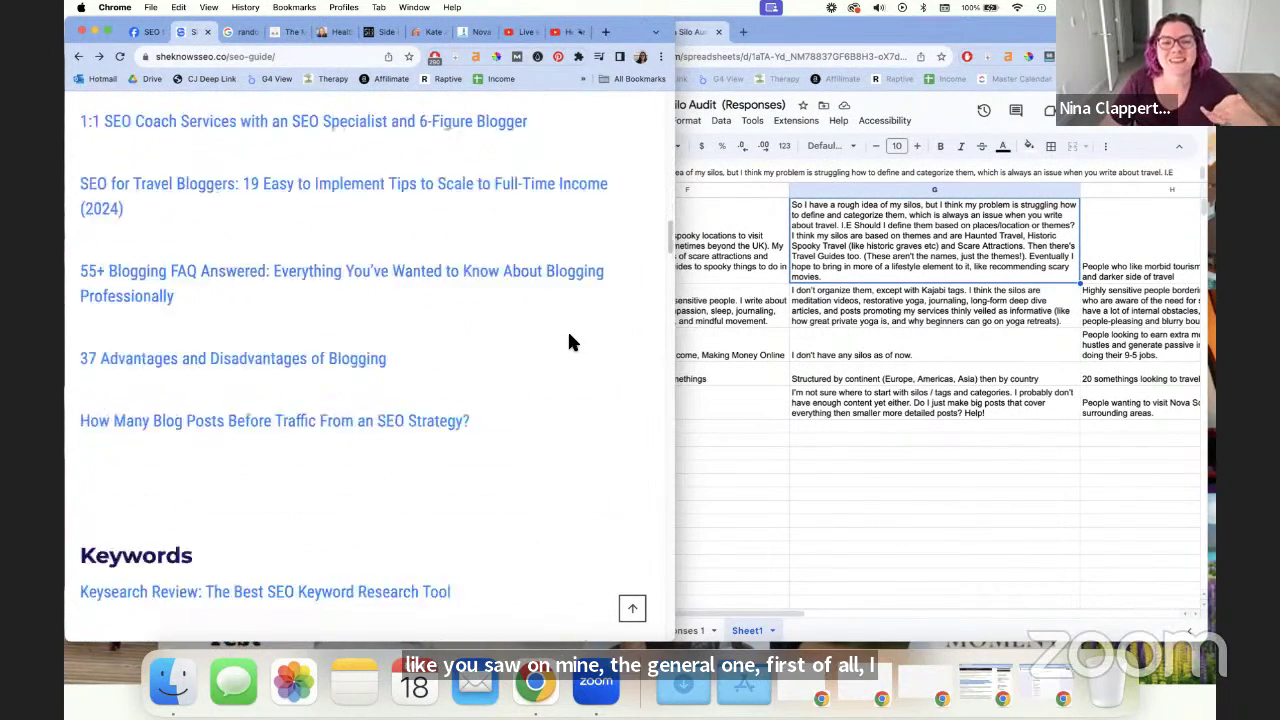
{"action": "scroll", "coordinate": [573, 345], "scroll_direction": "up", "scroll_amount": 8}
{"action": "scroll", "coordinate": [573, 340], "scroll_direction": "up", "scroll_amount": 8}
{"action": "scroll", "coordinate": [570, 338], "scroll_direction": "down", "scroll_amount": 15}
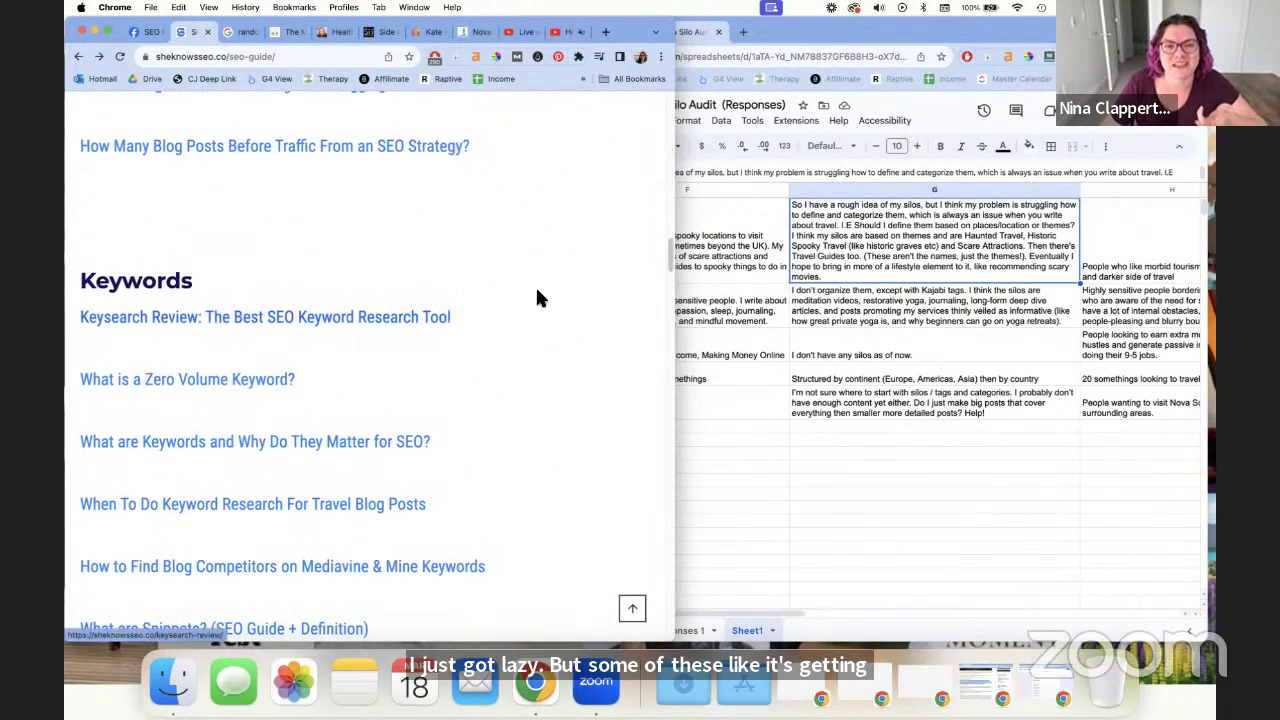
{"action": "scroll", "coordinate": [517, 300], "scroll_direction": "down", "scroll_amount": 1}
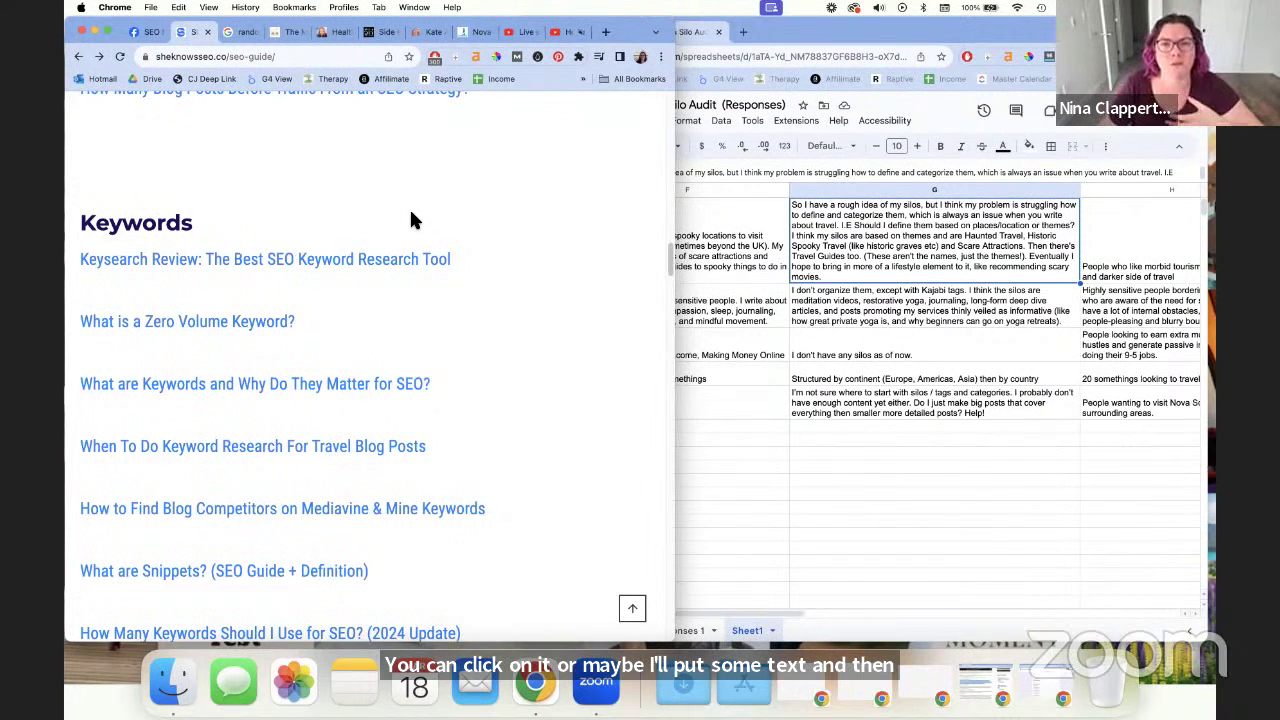
Return to The Morbid Tourist and look through its Museums, Haunted and Travel Guide posts for possible subcategories, ending at the page header
{"action": "left_click", "coordinate": [281, 32]}
{"action": "scroll", "coordinate": [459, 310], "scroll_direction": "down", "scroll_amount": 5}
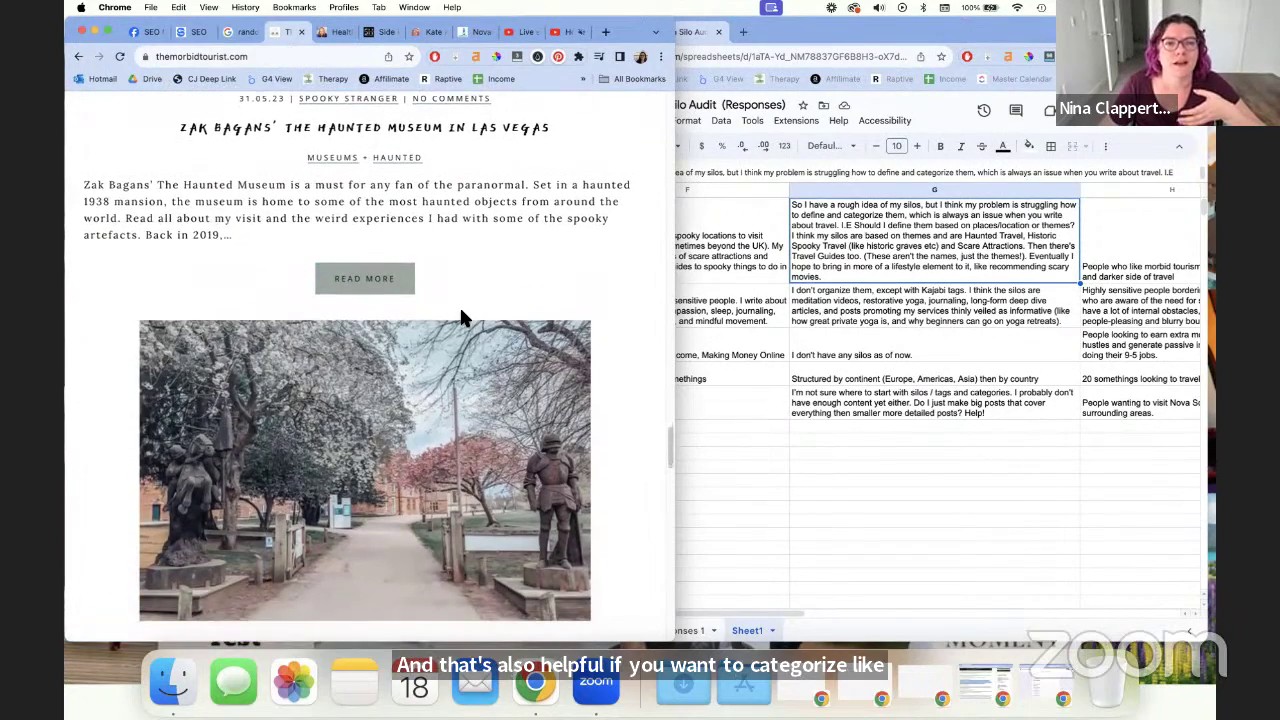
{"action": "scroll", "coordinate": [465, 321], "scroll_direction": "down", "scroll_amount": 8}
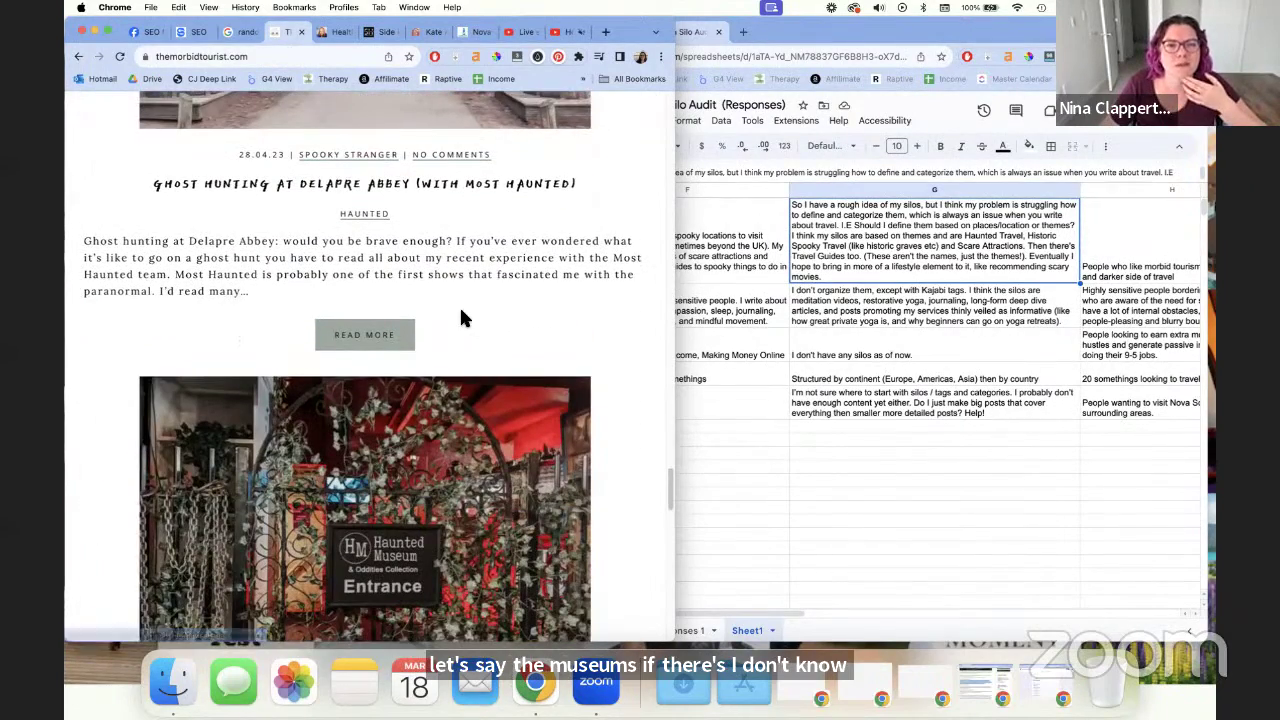
{"action": "scroll", "coordinate": [460, 318], "scroll_direction": "down", "scroll_amount": 20}
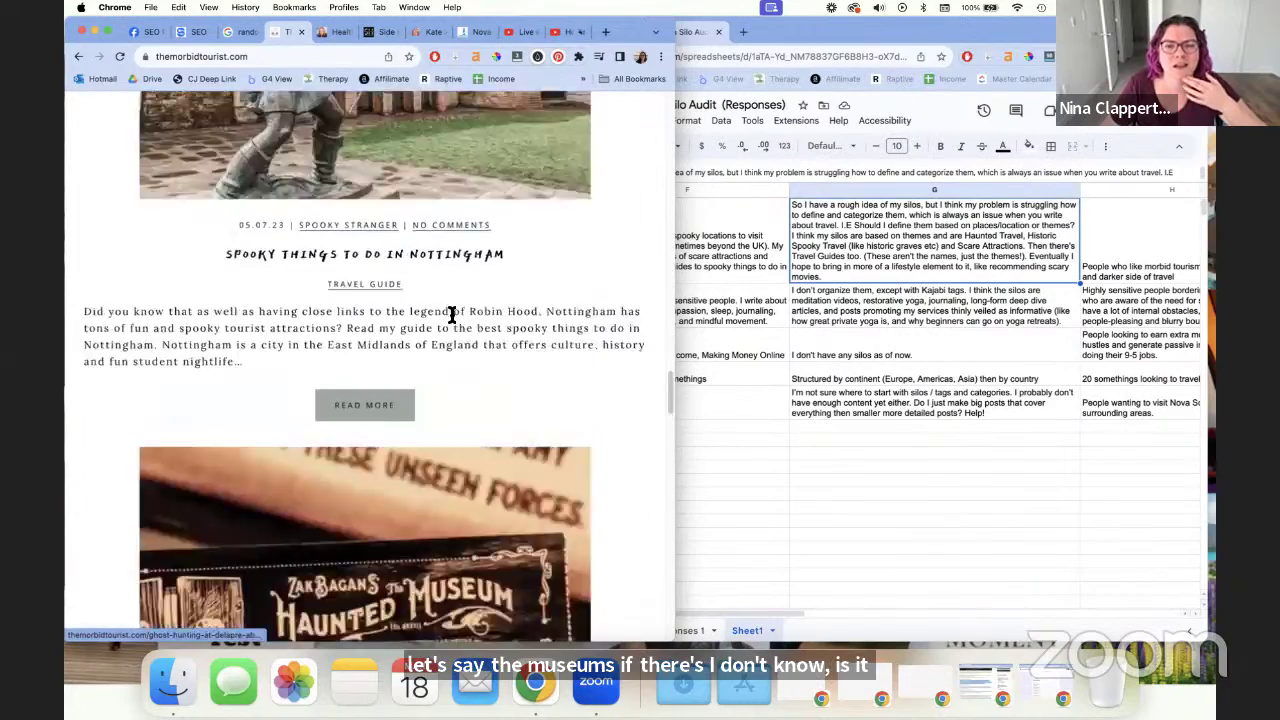
{"action": "scroll", "coordinate": [455, 318], "scroll_direction": "up", "scroll_amount": 20}
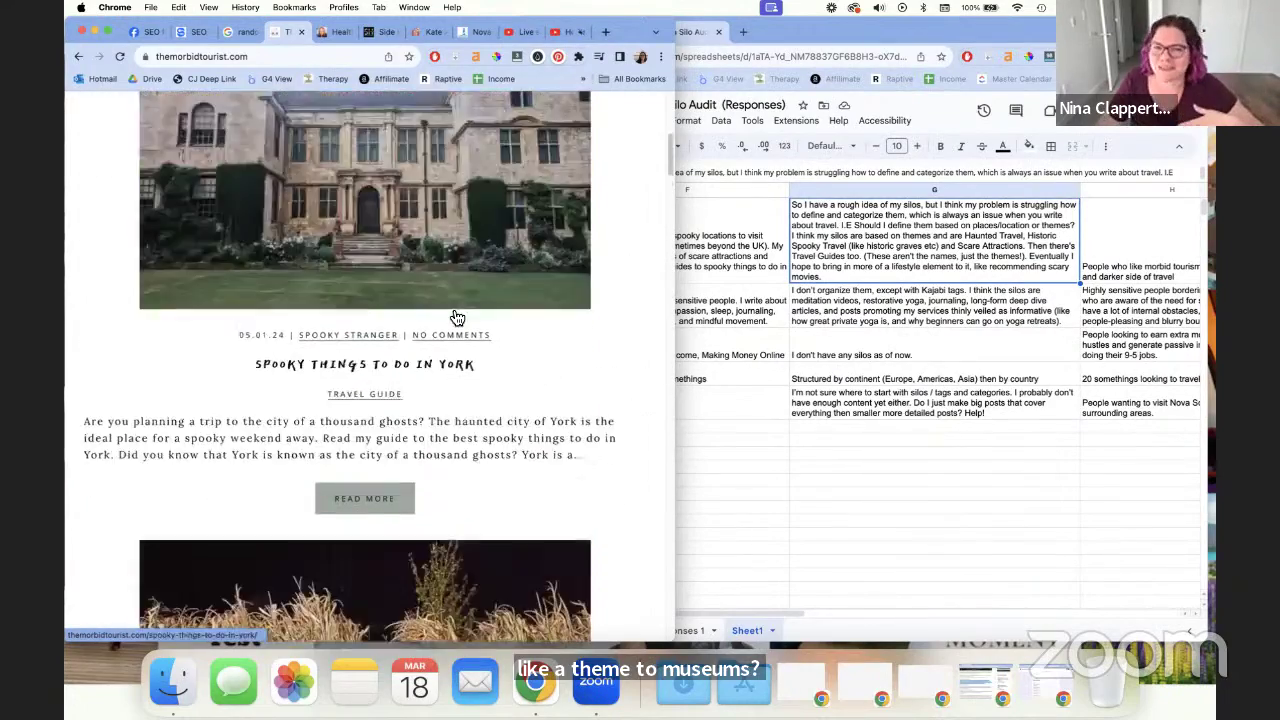
{"action": "scroll", "coordinate": [569, 318], "scroll_direction": "up", "scroll_amount": 1}
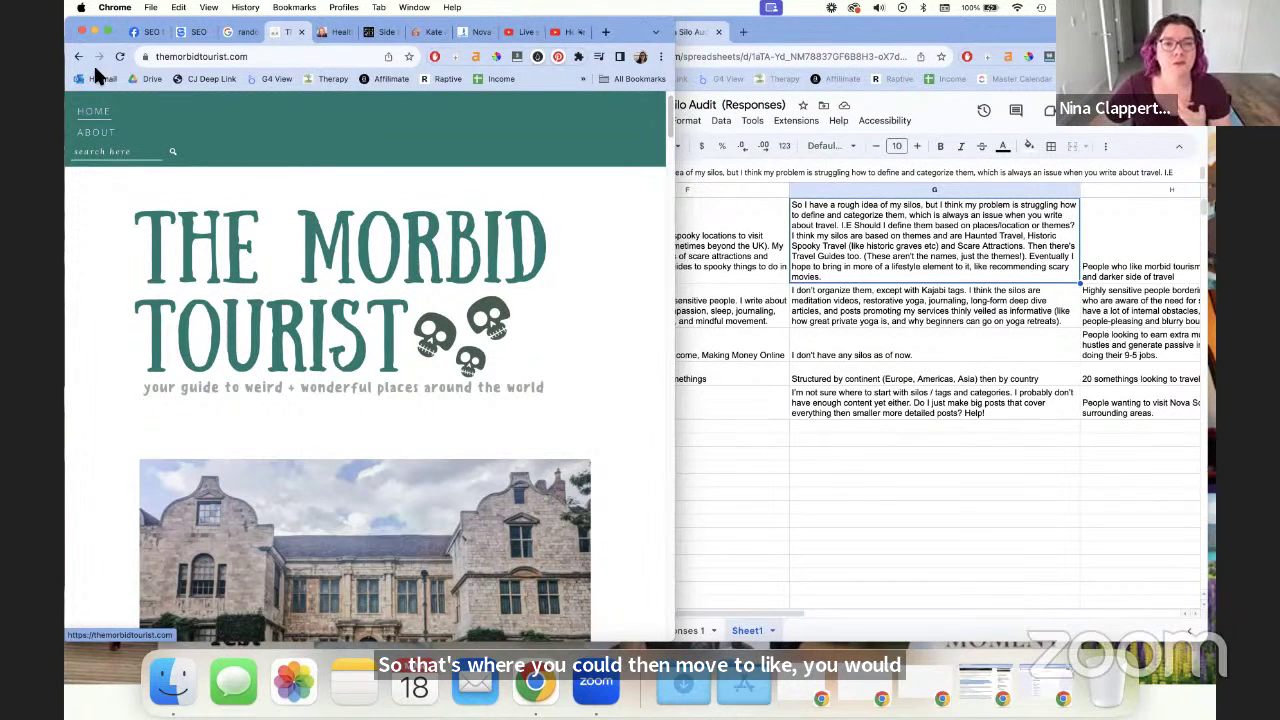
On the She Knows SEO site, examine the navigation menu with its Everything (Start Here) and About submenus, and close the menu
{"action": "left_click", "coordinate": [188, 32]}
{"action": "scroll", "coordinate": [310, 150], "scroll_direction": "up", "scroll_amount": 3}
{"action": "scroll", "coordinate": [305, 177], "scroll_direction": "up", "scroll_amount": 10}
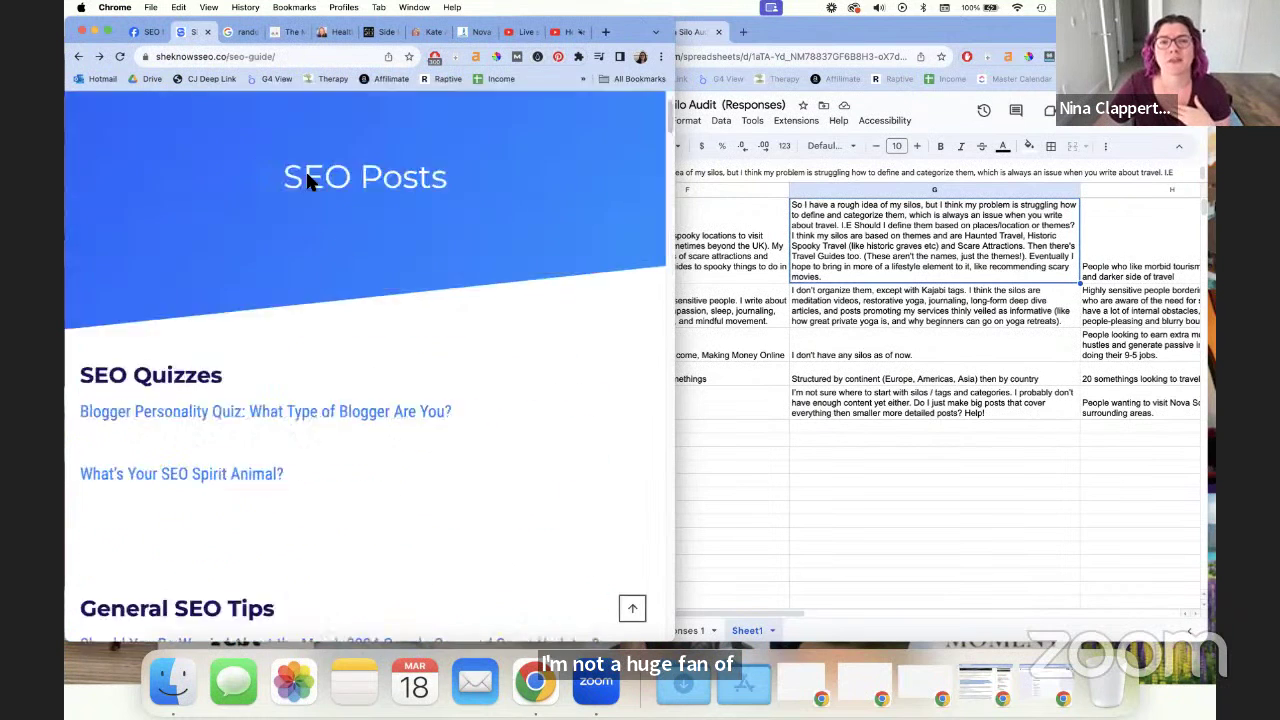
{"action": "left_click", "coordinate": [644, 128]}
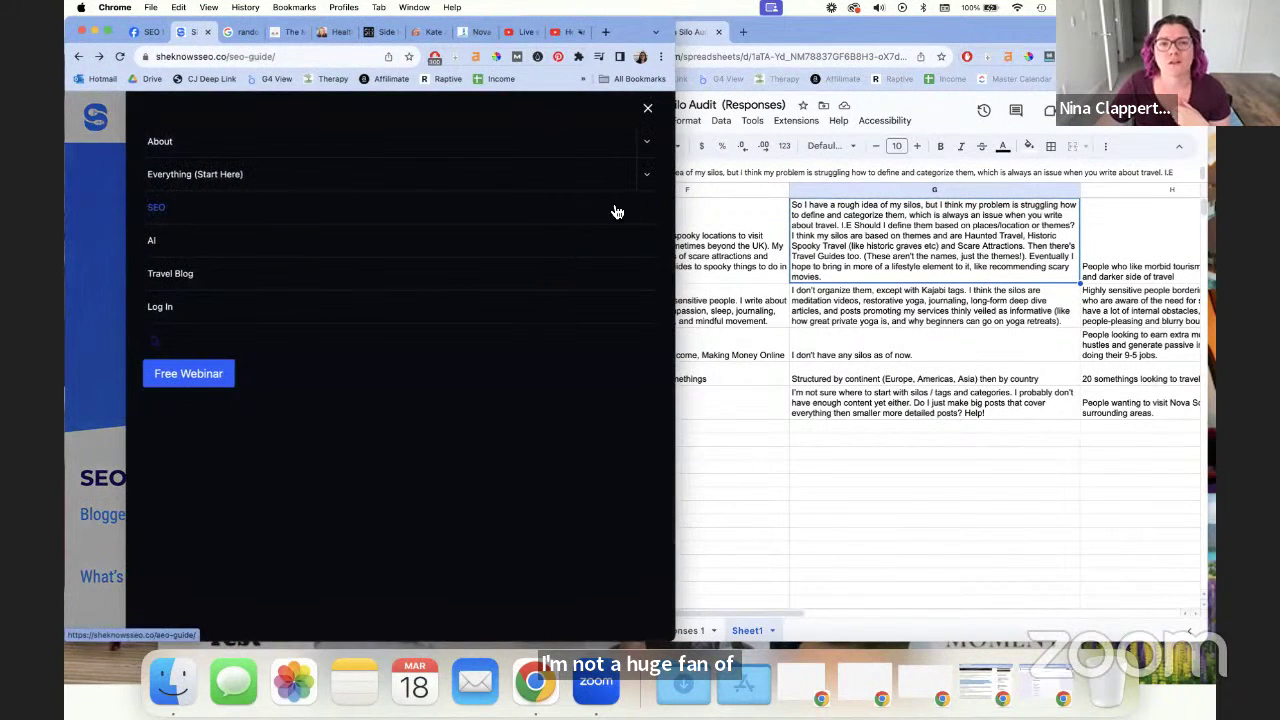
{"action": "left_click", "coordinate": [653, 176]}
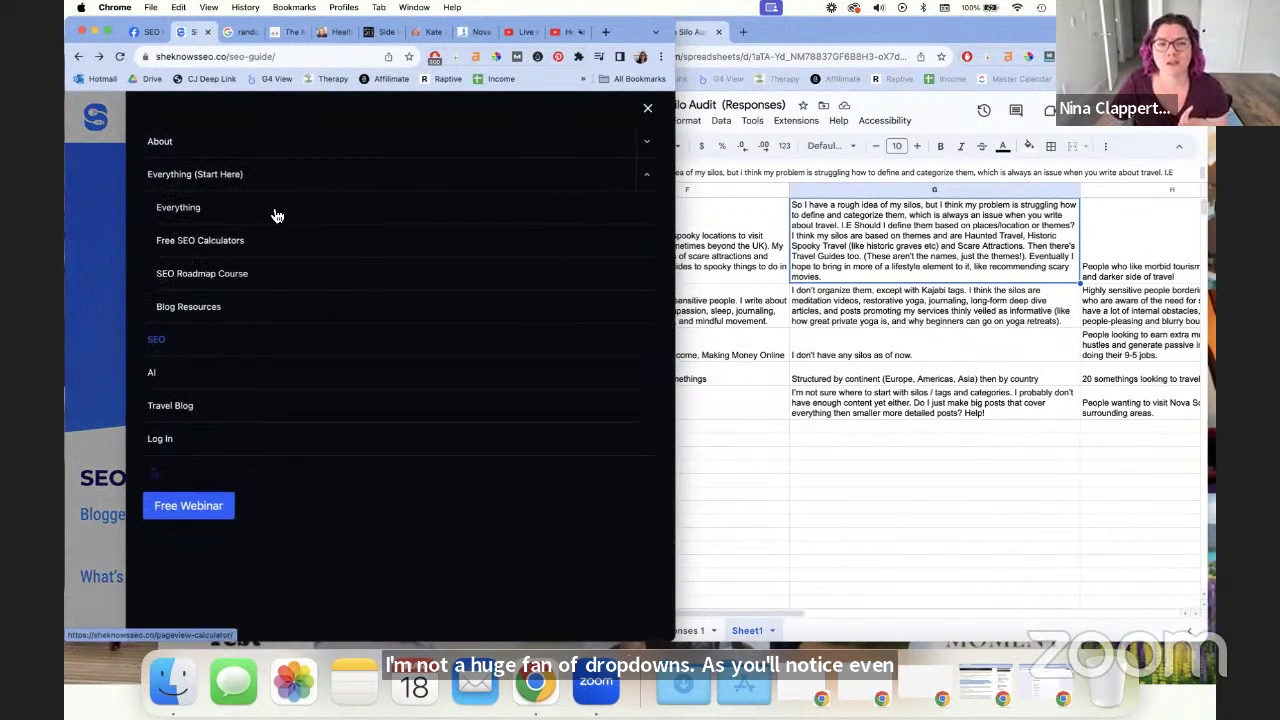
{"action": "left_click", "coordinate": [647, 146]}
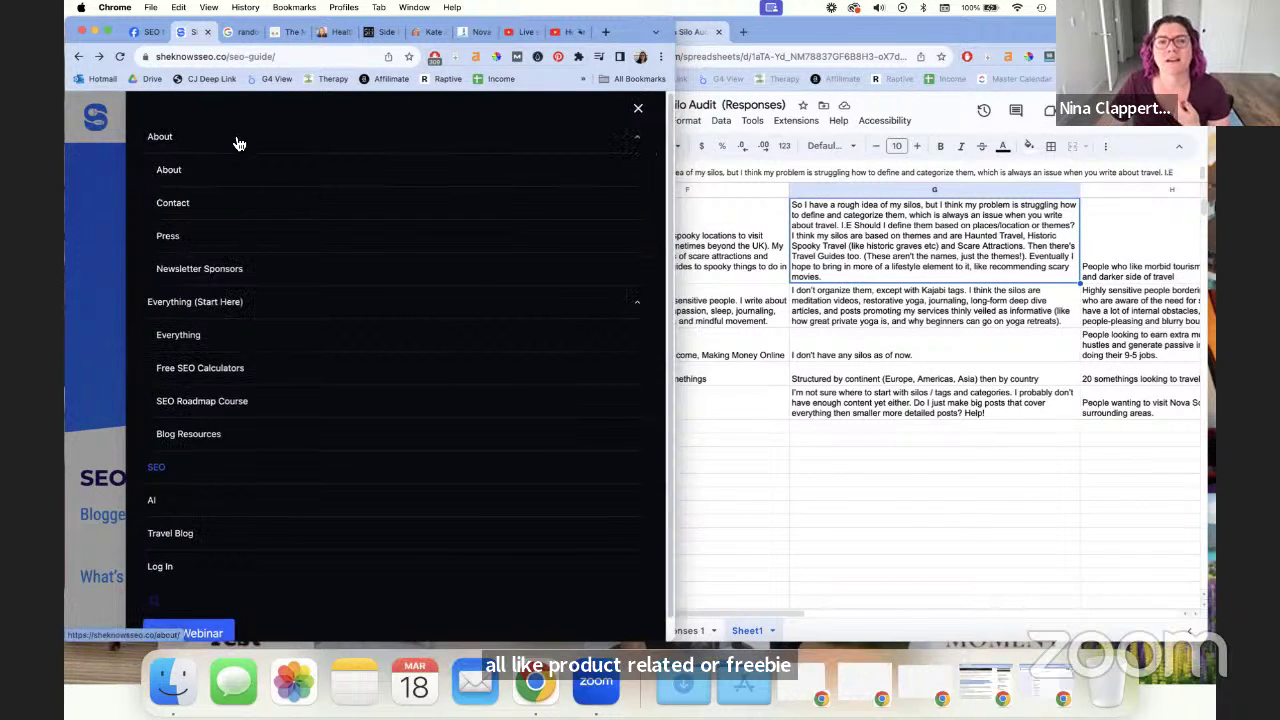
{"action": "left_click", "coordinate": [637, 145]}
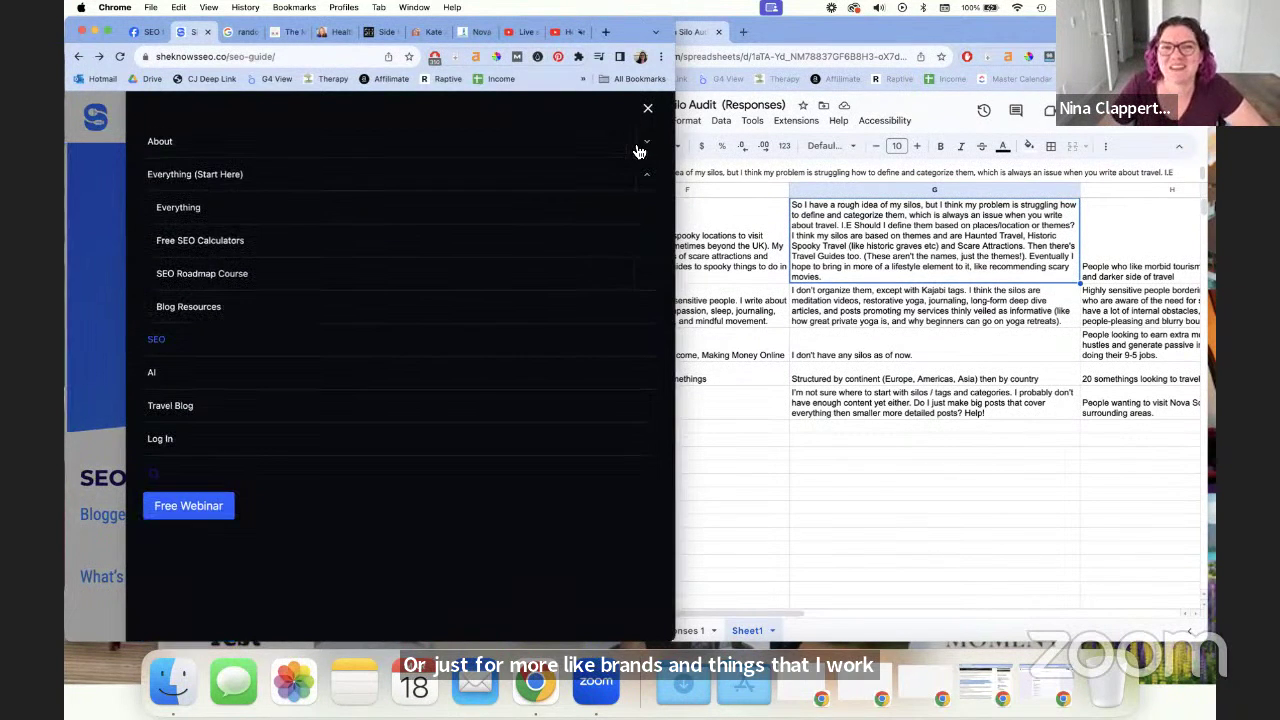
{"action": "left_click", "coordinate": [648, 112]}
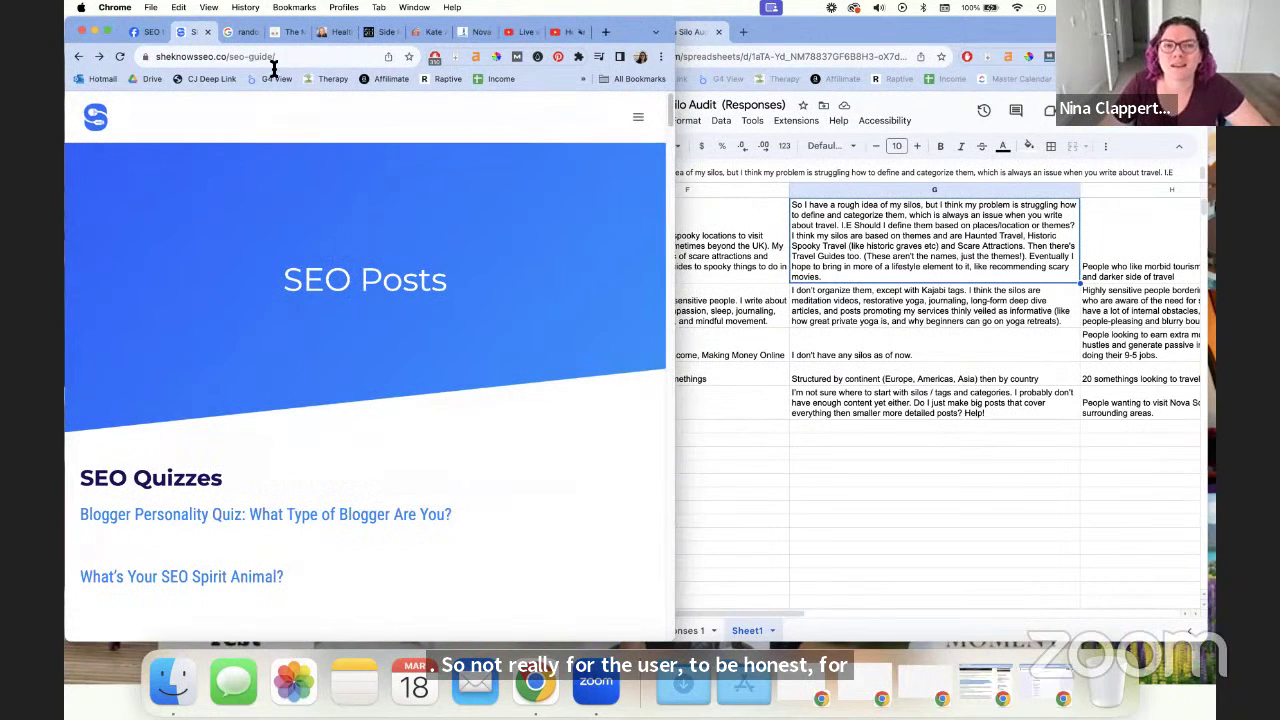
Revisit The Morbid Tourist's homepage, switch to the Healthy Happy Yoga site and widen its browser window
{"action": "left_click", "coordinate": [287, 32]}
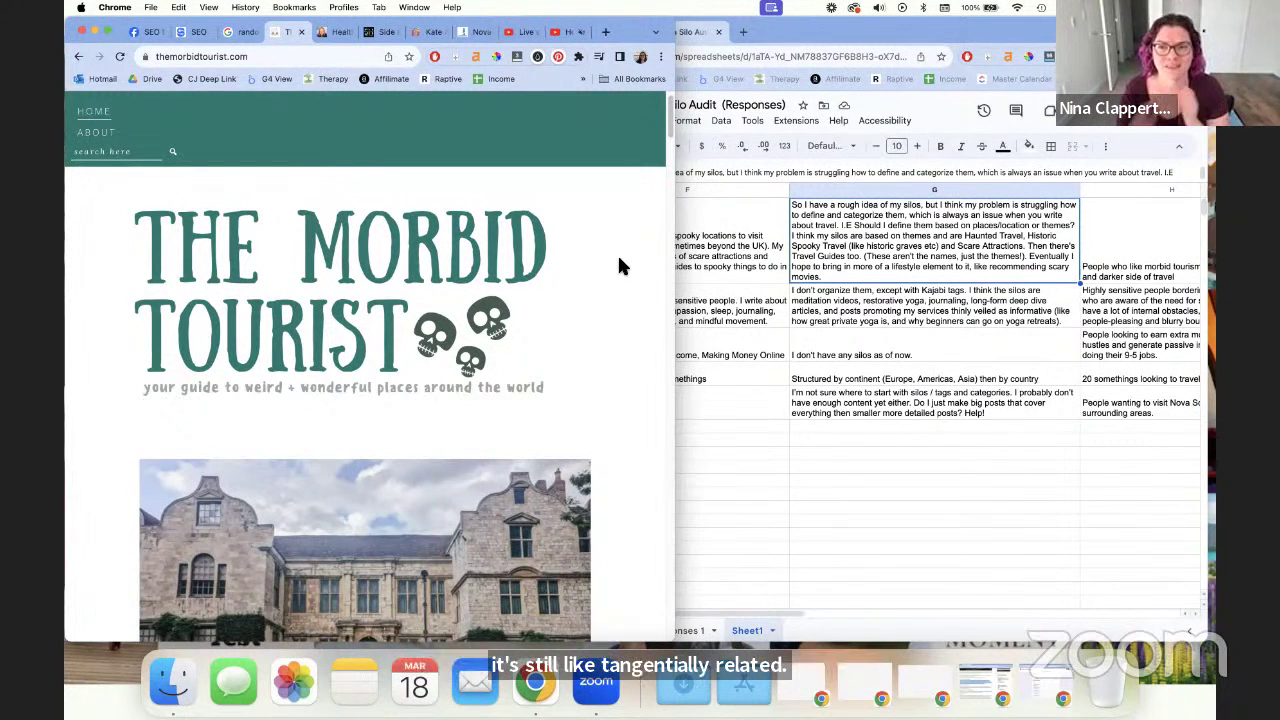
{"action": "left_click", "coordinate": [326, 32]}
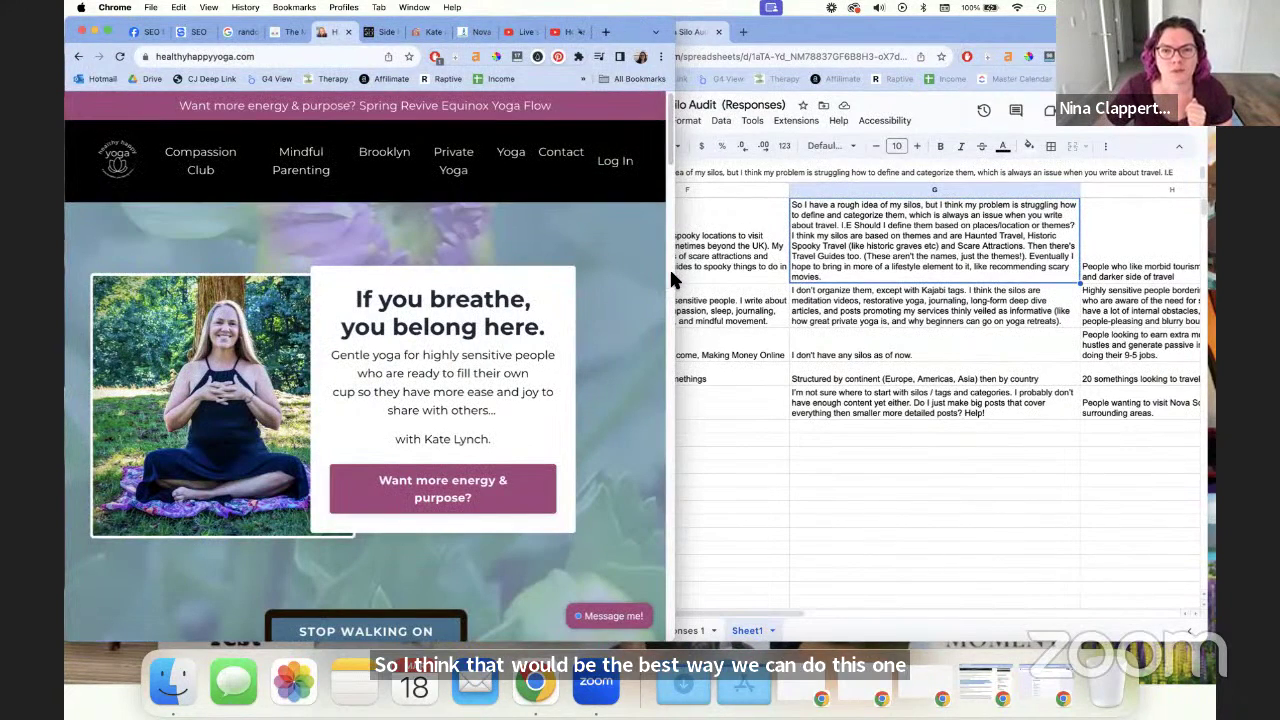
{"action": "left_click_drag", "start_coordinate": [668, 278], "coordinate": [726, 258]}
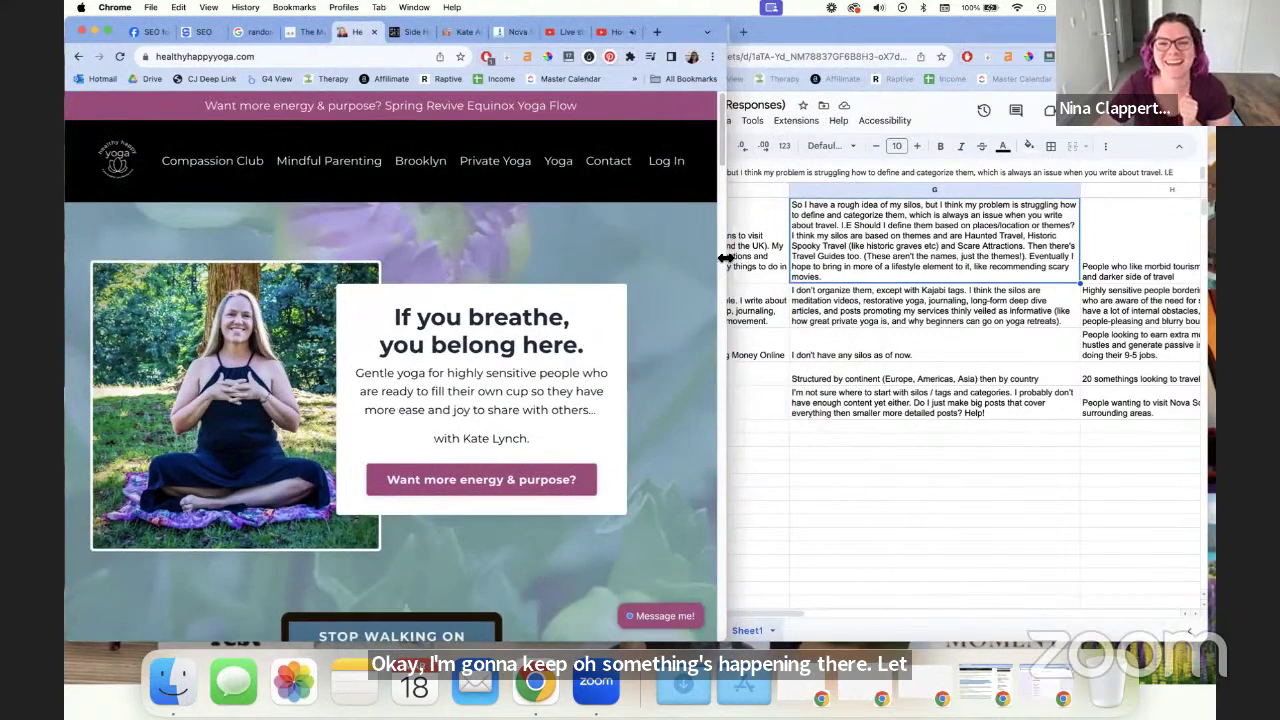
Read the yoga blog's description and silo answer in row 2 of the responses sheet, and return to the yoga homepage
{"action": "left_click", "coordinate": [748, 303]}
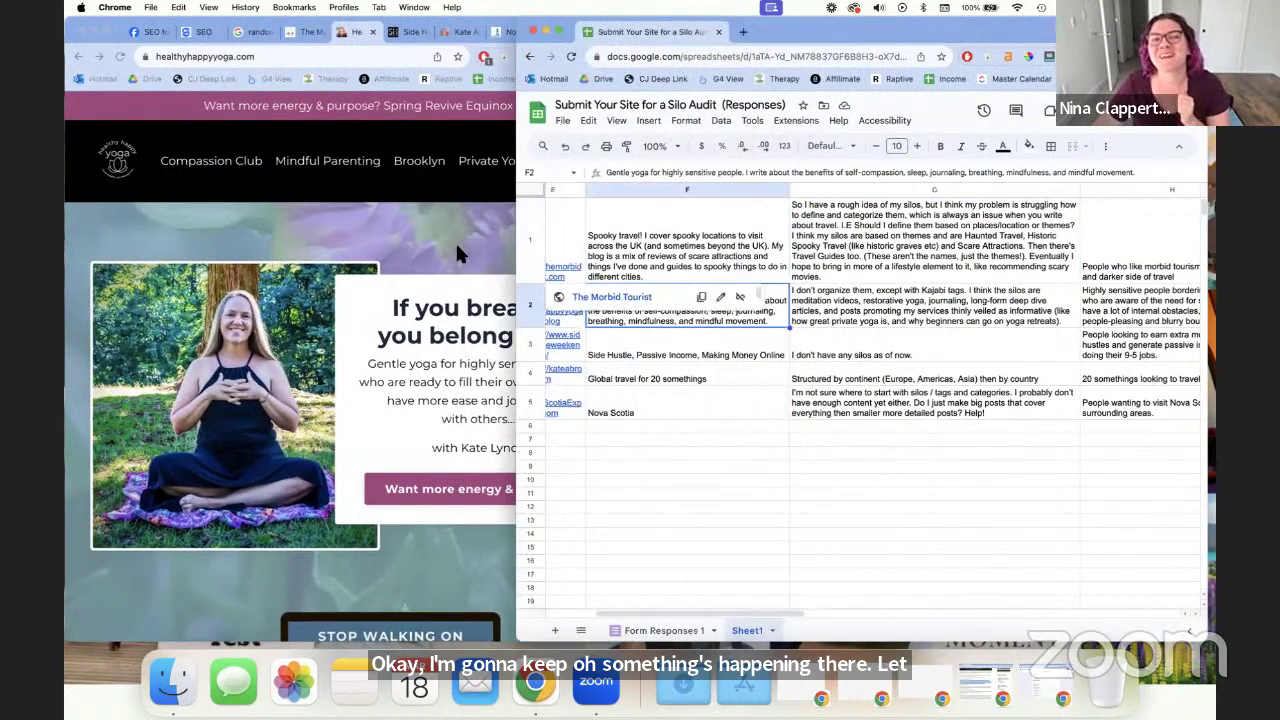
{"action": "left_click", "coordinate": [1074, 294]}
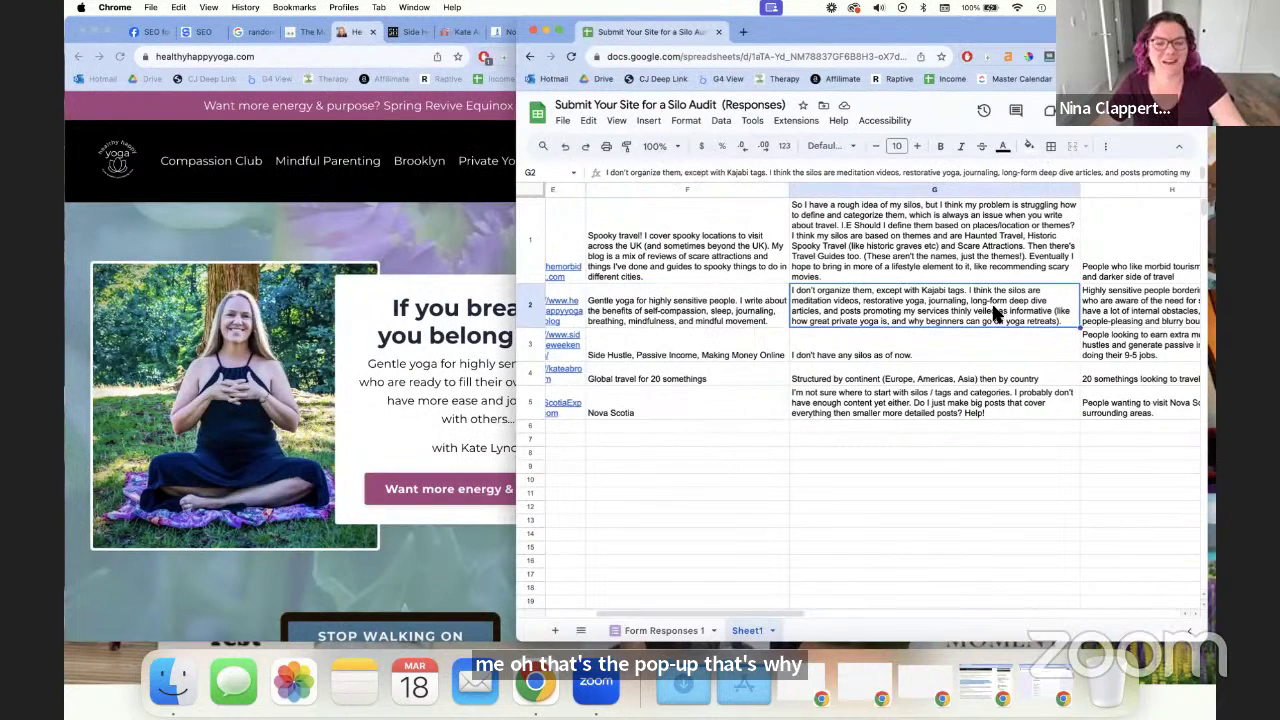
{"action": "left_click", "coordinate": [683, 312]}
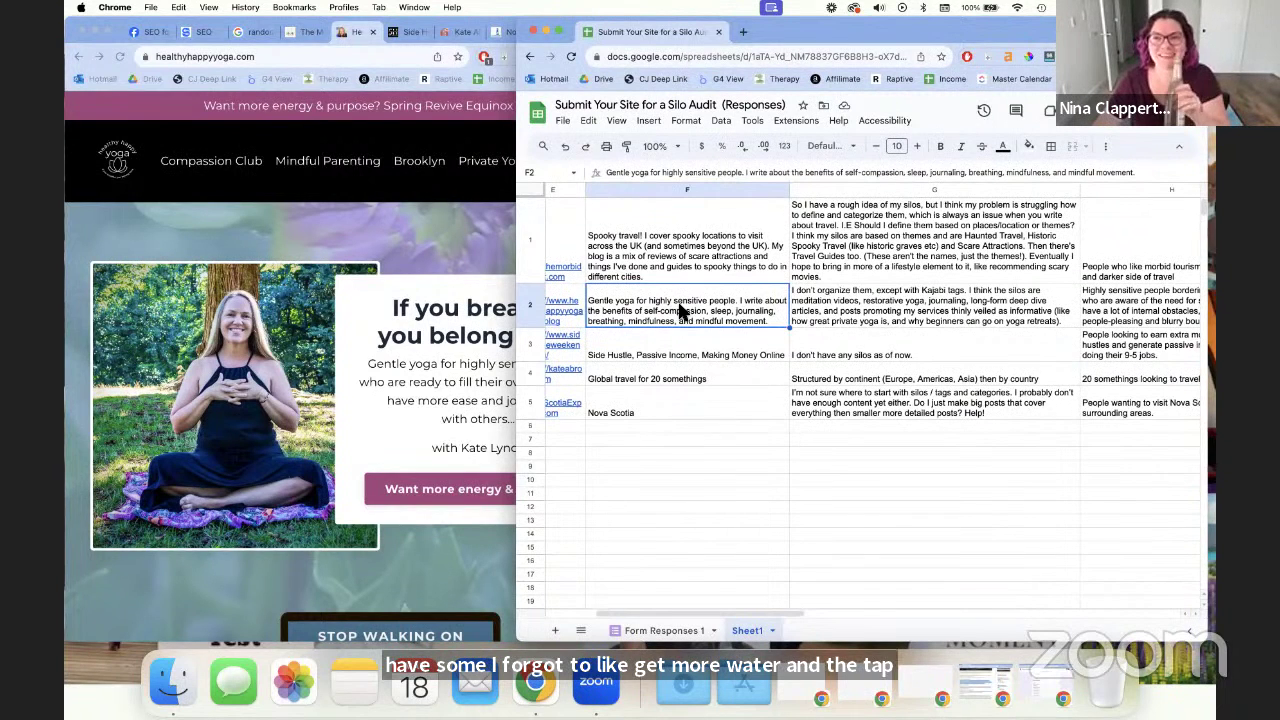
{"action": "left_click", "coordinate": [452, 340]}
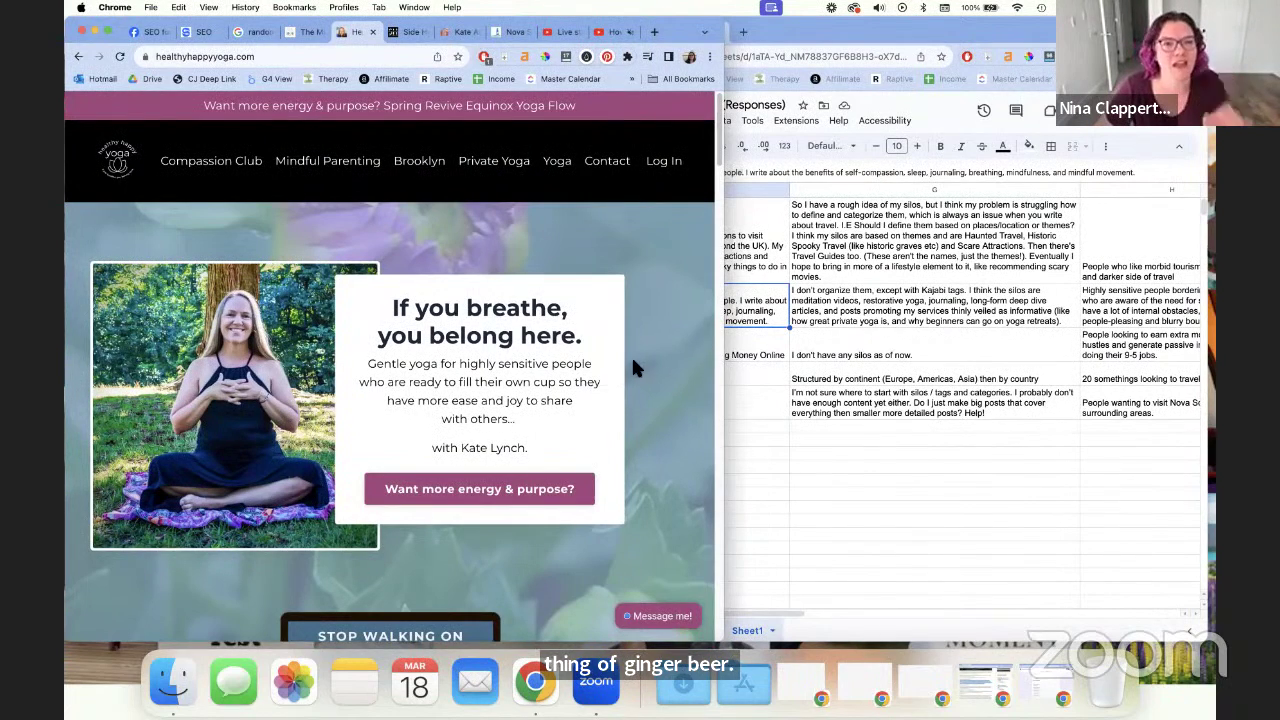
Bring the responses sheet back to the front and read the yoga blog's full answer on content organization in cell G2
{"action": "left_click", "coordinate": [1063, 334]}
{"action": "mouse_move", "coordinate": [783, 613]}
{"action": "left_mouse_down"}
{"action": "mouse_move", "coordinate": [705, 616]}
{"action": "mouse_move", "coordinate": [791, 623]}
{"action": "left_mouse_up"}
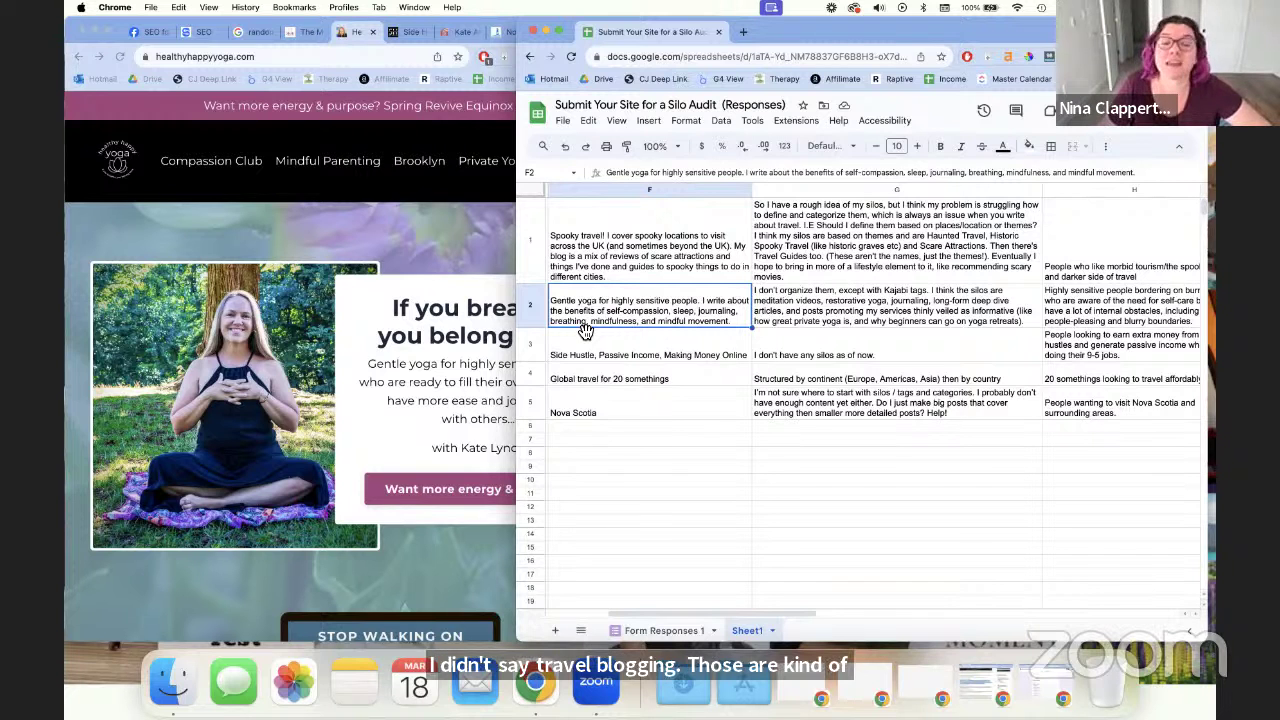
{"action": "left_click", "coordinate": [830, 308]}
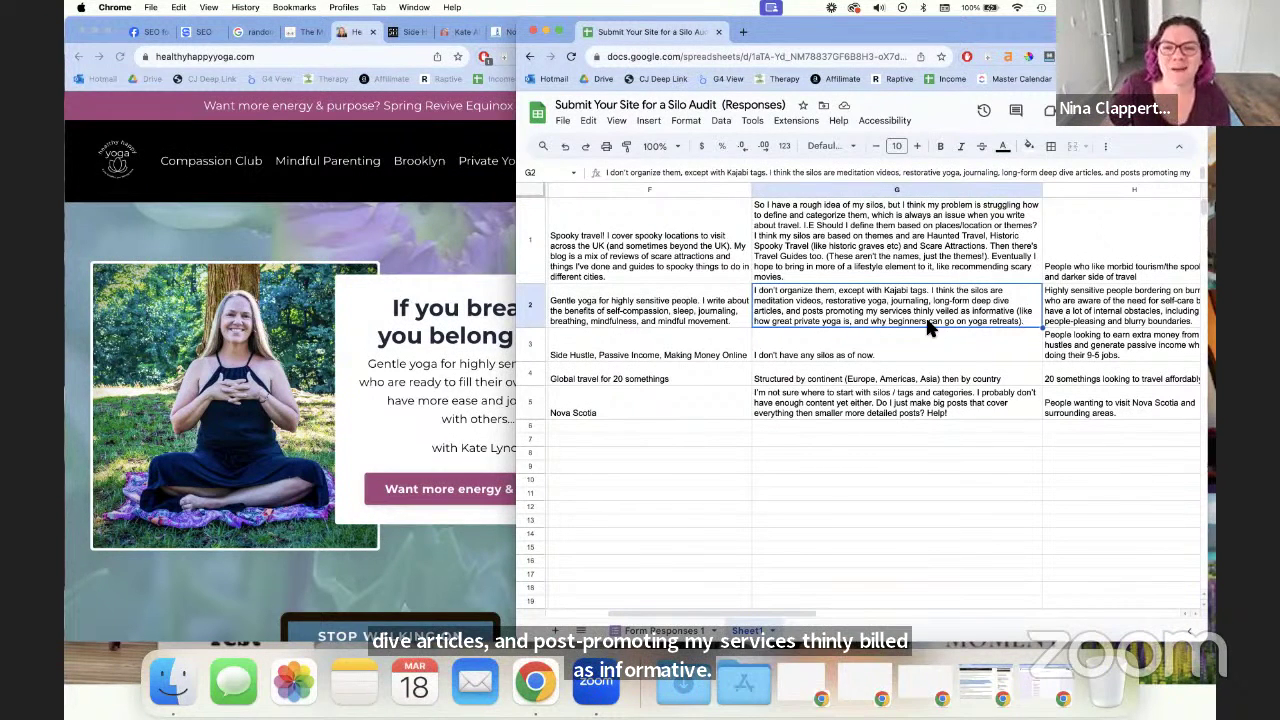
Read the yoga blog's target audience in cell H2, then recheck its silo answer in G2 and niche description in F2
{"action": "left_click", "coordinate": [1076, 320]}
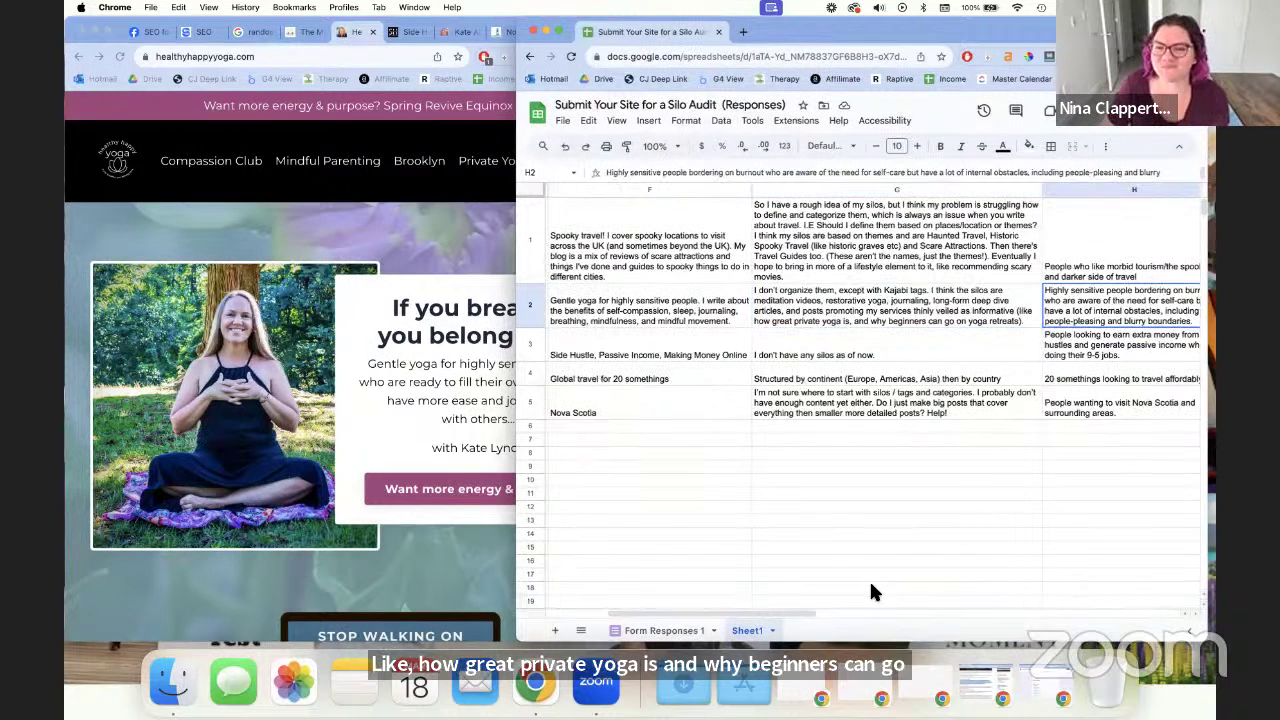
{"action": "scroll", "coordinate": [815, 612], "scroll_direction": "right", "scroll_amount": 2}
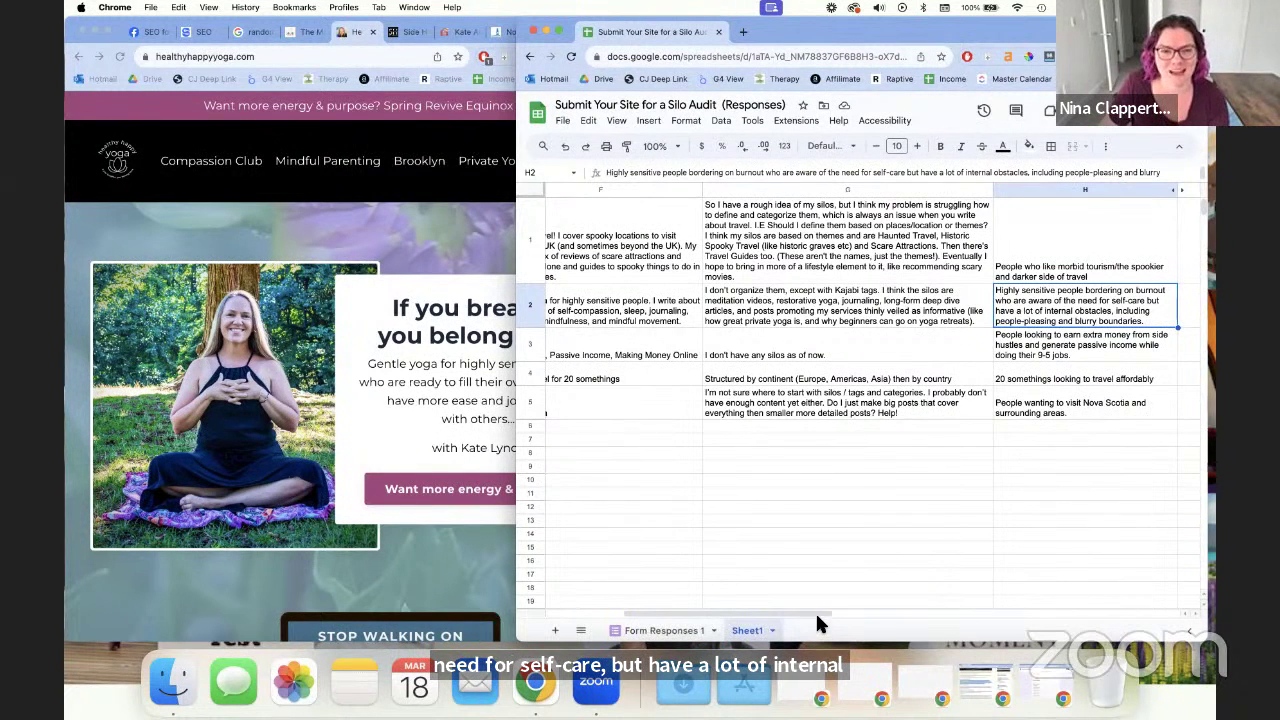
{"action": "left_click_drag", "start_coordinate": [817, 622], "coordinate": [795, 606]}
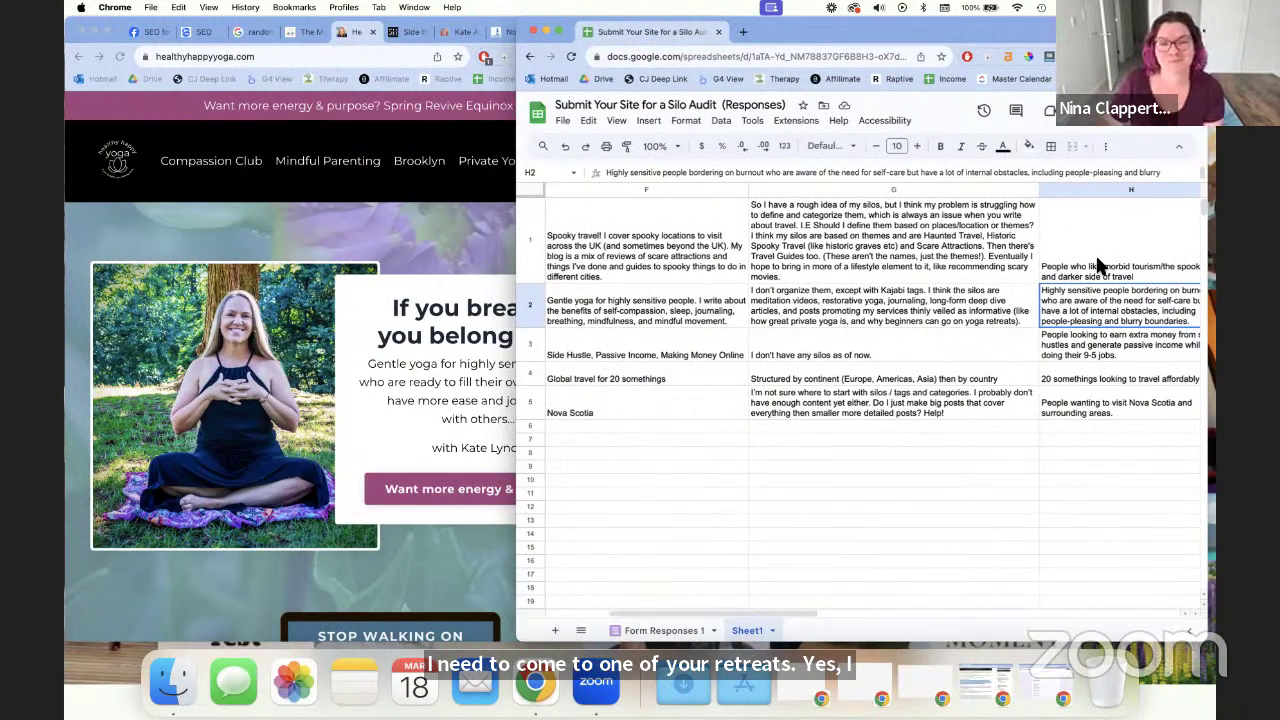
{"action": "left_click", "coordinate": [930, 318]}
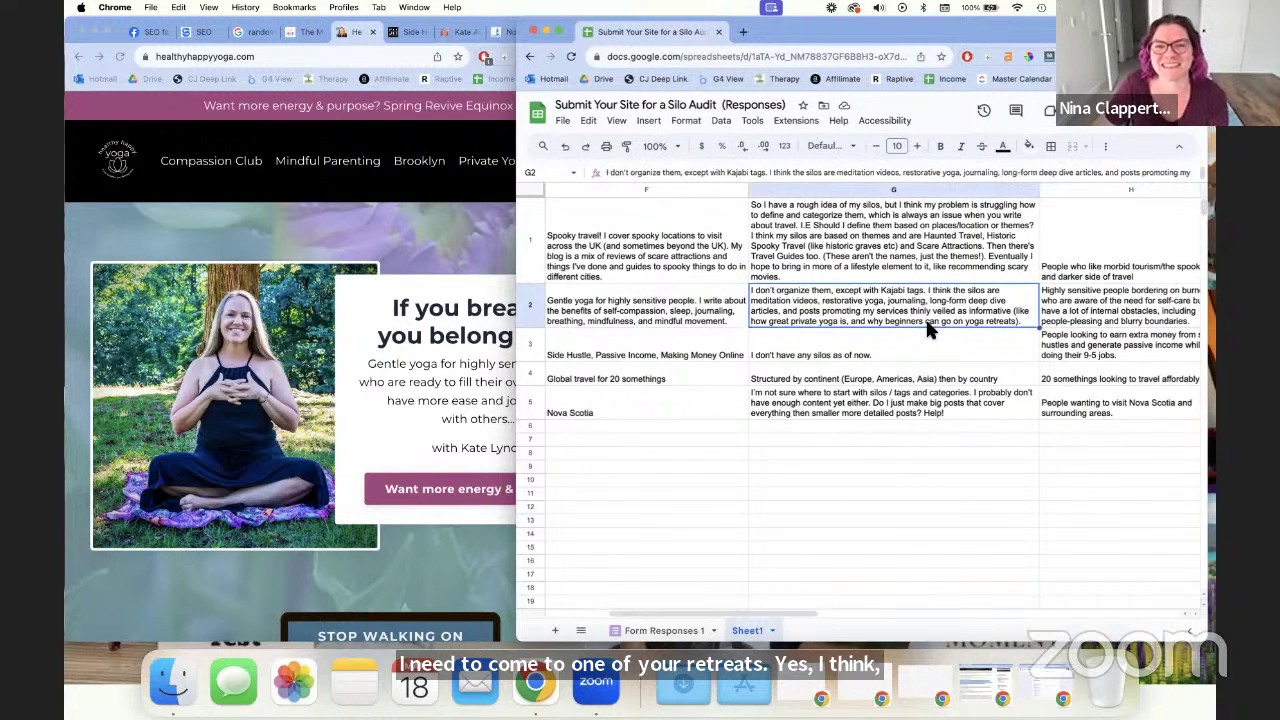
{"action": "left_click", "coordinate": [700, 325]}
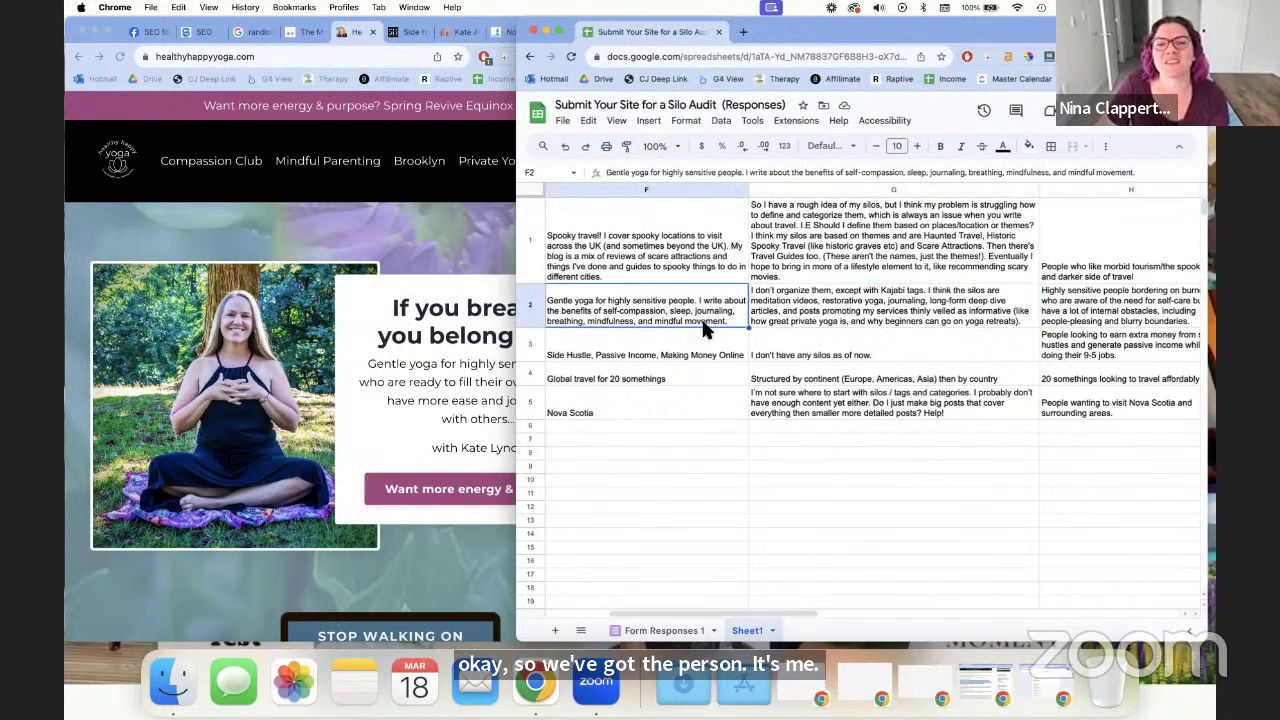
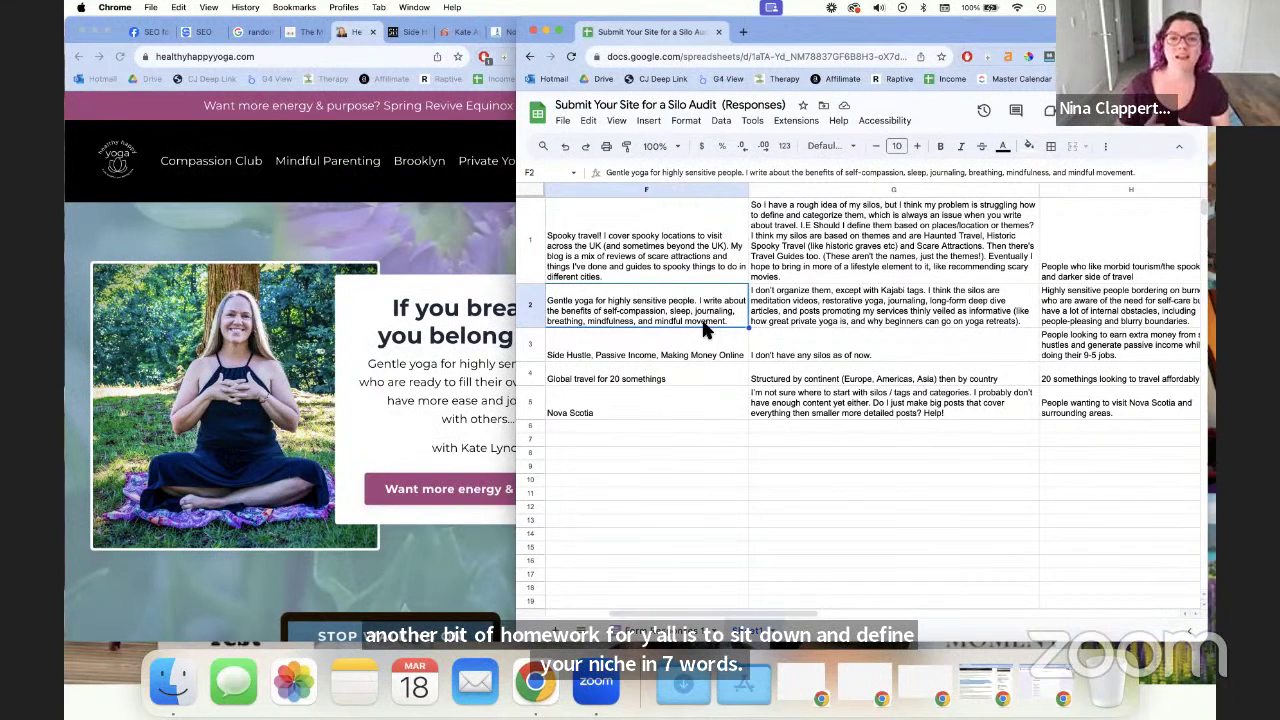
Compare the niche descriptions of the global travel, spooky travel and gentle yoga blogs in column F of the responses sheet
{"action": "left_click", "coordinate": [685, 379]}
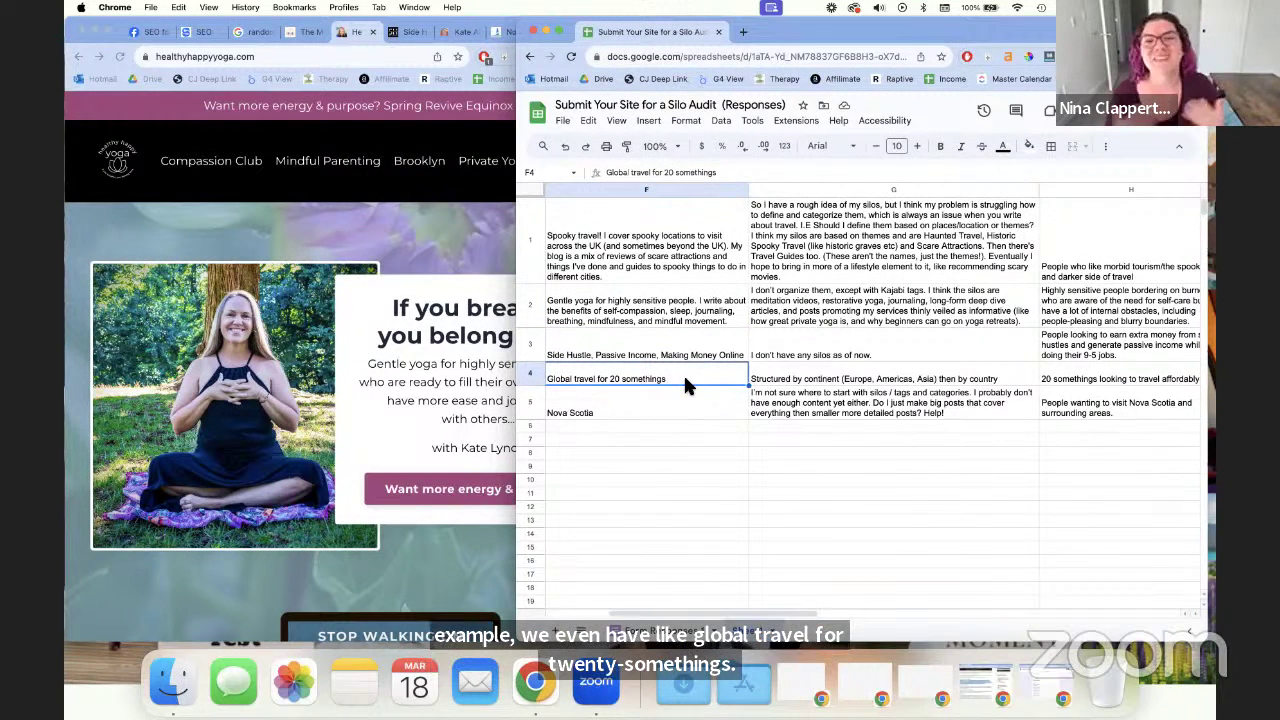
{"action": "left_click", "coordinate": [657, 270]}
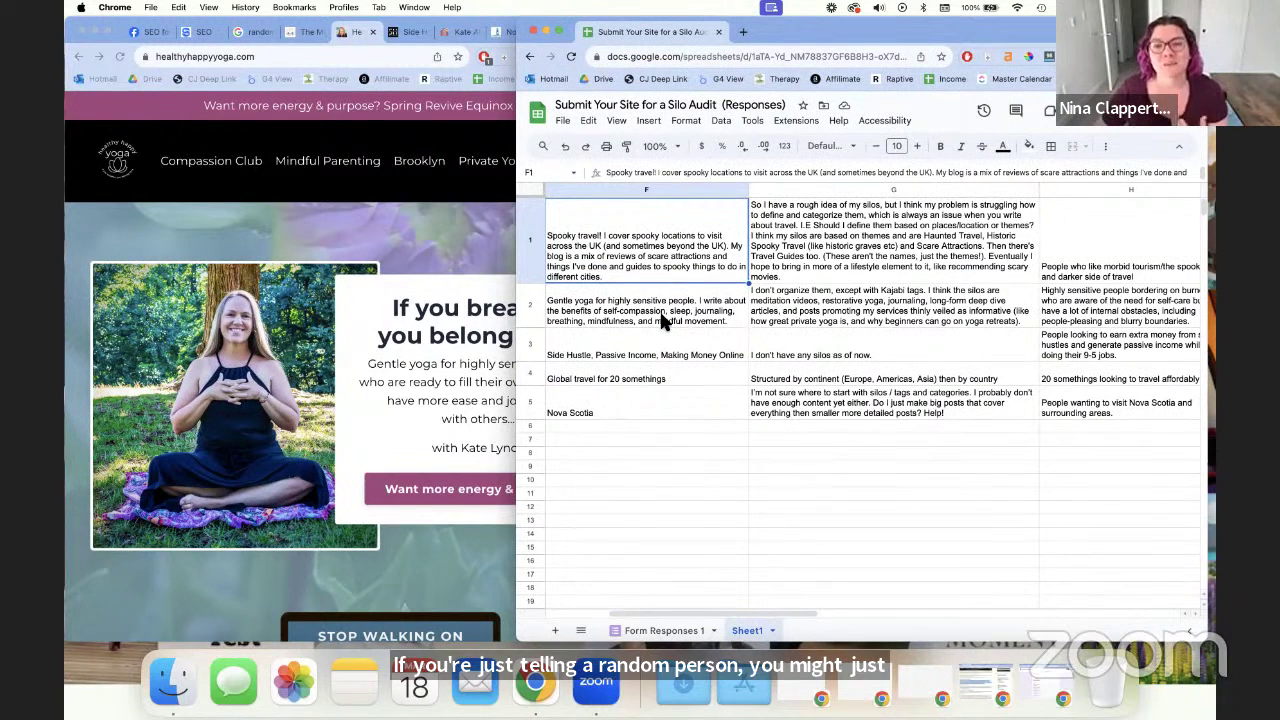
{"action": "left_click", "coordinate": [662, 316]}
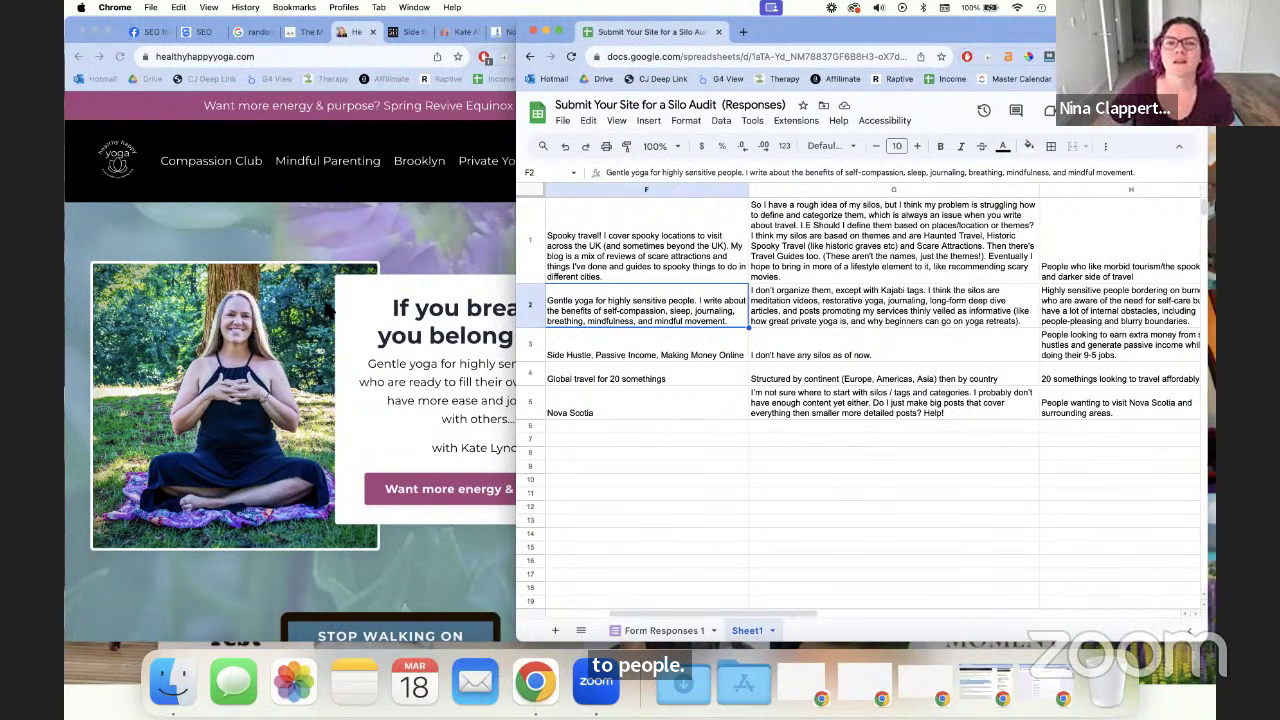
Open the Compassion Club page on the Healthy Happy Yoga site, examine its content and pricing section, and return to the homepage
{"action": "left_click", "coordinate": [133, 285]}
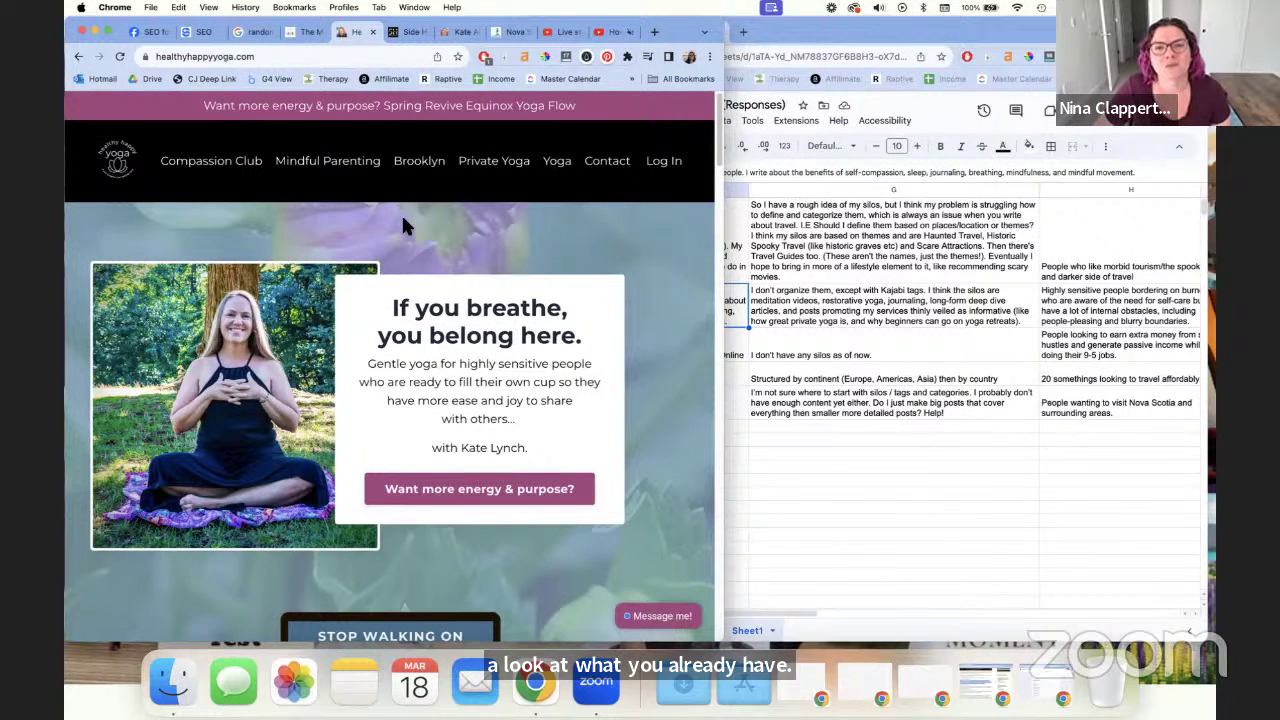
{"action": "left_click", "coordinate": [250, 160]}
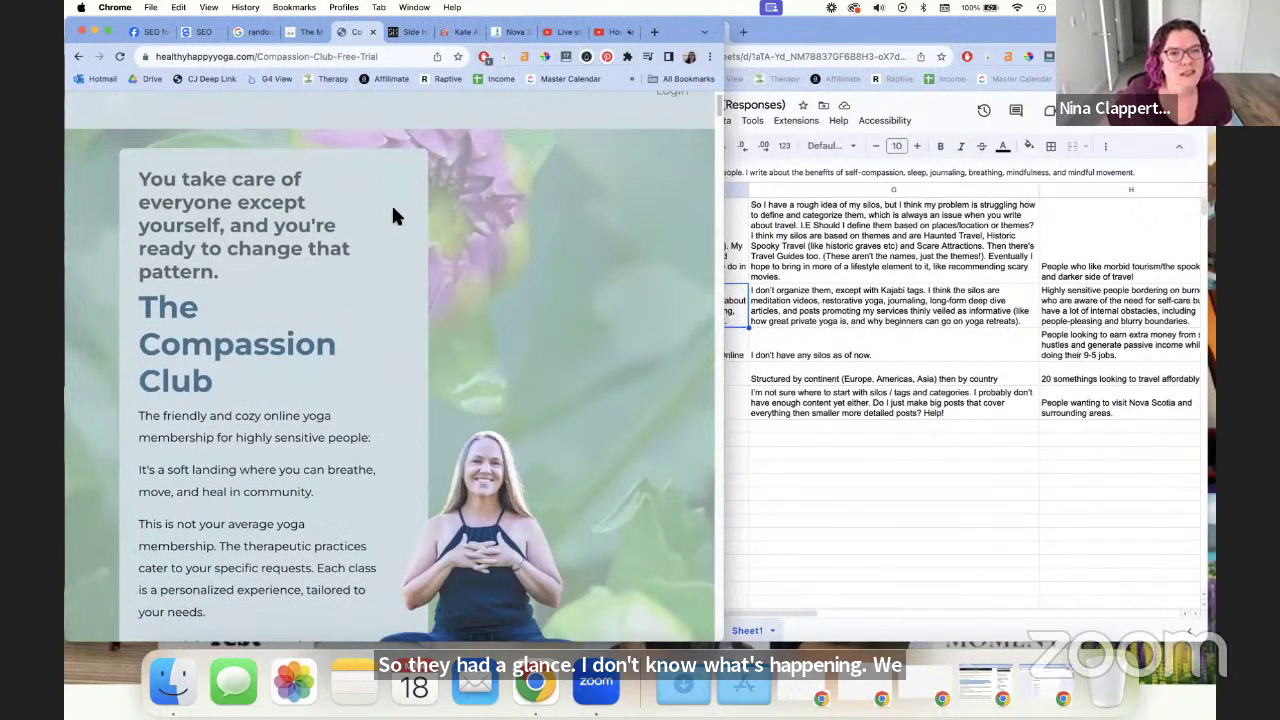
{"action": "scroll", "coordinate": [391, 209], "scroll_direction": "down", "scroll_amount": 6}
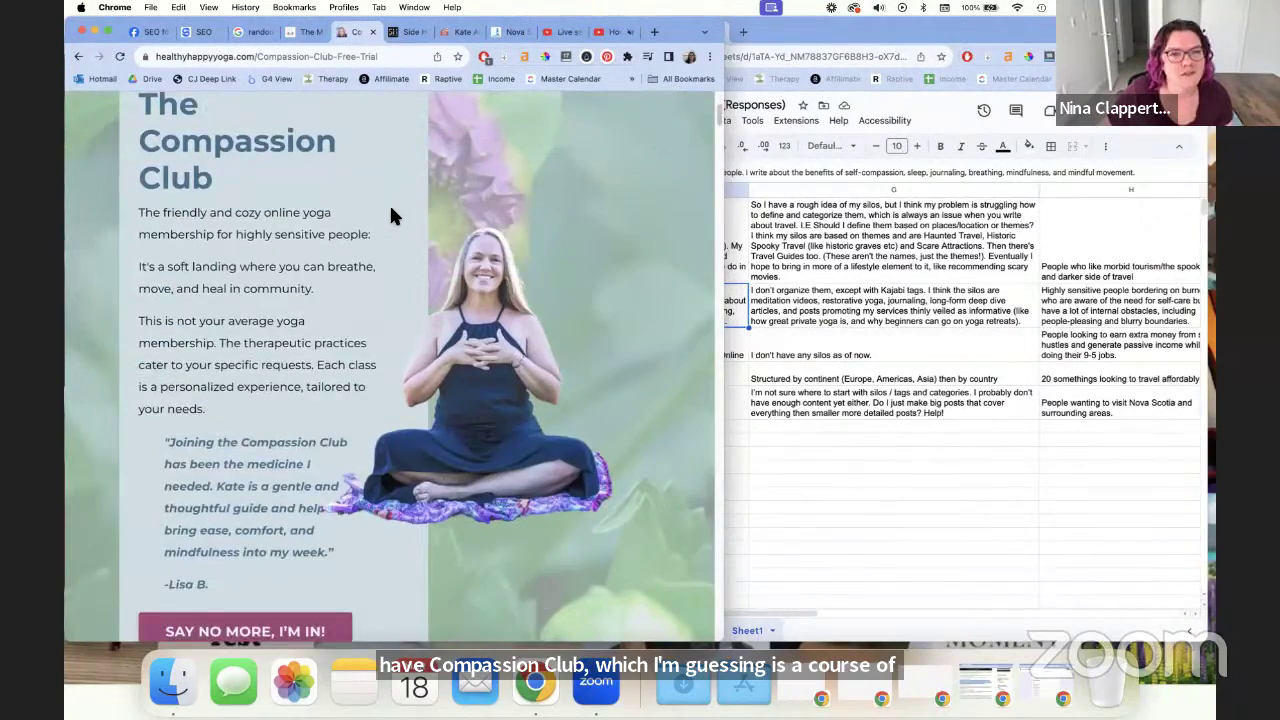
{"action": "scroll", "coordinate": [391, 216], "scroll_direction": "down", "scroll_amount": 20}
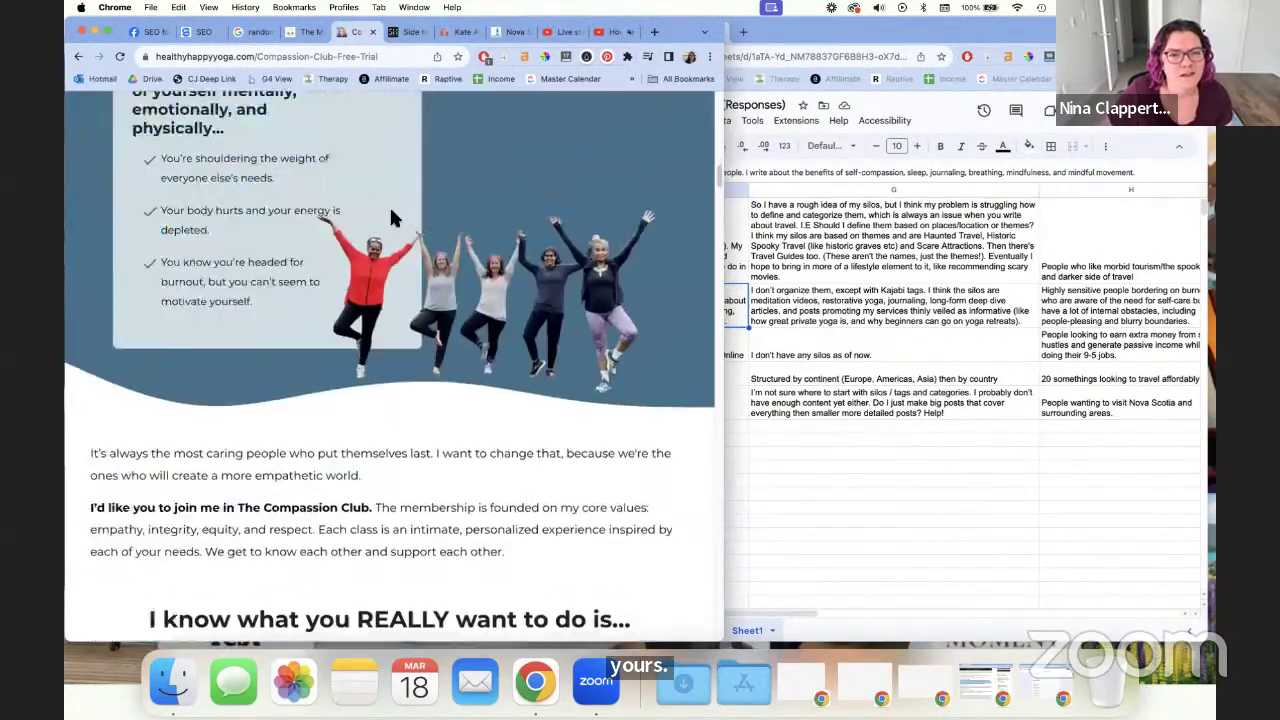
{"action": "scroll", "coordinate": [388, 222], "scroll_direction": "down", "scroll_amount": 20}
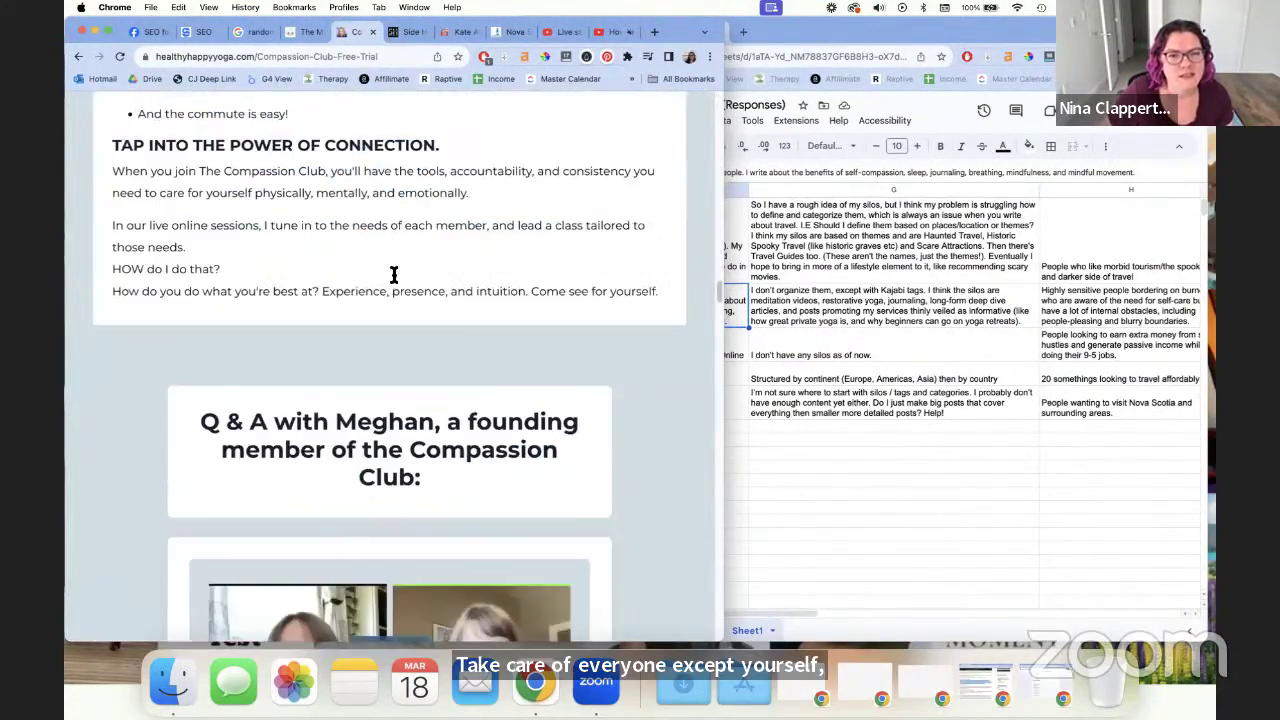
{"action": "scroll", "coordinate": [386, 288], "scroll_direction": "down", "scroll_amount": 20}
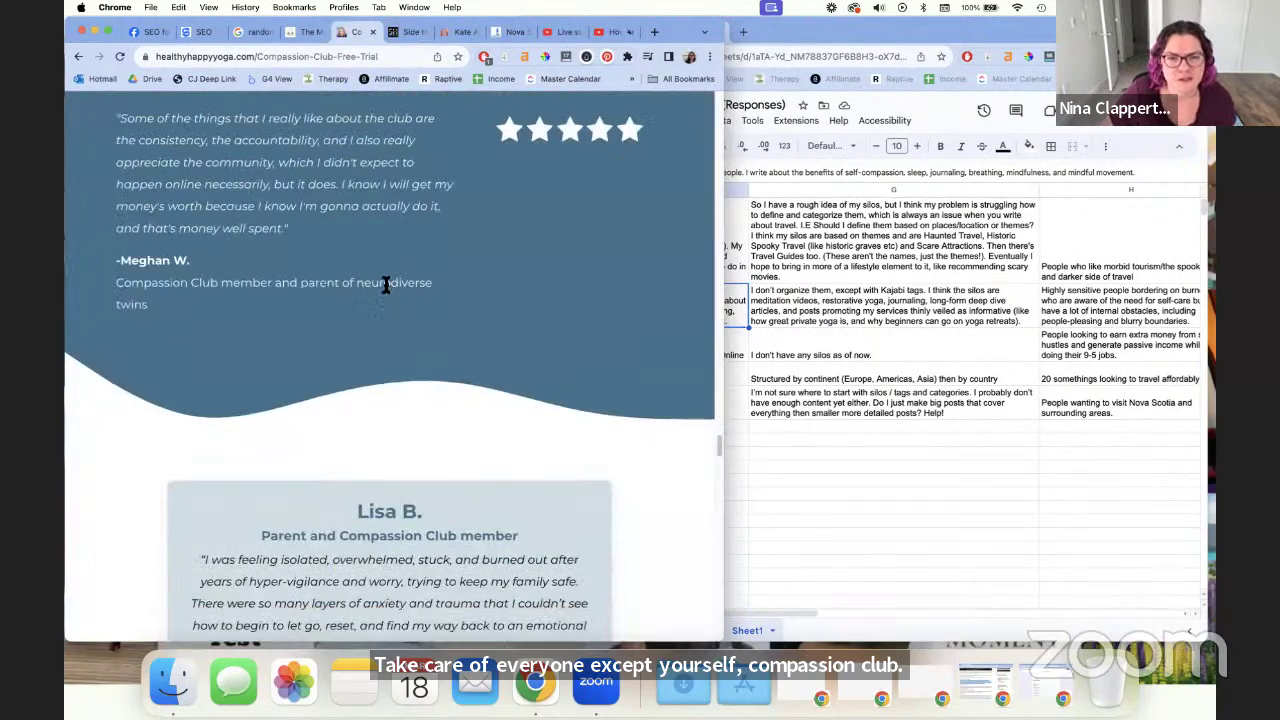
{"action": "scroll", "coordinate": [386, 288], "scroll_direction": "down", "scroll_amount": 20}
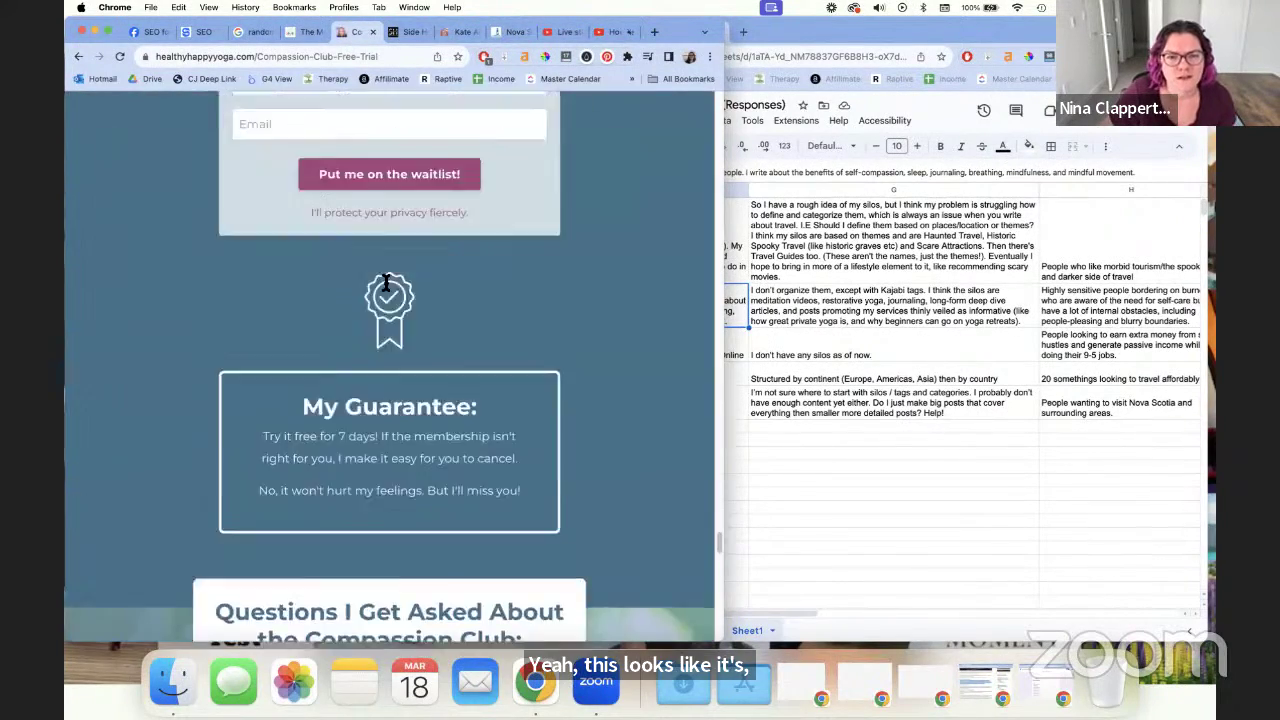
{"action": "scroll", "coordinate": [386, 285], "scroll_direction": "up", "scroll_amount": 5}
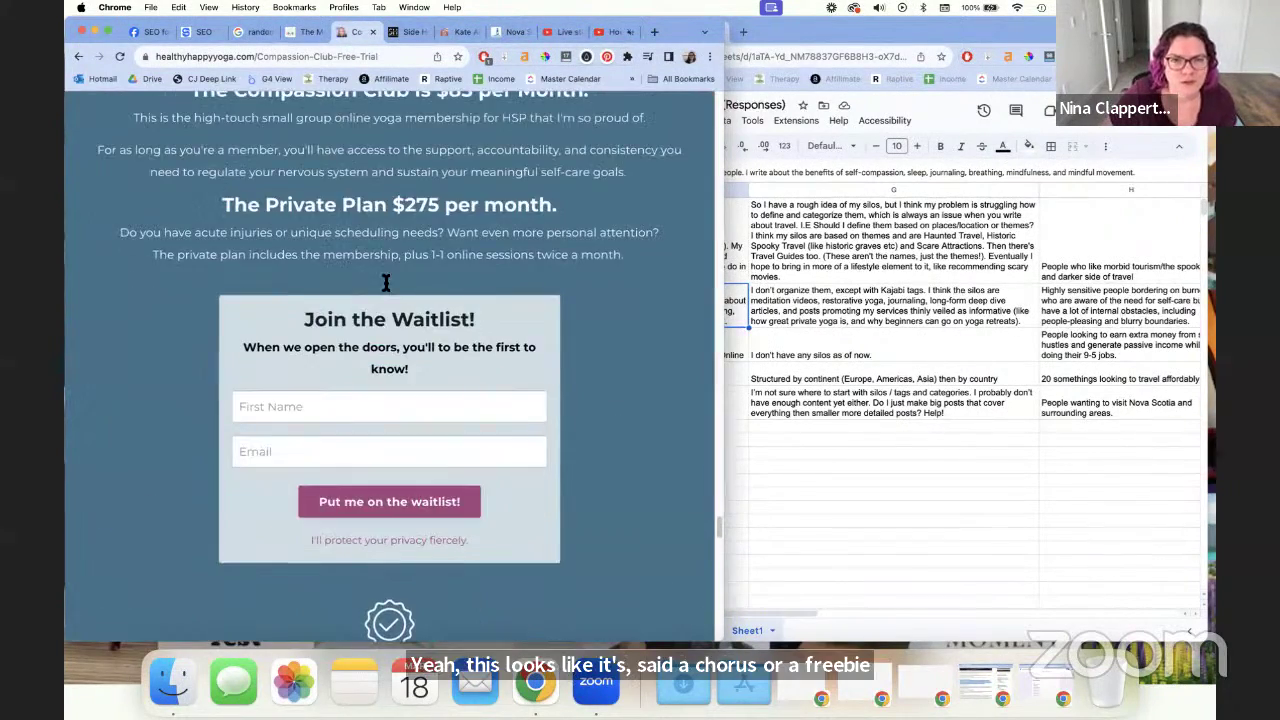
{"action": "scroll", "coordinate": [386, 283], "scroll_direction": "down", "scroll_amount": 1}
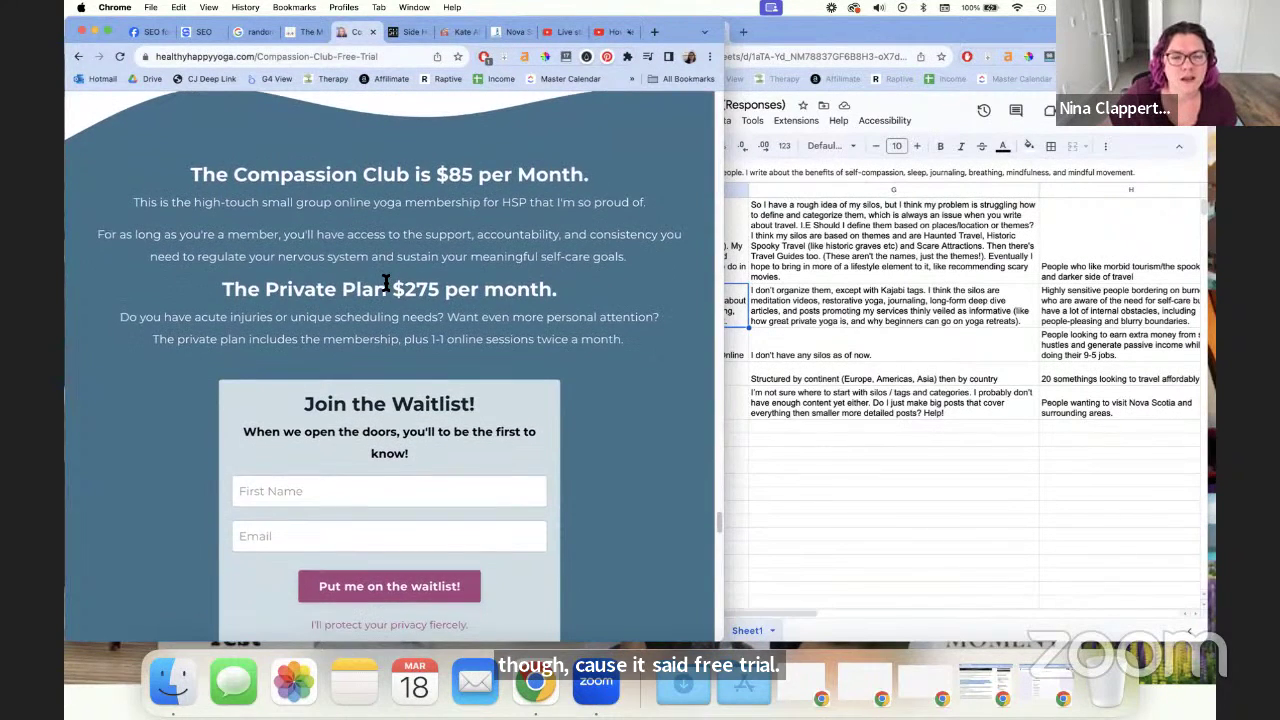
{"action": "left_click", "coordinate": [79, 56]}
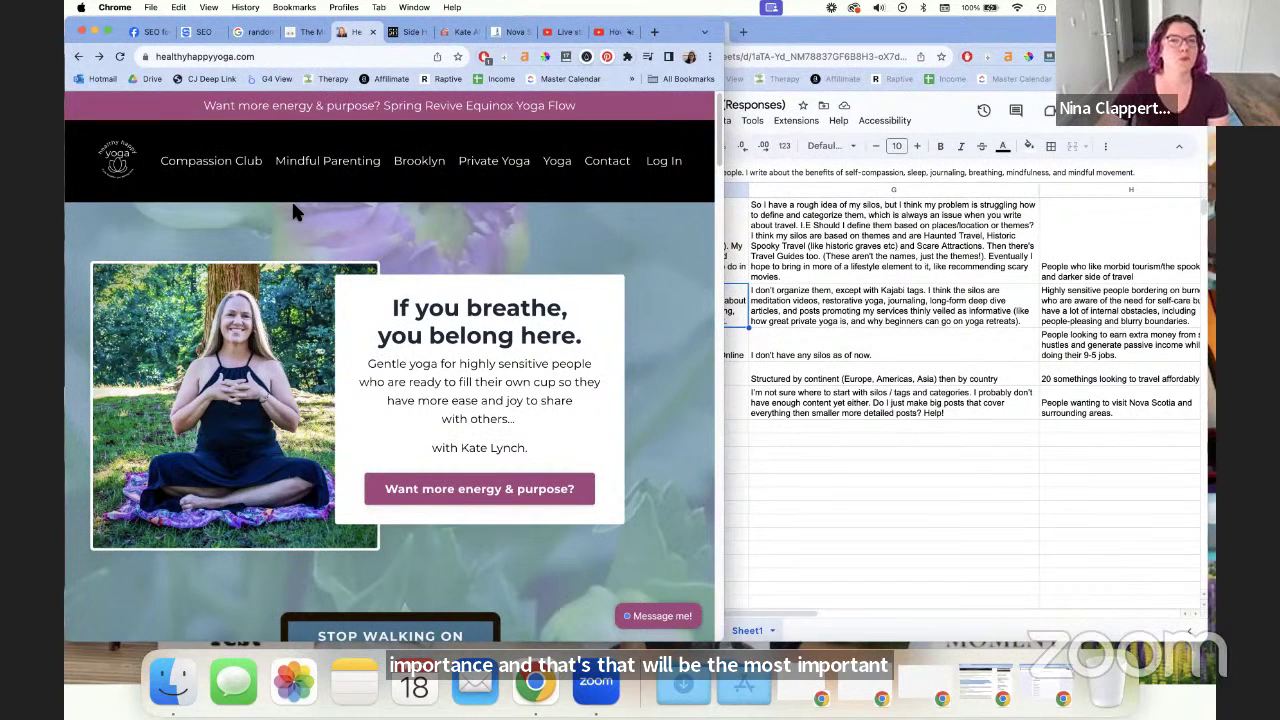
Open the yoga site's Mindful Parenting page and examine its content against the audience answer in cell H2
{"action": "left_click", "coordinate": [315, 168]}
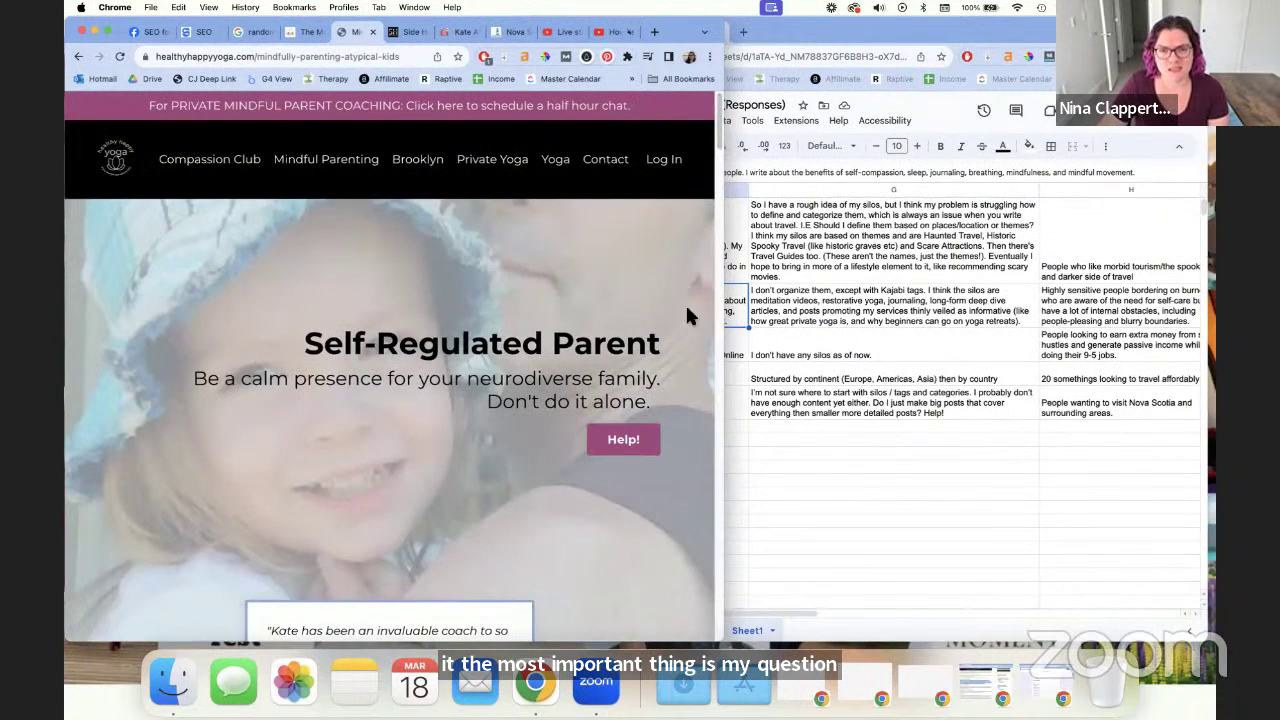
{"action": "left_click", "coordinate": [980, 316]}
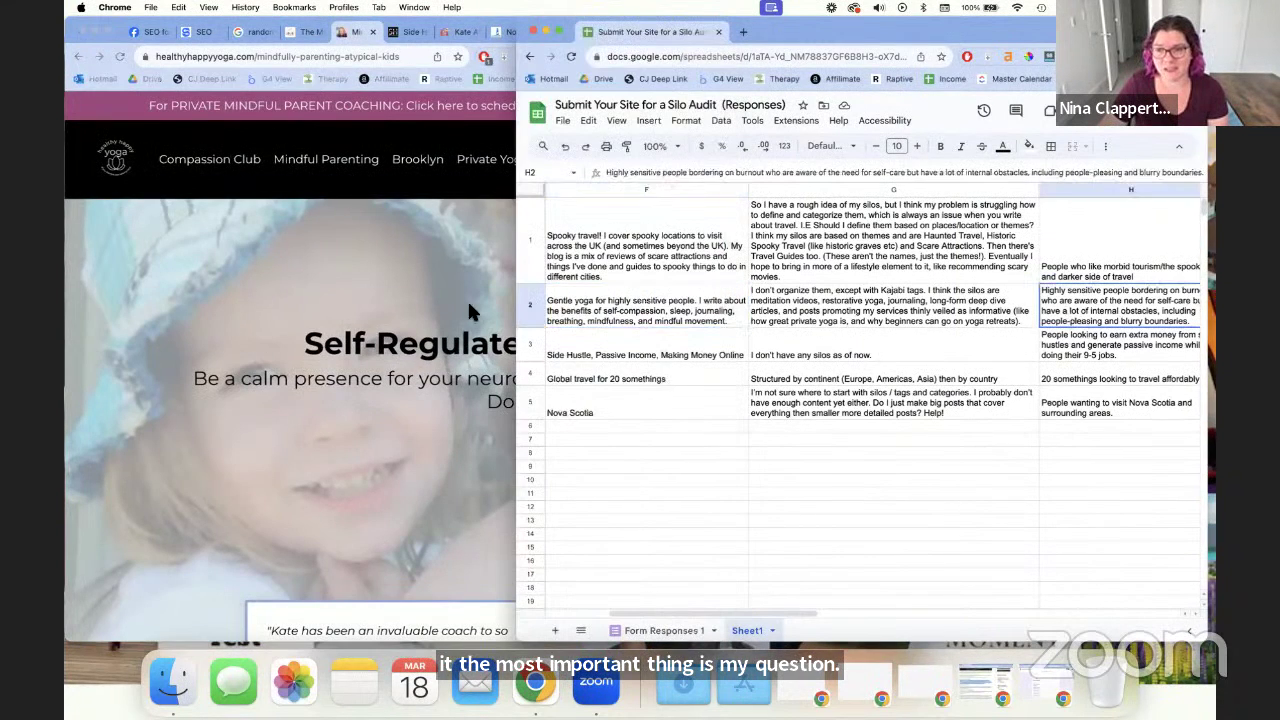
{"action": "left_click", "coordinate": [361, 306]}
{"action": "scroll", "coordinate": [477, 316], "scroll_direction": "down", "scroll_amount": 10}
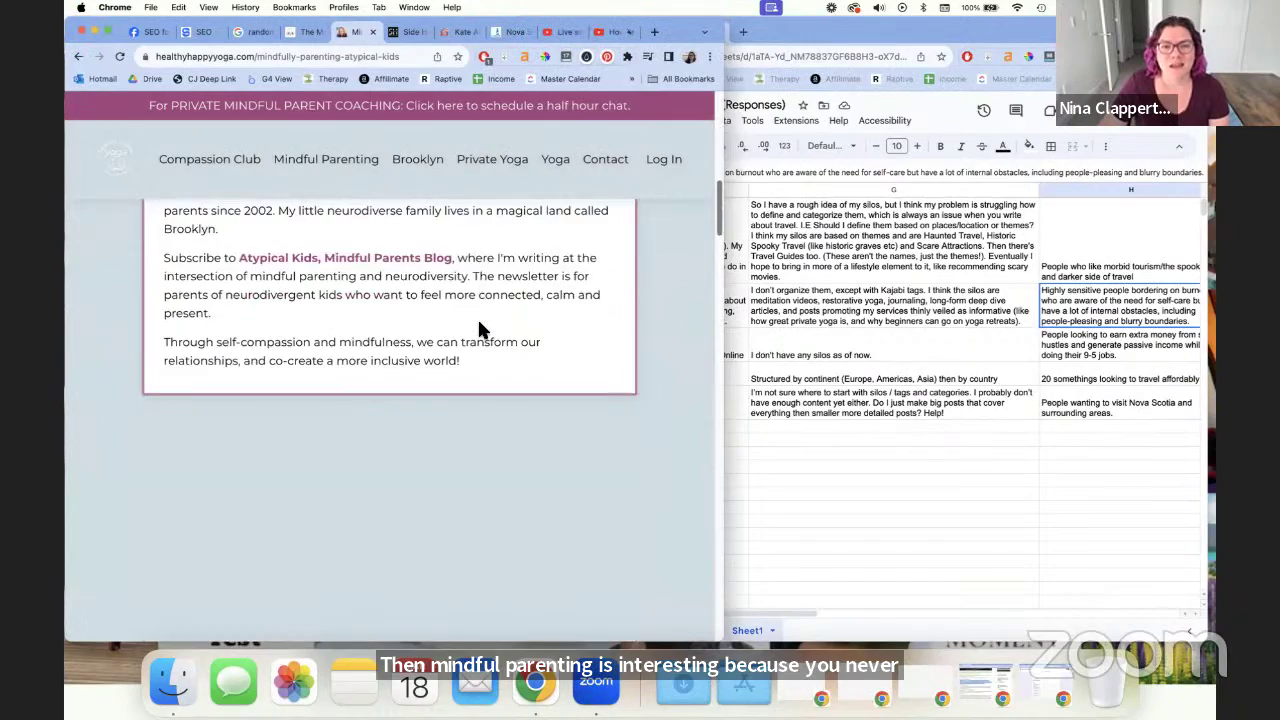
{"action": "scroll", "coordinate": [477, 317], "scroll_direction": "down", "scroll_amount": 15}
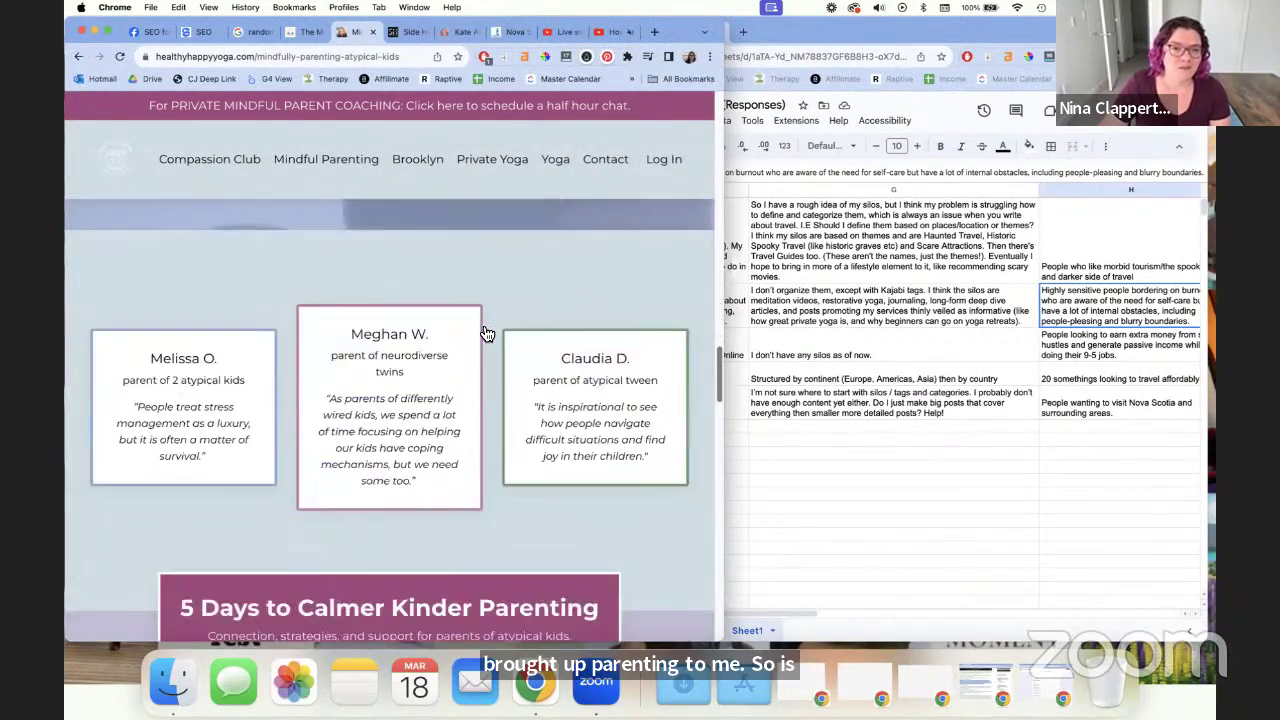
{"action": "scroll", "coordinate": [485, 330], "scroll_direction": "up", "scroll_amount": 20}
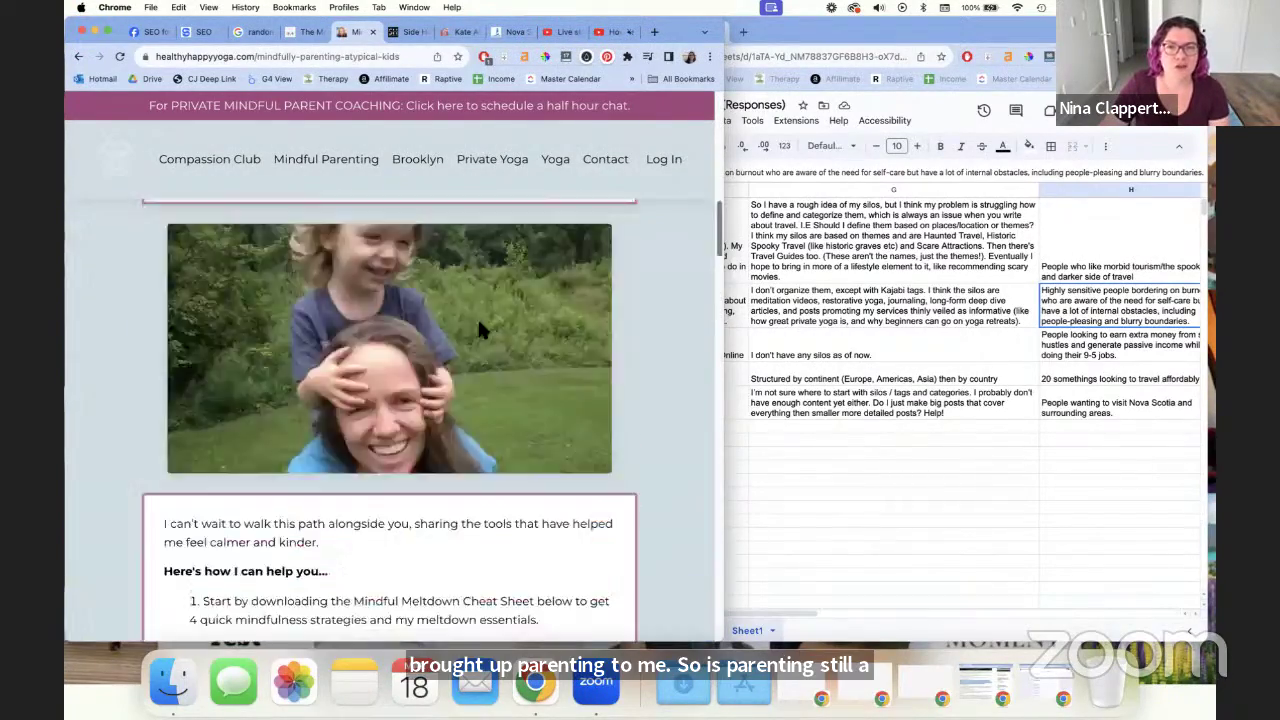
{"action": "scroll", "coordinate": [477, 330], "scroll_direction": "up", "scroll_amount": 5}
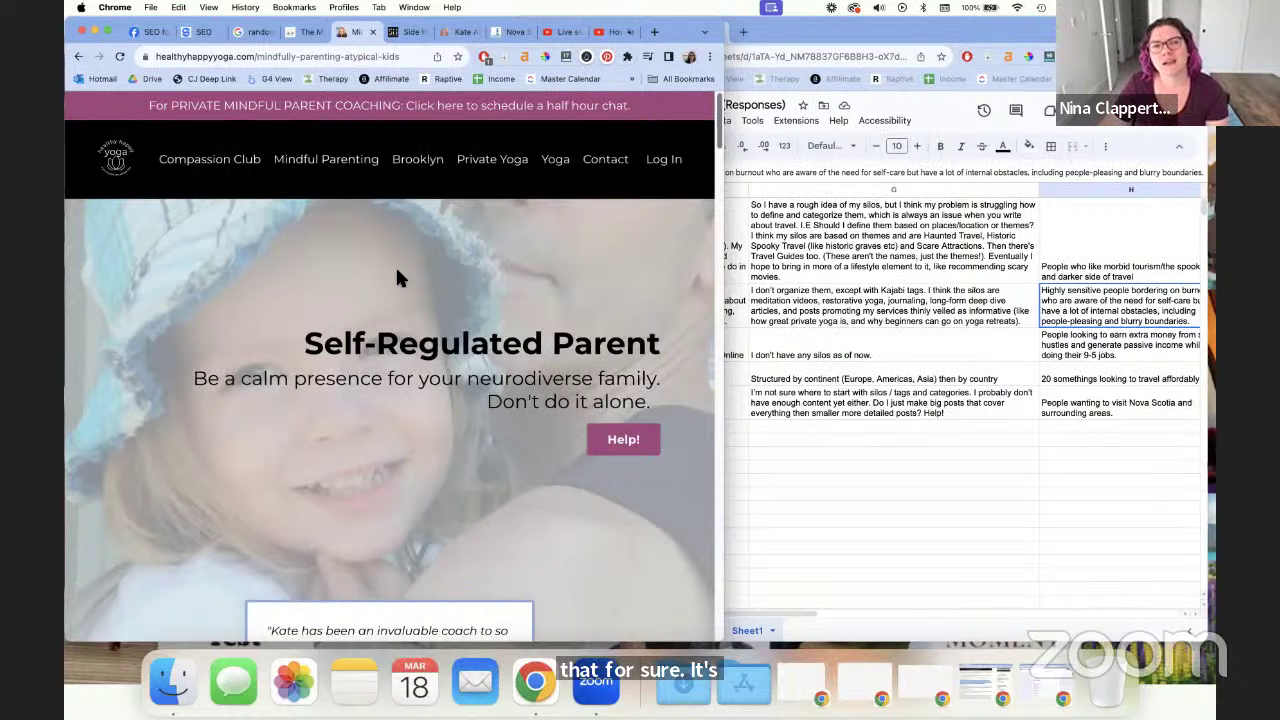
Reread the yoga blog's niche description in cell F2 and return to the Mindful Parenting page
{"action": "left_click", "coordinate": [895, 328]}
{"action": "key", "text": "Left"}
{"action": "key", "text": "Left"}
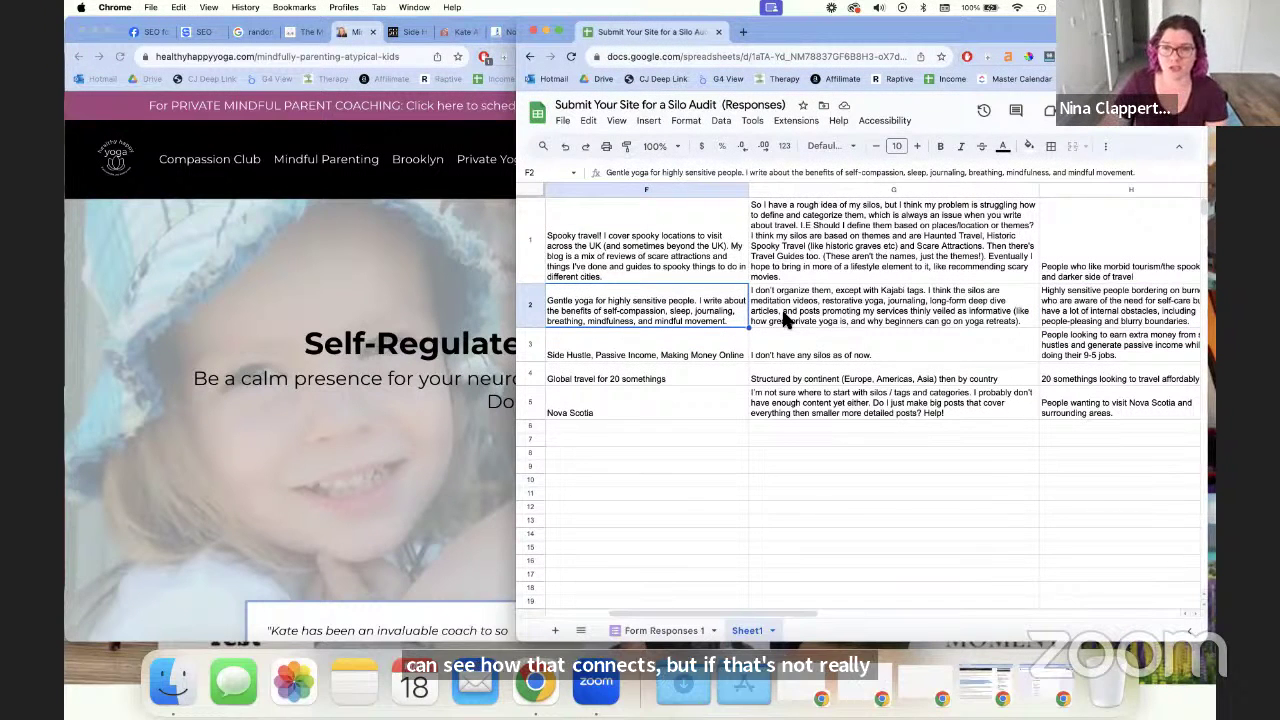
{"action": "key", "text": "super+grave"}
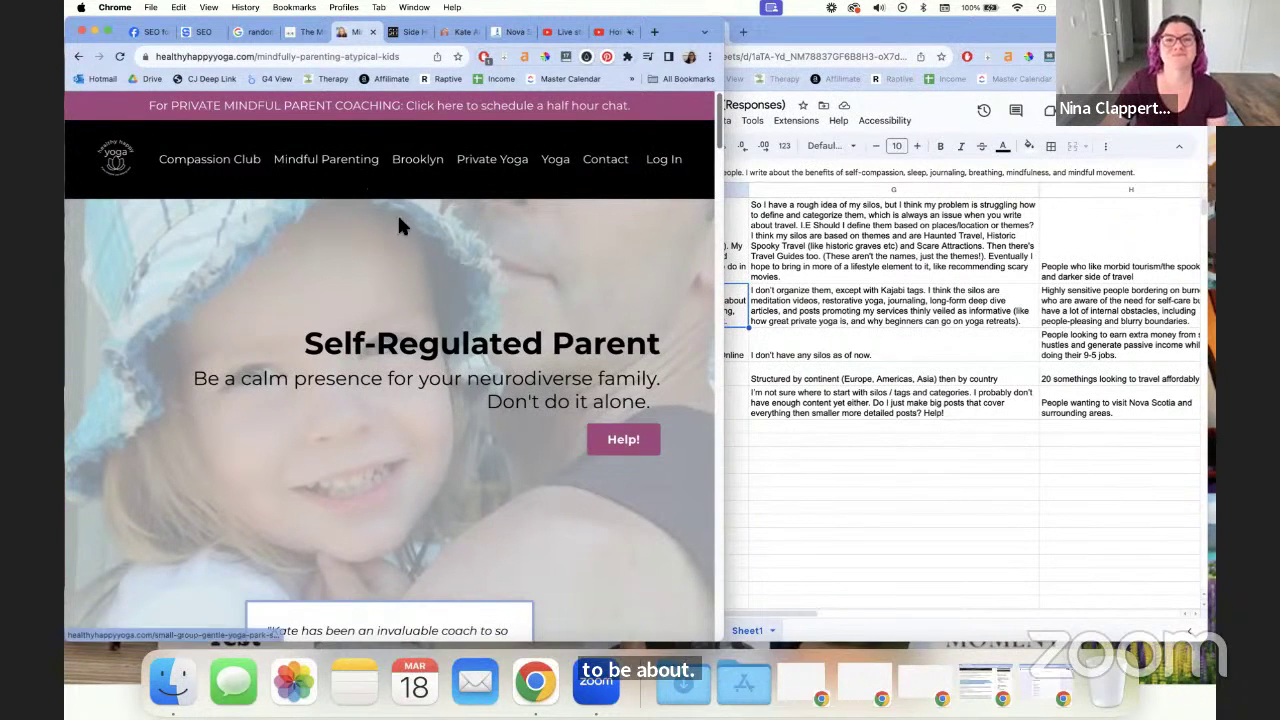
Open the small-group gentle yoga page listed under Brooklyn and look through its class details
{"action": "left_click", "coordinate": [390, 250]}
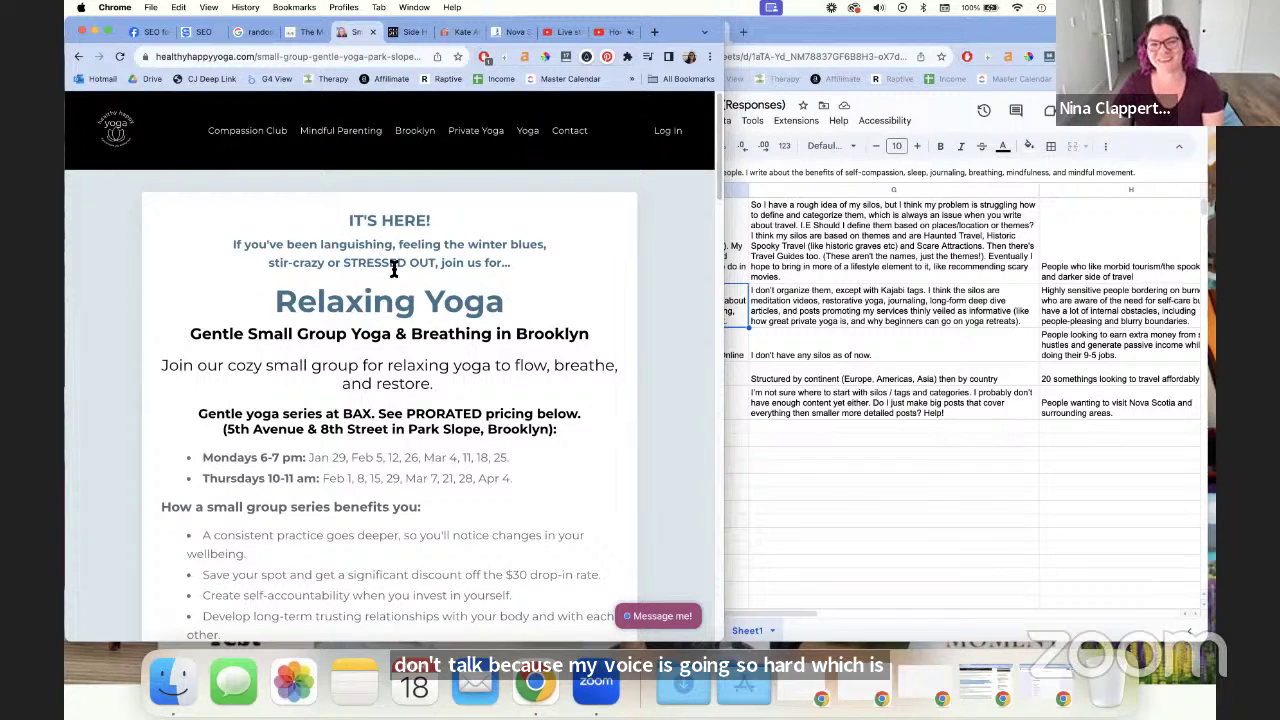
{"action": "scroll", "coordinate": [392, 270], "scroll_direction": "down", "scroll_amount": 10}
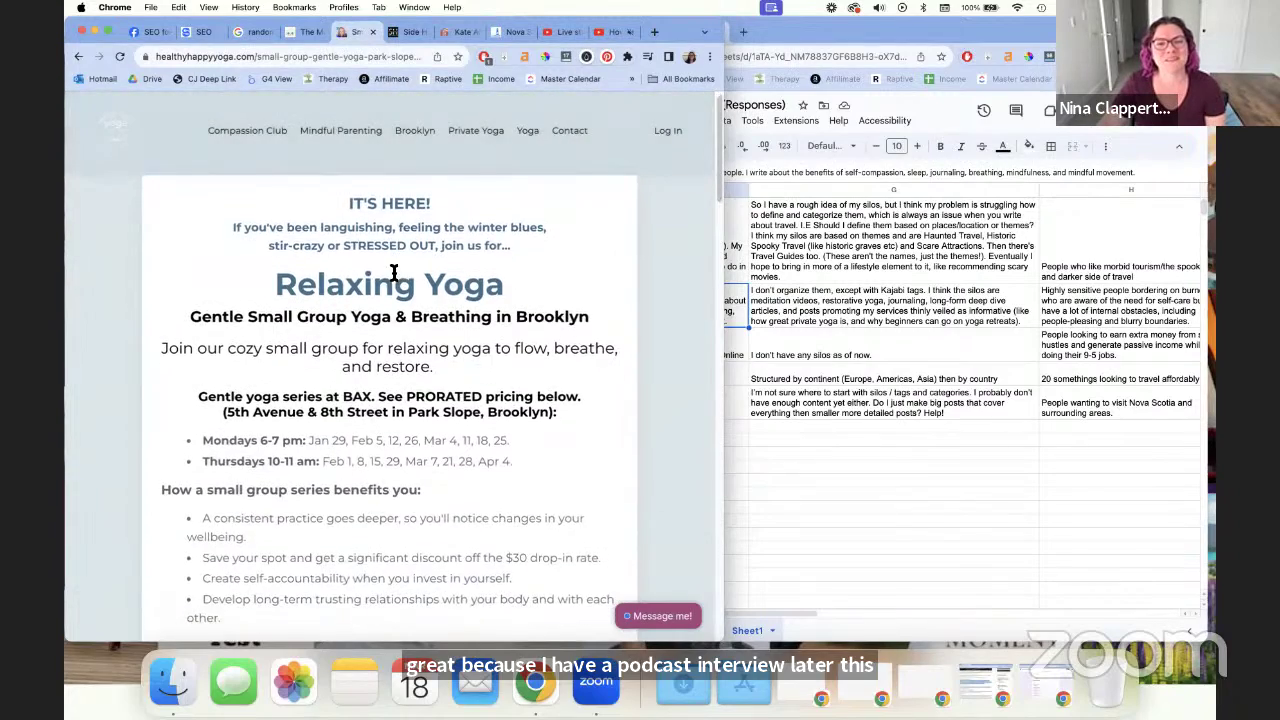
{"action": "scroll", "coordinate": [391, 270], "scroll_direction": "down", "scroll_amount": 6}
{"action": "scroll", "coordinate": [391, 270], "scroll_direction": "up", "scroll_amount": 15}
{"action": "scroll", "coordinate": [392, 280], "scroll_direction": "up", "scroll_amount": 2}
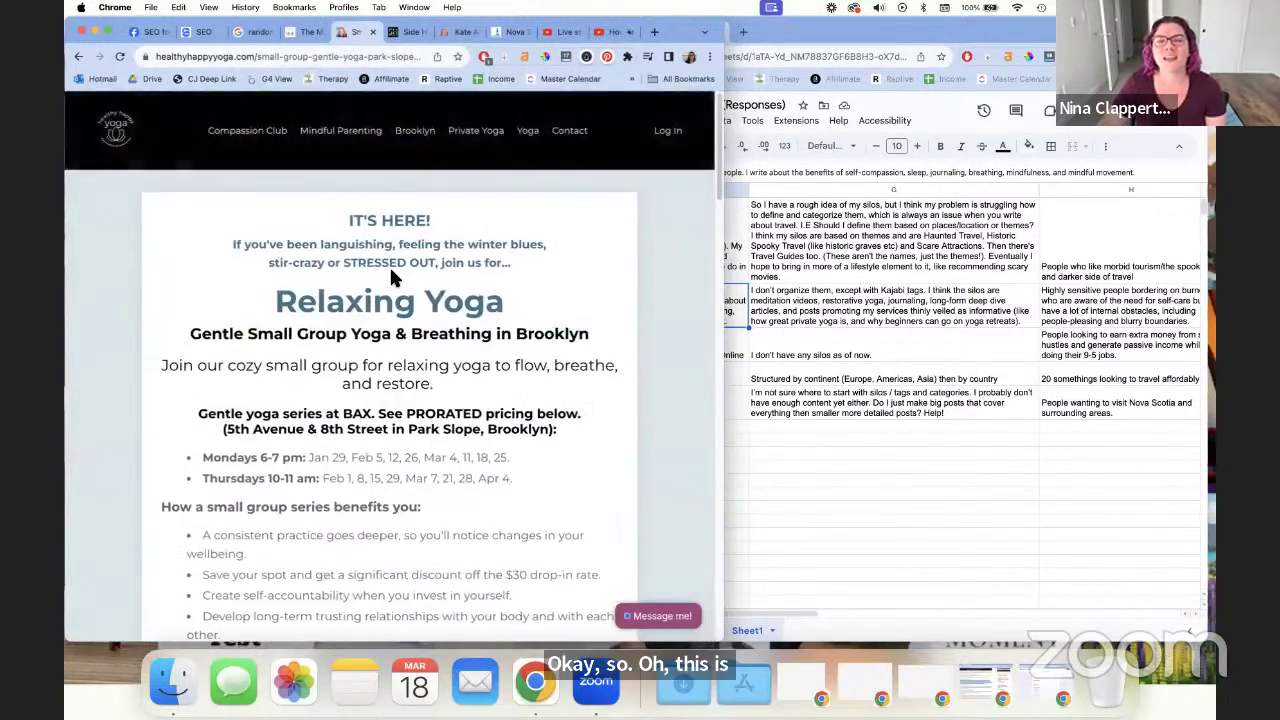
Open the Private Yoga page and examine how its offer differs from the Brooklyn group class
{"action": "left_click", "coordinate": [476, 138]}
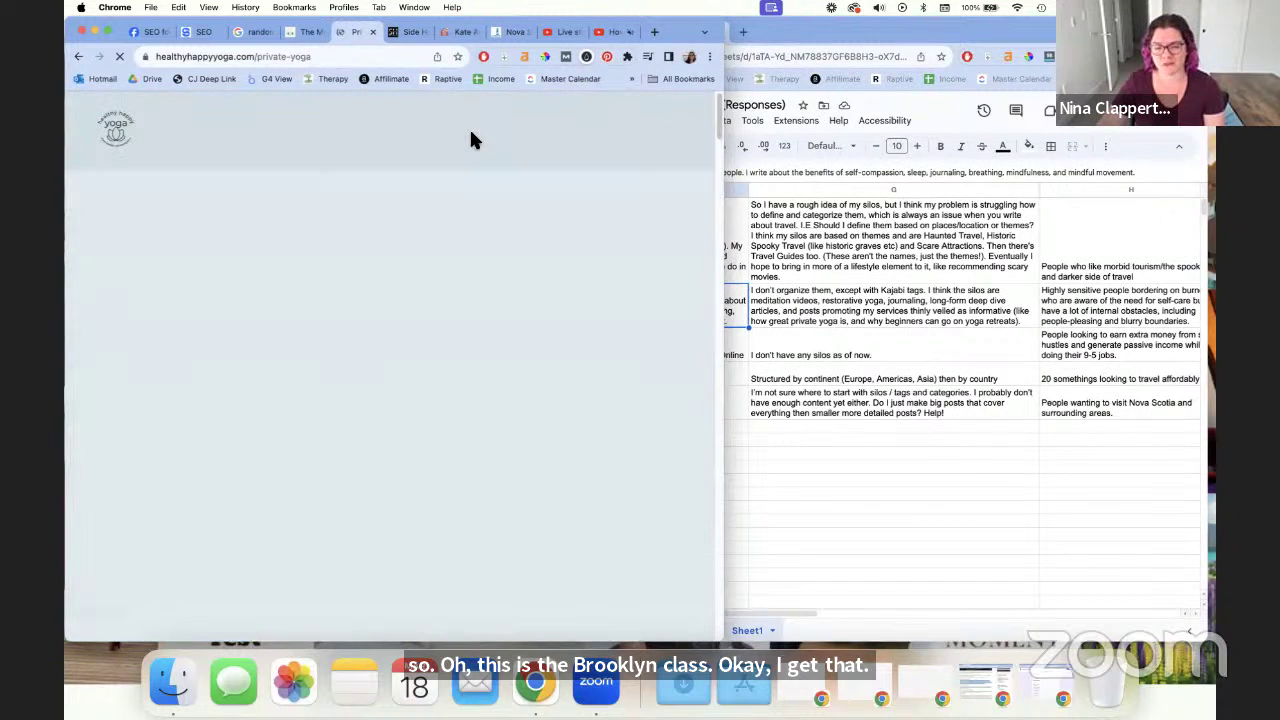
{"action": "scroll", "coordinate": [474, 257], "scroll_direction": "down", "scroll_amount": 5}
{"action": "scroll", "coordinate": [473, 260], "scroll_direction": "down", "scroll_amount": 15}
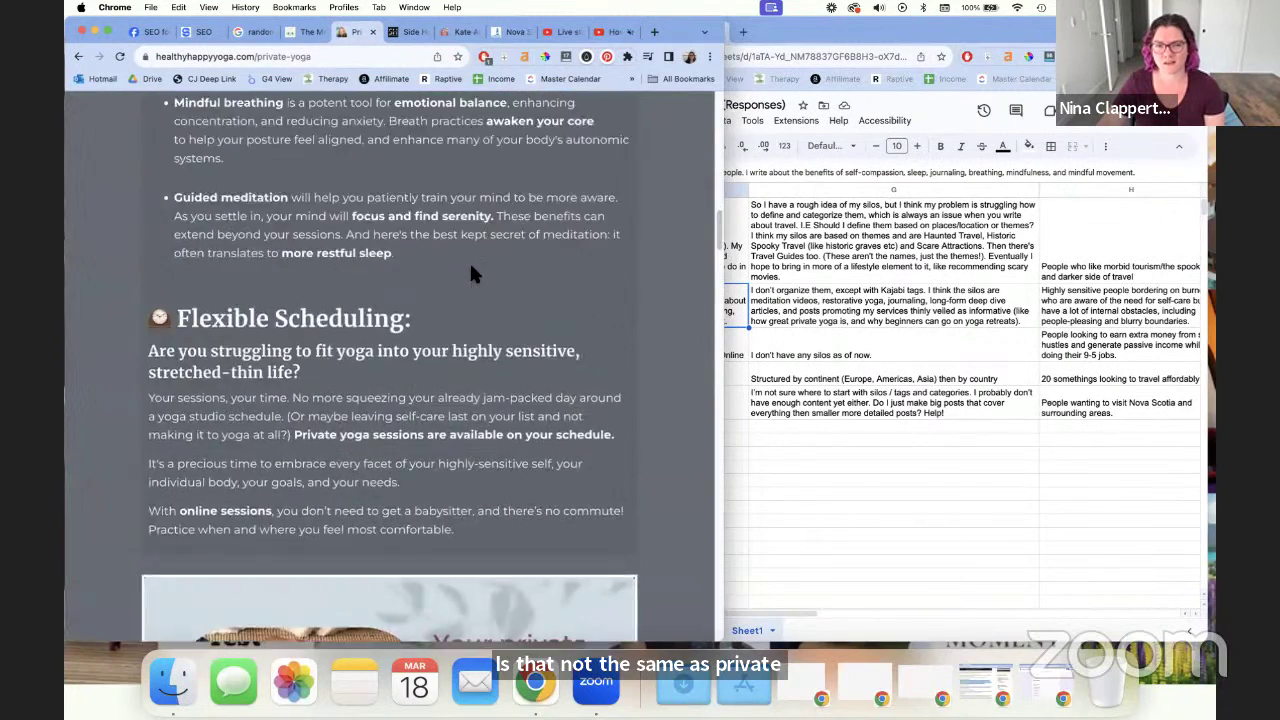
{"action": "scroll", "coordinate": [470, 262], "scroll_direction": "up", "scroll_amount": 13}
{"action": "scroll", "coordinate": [474, 275], "scroll_direction": "up", "scroll_amount": 9}
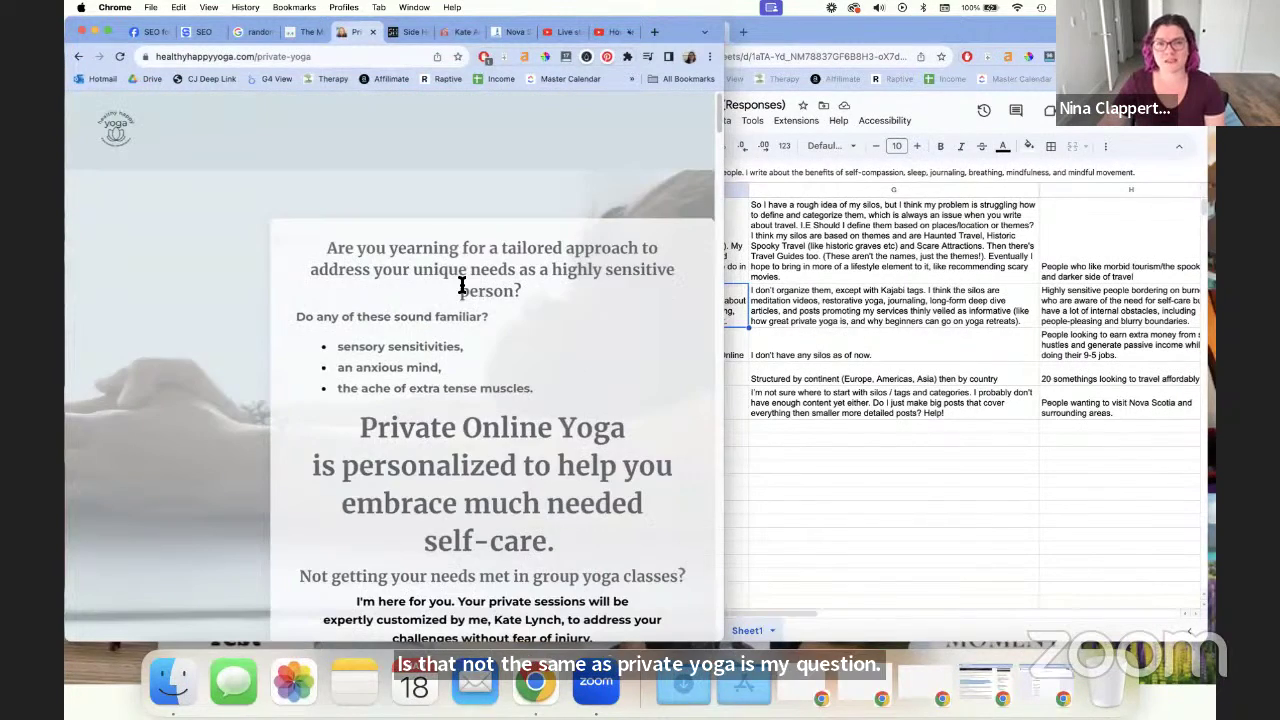
Open the yoga site's Yoga page and look through the free and paid offers listed there
{"action": "left_click", "coordinate": [79, 56]}
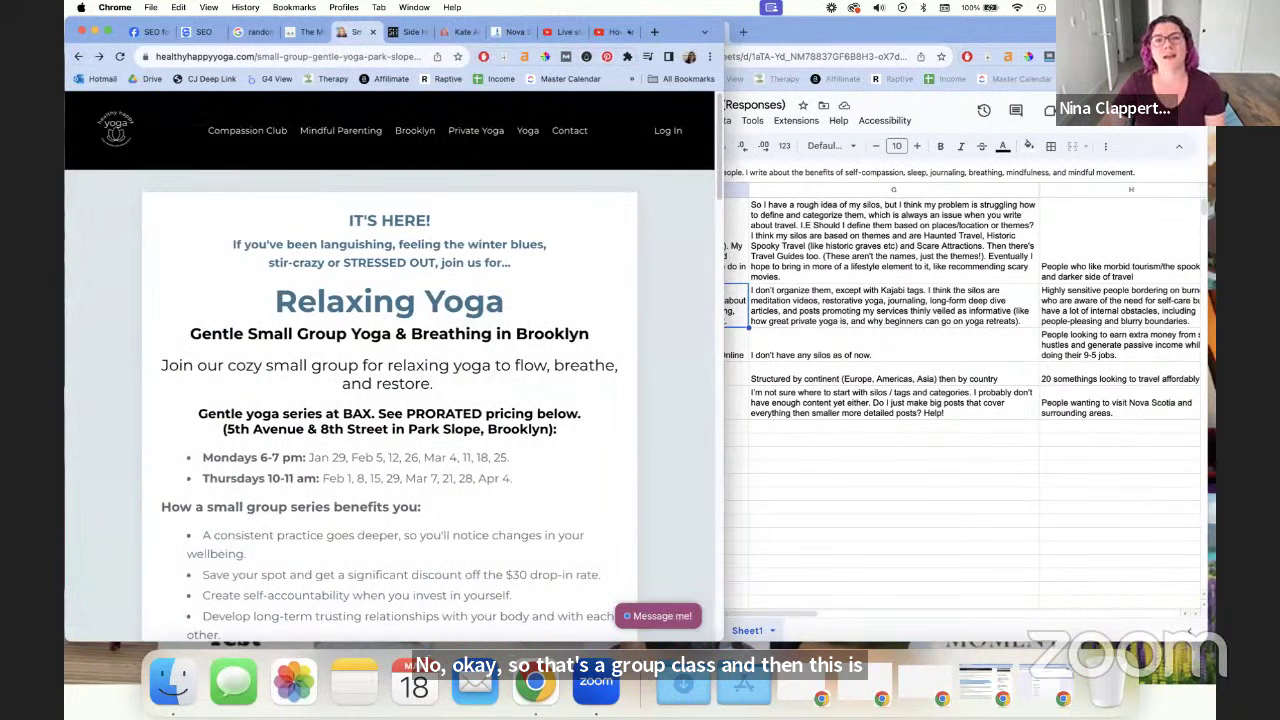
{"action": "left_click", "coordinate": [527, 140]}
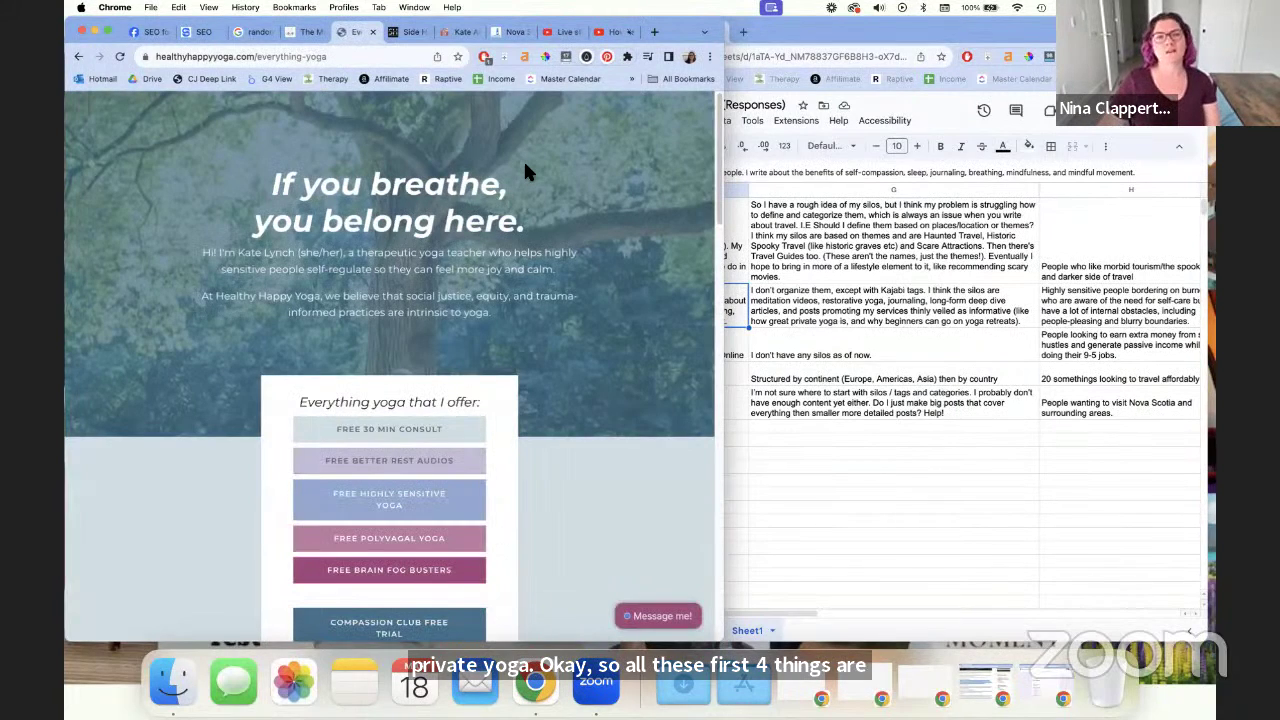
{"action": "scroll", "coordinate": [527, 180], "scroll_direction": "down", "scroll_amount": 10}
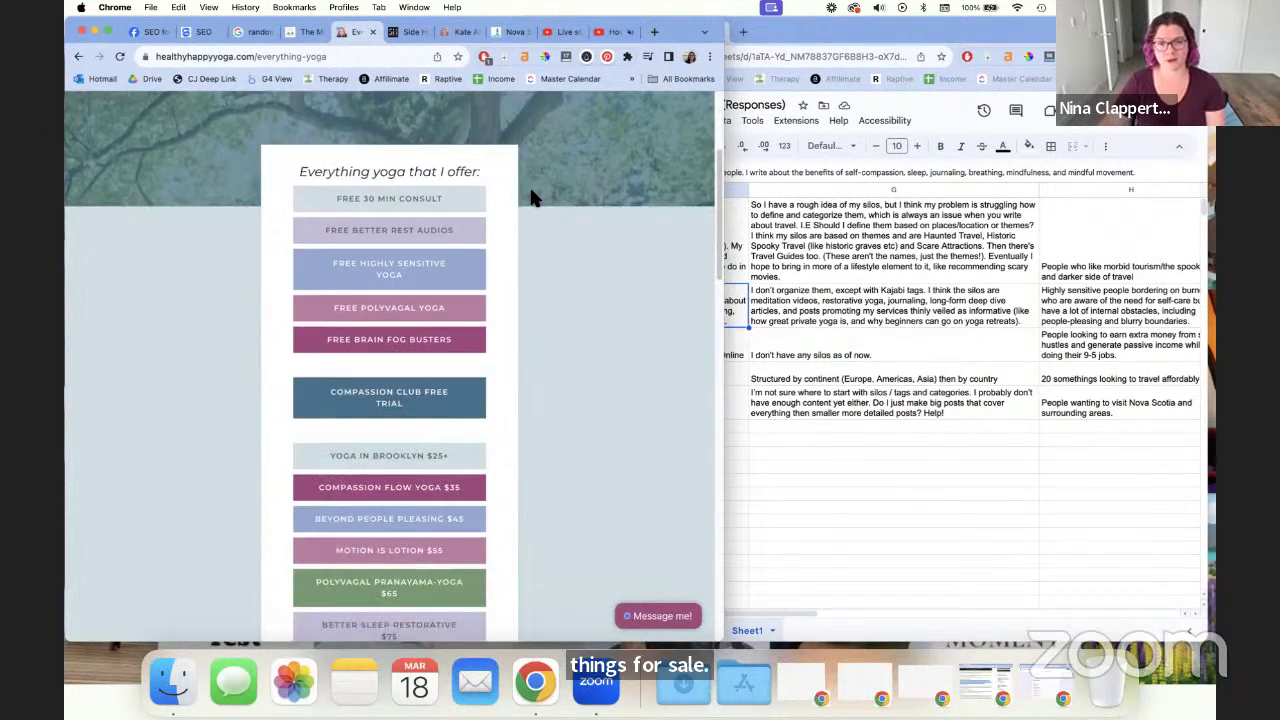
{"action": "scroll", "coordinate": [531, 200], "scroll_direction": "down", "scroll_amount": 10}
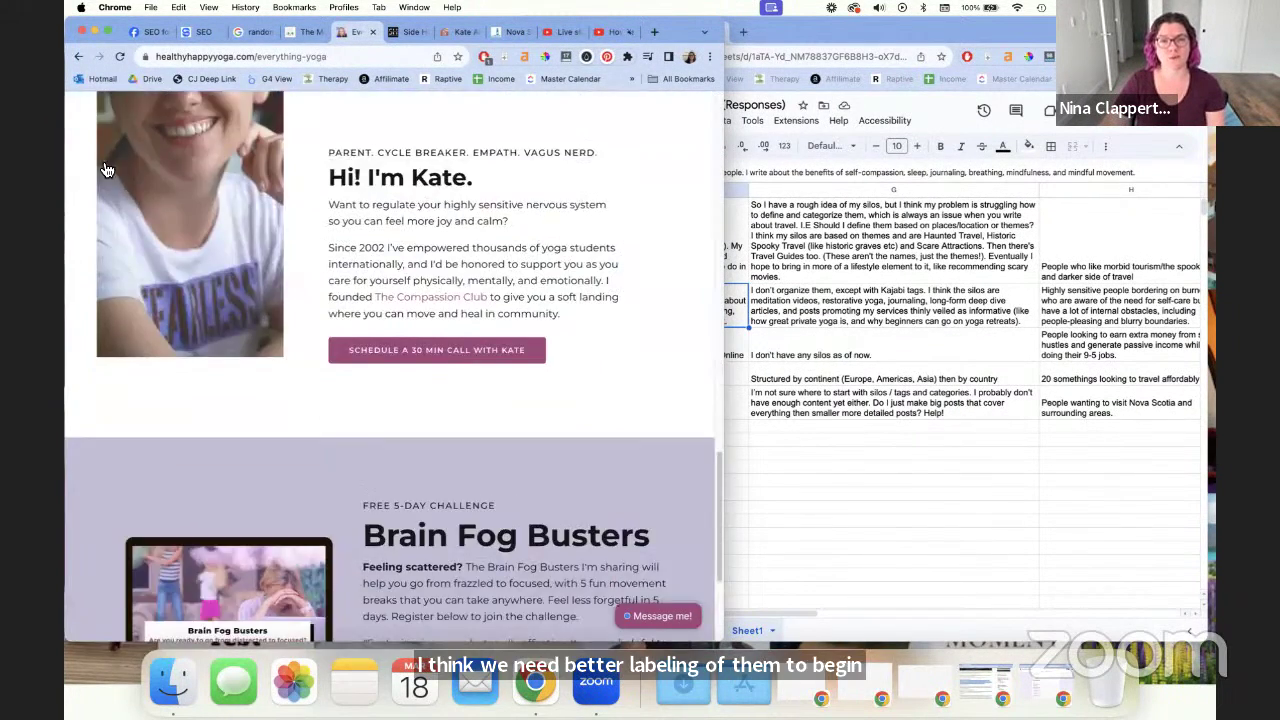
Go to the yoga site's homepage and look through it down to the footer for links to blog content
{"action": "left_click", "coordinate": [78, 56]}
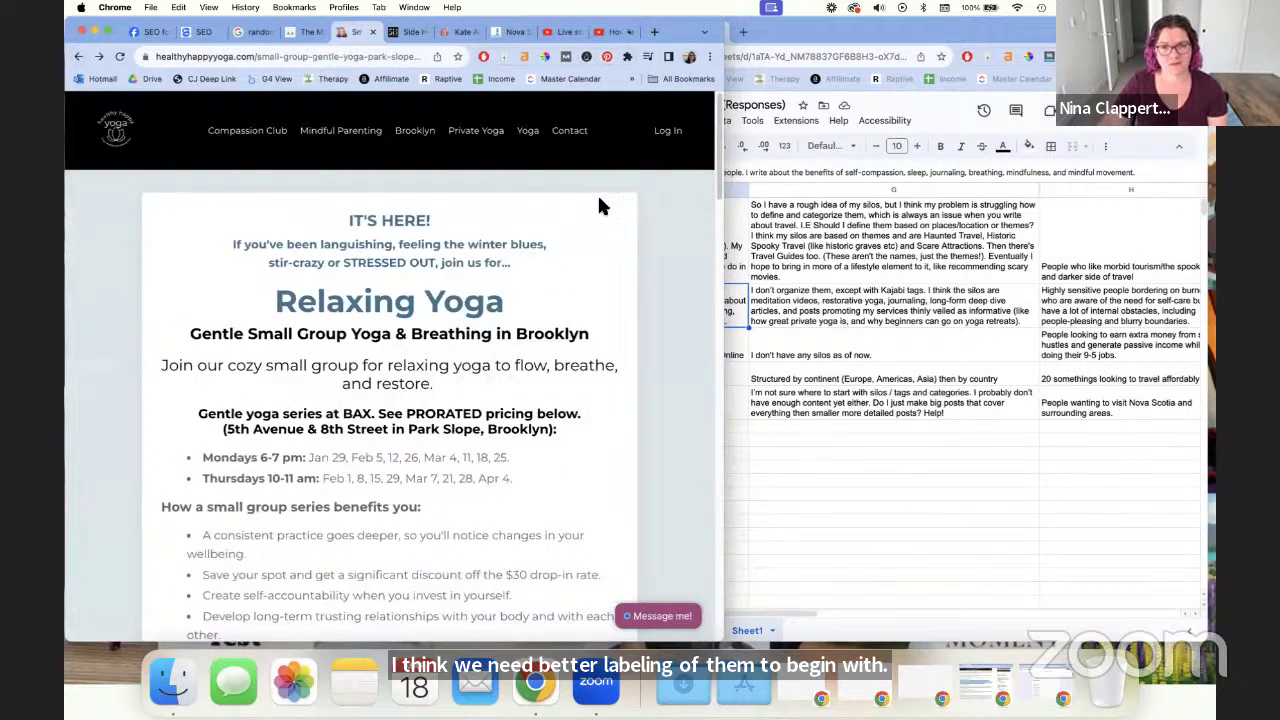
{"action": "scroll", "coordinate": [600, 200], "scroll_direction": "down", "scroll_amount": 4}
{"action": "left_click", "coordinate": [111, 135]}
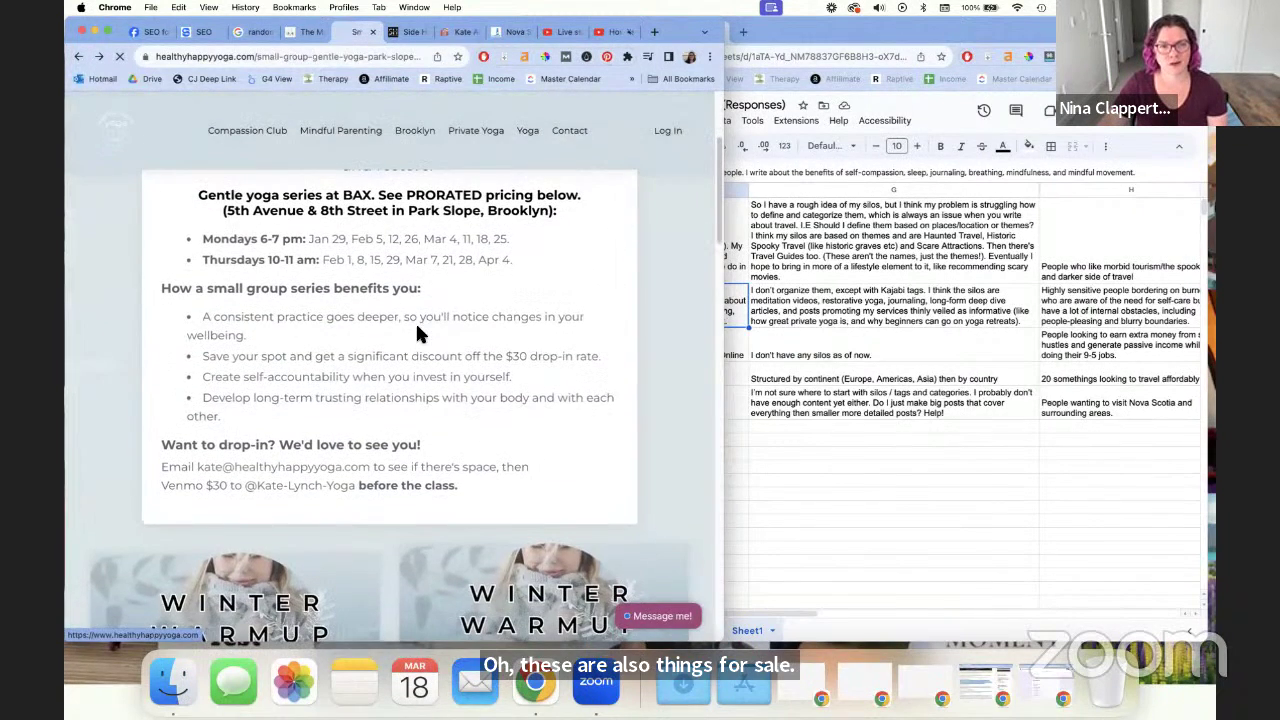
{"action": "scroll", "coordinate": [450, 370], "scroll_direction": "down", "scroll_amount": 8}
{"action": "scroll", "coordinate": [517, 413], "scroll_direction": "down", "scroll_amount": 15}
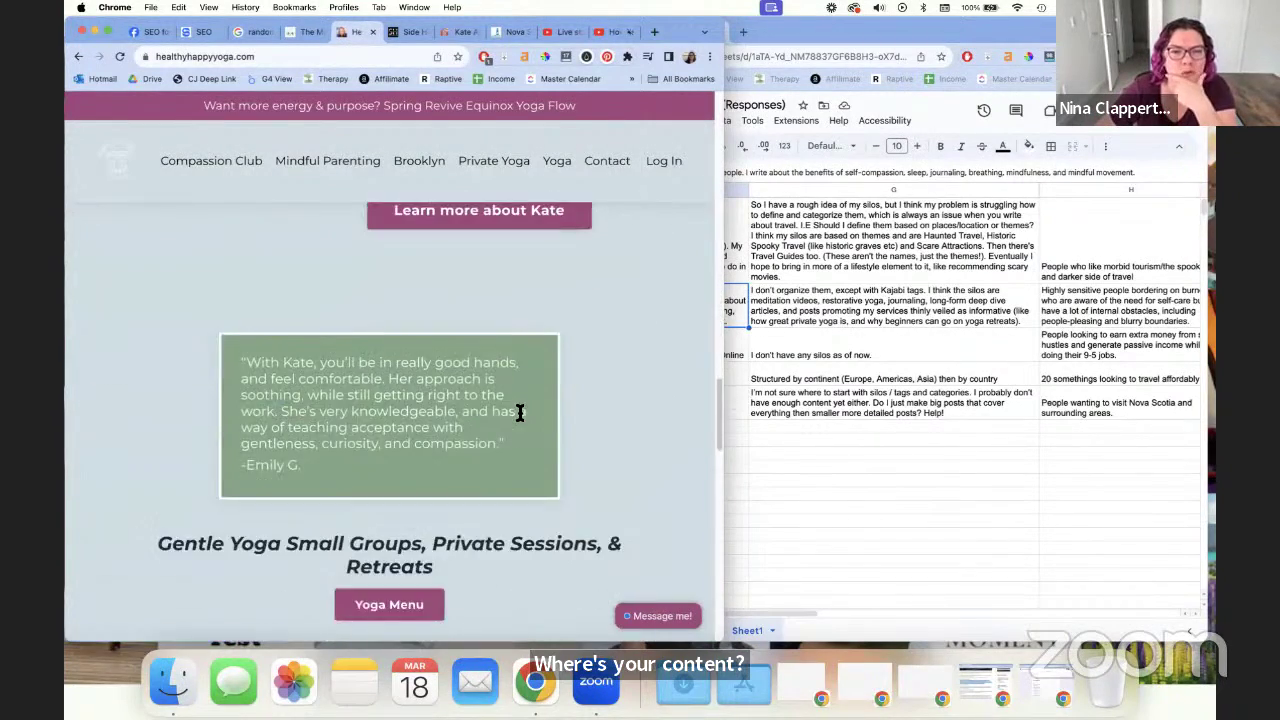
{"action": "scroll", "coordinate": [517, 405], "scroll_direction": "down", "scroll_amount": 15}
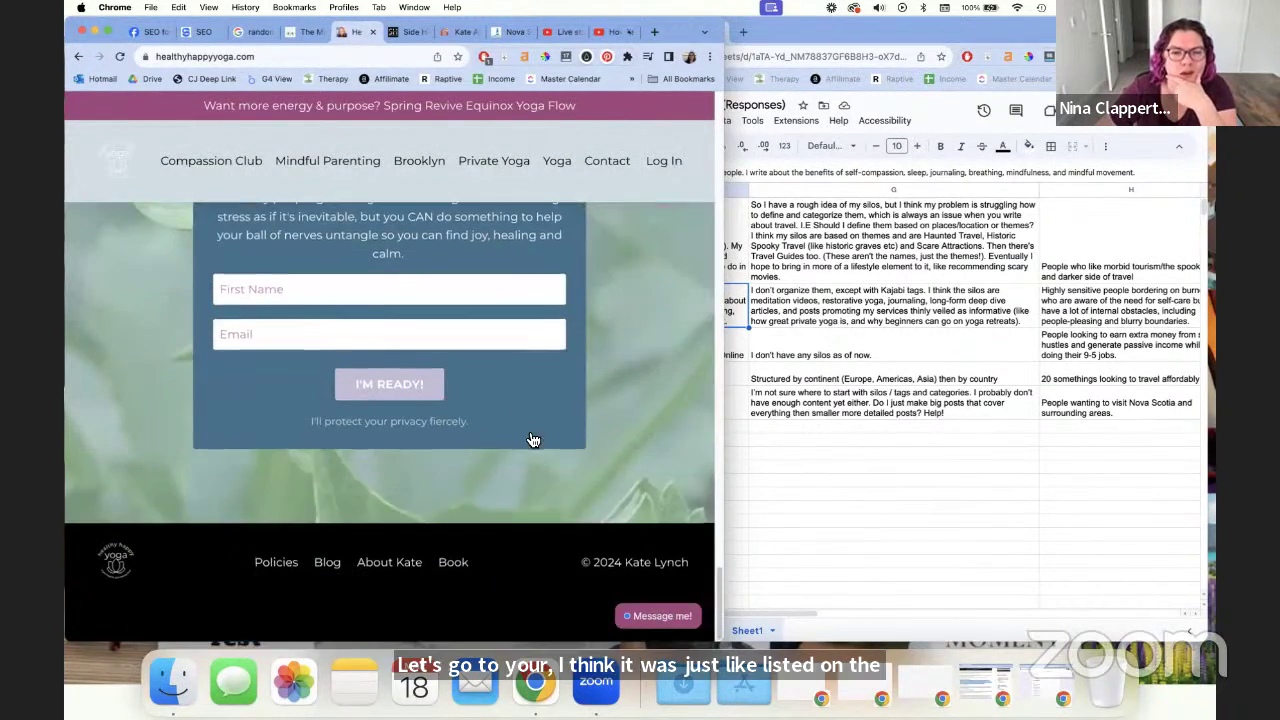
{"action": "scroll", "coordinate": [533, 441], "scroll_direction": "up", "scroll_amount": 10}
{"action": "scroll", "coordinate": [533, 441], "scroll_direction": "down", "scroll_amount": 10}
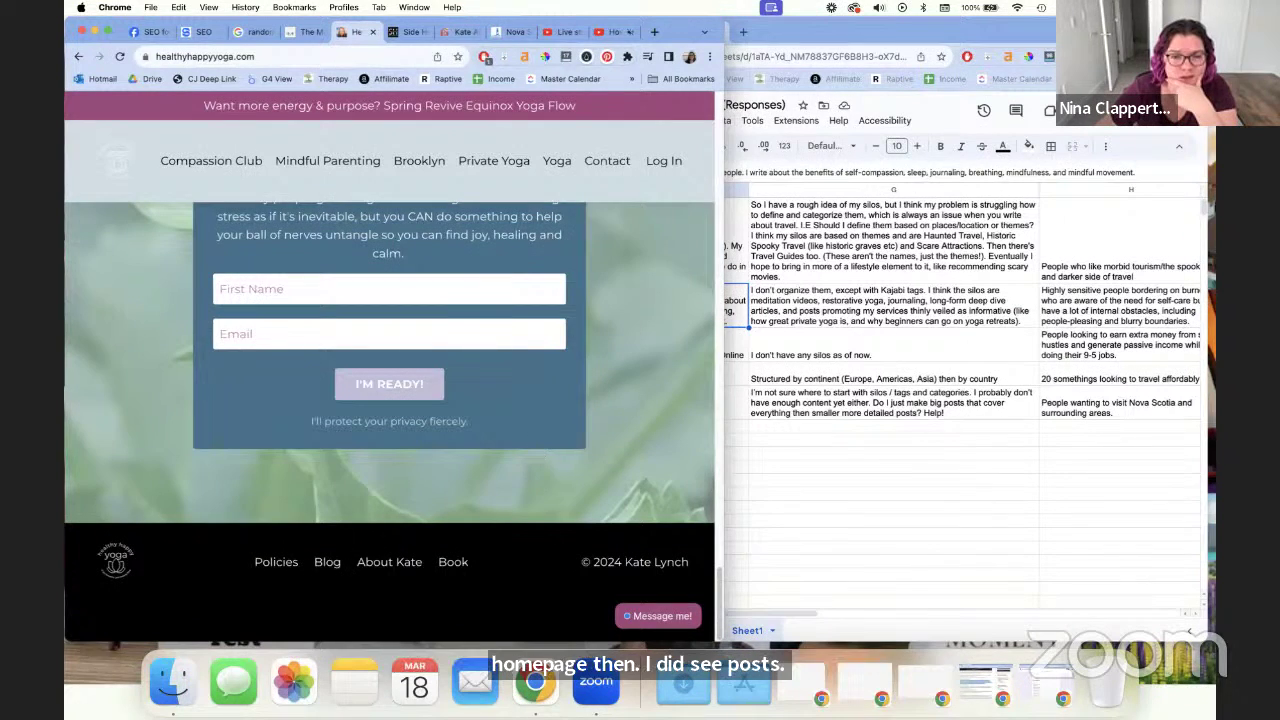
Open the yoga site's Blog page and look over its post list and pagination
{"action": "left_click", "coordinate": [339, 565]}
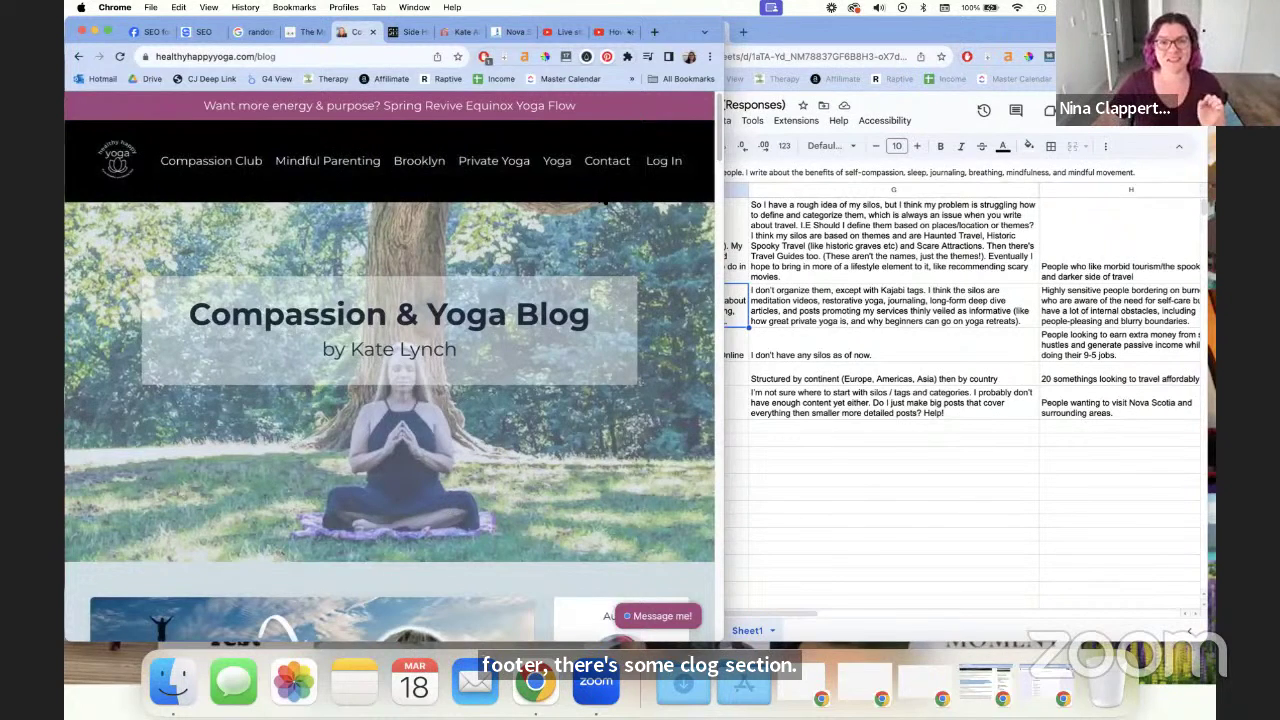
{"action": "scroll", "coordinate": [500, 285], "scroll_direction": "down", "scroll_amount": 20}
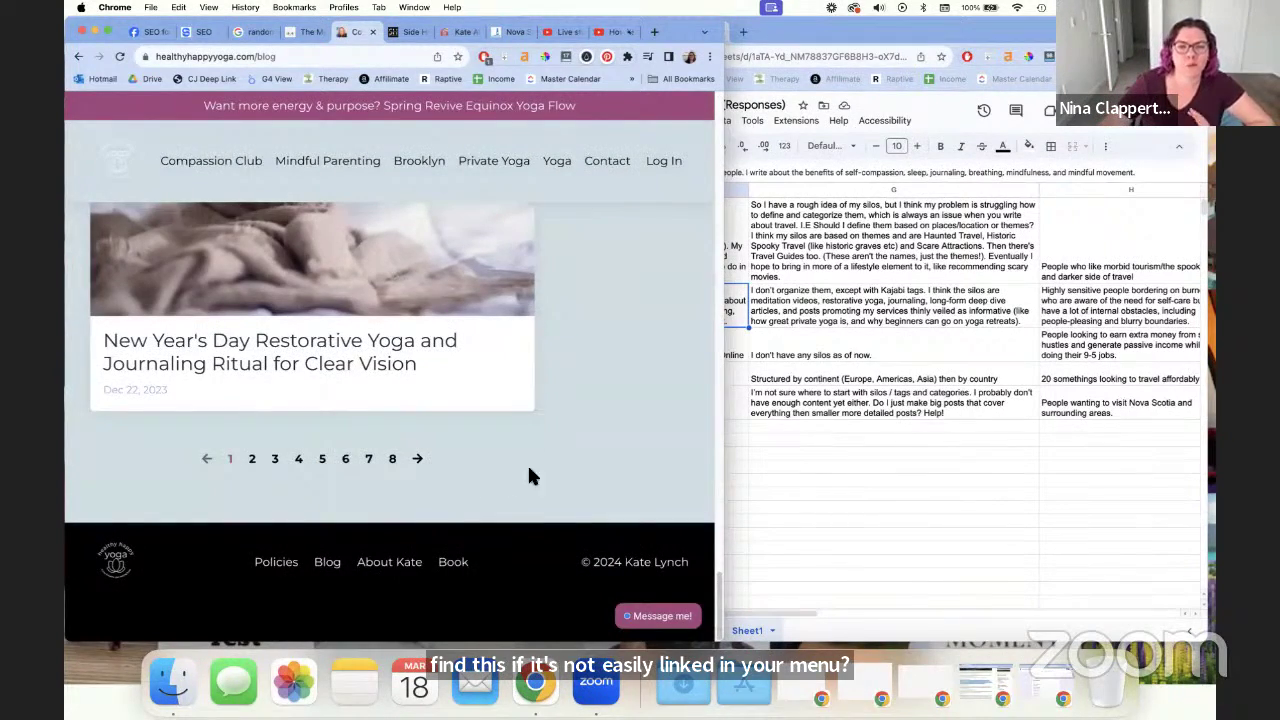
{"action": "scroll", "coordinate": [534, 468], "scroll_direction": "up", "scroll_amount": 15}
{"action": "scroll", "coordinate": [534, 466], "scroll_direction": "up", "scroll_amount": 5}
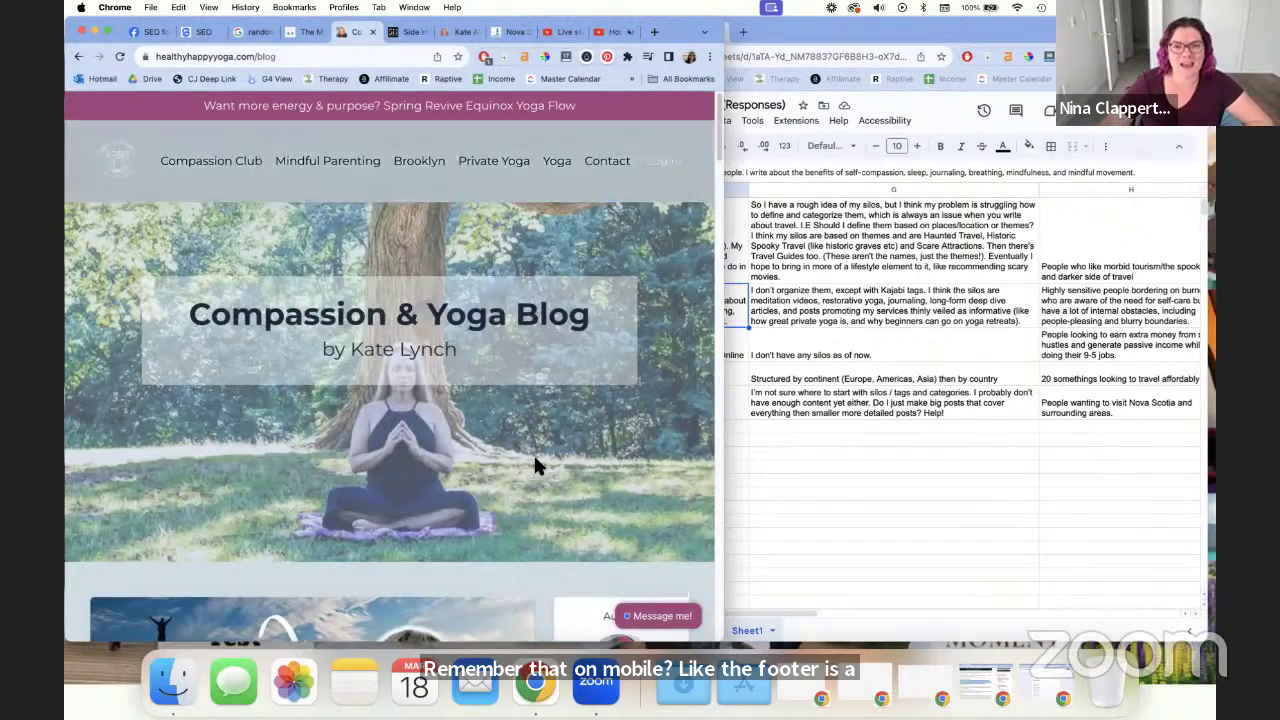
{"action": "scroll", "coordinate": [495, 437], "scroll_direction": "down", "scroll_amount": 2}
{"action": "scroll", "coordinate": [495, 437], "scroll_direction": "up", "scroll_amount": 2}
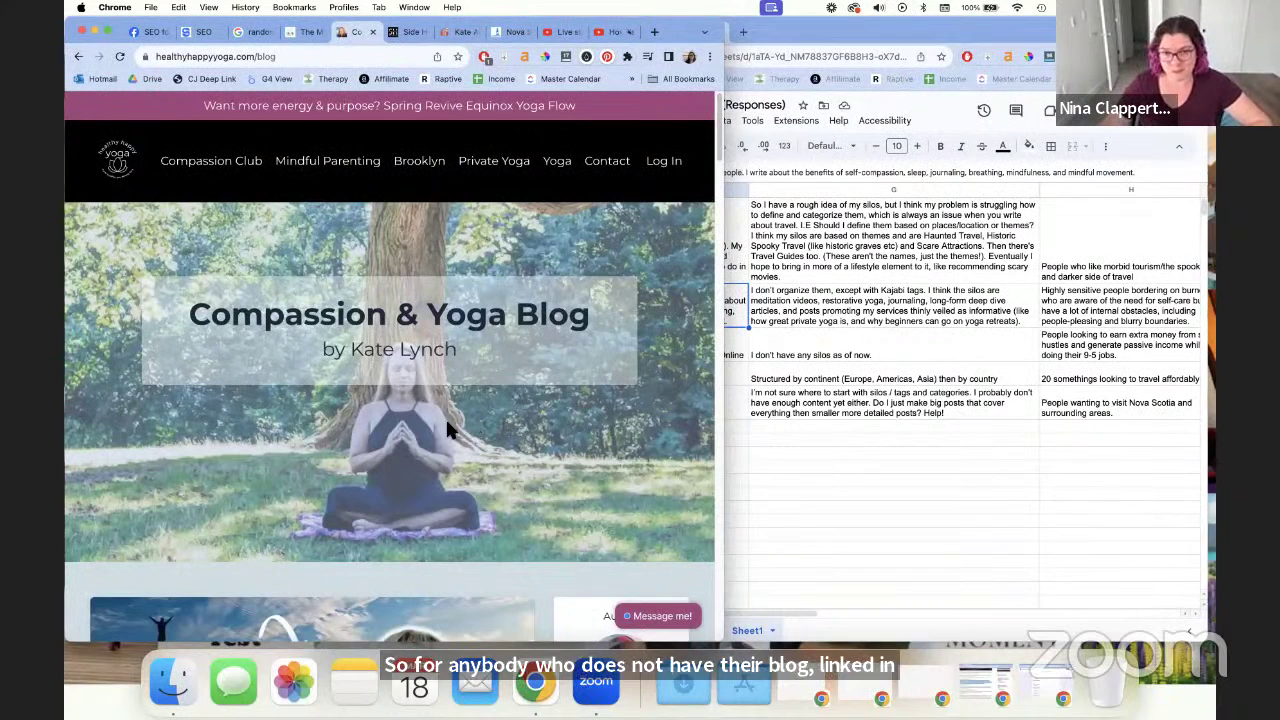
Open elizabethgoddard.co.uk in a new tab of the spreadsheet window and view its Blog page as a comparison
{"action": "left_click", "coordinate": [1028, 326]}
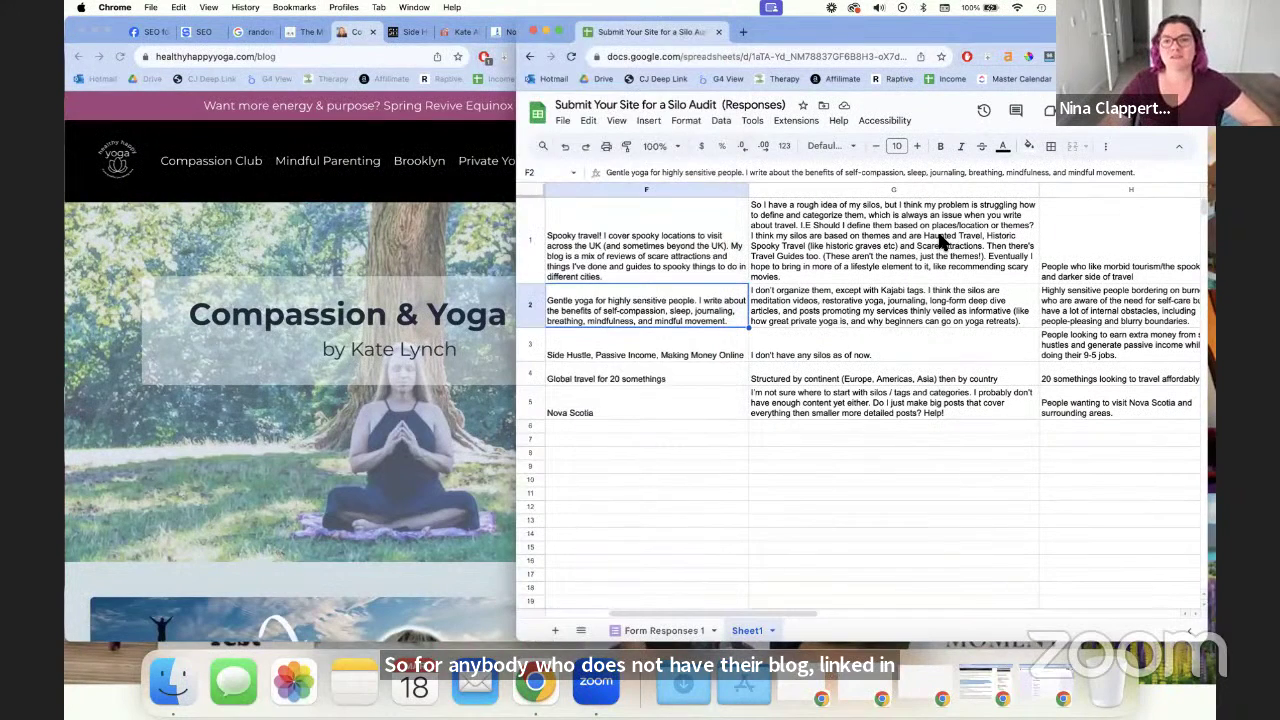
{"action": "left_click", "coordinate": [742, 33]}
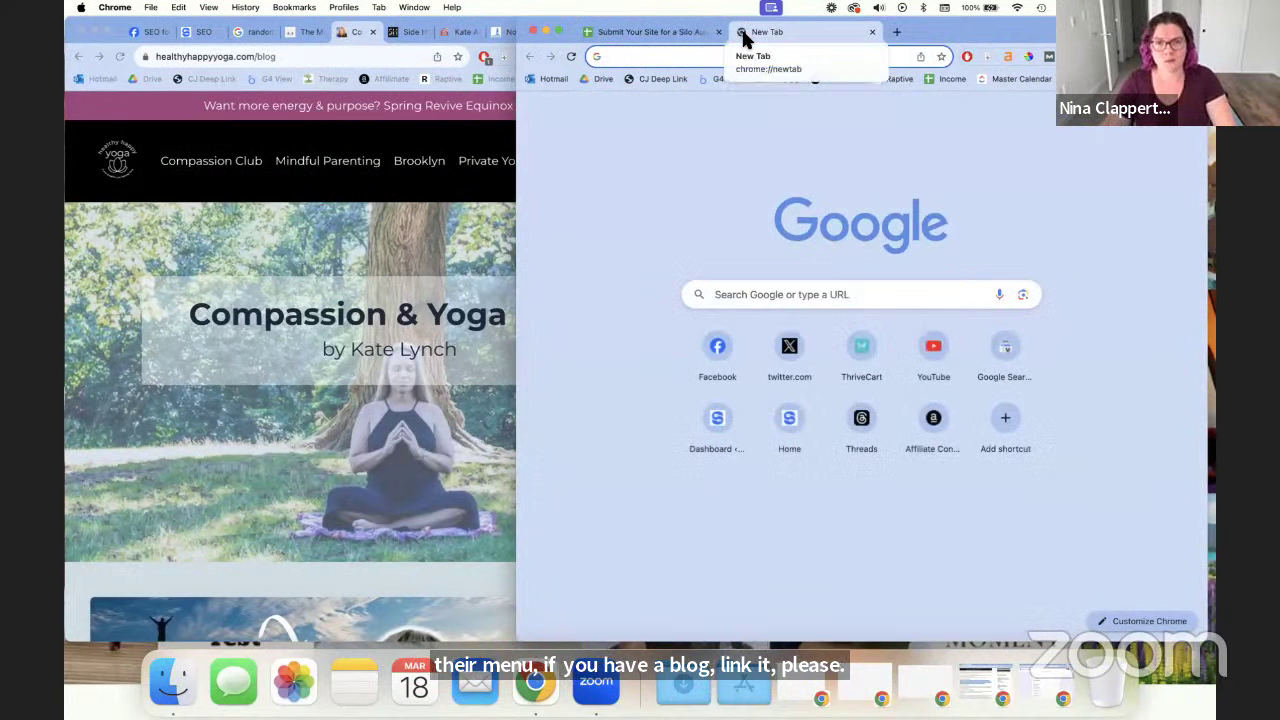
{"action": "type", "text": "el"}
{"action": "key", "text": "Return"}
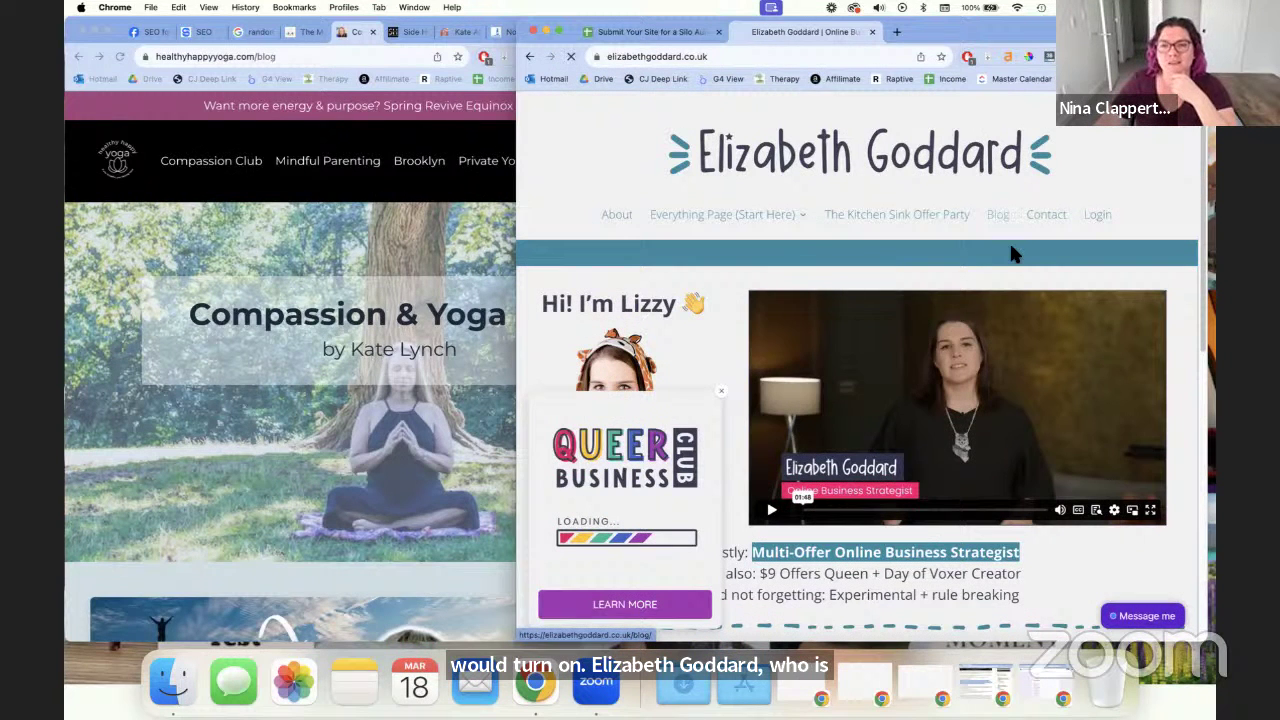
{"action": "scroll", "coordinate": [990, 259], "scroll_direction": "down", "scroll_amount": 3}
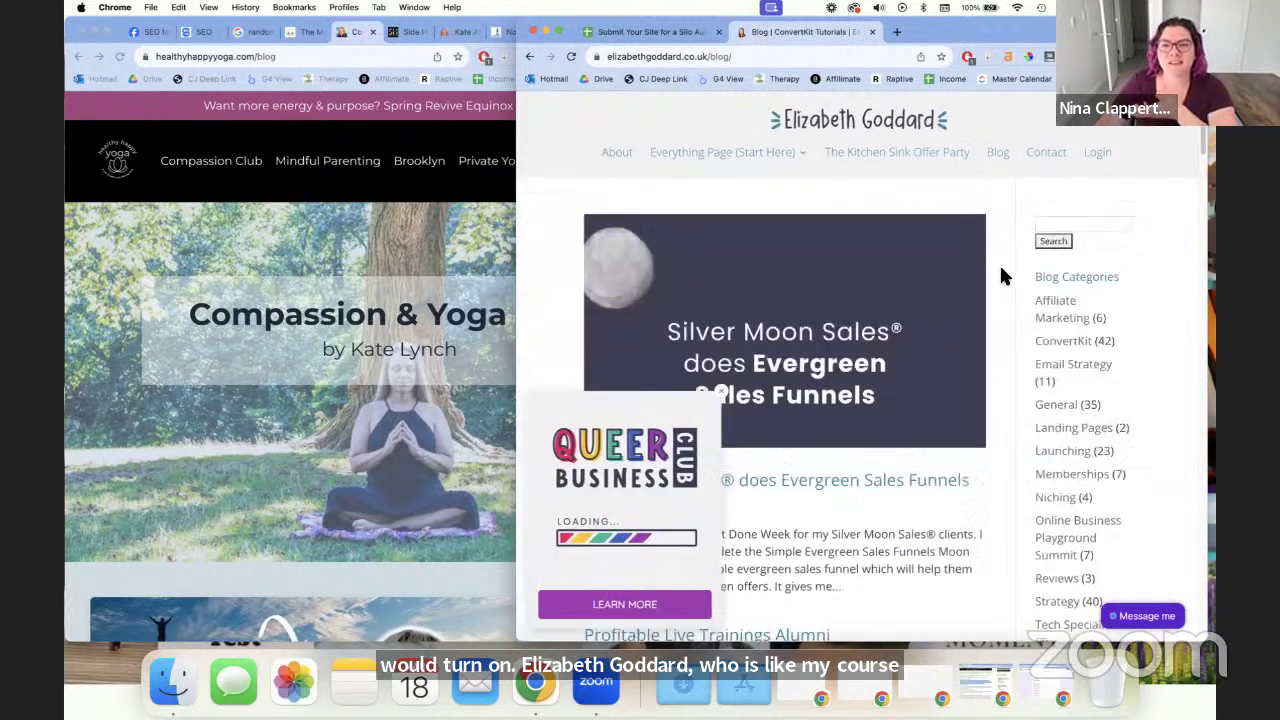
{"action": "scroll", "coordinate": [990, 259], "scroll_direction": "up", "scroll_amount": 3}
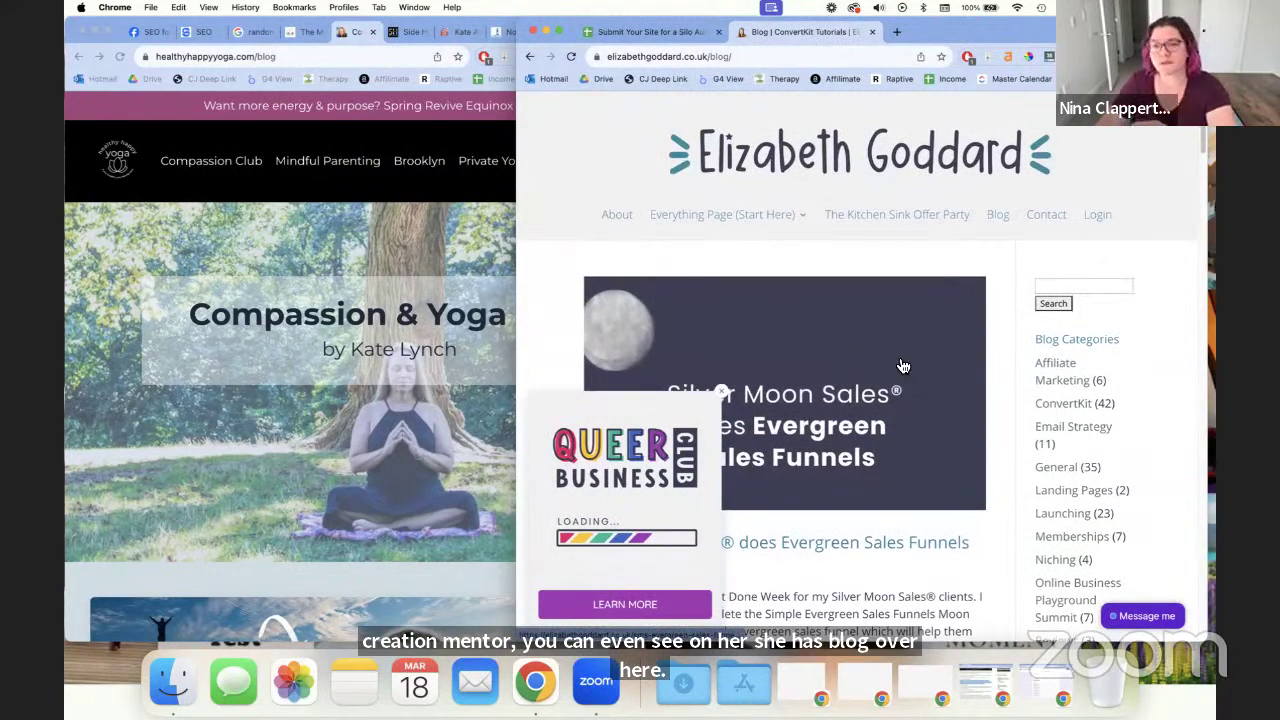
Examine the comparison blog's post list and Blog Categories, dismiss the Queer Business Club pop-up, and close the site
{"action": "scroll", "coordinate": [914, 362], "scroll_direction": "down", "scroll_amount": 5}
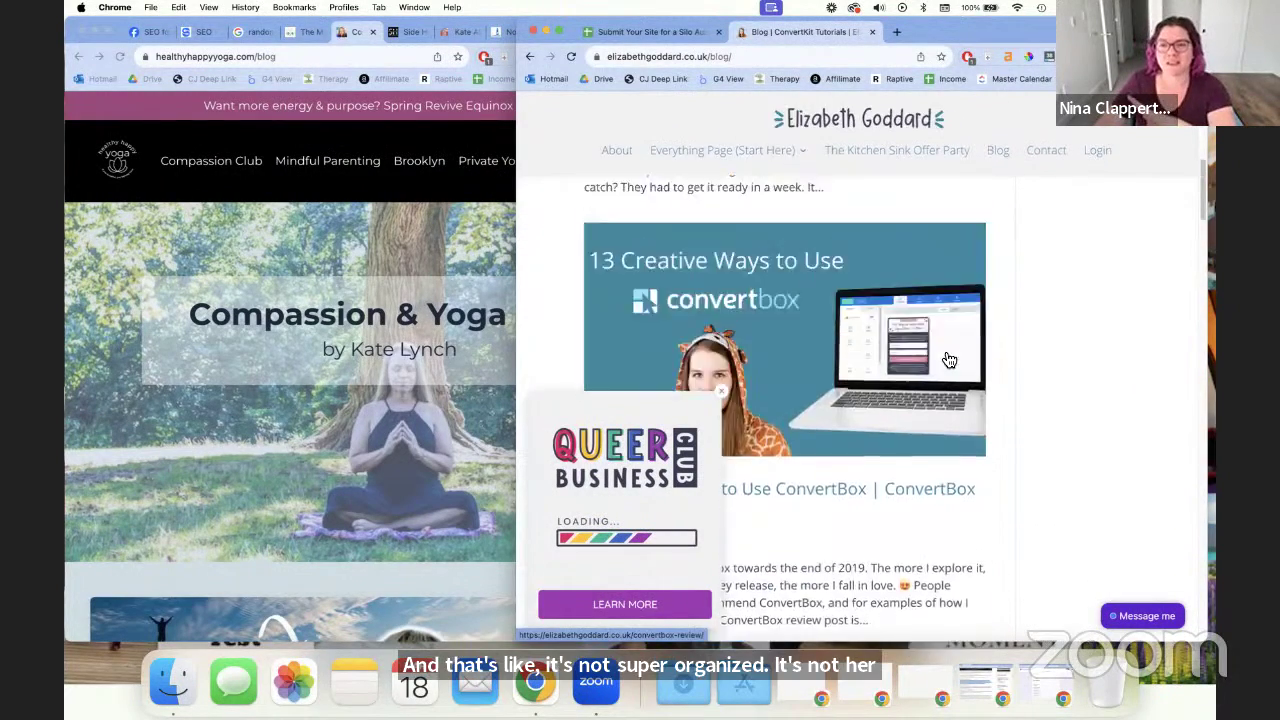
{"action": "scroll", "coordinate": [944, 355], "scroll_direction": "up", "scroll_amount": 5}
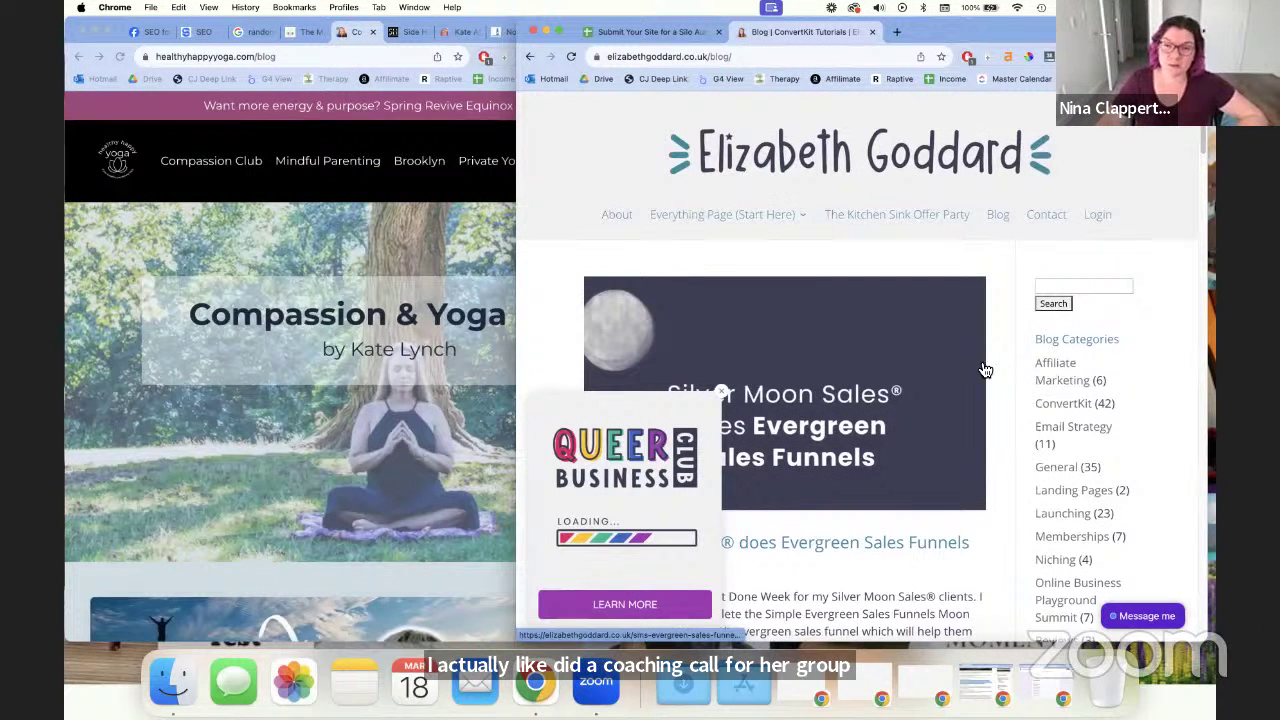
{"action": "scroll", "coordinate": [1000, 350], "scroll_direction": "down", "scroll_amount": 3}
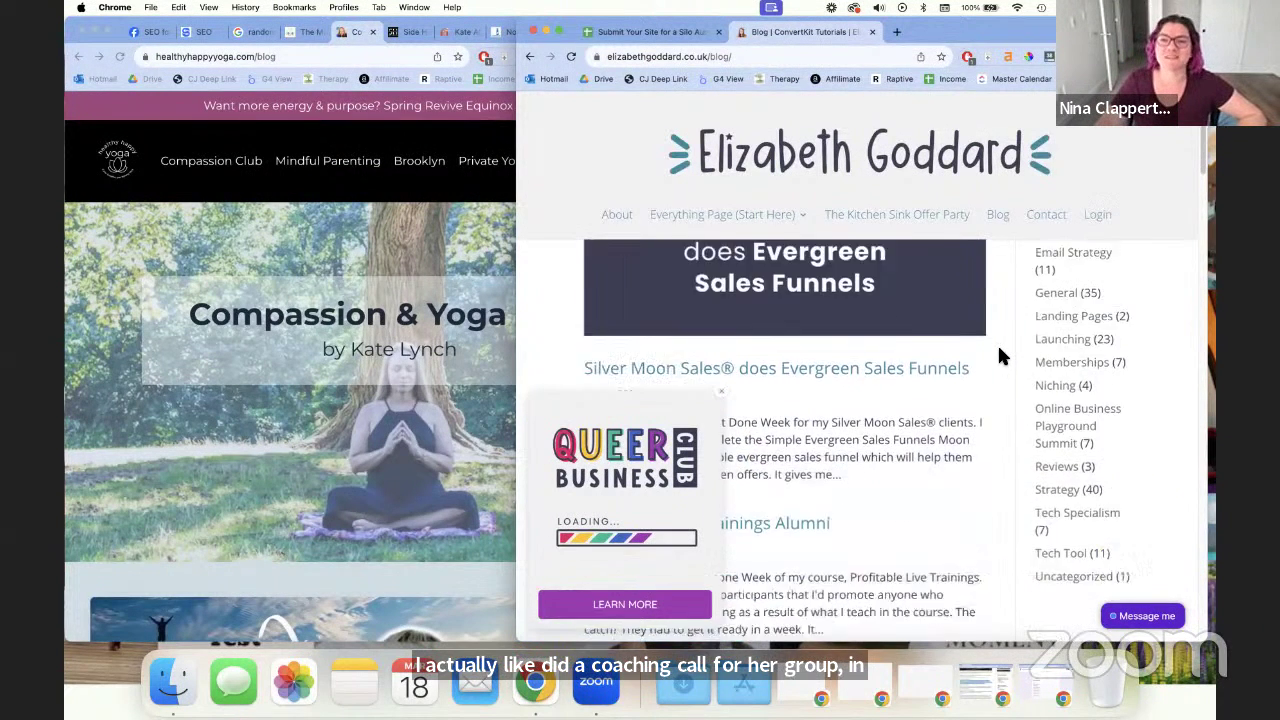
{"action": "scroll", "coordinate": [999, 350], "scroll_direction": "up", "scroll_amount": 3}
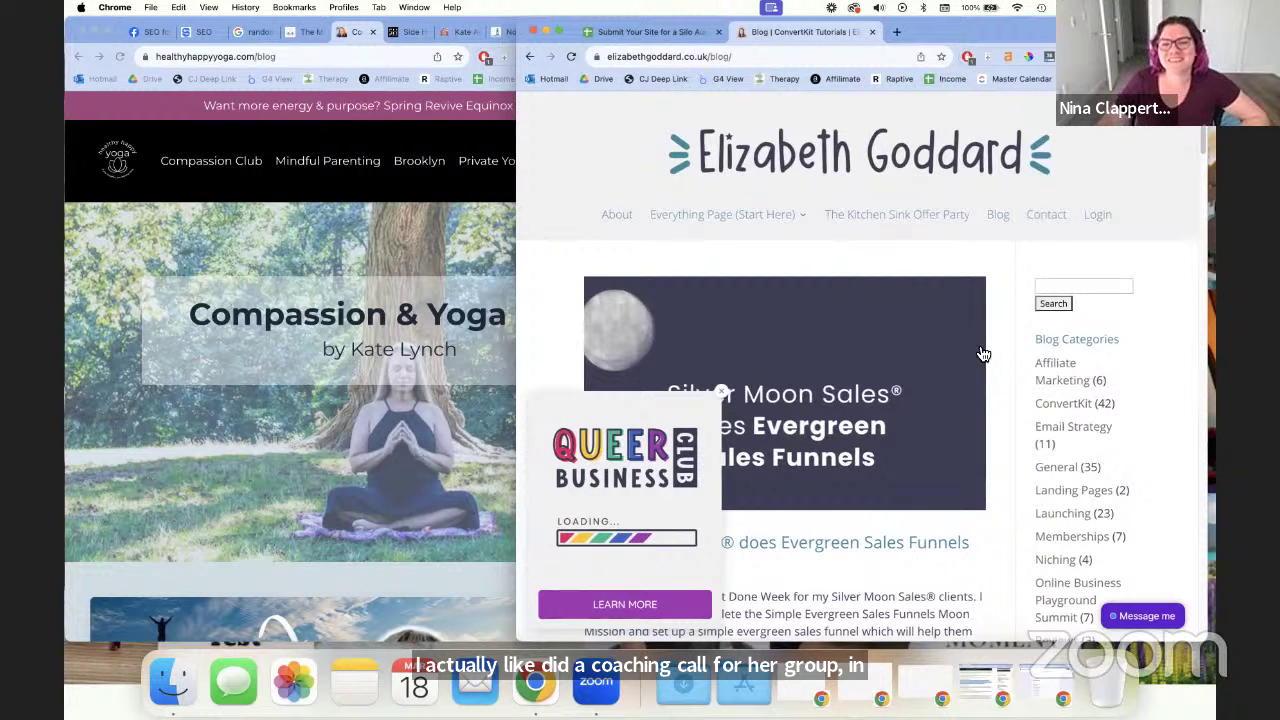
{"action": "left_click", "coordinate": [721, 392]}
{"action": "scroll", "coordinate": [965, 373], "scroll_direction": "down", "scroll_amount": 2}
{"action": "scroll", "coordinate": [990, 370], "scroll_direction": "down", "scroll_amount": 10}
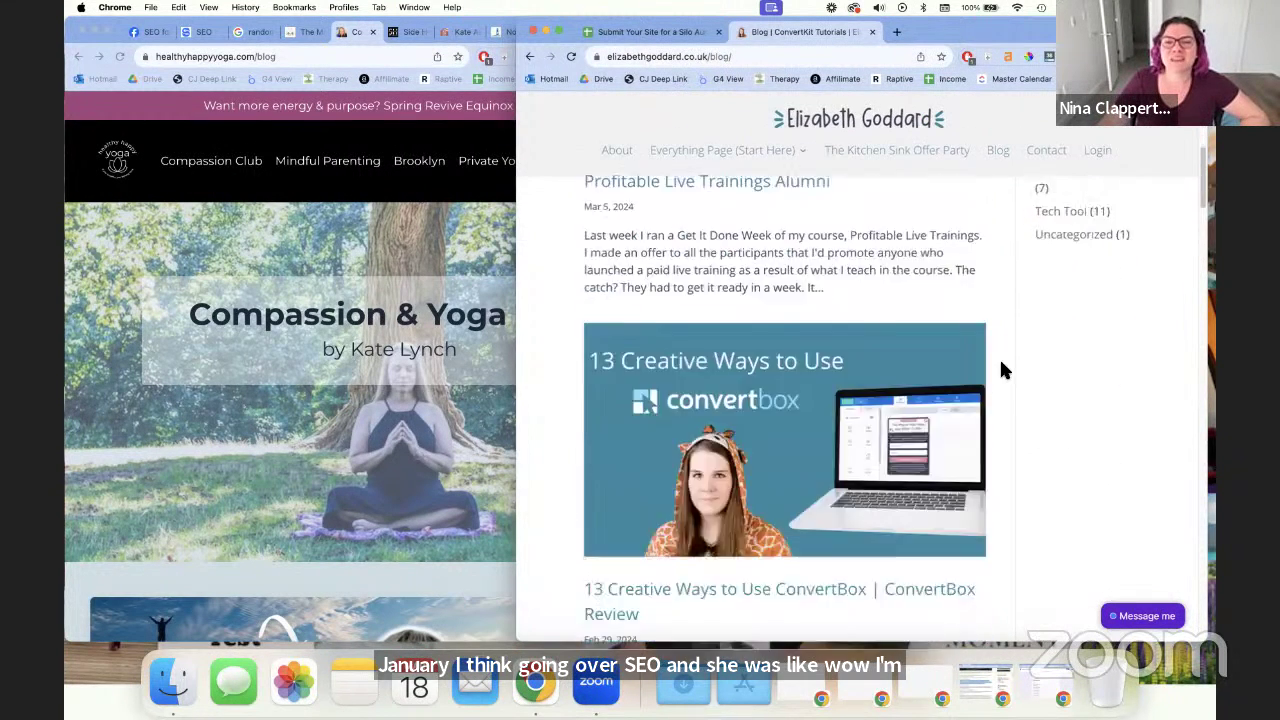
{"action": "scroll", "coordinate": [985, 376], "scroll_direction": "up", "scroll_amount": 15}
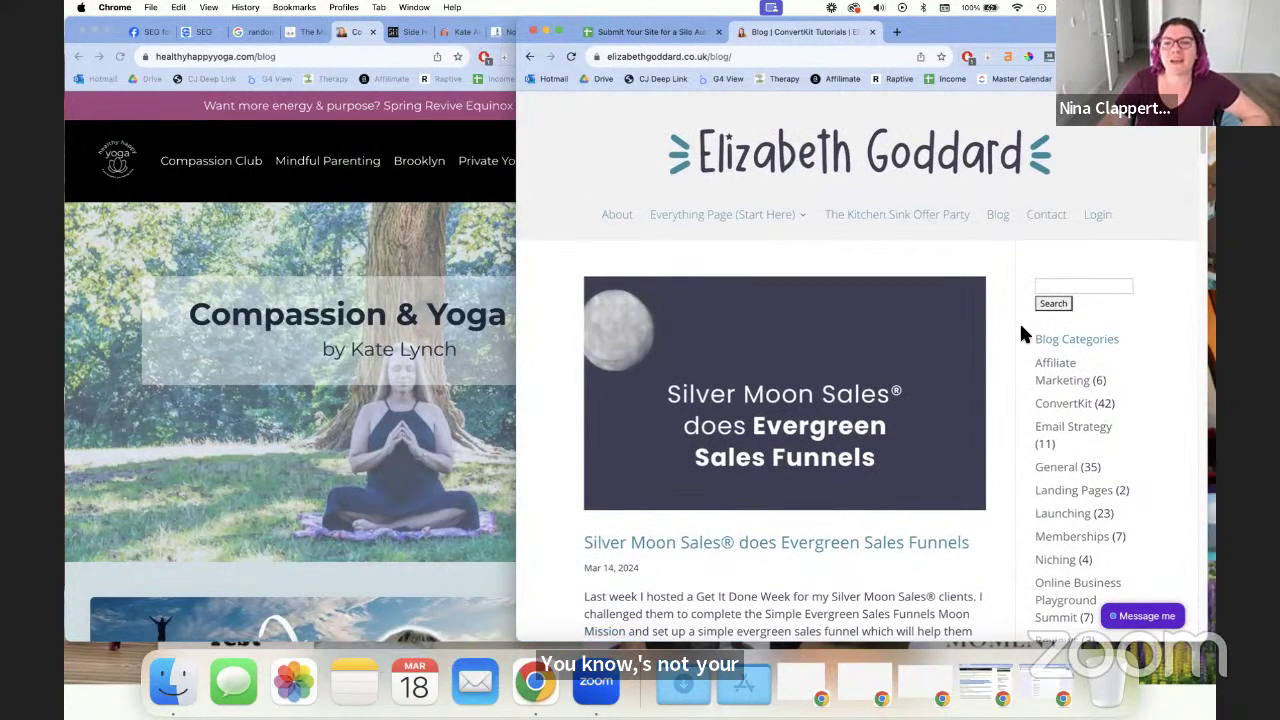
{"action": "scroll", "coordinate": [994, 337], "scroll_direction": "down", "scroll_amount": 5}
{"action": "scroll", "coordinate": [993, 330], "scroll_direction": "up", "scroll_amount": 6}
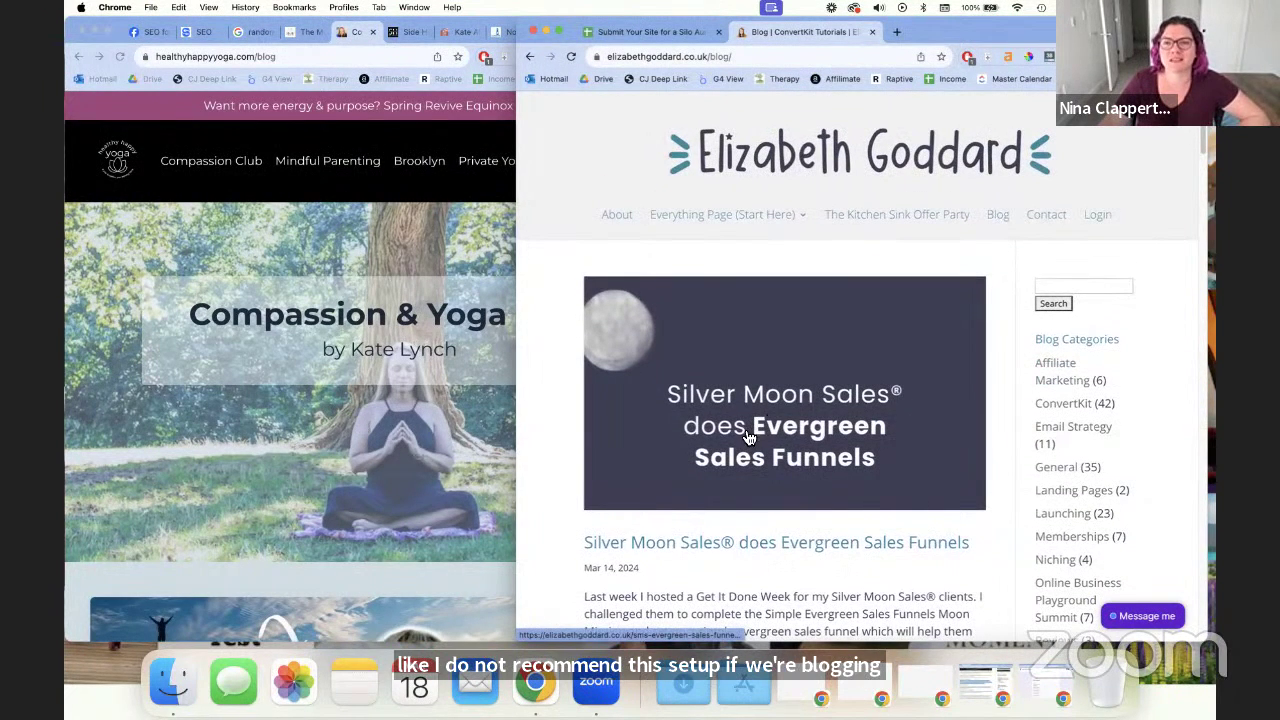
{"action": "left_click", "coordinate": [872, 31]}
Select the yoga blog's silo answer in cell G2 and compare it with the newest posts on its Blog page
{"action": "left_click", "coordinate": [388, 313]}
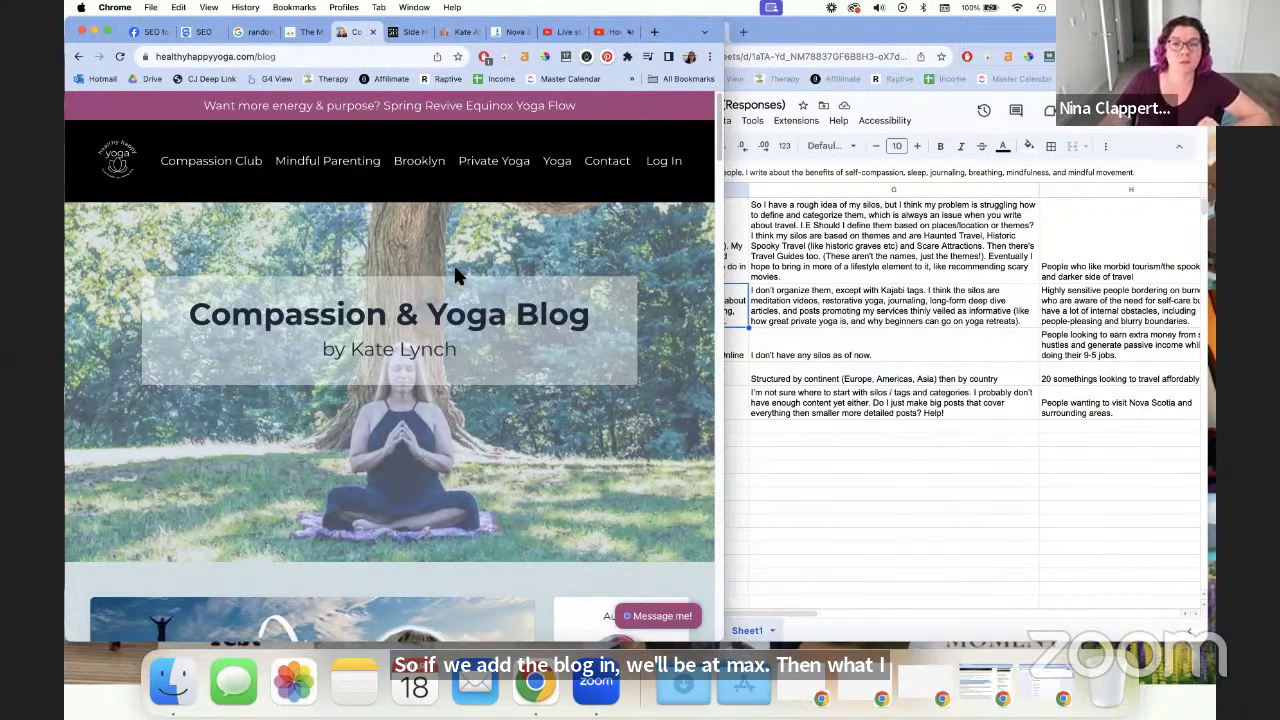
{"action": "left_click", "coordinate": [822, 312]}
{"action": "left_click", "coordinate": [143, 307]}
{"action": "scroll", "coordinate": [400, 330], "scroll_direction": "down", "scroll_amount": 10}
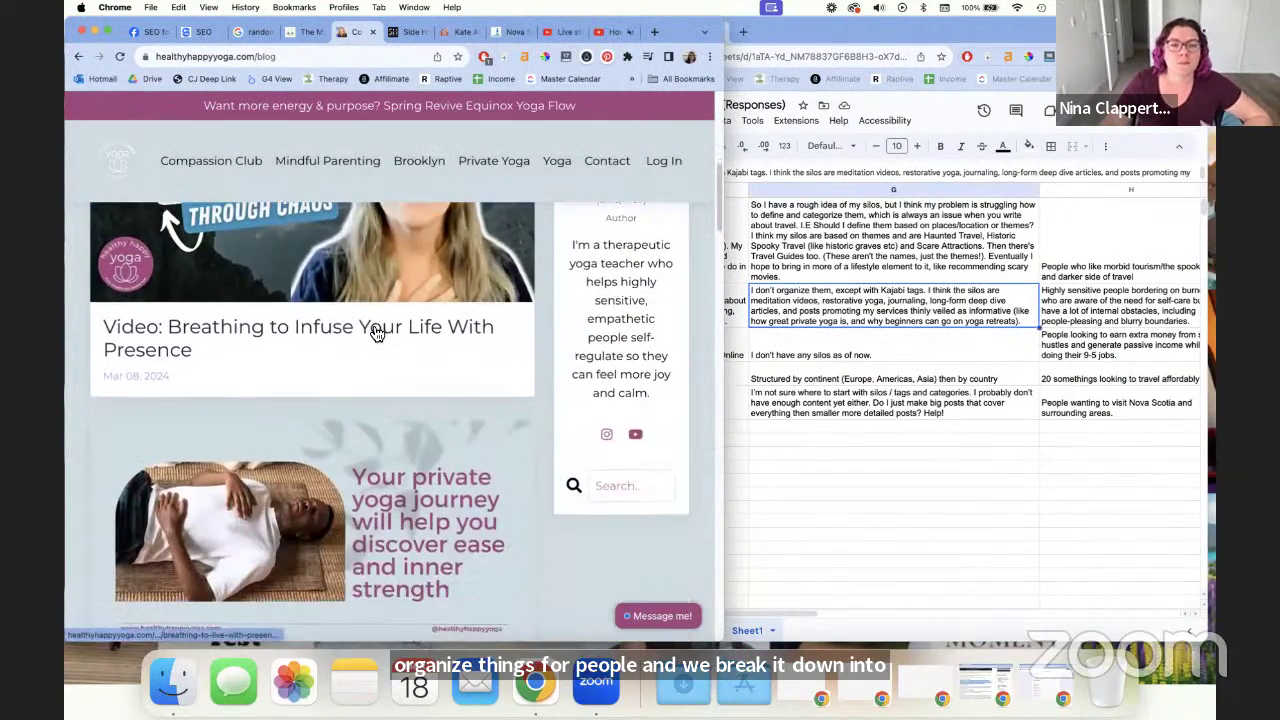
{"action": "scroll", "coordinate": [471, 331], "scroll_direction": "down", "scroll_amount": 4}
Reread the silo answer in cell G2 and check which topics the January 2024 posts on the yoga blog cover
{"action": "left_click", "coordinate": [926, 300]}
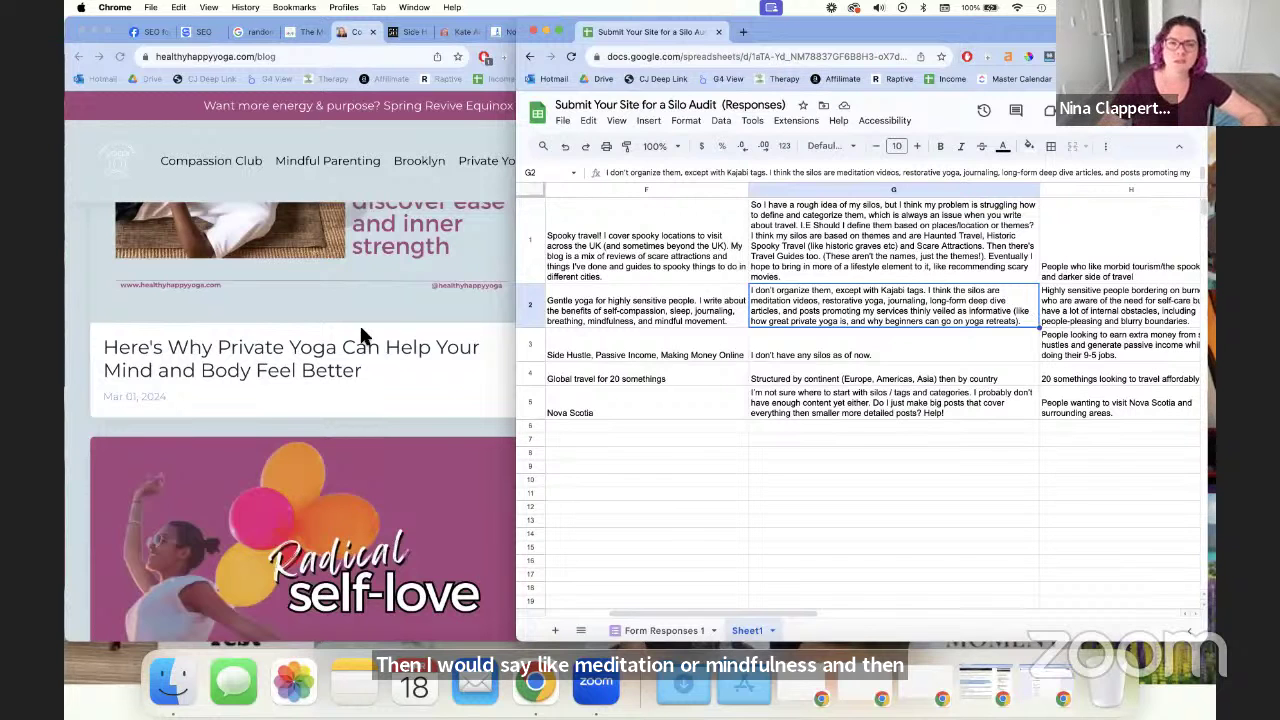
{"action": "scroll", "coordinate": [127, 355], "scroll_direction": "down", "scroll_amount": 10}
{"action": "scroll", "coordinate": [305, 410], "scroll_direction": "down", "scroll_amount": 5}
{"action": "scroll", "coordinate": [330, 412], "scroll_direction": "up", "scroll_amount": 2}
{"action": "scroll", "coordinate": [330, 412], "scroll_direction": "down", "scroll_amount": 3}
{"action": "scroll", "coordinate": [330, 410], "scroll_direction": "down", "scroll_amount": 4}
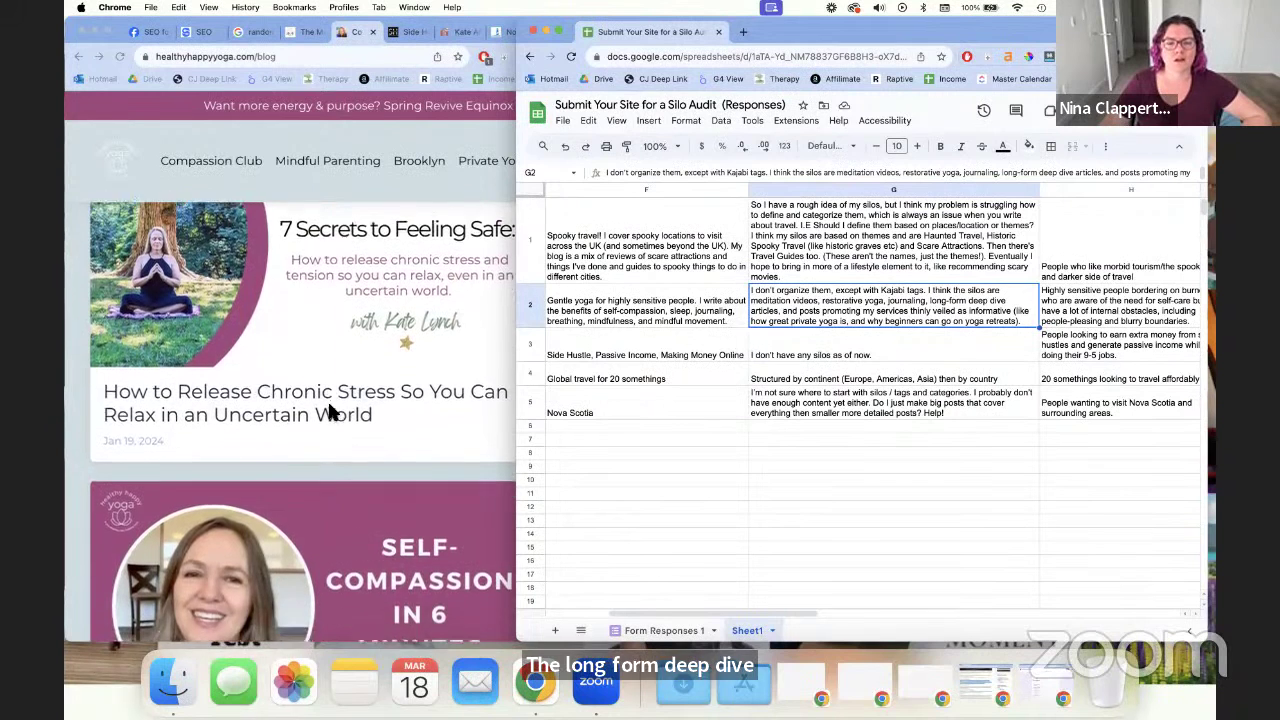
{"action": "scroll", "coordinate": [330, 410], "scroll_direction": "up", "scroll_amount": 1}
{"action": "scroll", "coordinate": [327, 399], "scroll_direction": "up", "scroll_amount": 4}
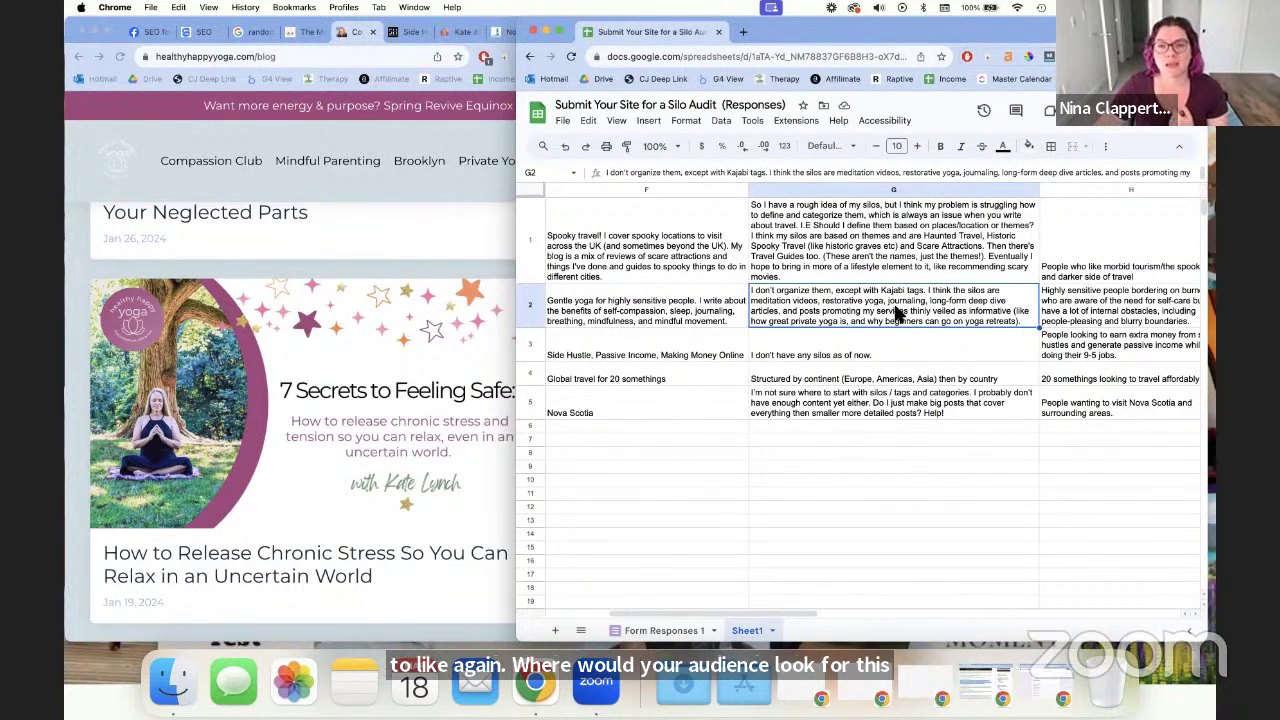
Check the audience answer in cell H2, and open page 8 of the yoga blog to look through its oldest posts
{"action": "left_click", "coordinate": [1104, 310]}
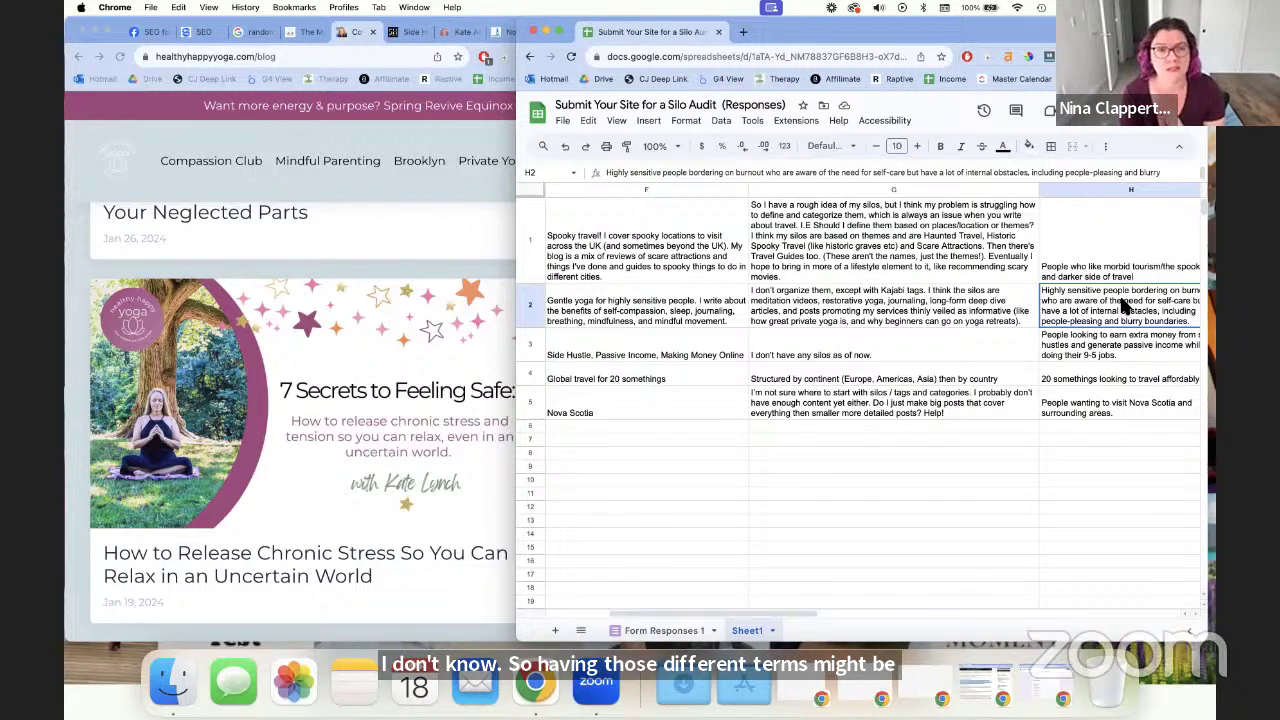
{"action": "left_click", "coordinate": [347, 338]}
{"action": "scroll", "coordinate": [347, 338], "scroll_direction": "down", "scroll_amount": 15}
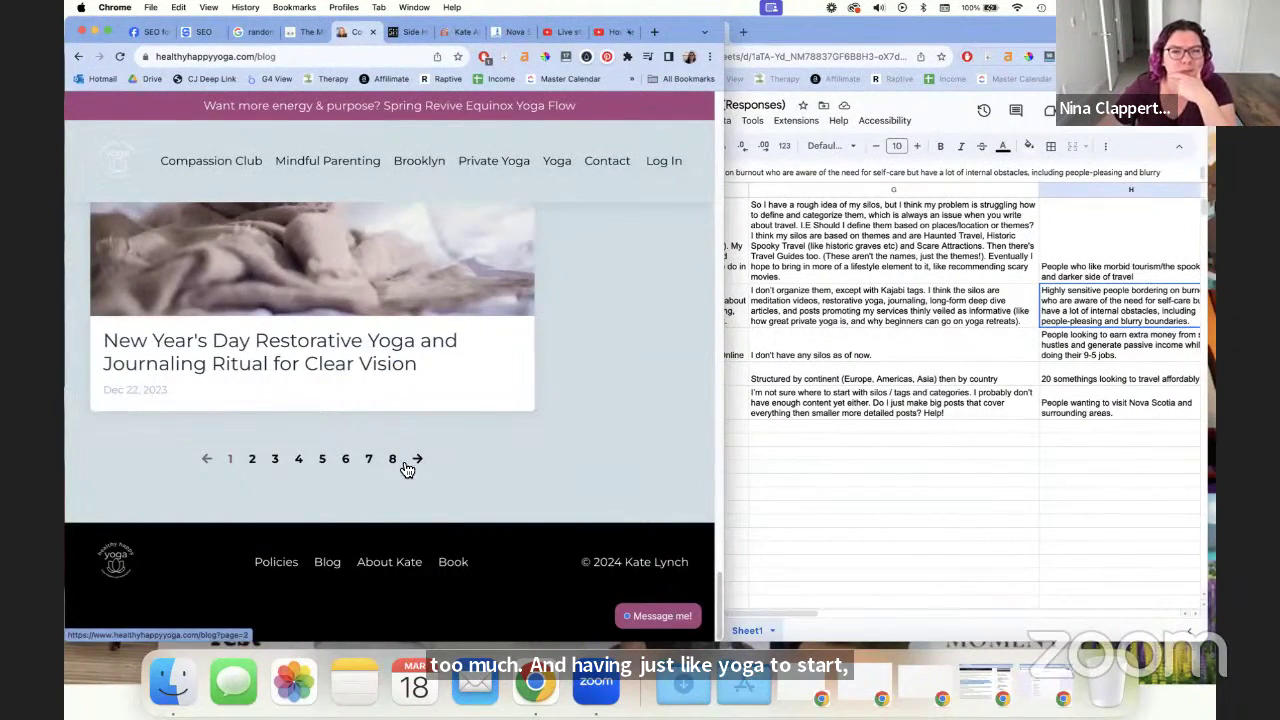
{"action": "left_click", "coordinate": [392, 458]}
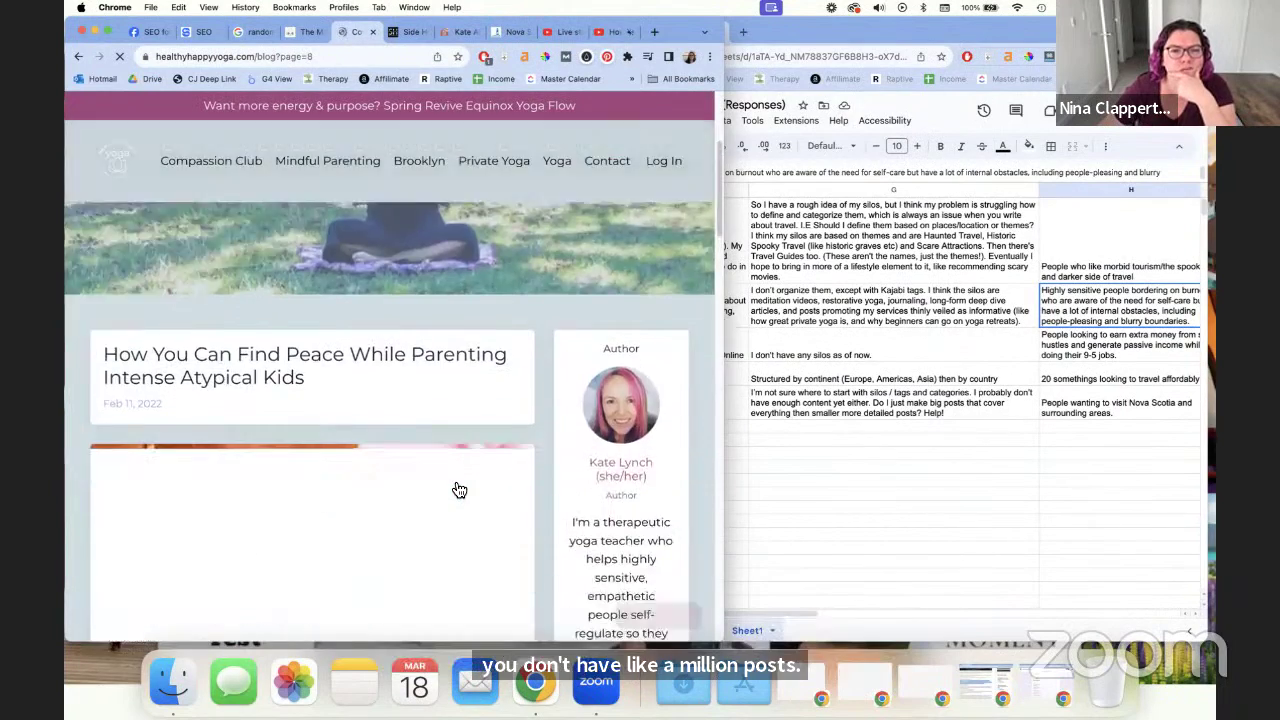
{"action": "scroll", "coordinate": [455, 485], "scroll_direction": "down", "scroll_amount": 10}
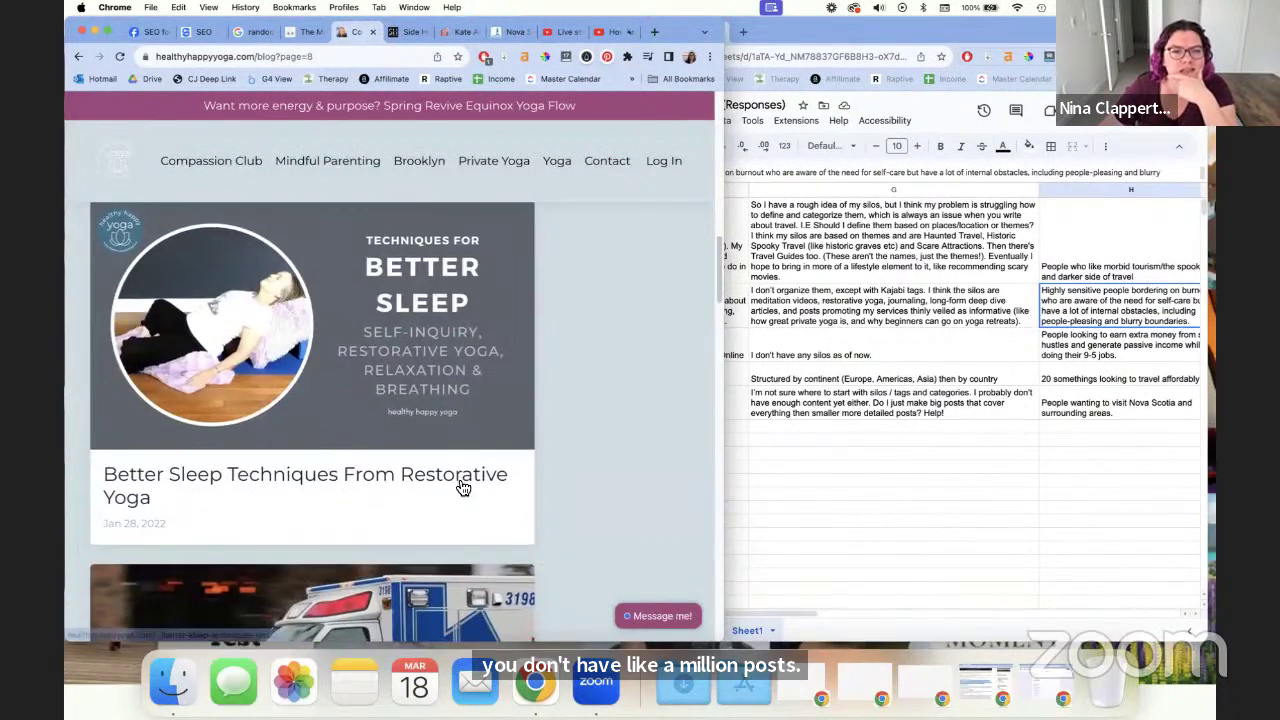
{"action": "scroll", "coordinate": [565, 475], "scroll_direction": "down", "scroll_amount": 3}
{"action": "scroll", "coordinate": [565, 475], "scroll_direction": "up", "scroll_amount": 3}
{"action": "scroll", "coordinate": [566, 477], "scroll_direction": "down", "scroll_amount": 8}
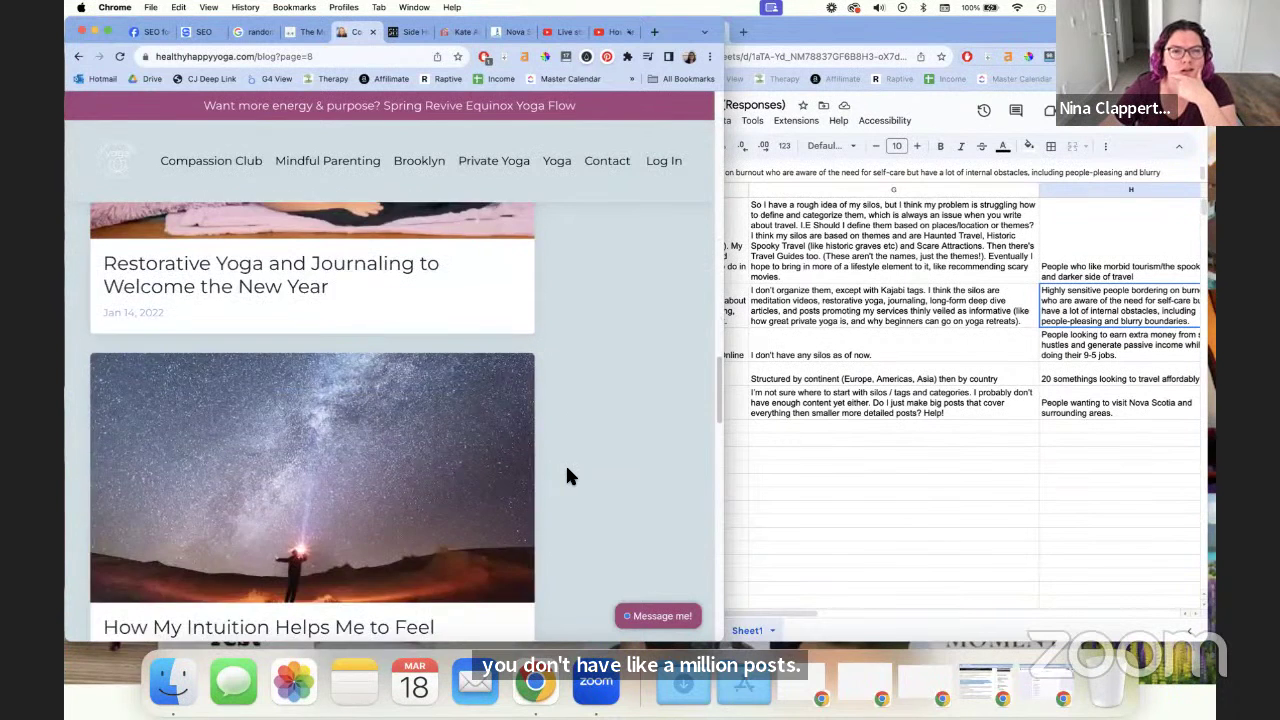
Look through the December 2021 and January 2022 posts on page 8 of the yoga blog for recurring silo topics
{"action": "scroll", "coordinate": [566, 470], "scroll_direction": "down", "scroll_amount": 5}
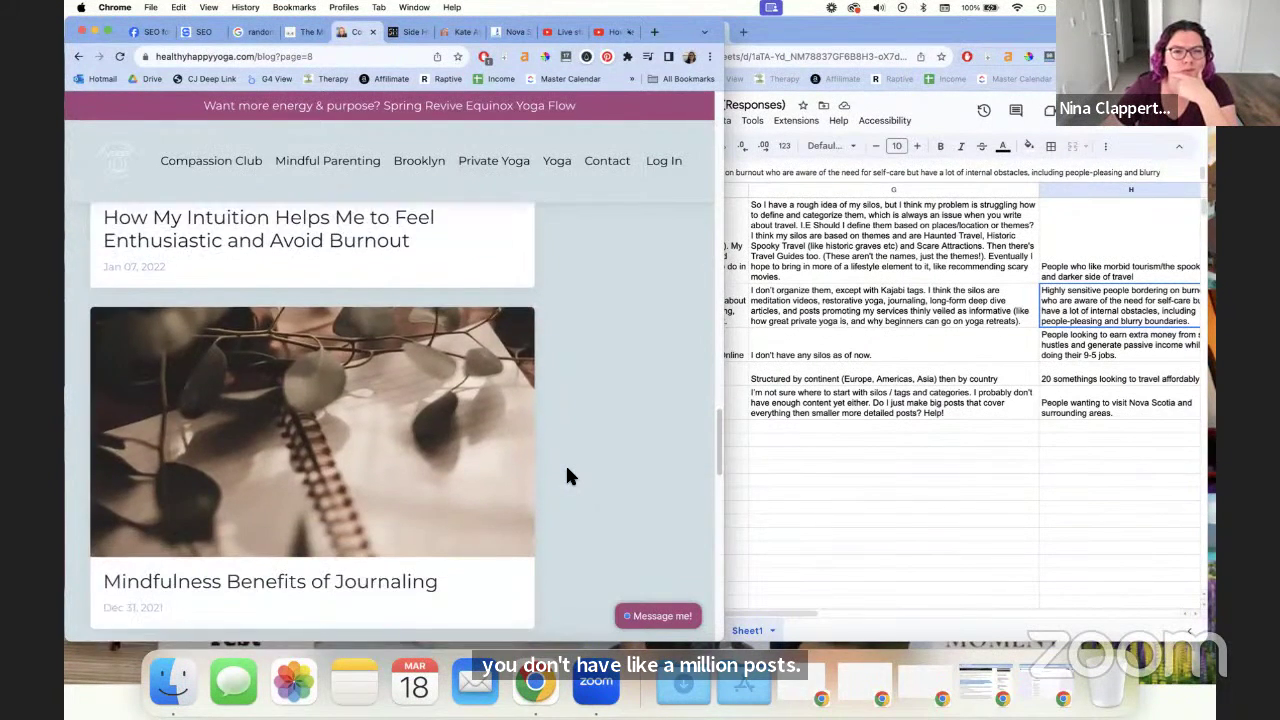
{"action": "scroll", "coordinate": [565, 420], "scroll_direction": "down", "scroll_amount": 4}
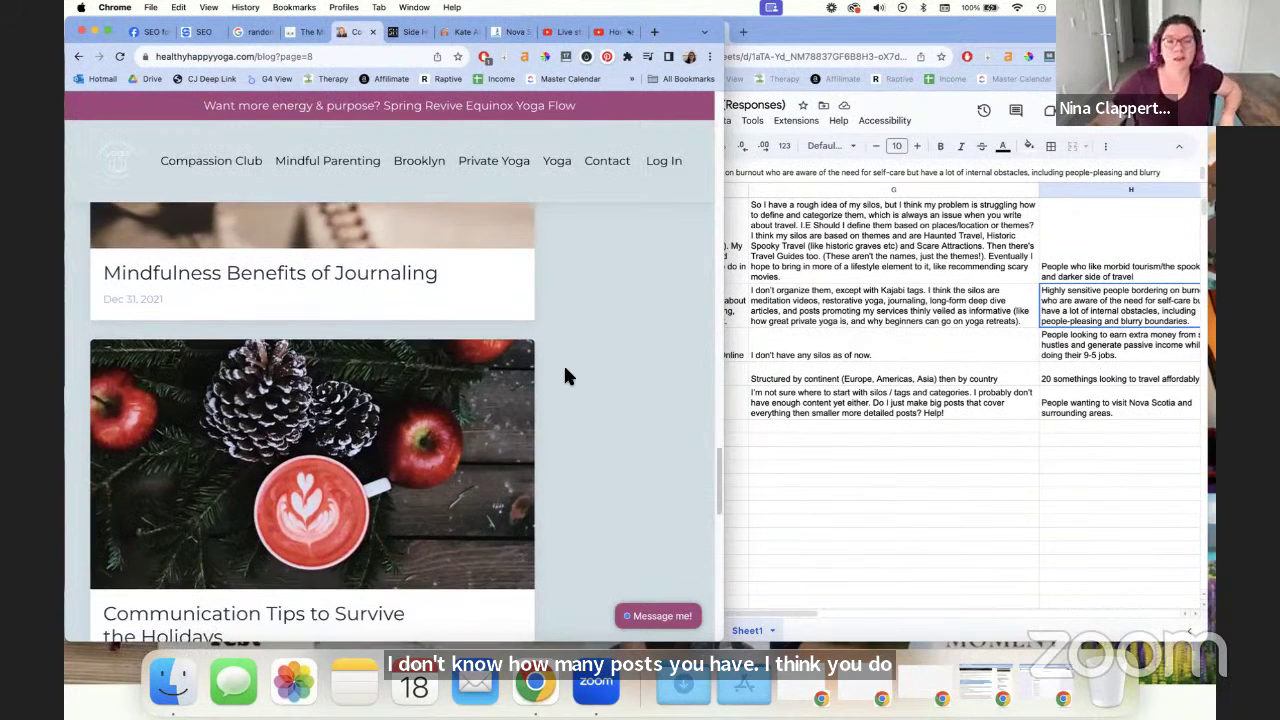
{"action": "scroll", "coordinate": [561, 371], "scroll_direction": "down", "scroll_amount": 5}
{"action": "scroll", "coordinate": [561, 378], "scroll_direction": "down", "scroll_amount": 5}
{"action": "scroll", "coordinate": [561, 378], "scroll_direction": "up", "scroll_amount": 7}
{"action": "scroll", "coordinate": [577, 391], "scroll_direction": "up", "scroll_amount": 6}
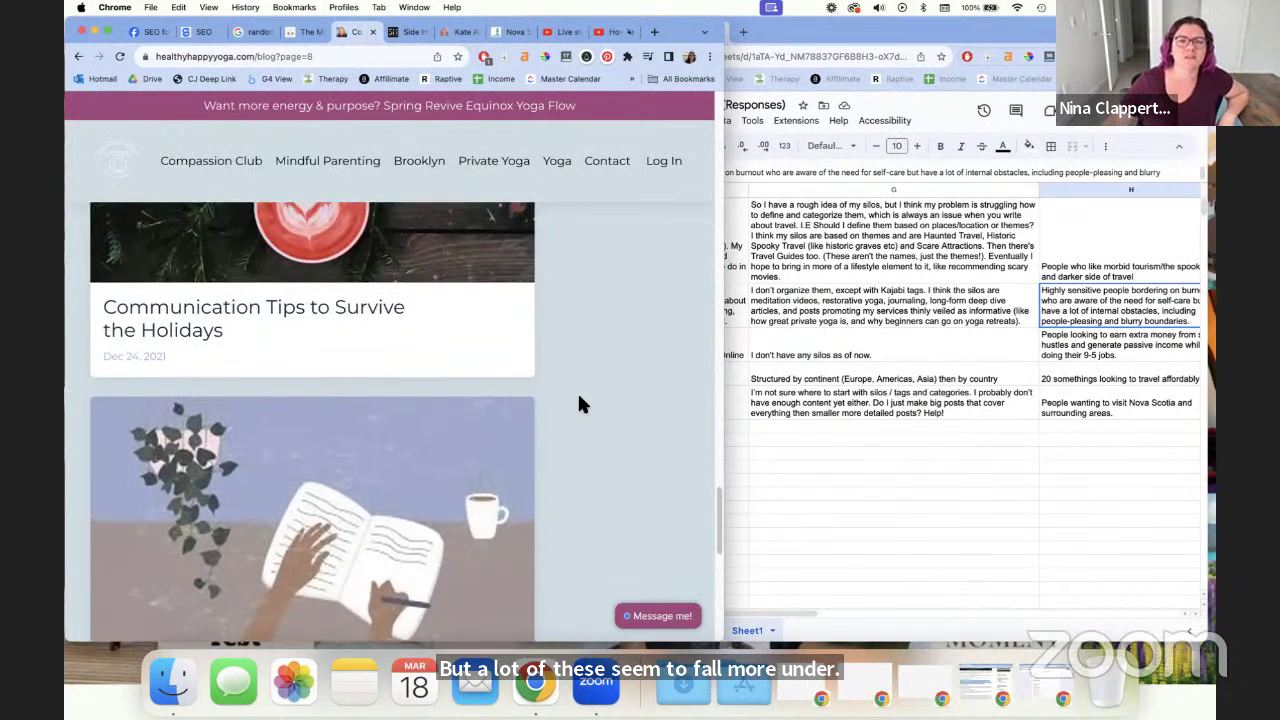
{"action": "scroll", "coordinate": [580, 395], "scroll_direction": "down", "scroll_amount": 3}
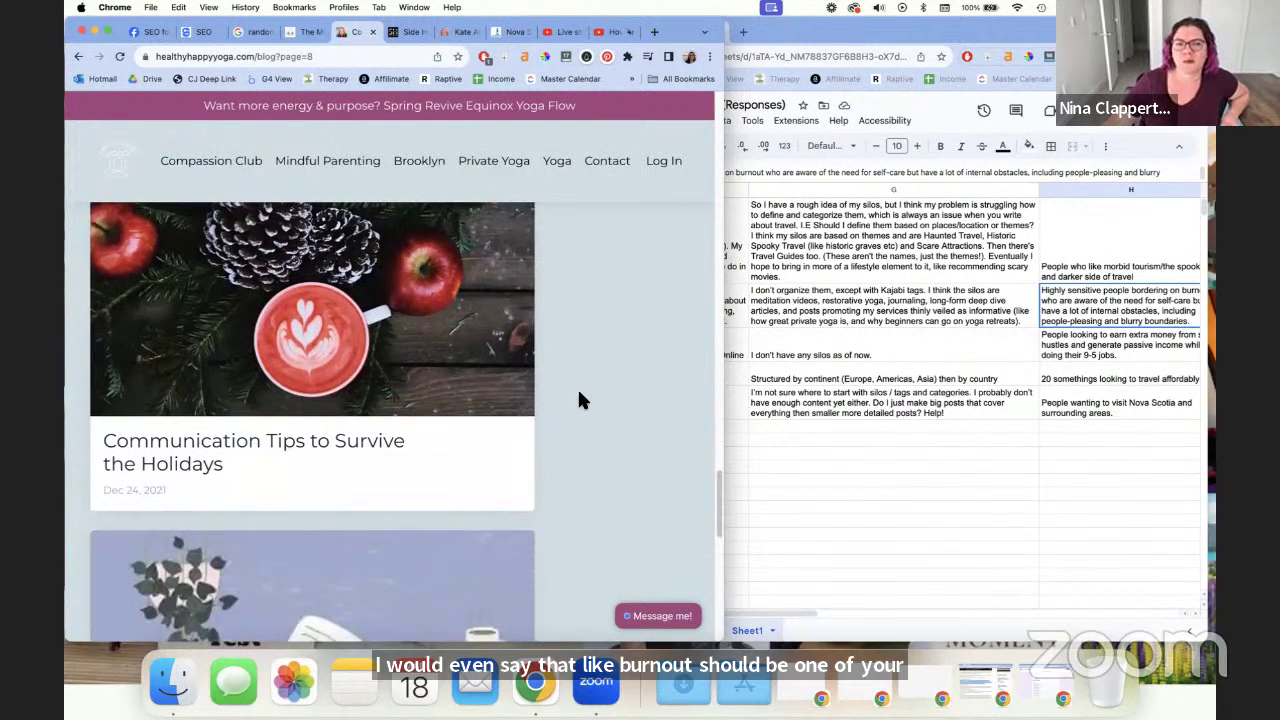
{"action": "scroll", "coordinate": [580, 400], "scroll_direction": "up", "scroll_amount": 2}
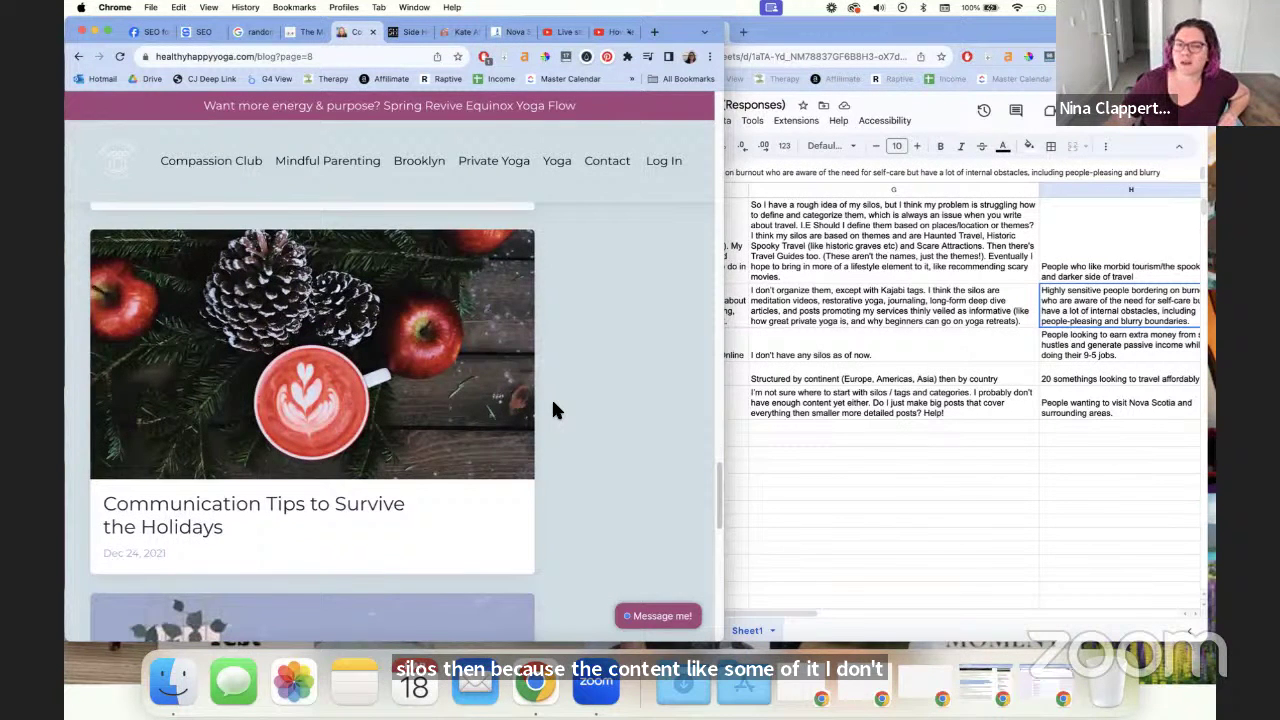
{"action": "scroll", "coordinate": [553, 405], "scroll_direction": "up", "scroll_amount": 6}
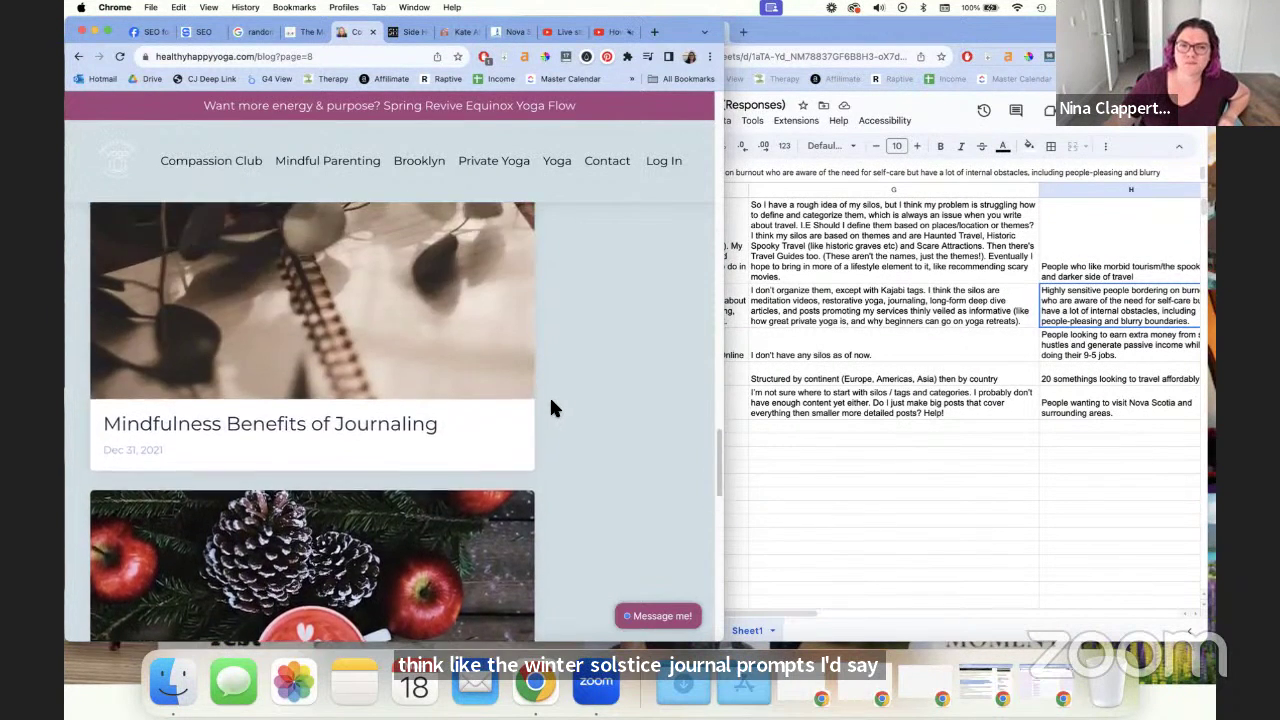
{"action": "scroll", "coordinate": [551, 403], "scroll_direction": "up", "scroll_amount": 11}
{"action": "scroll", "coordinate": [540, 478], "scroll_direction": "up", "scroll_amount": 20}
{"action": "scroll", "coordinate": [549, 482], "scroll_direction": "up", "scroll_amount": 15}
{"action": "scroll", "coordinate": [548, 482], "scroll_direction": "down", "scroll_amount": 5}
{"action": "scroll", "coordinate": [548, 482], "scroll_direction": "up", "scroll_amount": 7}
{"action": "scroll", "coordinate": [548, 482], "scroll_direction": "up", "scroll_amount": 7}
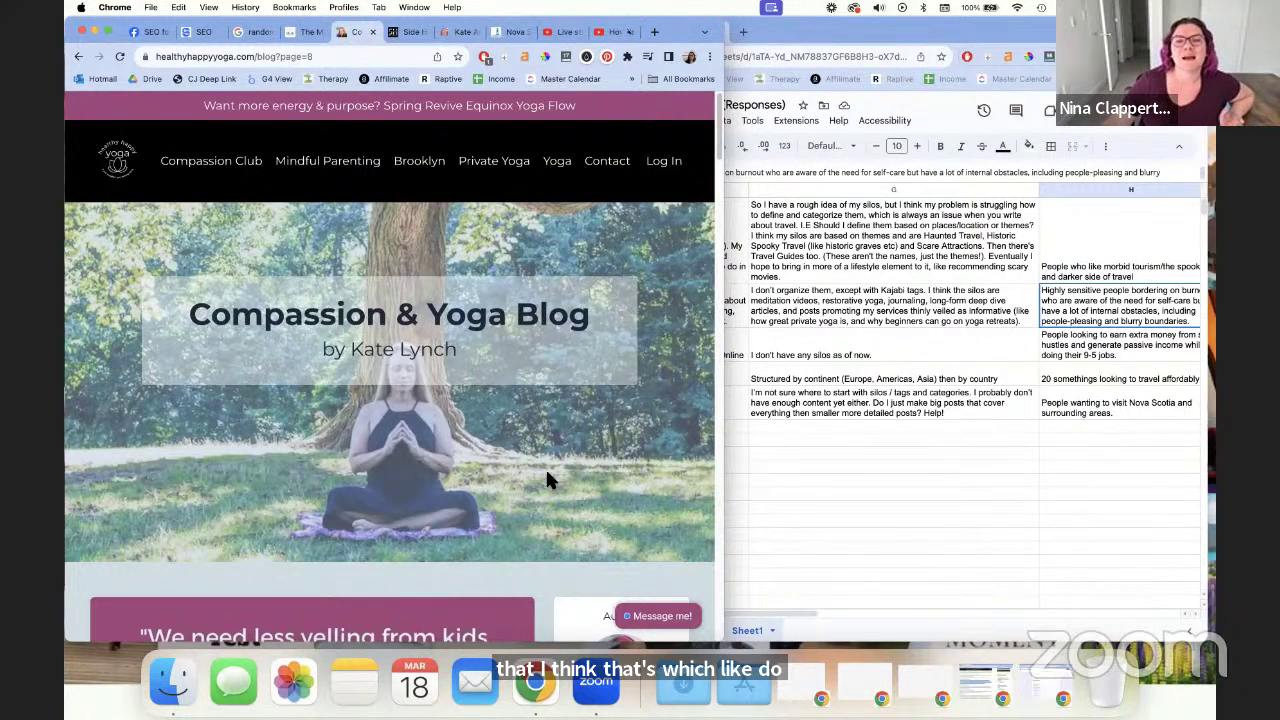
Reread the silo answer in cell G2 and compare it with the first posts on page 8 of the yoga blog
{"action": "left_click", "coordinate": [866, 322]}
{"action": "left_click", "coordinate": [866, 322]}
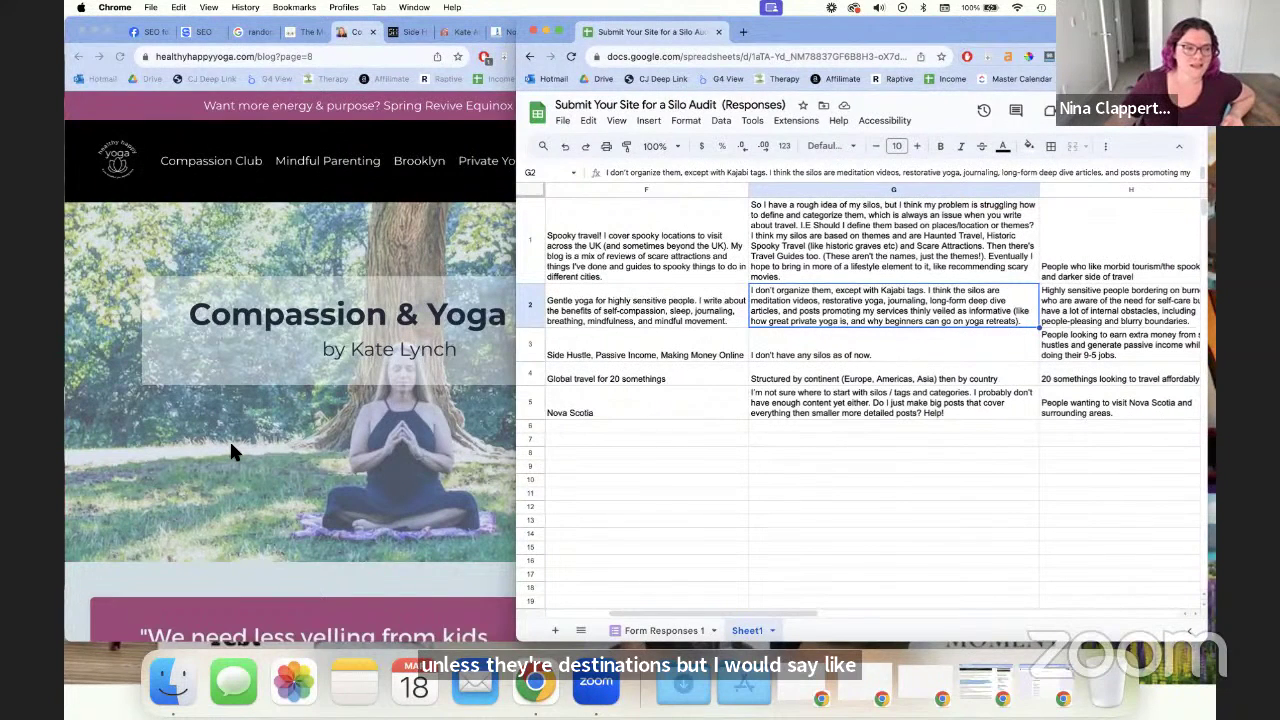
{"action": "scroll", "coordinate": [231, 450], "scroll_direction": "down", "scroll_amount": 10}
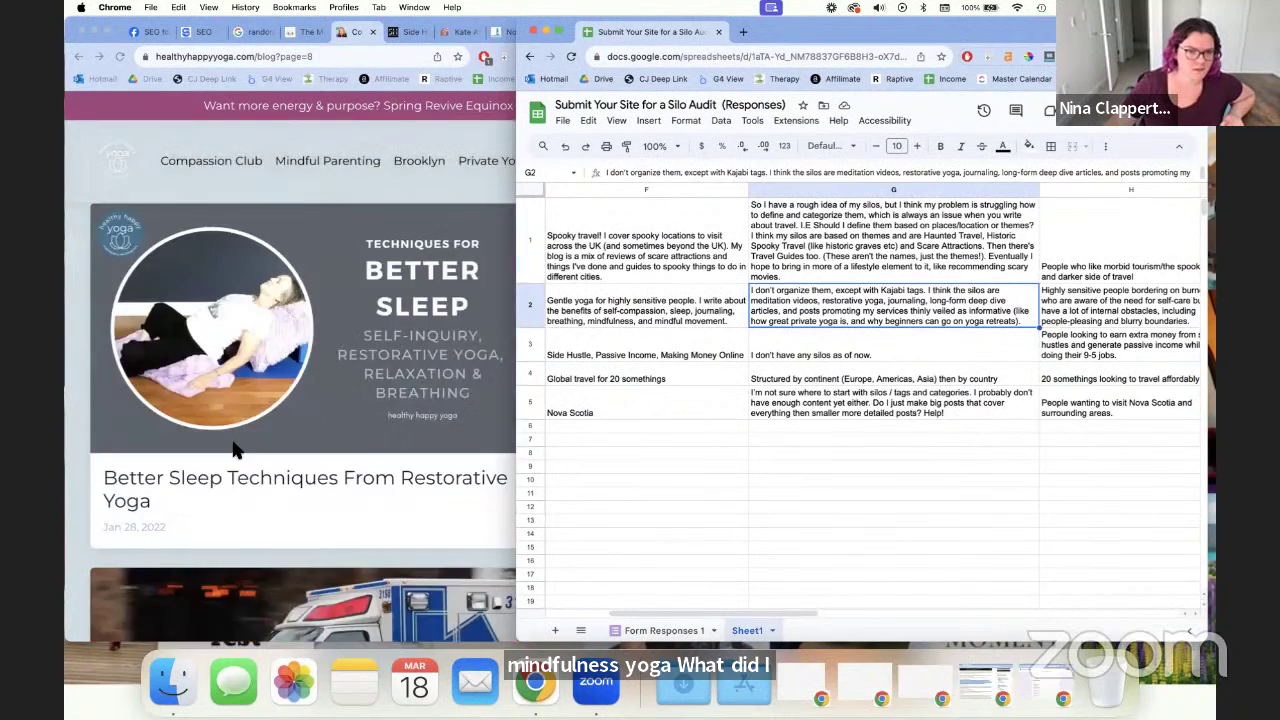
{"action": "scroll", "coordinate": [233, 450], "scroll_direction": "up", "scroll_amount": 10}
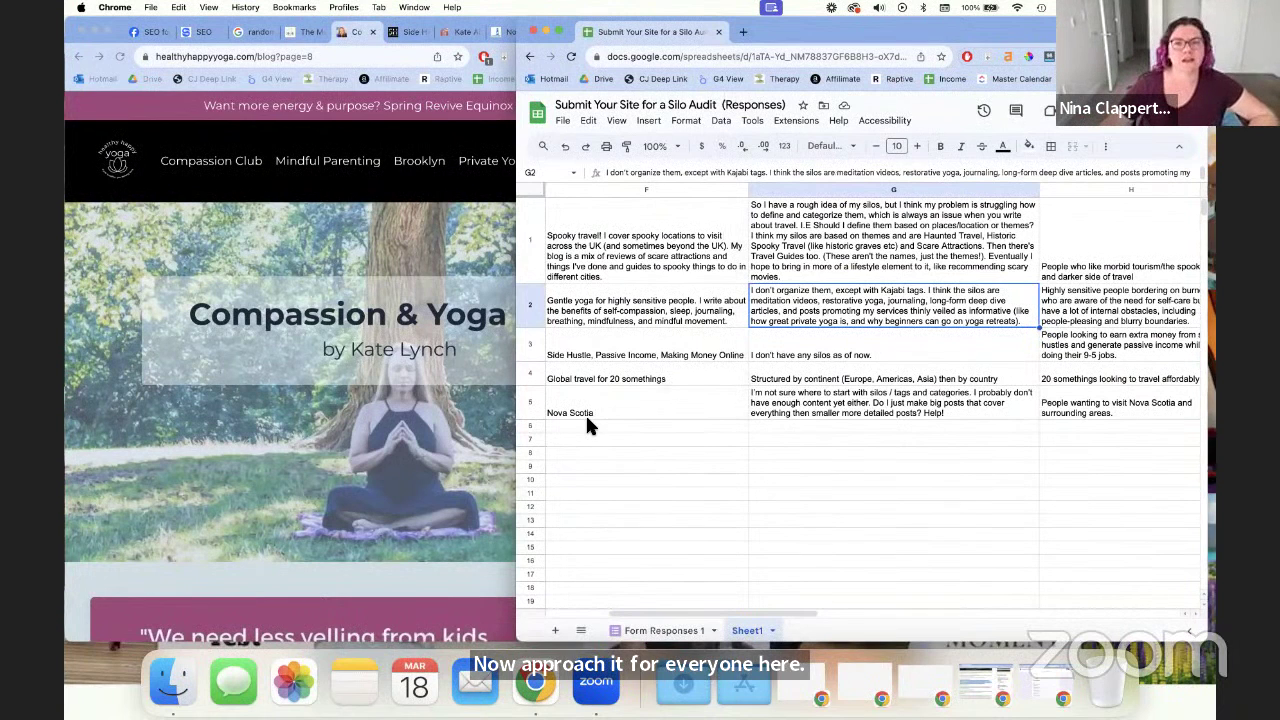
Open the She Knows SEO site's XML sitemap index at sheknowsseo.co/sitemap_index.xml
{"action": "left_click", "coordinate": [394, 366]}
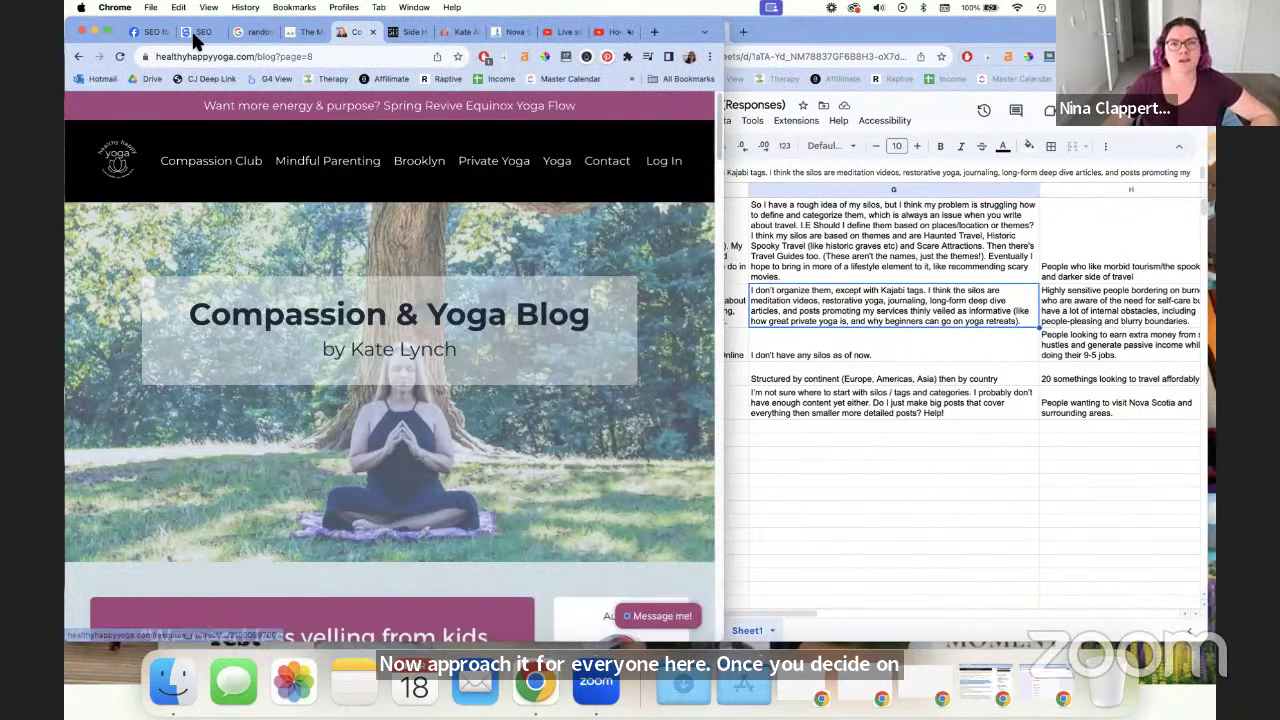
{"action": "left_click", "coordinate": [195, 31]}
{"action": "left_click_drag", "start_coordinate": [229, 62], "coordinate": [395, 57]}
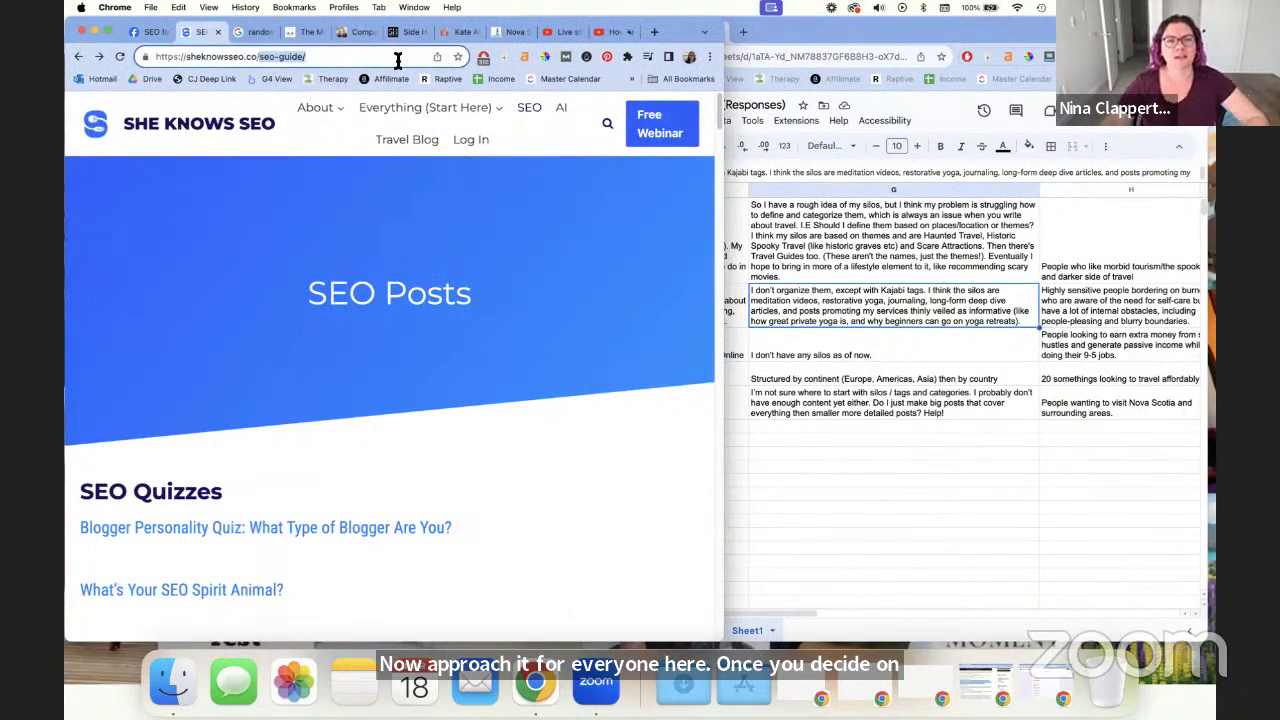
{"action": "type", "text": "sitemap_index.xml"}
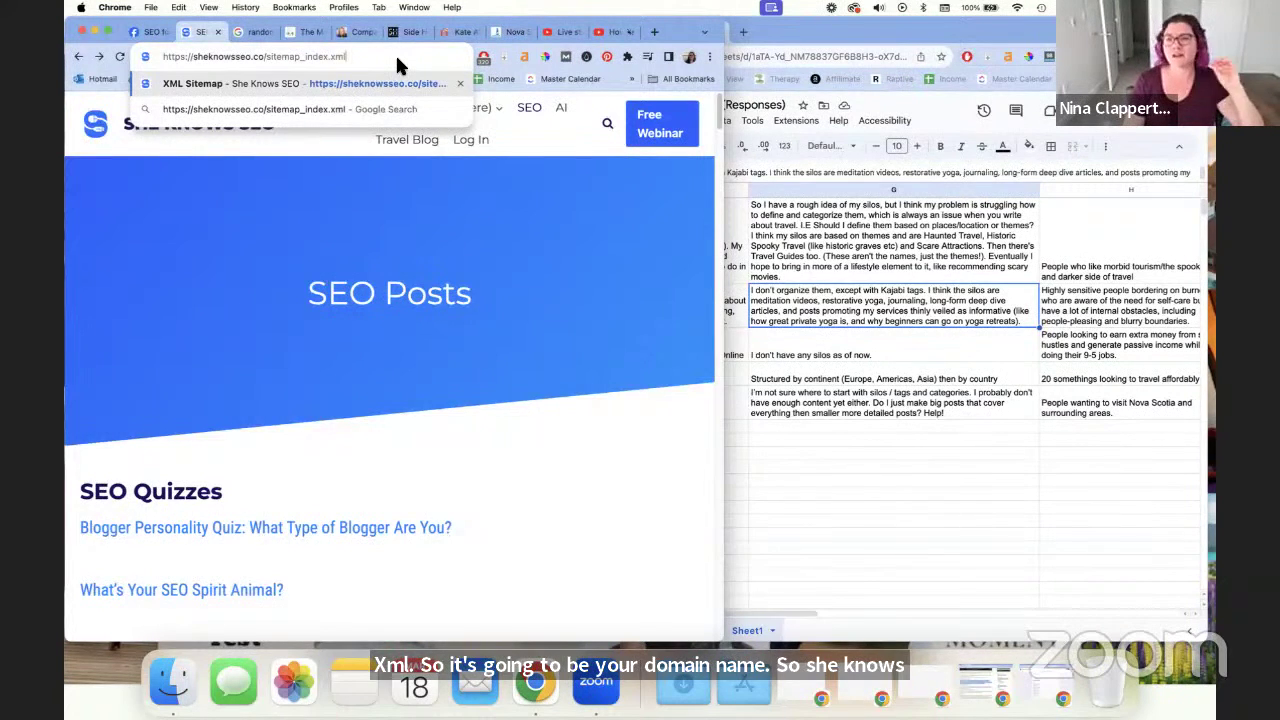
{"action": "key", "text": "Return"}
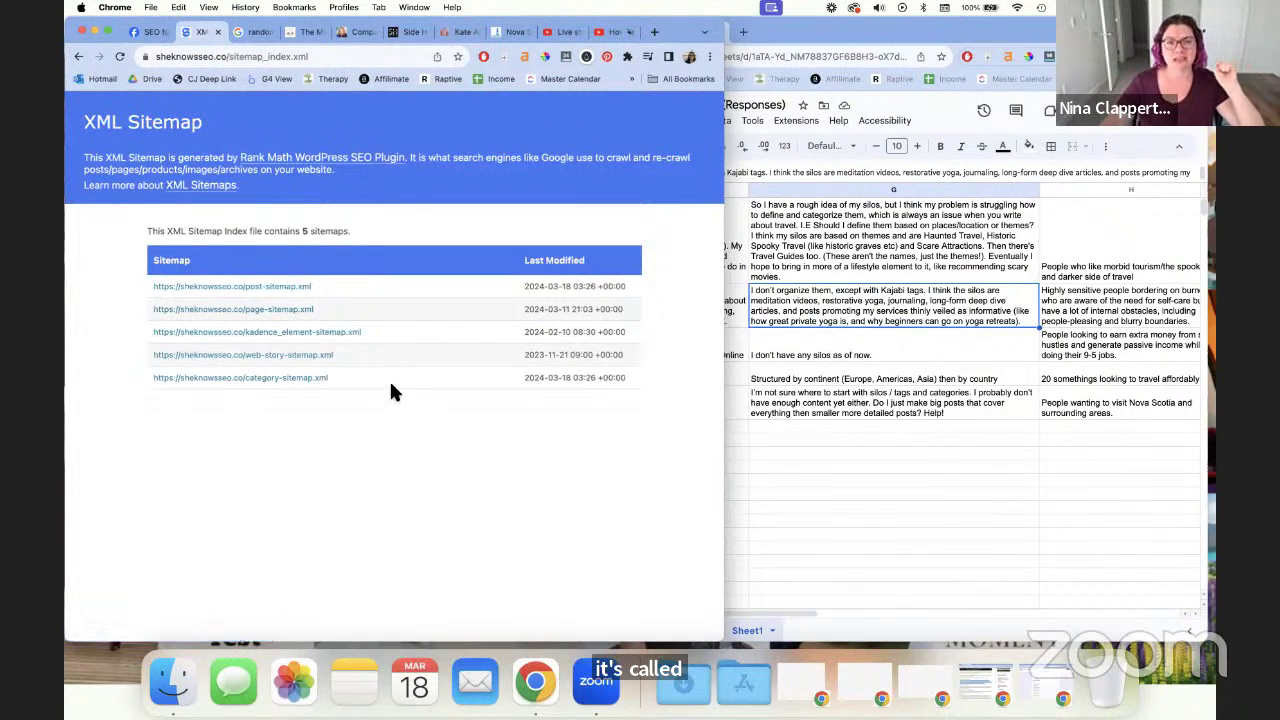
Open the post sitemap from the index and look through its list of blog post URLs
{"action": "left_click", "coordinate": [302, 292]}
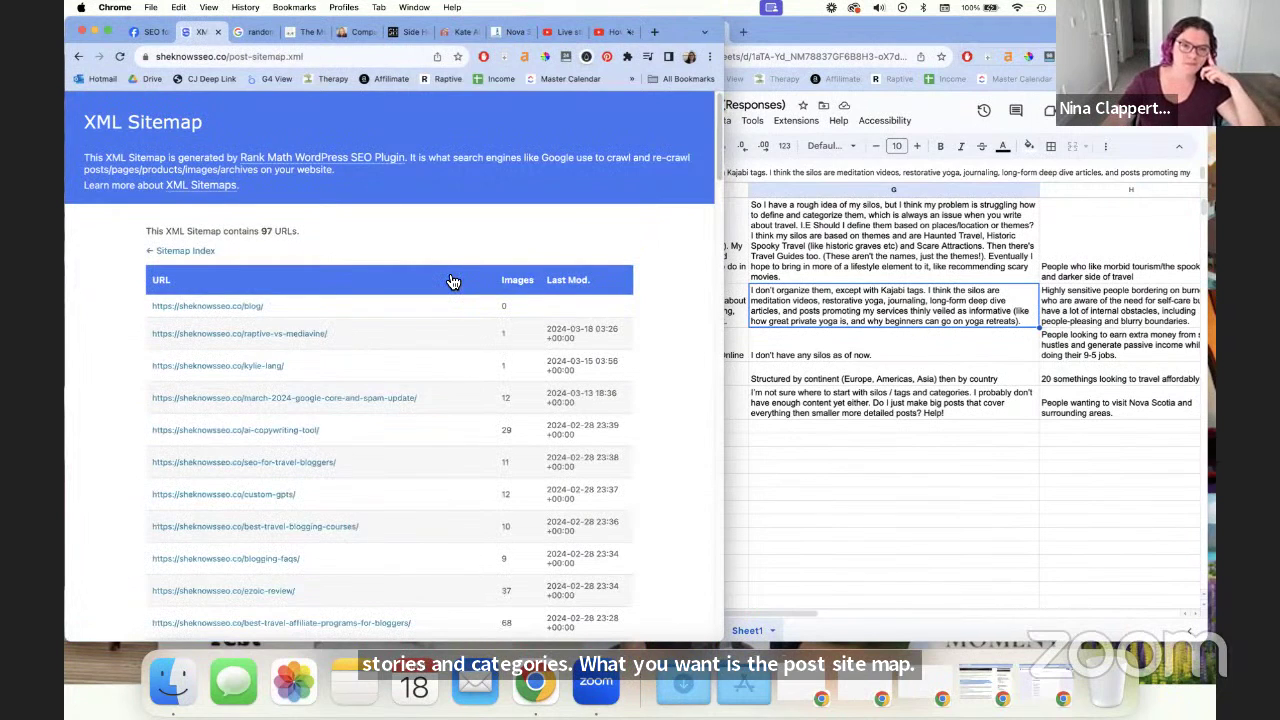
{"action": "scroll", "coordinate": [443, 284], "scroll_direction": "down", "scroll_amount": 20}
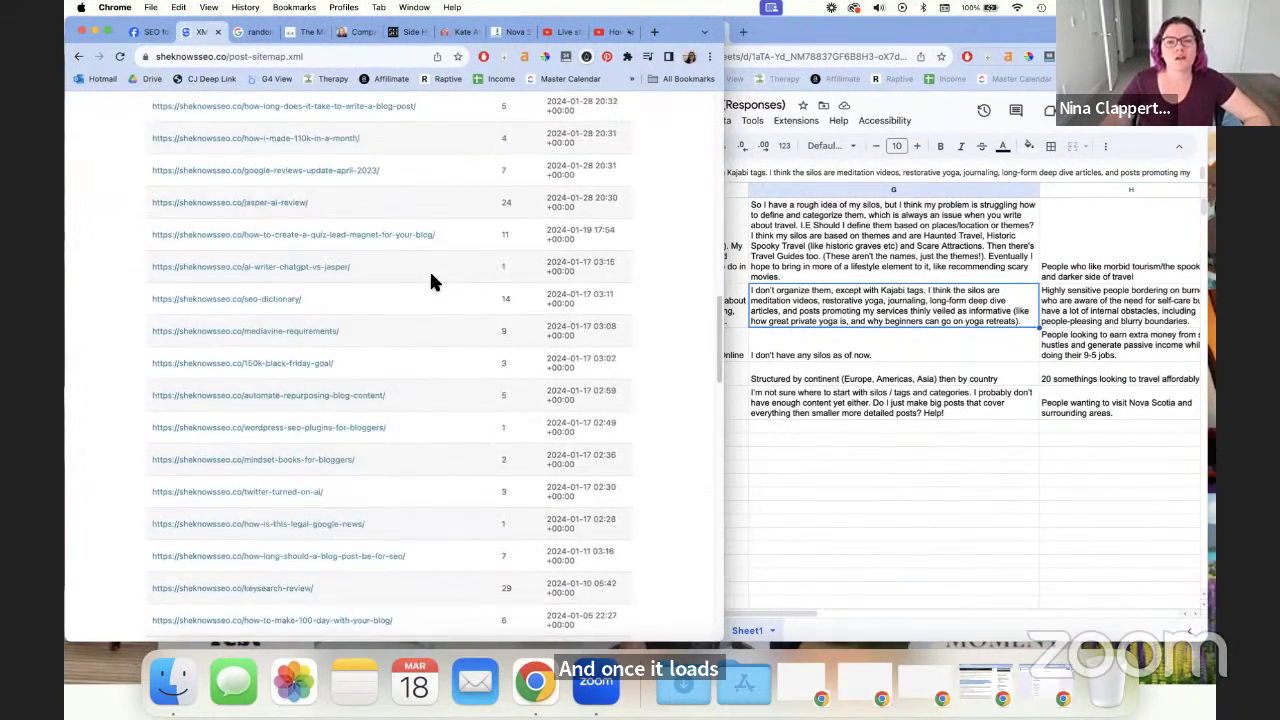
{"action": "scroll", "coordinate": [432, 282], "scroll_direction": "up", "scroll_amount": 20}
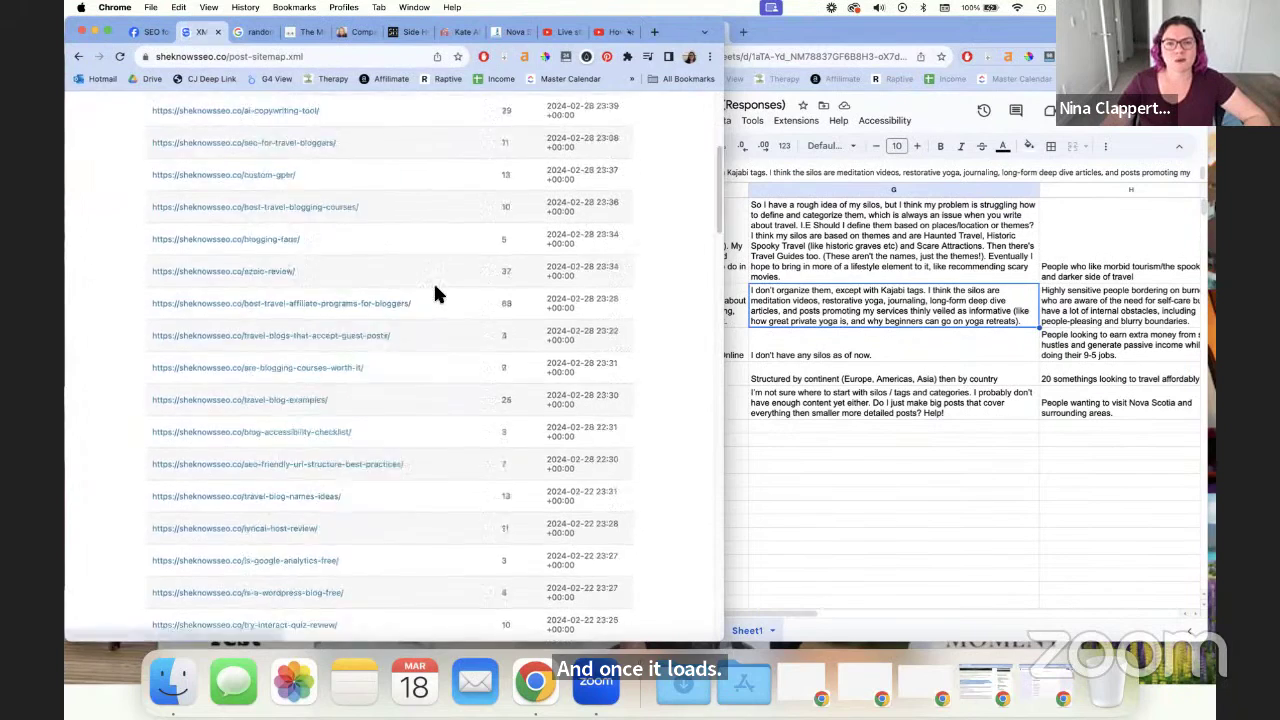
{"action": "scroll", "coordinate": [440, 296], "scroll_direction": "down", "scroll_amount": 20}
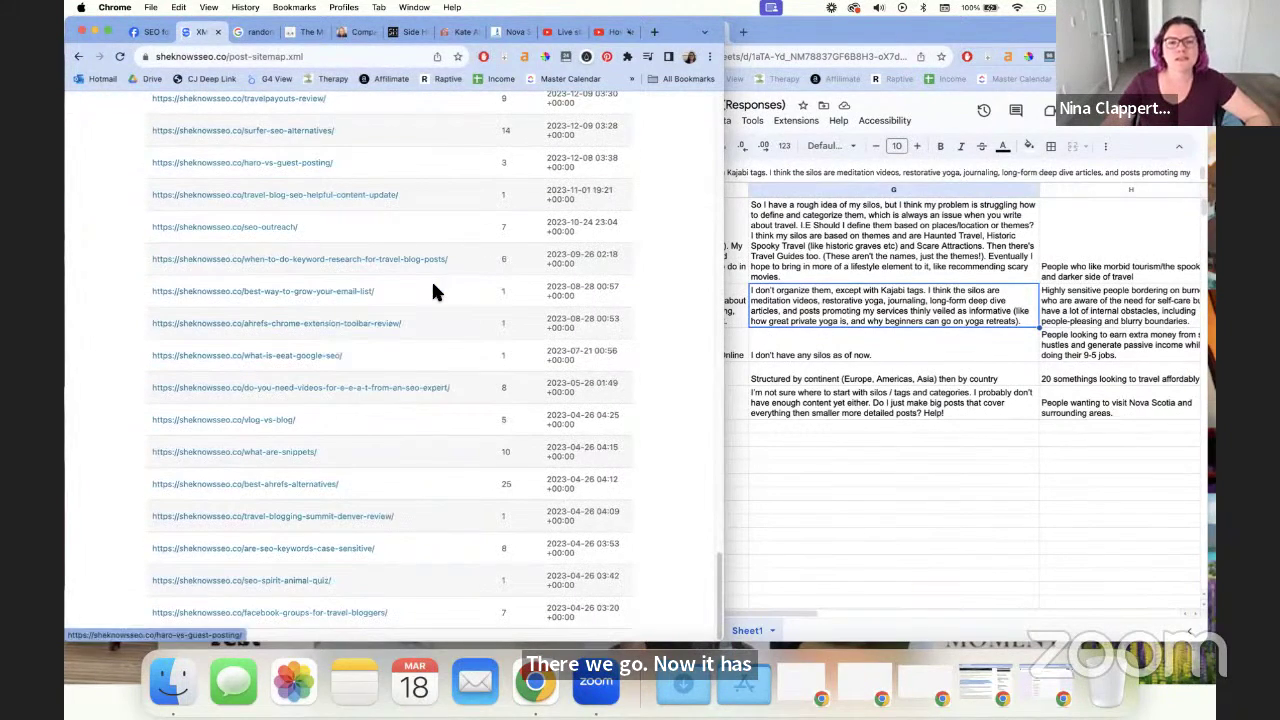
{"action": "scroll", "coordinate": [441, 177], "scroll_direction": "up", "scroll_amount": 15}
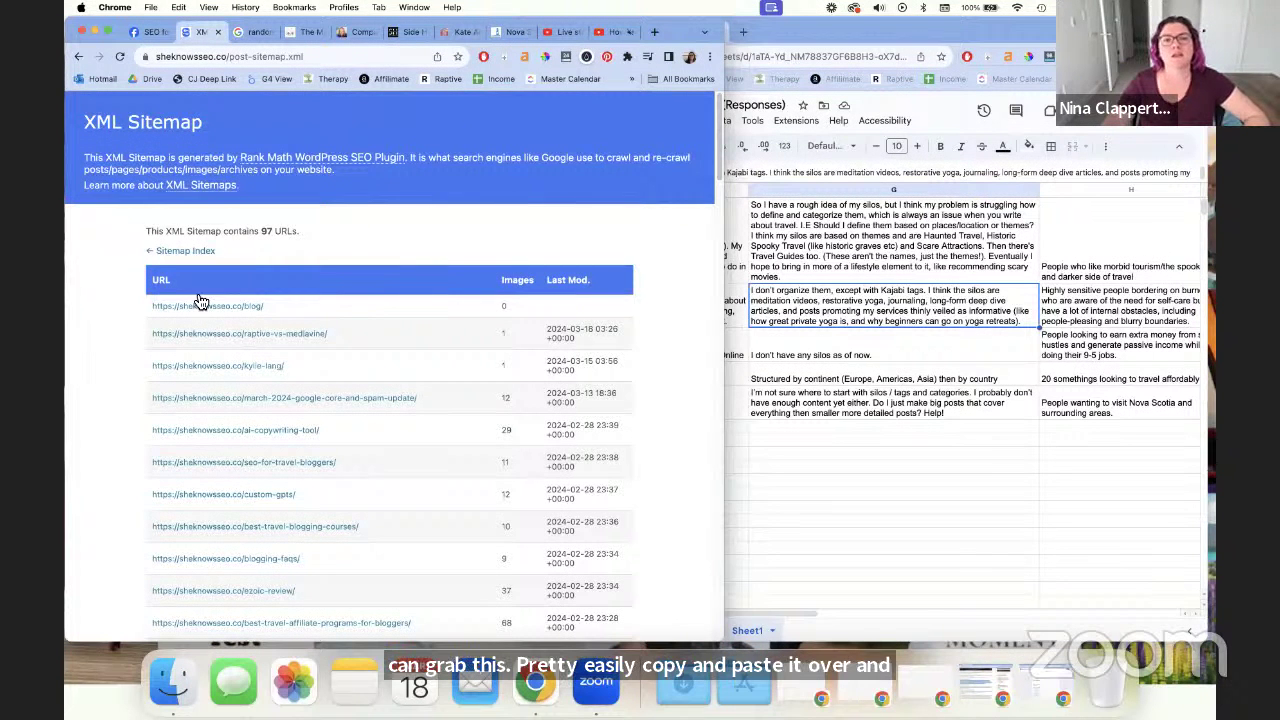
Copy the post sitemap's table of URLs, images and modification dates into a new sheet of the silo audit spreadsheet
{"action": "left_click_drag", "start_coordinate": [307, 397], "coordinate": [671, 618]}
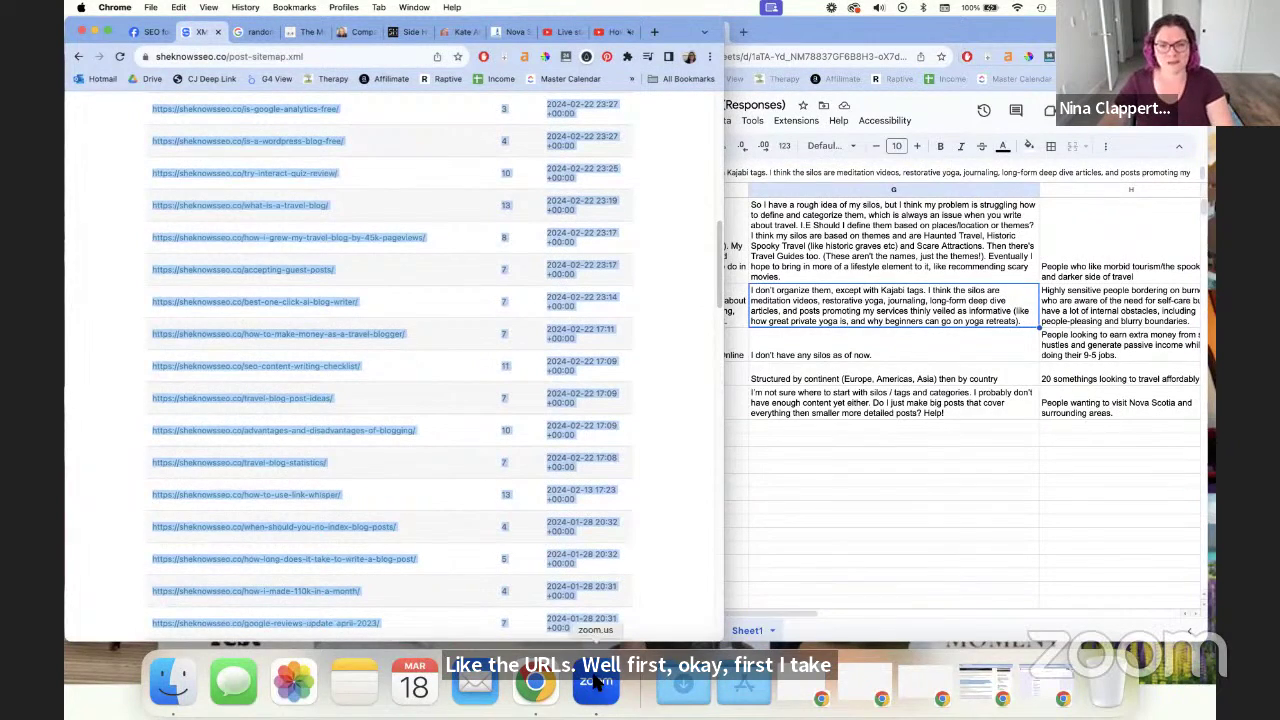
{"action": "left_click", "coordinate": [745, 700]}
{"action": "left_click", "coordinate": [1147, 479]}
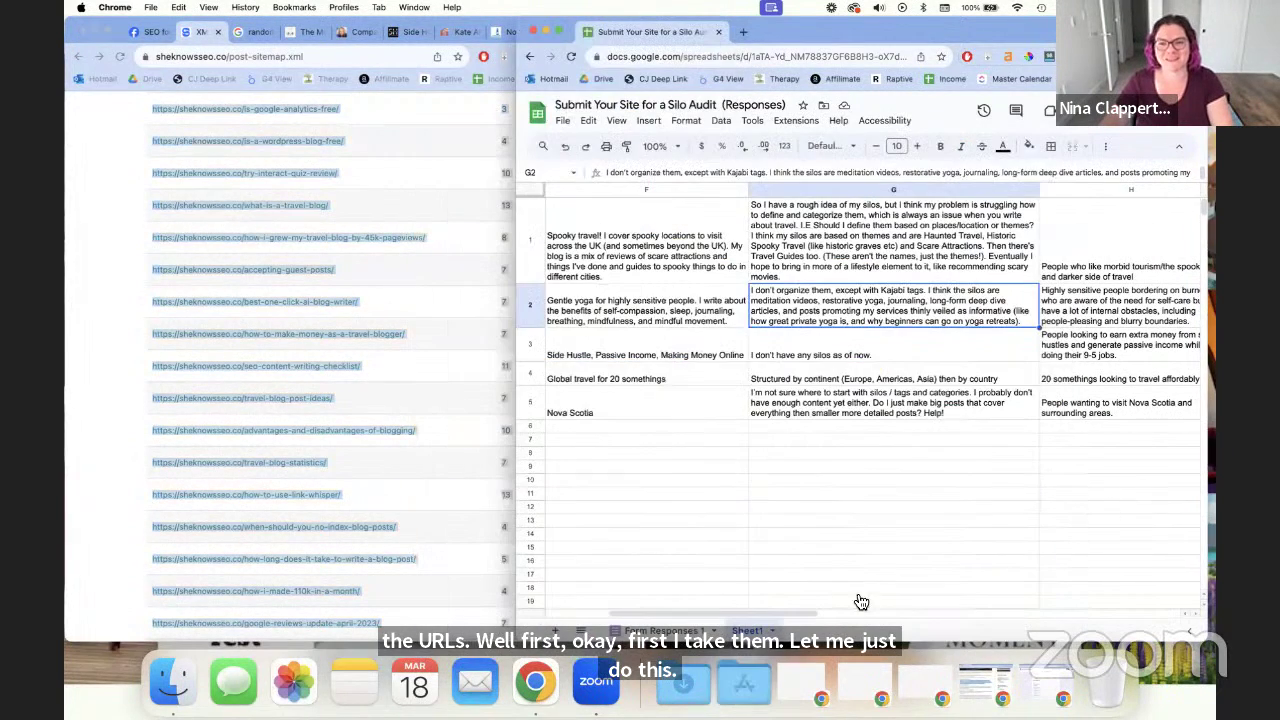
{"action": "left_click", "coordinate": [557, 630]}
{"action": "key", "text": "super+v"}
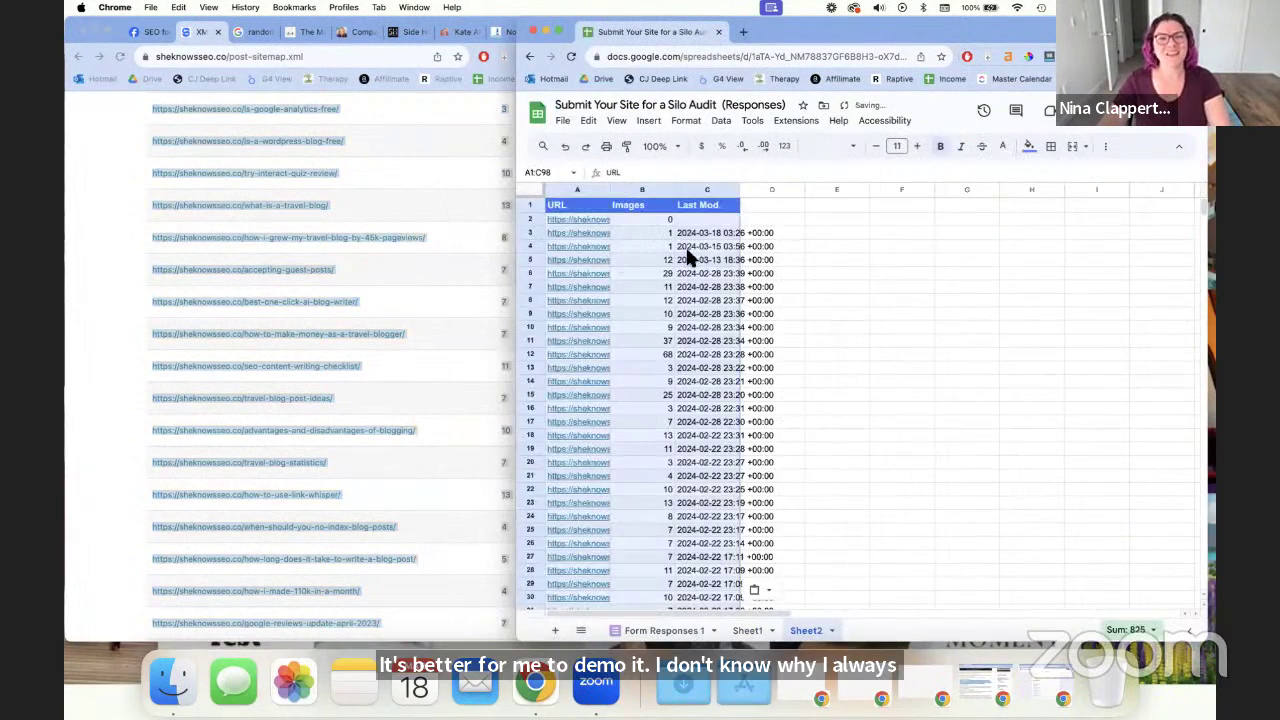
{"action": "left_click", "coordinate": [771, 248]}
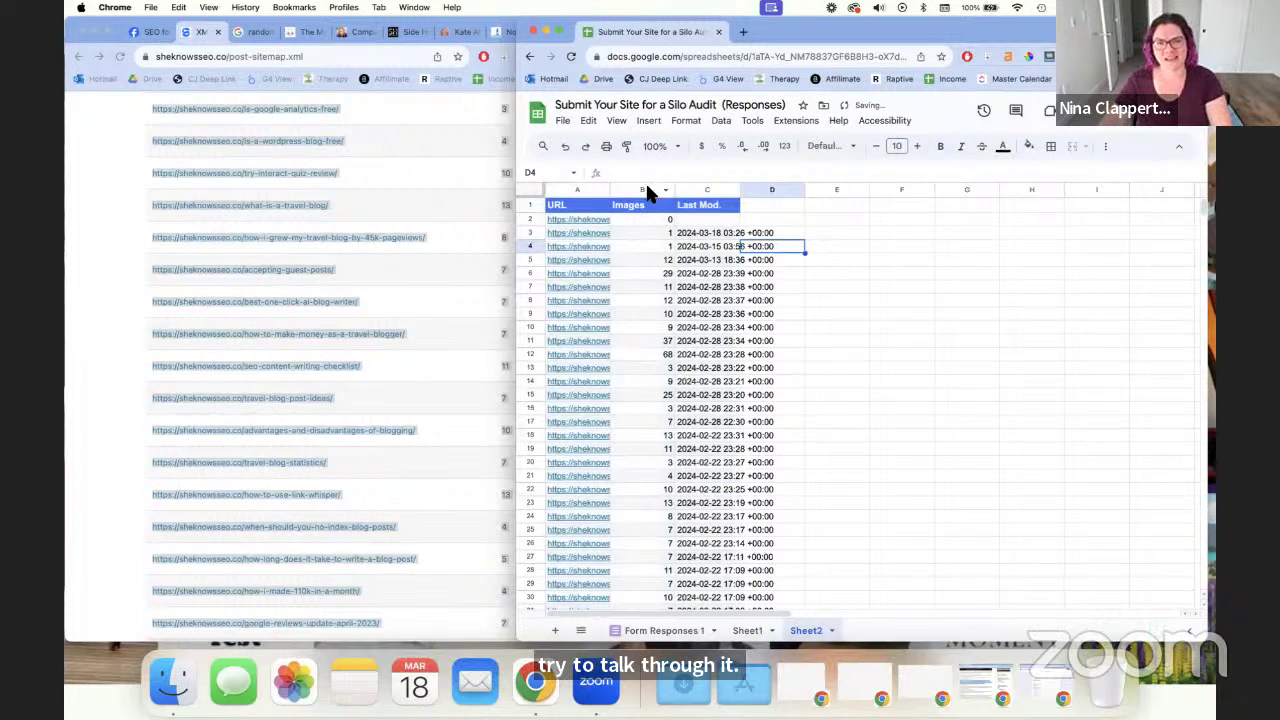
Select the URL column A of the pasted sitemap table on Sheet2
{"action": "right_click", "coordinate": [608, 197]}
{"action": "left_click", "coordinate": [580, 190]}
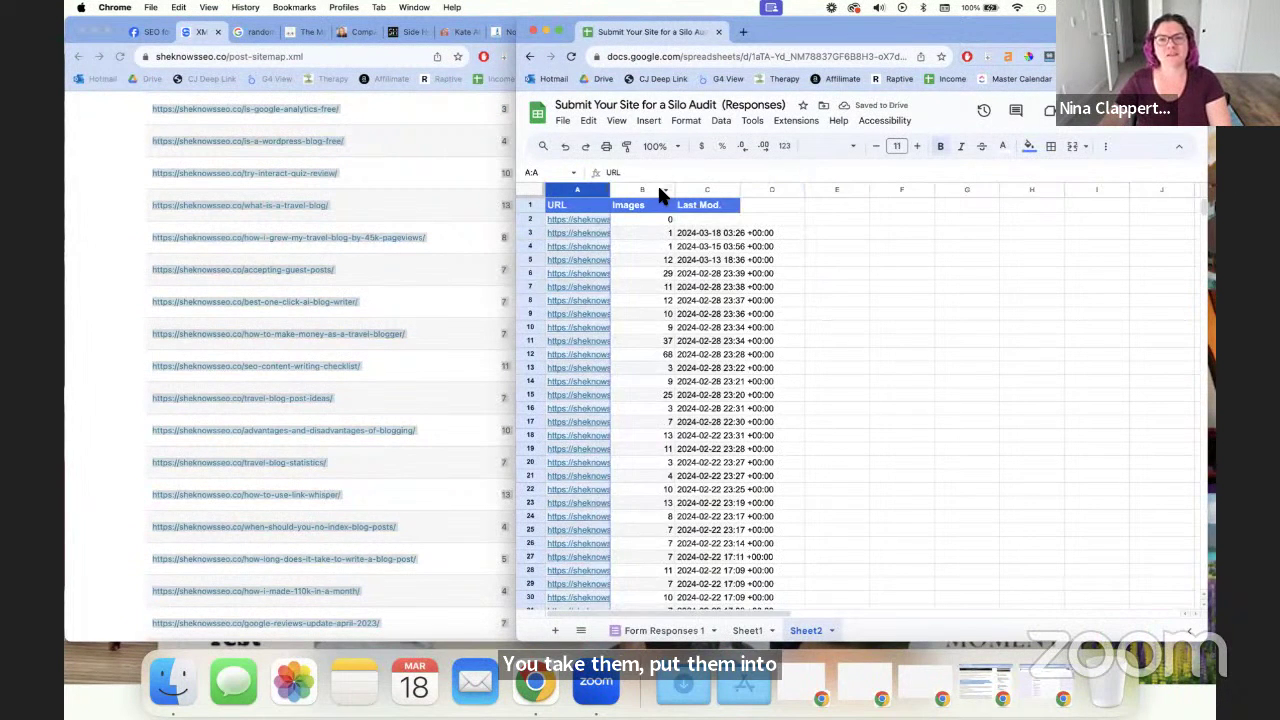
{"action": "left_click", "coordinate": [660, 190]}
{"action": "left_click", "coordinate": [705, 190]}
{"action": "left_click", "coordinate": [588, 190]}
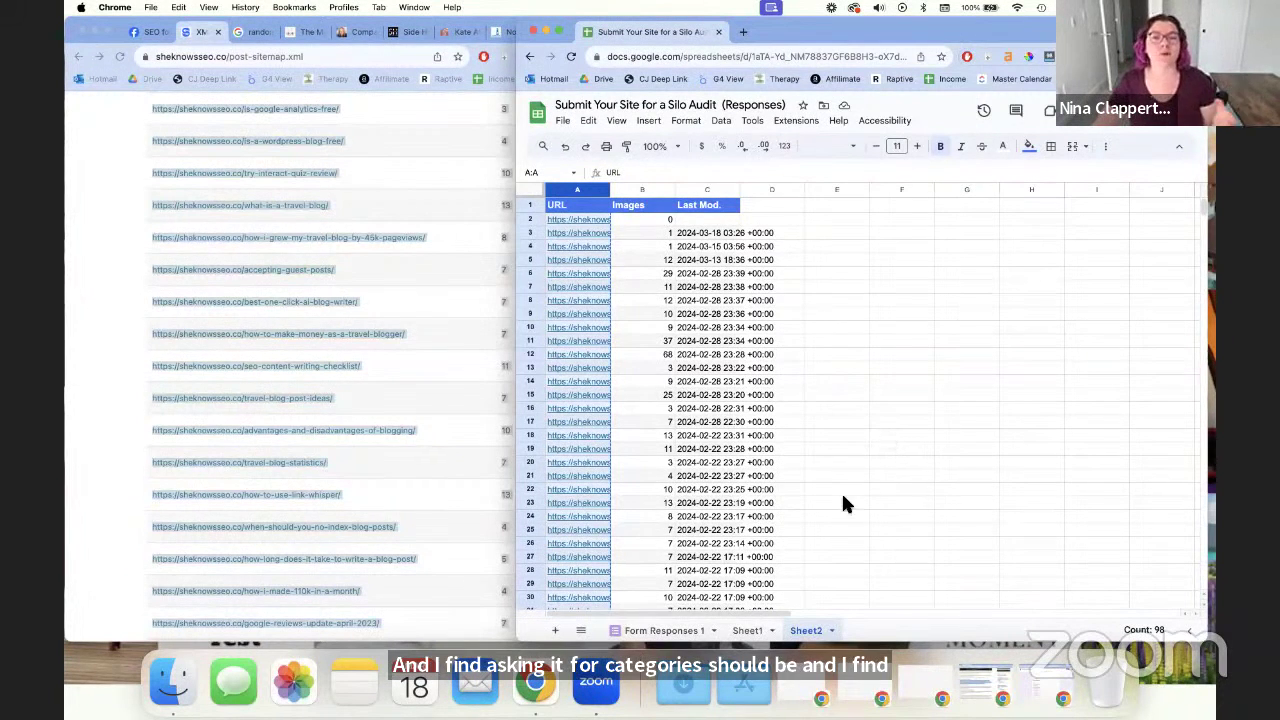
Return to Sheet1 and select the side hustle blog's topic answer in cell F3
{"action": "left_click", "coordinate": [747, 631]}
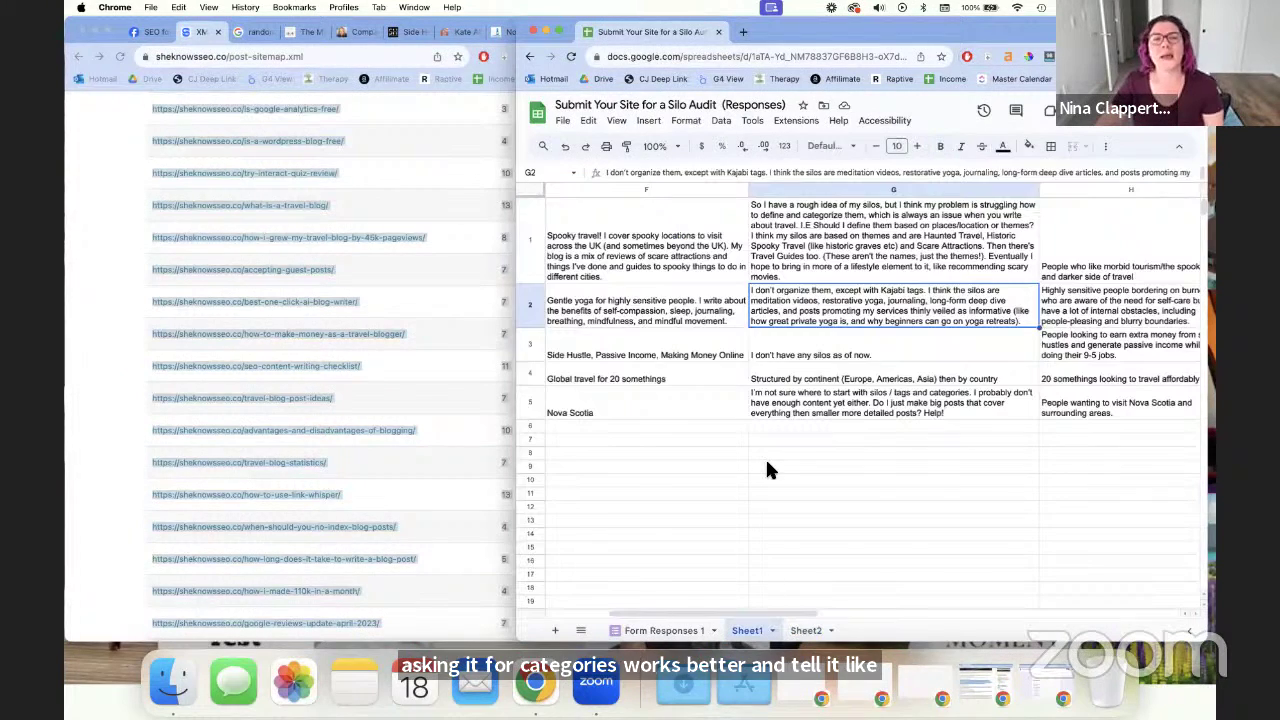
{"action": "scroll", "coordinate": [767, 465], "scroll_direction": "down", "scroll_amount": 3}
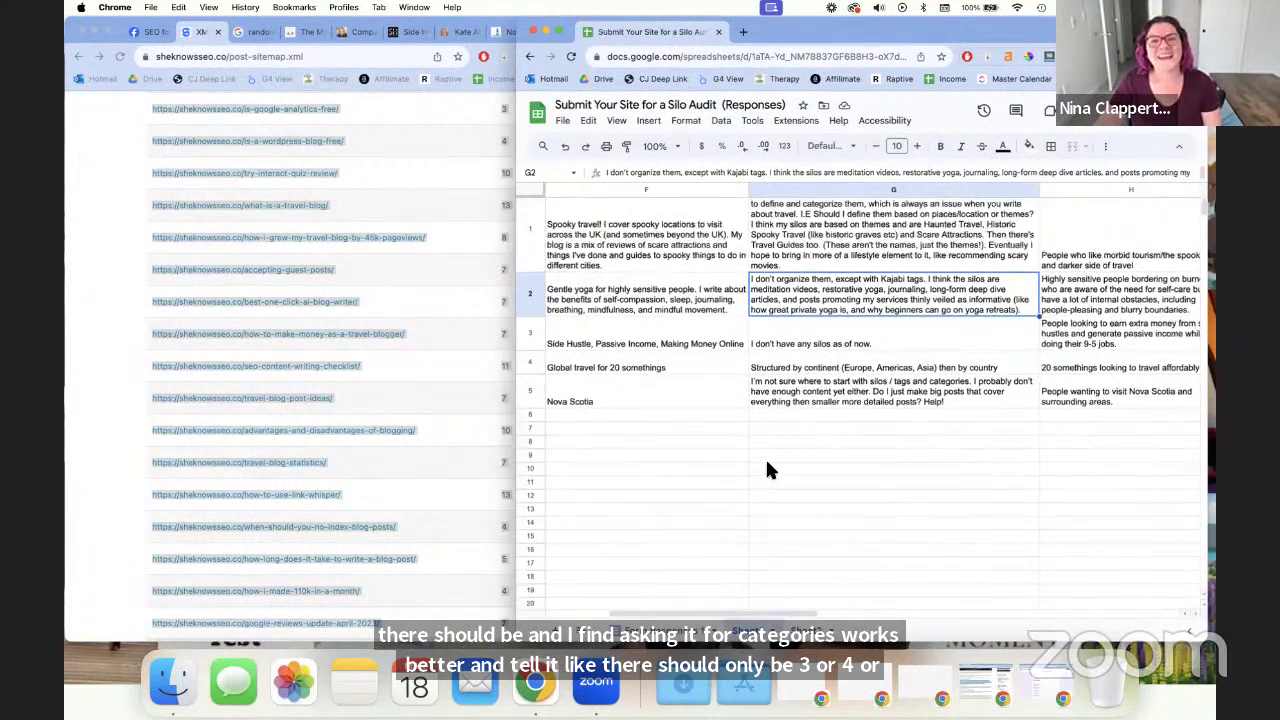
{"action": "scroll", "coordinate": [767, 470], "scroll_direction": "up", "scroll_amount": 2}
{"action": "scroll", "coordinate": [767, 470], "scroll_direction": "down", "scroll_amount": 1}
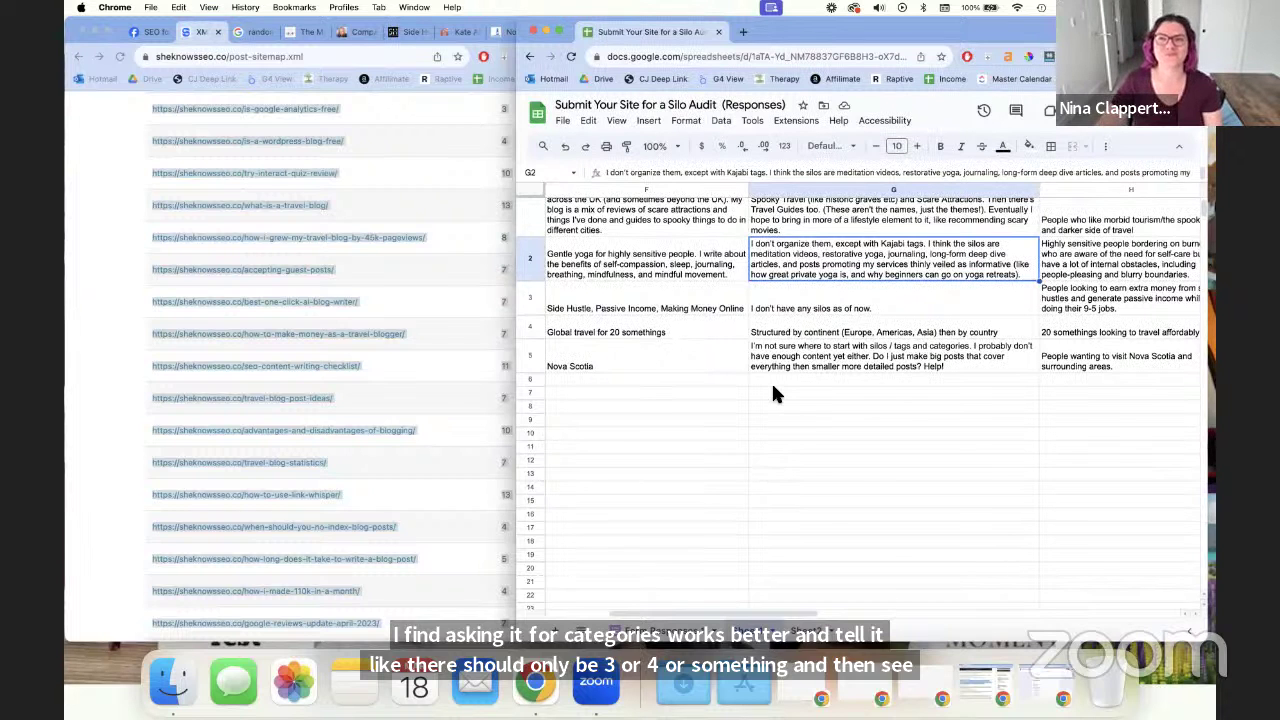
{"action": "left_click", "coordinate": [712, 300]}
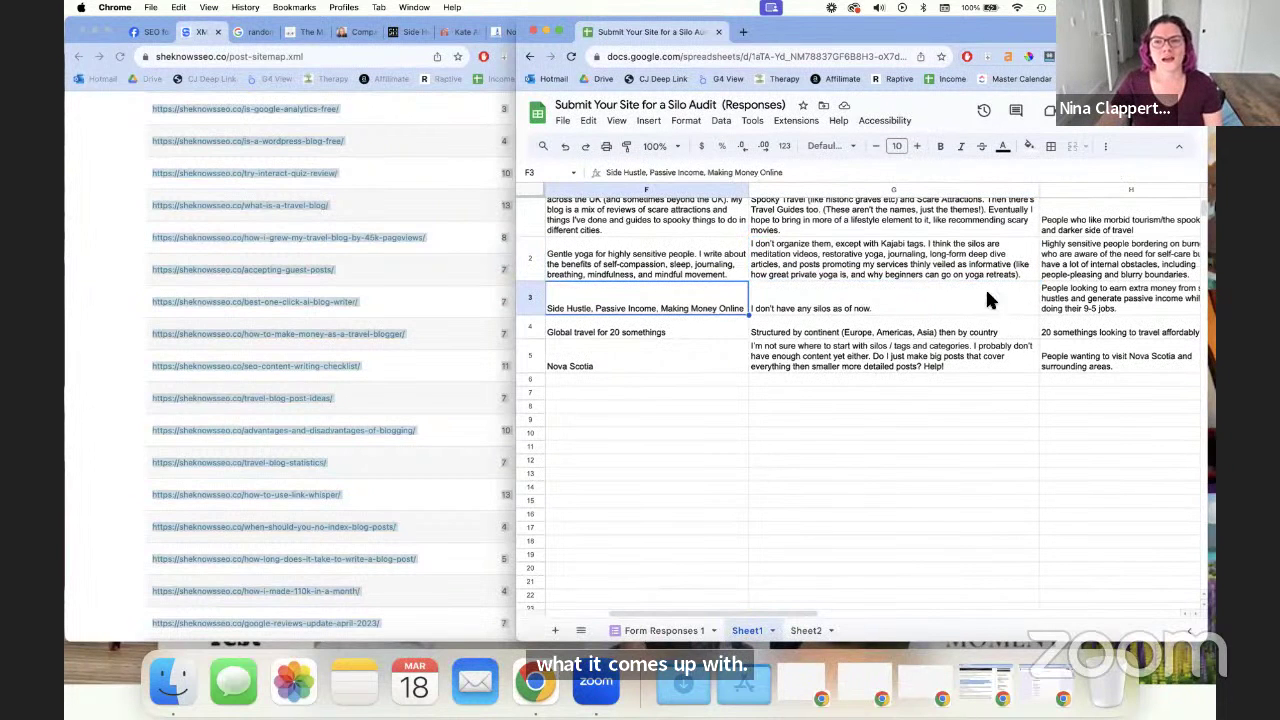
Switch from the She Knows SEO sitemap to the Side Hustle Weekend home page
{"action": "left_click", "coordinate": [305, 281]}
{"action": "left_click", "coordinate": [360, 32]}
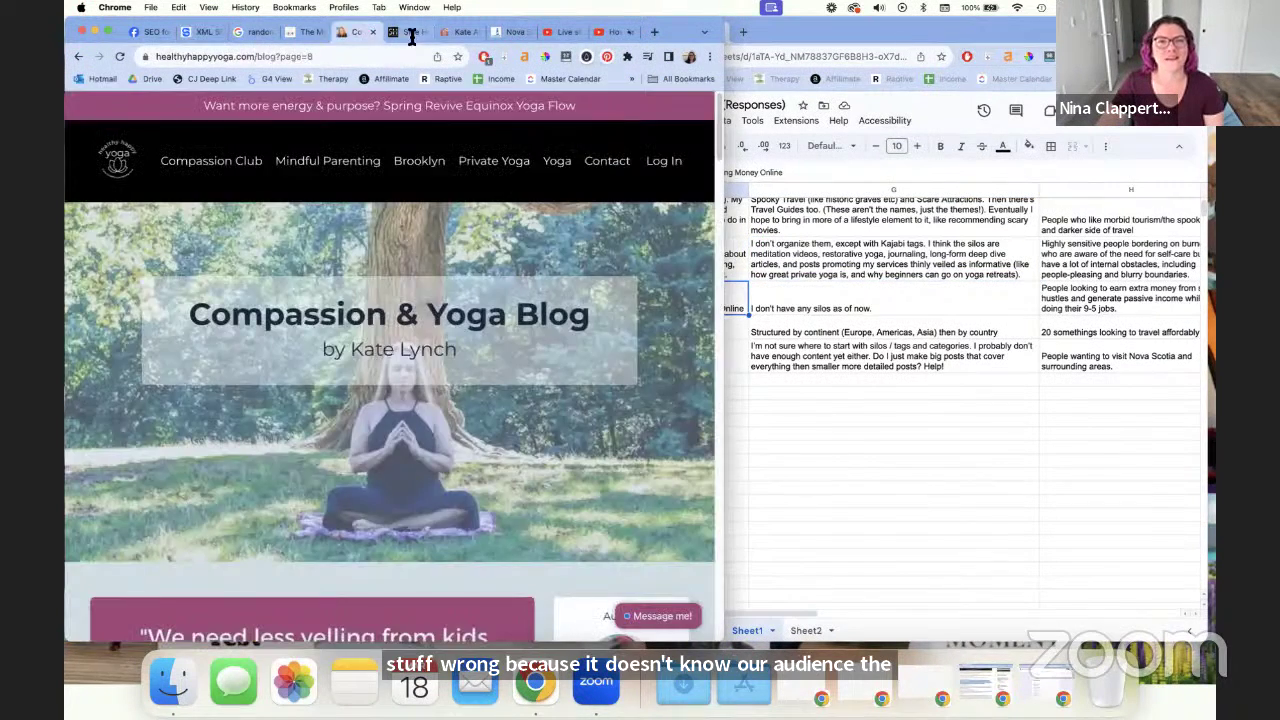
{"action": "left_click", "coordinate": [410, 32]}
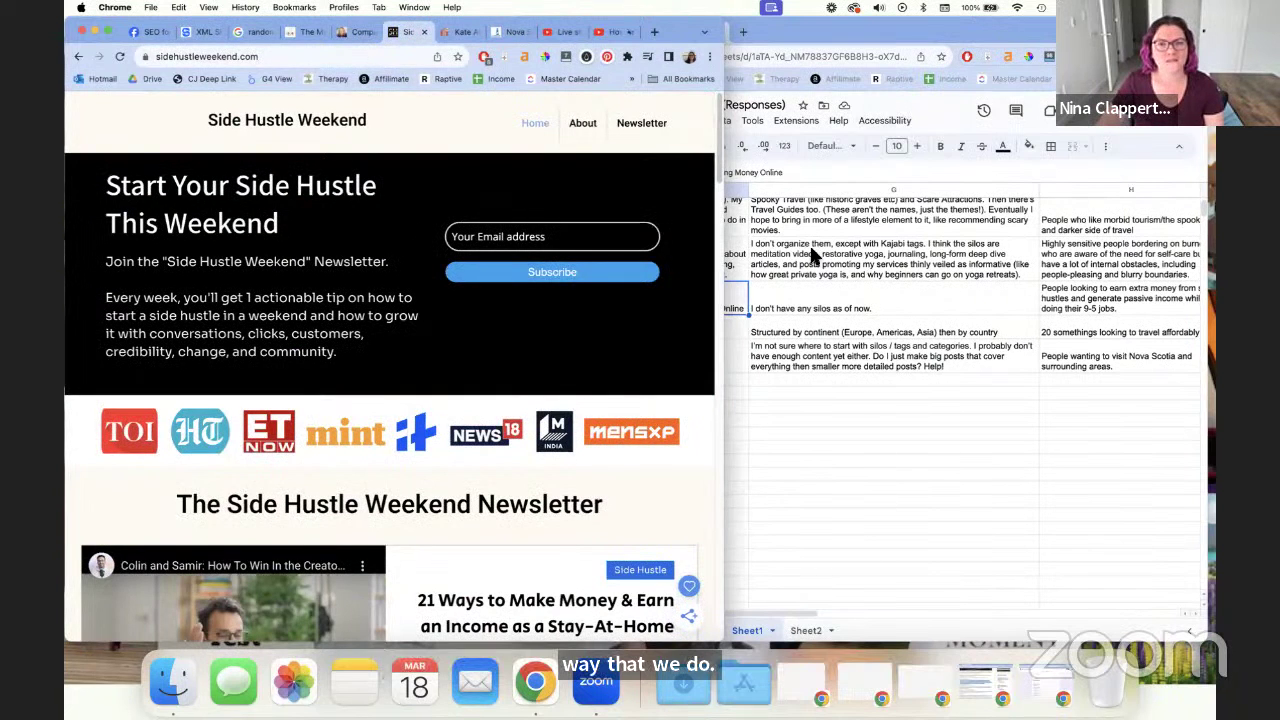
Check the Side Hustle Weekend row on Sheet1, reading from its topic in cell F3 to its audience in cell H3
{"action": "left_click", "coordinate": [751, 606]}
{"action": "left_click_drag", "start_coordinate": [753, 610], "coordinate": [671, 603]}
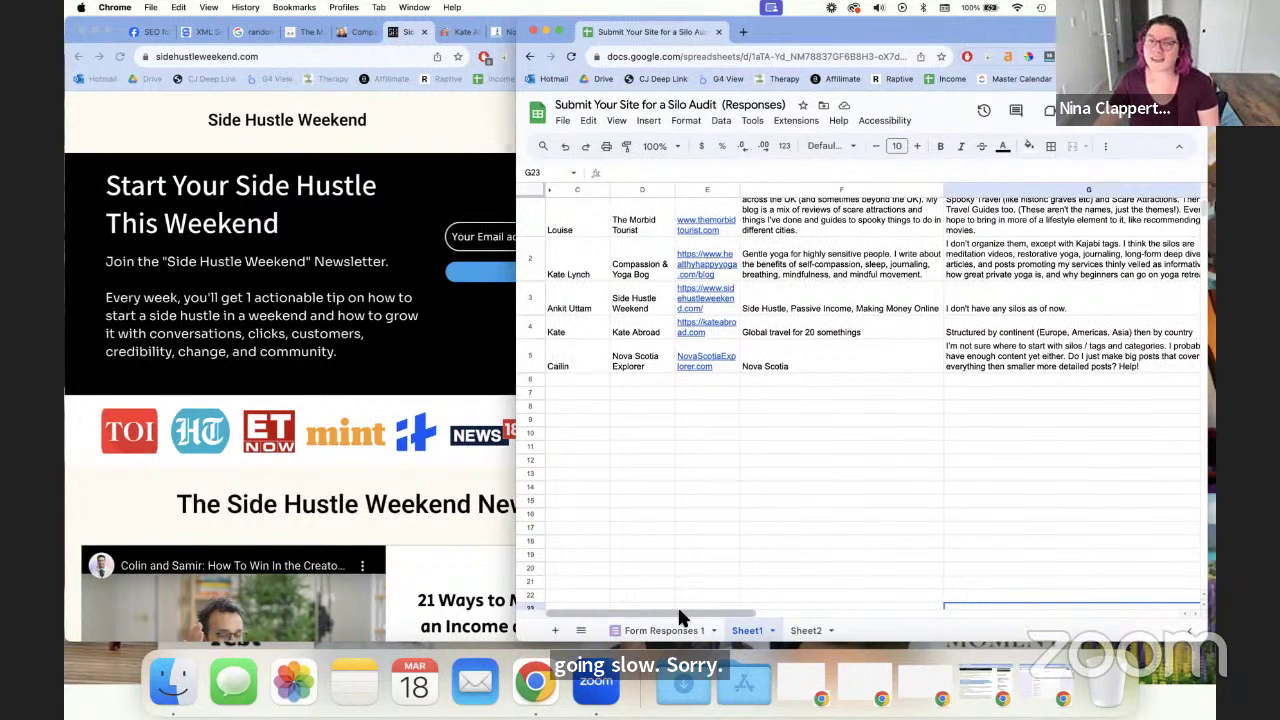
{"action": "left_click_drag", "start_coordinate": [679, 614], "coordinate": [762, 614]}
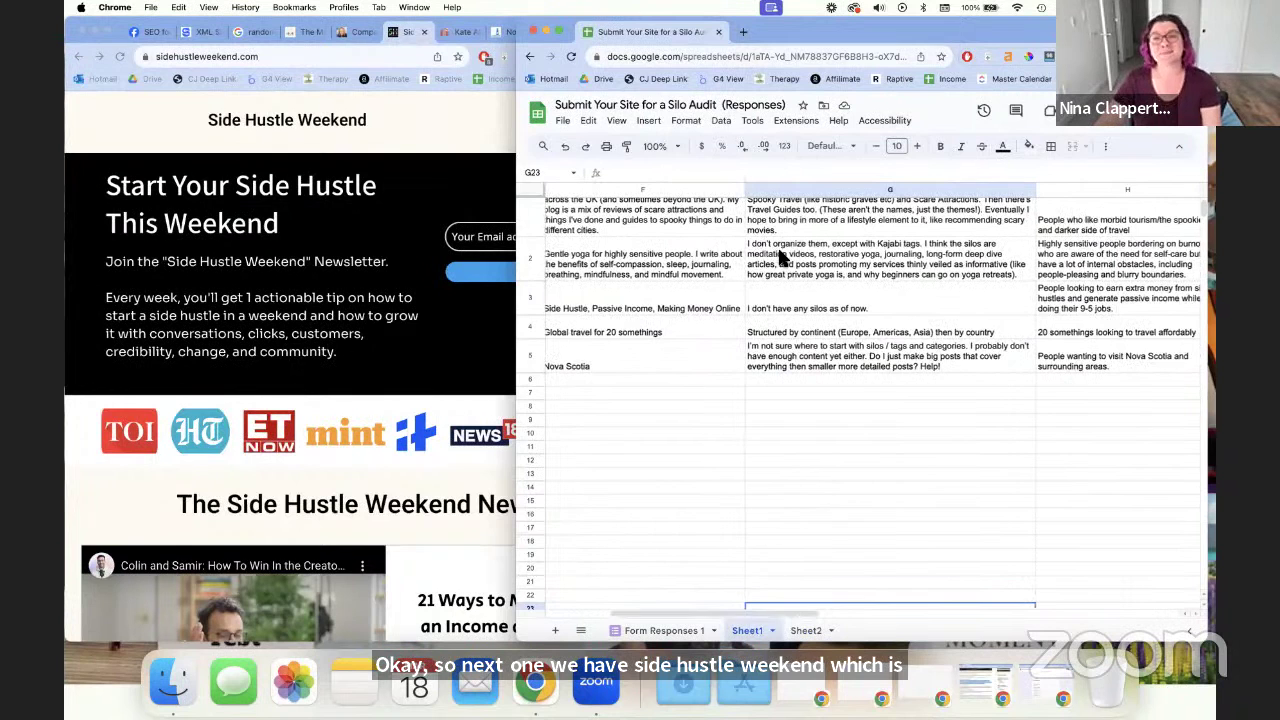
{"action": "left_click", "coordinate": [705, 299]}
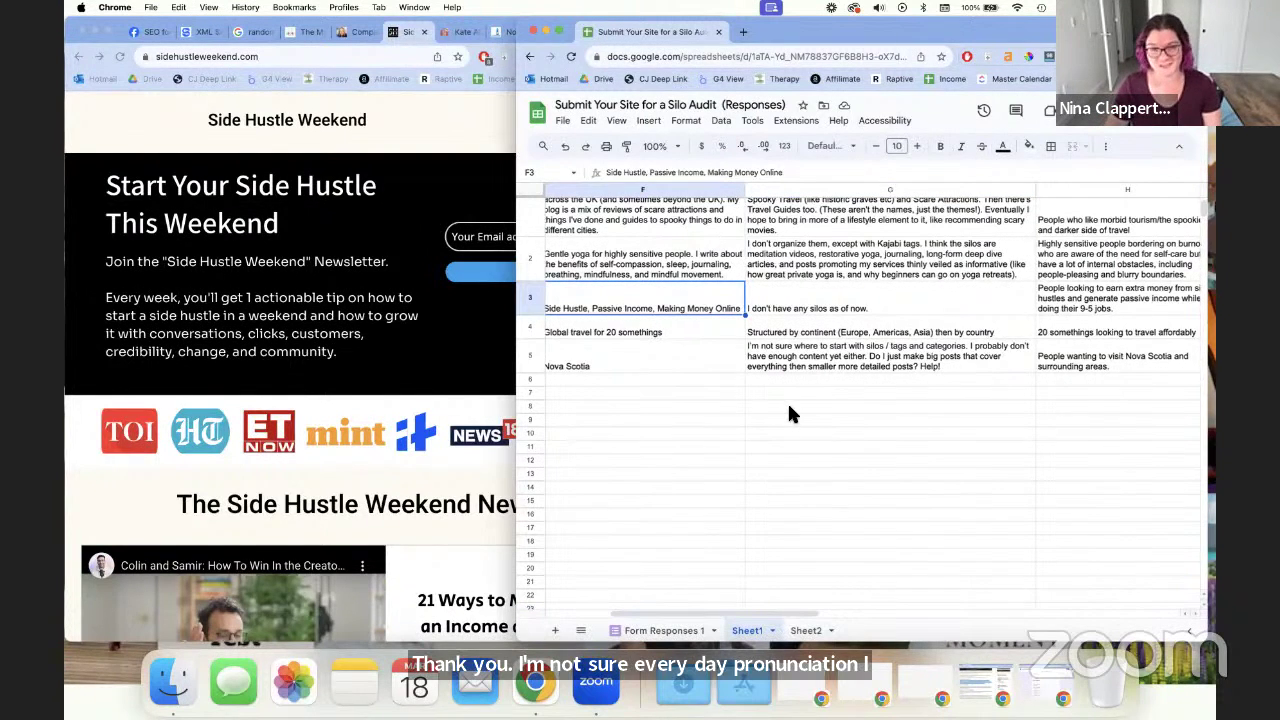
{"action": "key", "text": "Right"}
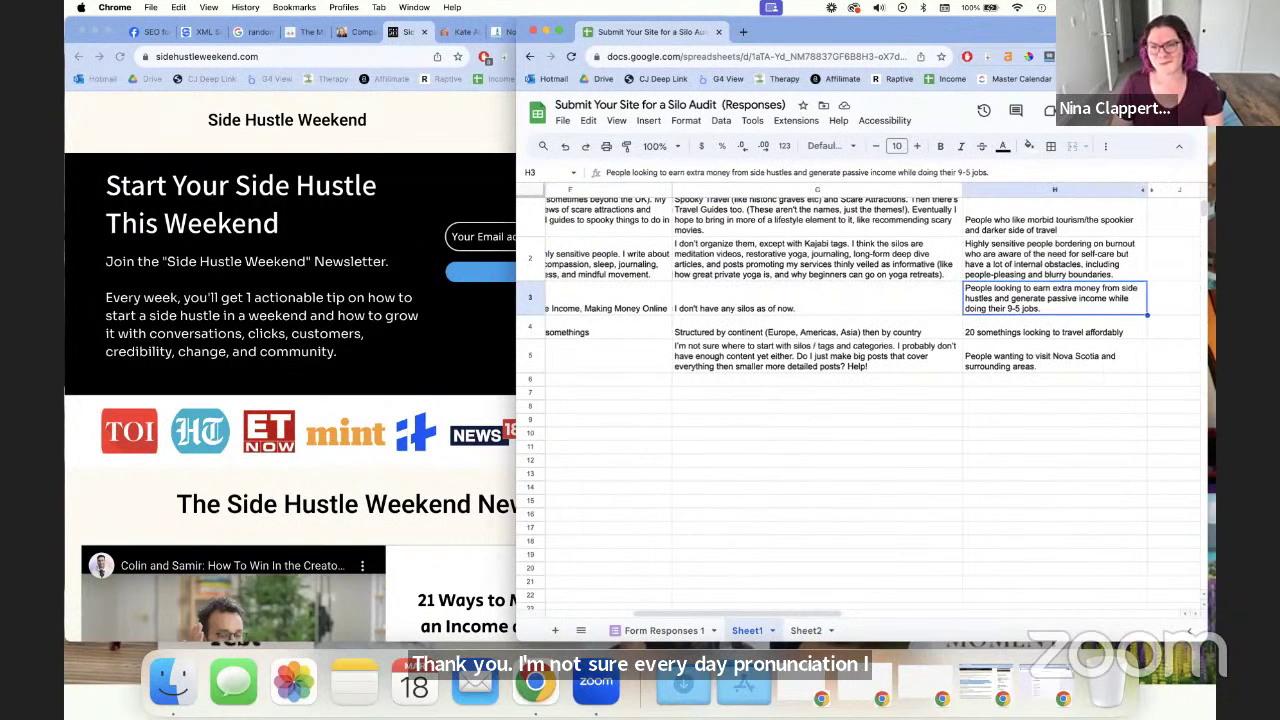
Read the Side Hustle Weekend answers on Sheet1: topic in F3, silos in G3 and audience in H3
{"action": "key", "text": "Left"}
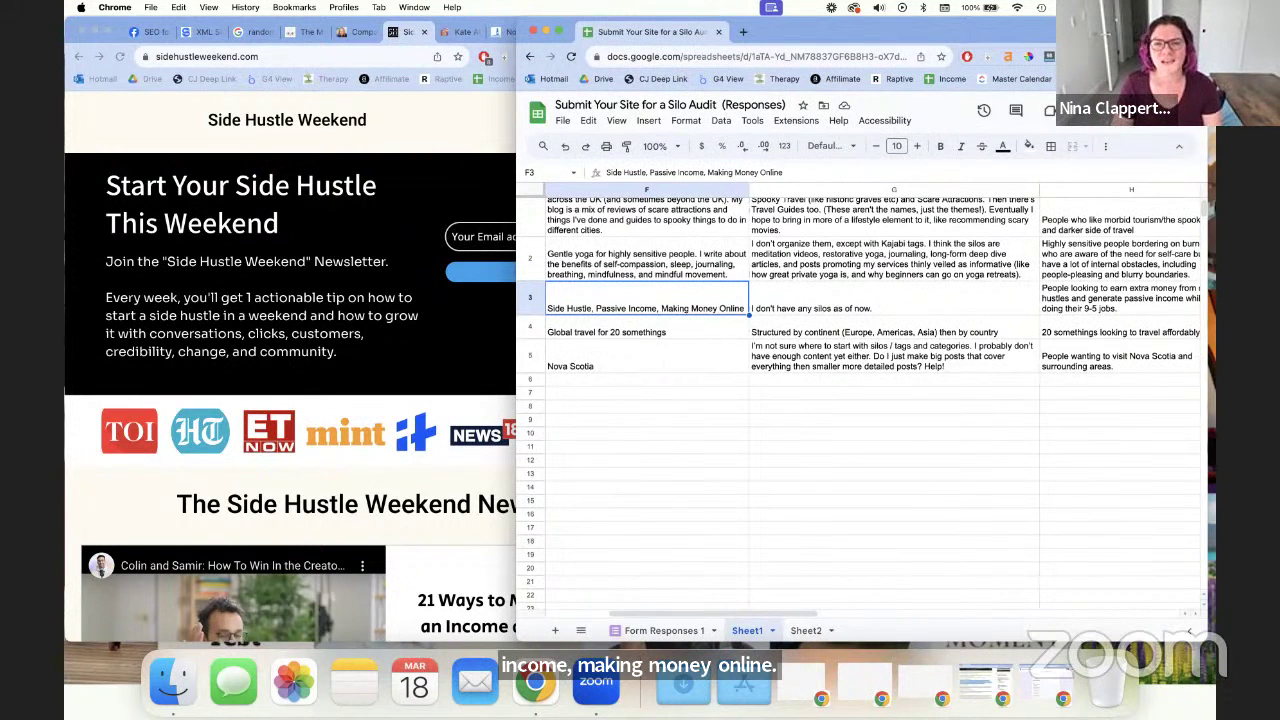
{"action": "left_click", "coordinate": [894, 298]}
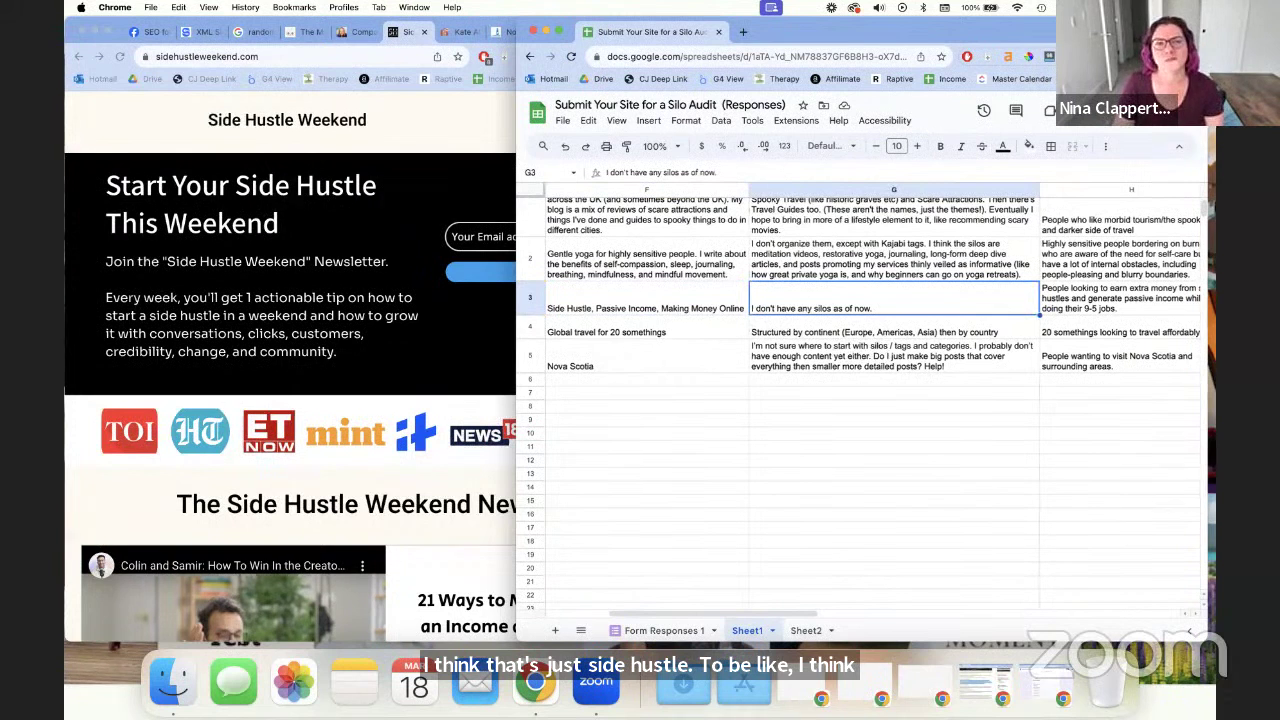
{"action": "scroll", "coordinate": [860, 400], "scroll_direction": "right", "scroll_amount": 2}
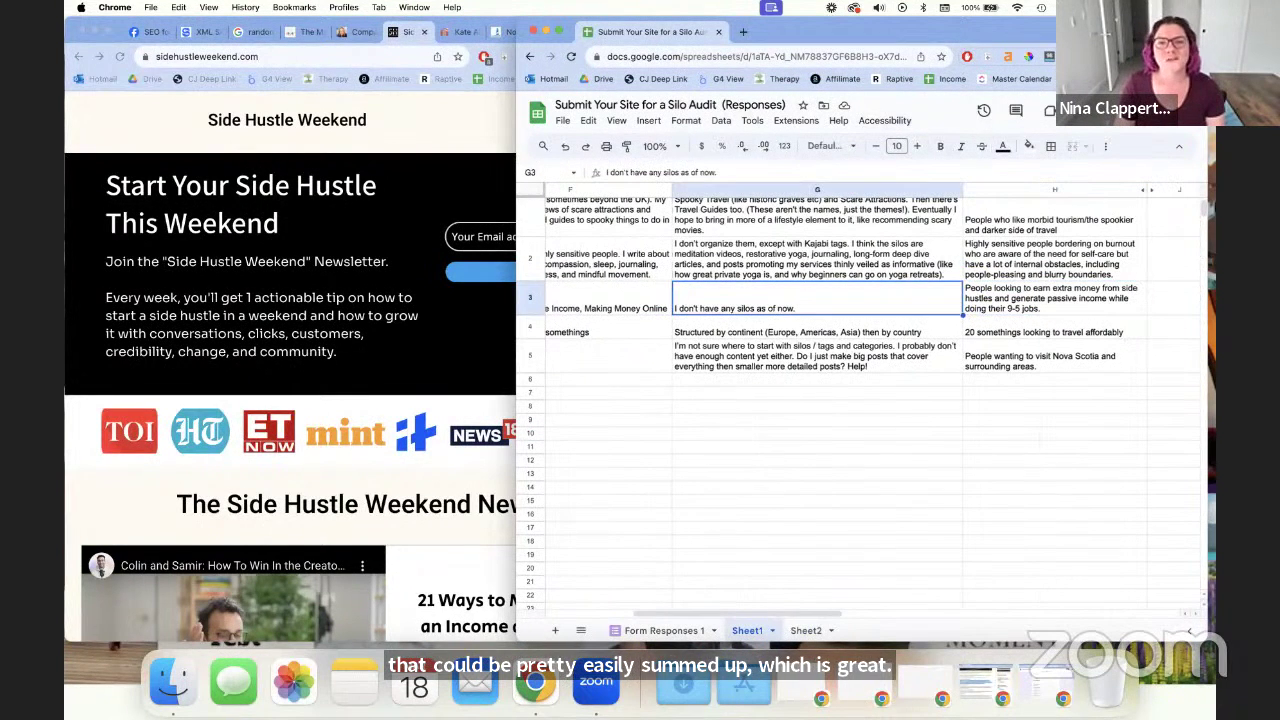
{"action": "left_click", "coordinate": [1054, 298]}
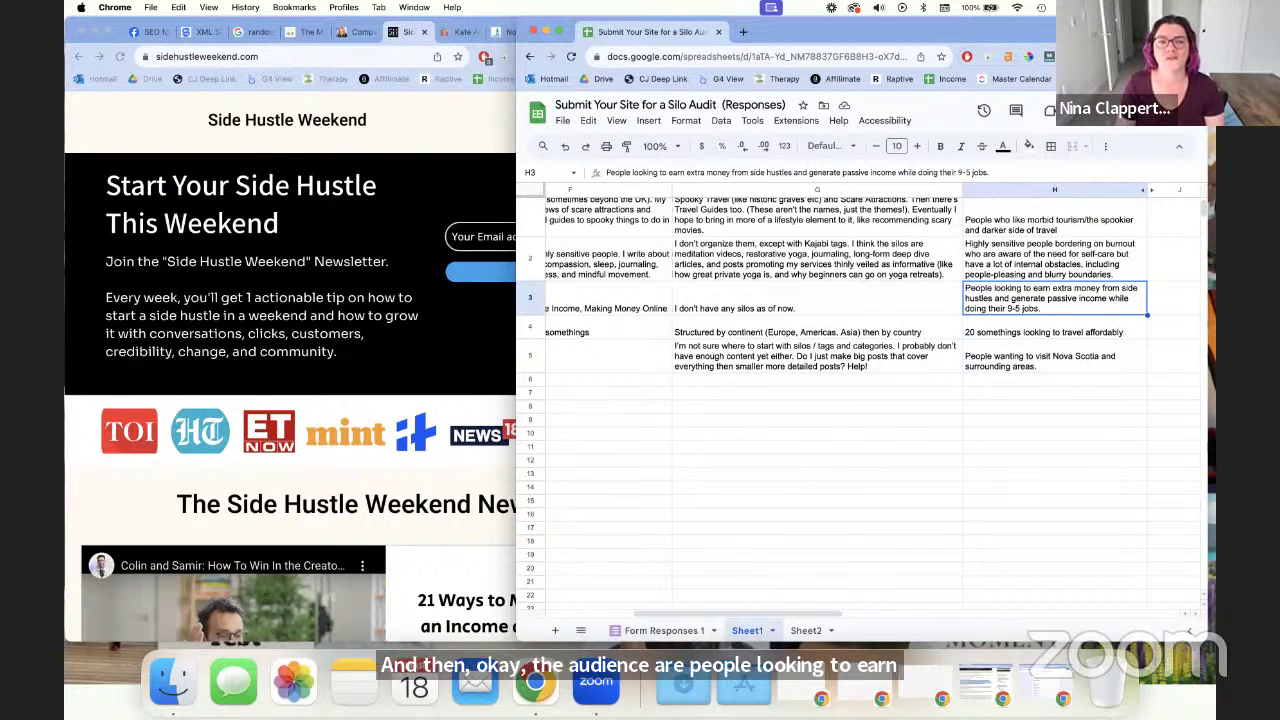
Return to the Side Hustle Weekend home page and look through its post listing and category labels
{"action": "left_click", "coordinate": [186, 418]}
{"action": "scroll", "coordinate": [186, 418], "scroll_direction": "down", "scroll_amount": 1}
{"action": "scroll", "coordinate": [186, 418], "scroll_direction": "up", "scroll_amount": 1}
{"action": "scroll", "coordinate": [449, 337], "scroll_direction": "down", "scroll_amount": 15}
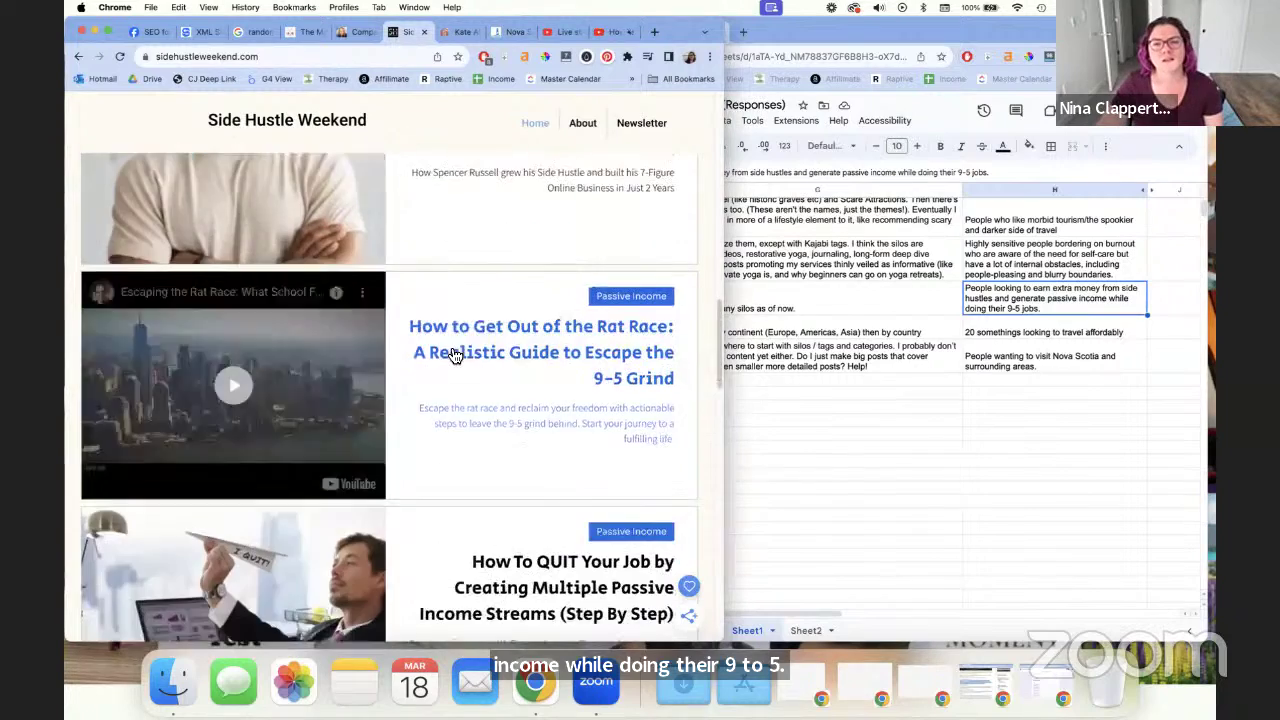
{"action": "scroll", "coordinate": [448, 352], "scroll_direction": "down", "scroll_amount": 8}
{"action": "scroll", "coordinate": [448, 352], "scroll_direction": "up", "scroll_amount": 4}
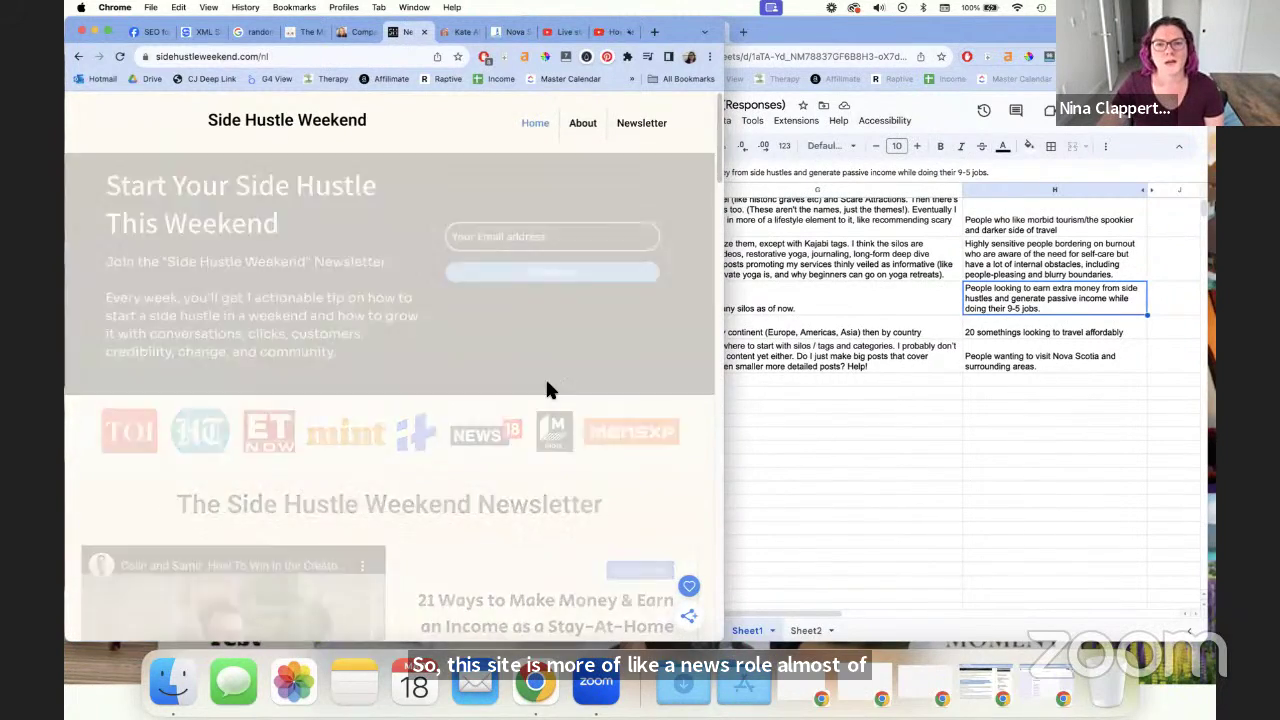
Examine the site's Newsletter page, reloading it so the post list and its category menu load
{"action": "scroll", "coordinate": [543, 420], "scroll_direction": "down", "scroll_amount": 1}
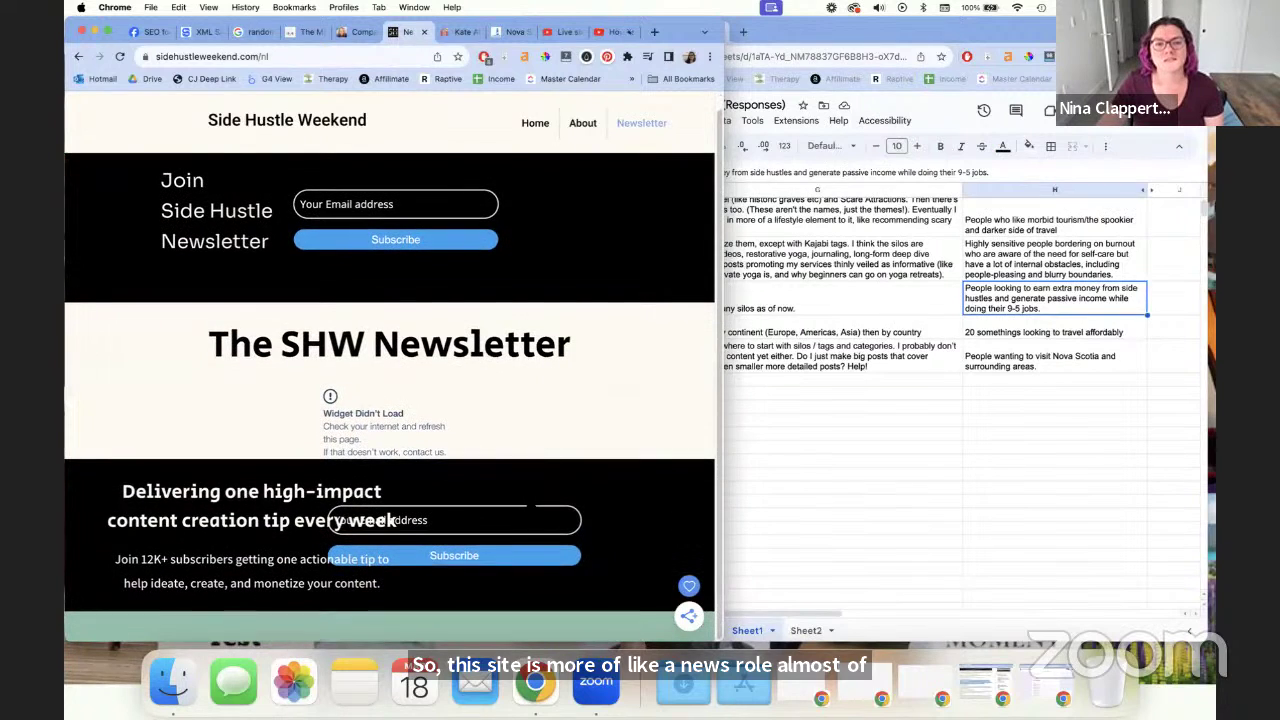
{"action": "scroll", "coordinate": [461, 425], "scroll_direction": "up", "scroll_amount": 1}
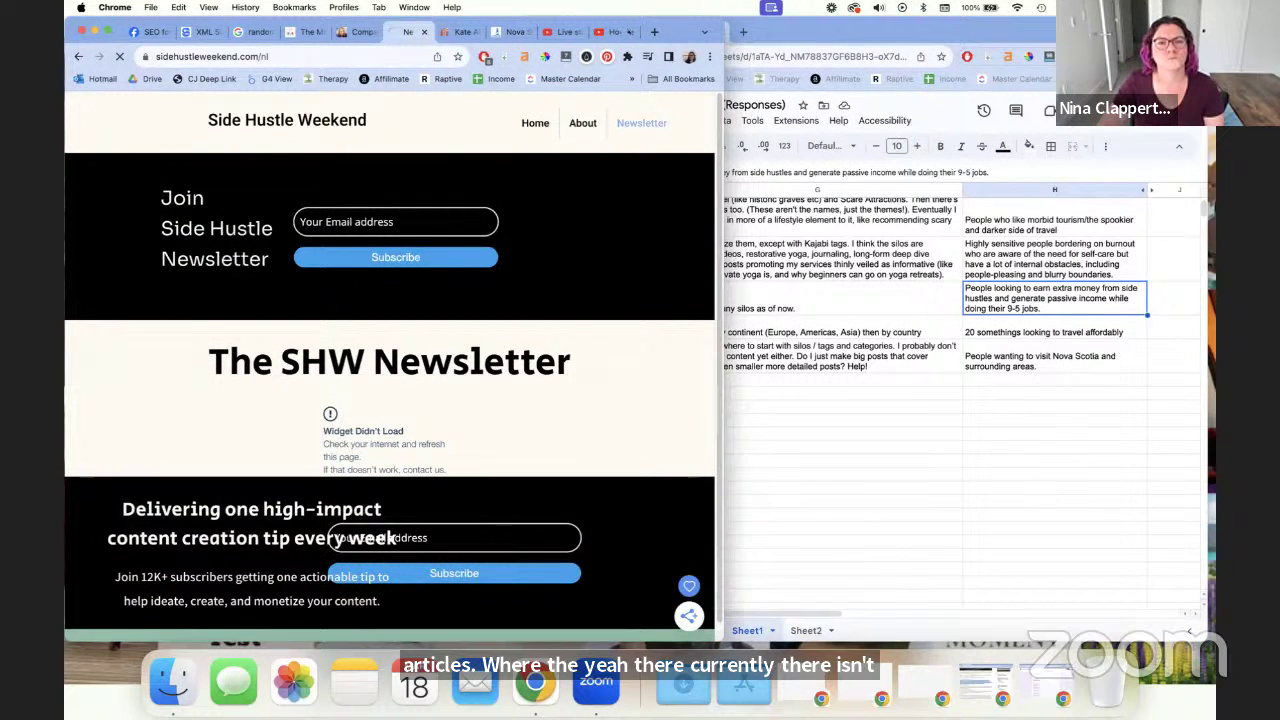
{"action": "scroll", "coordinate": [466, 363], "scroll_direction": "down", "scroll_amount": 5}
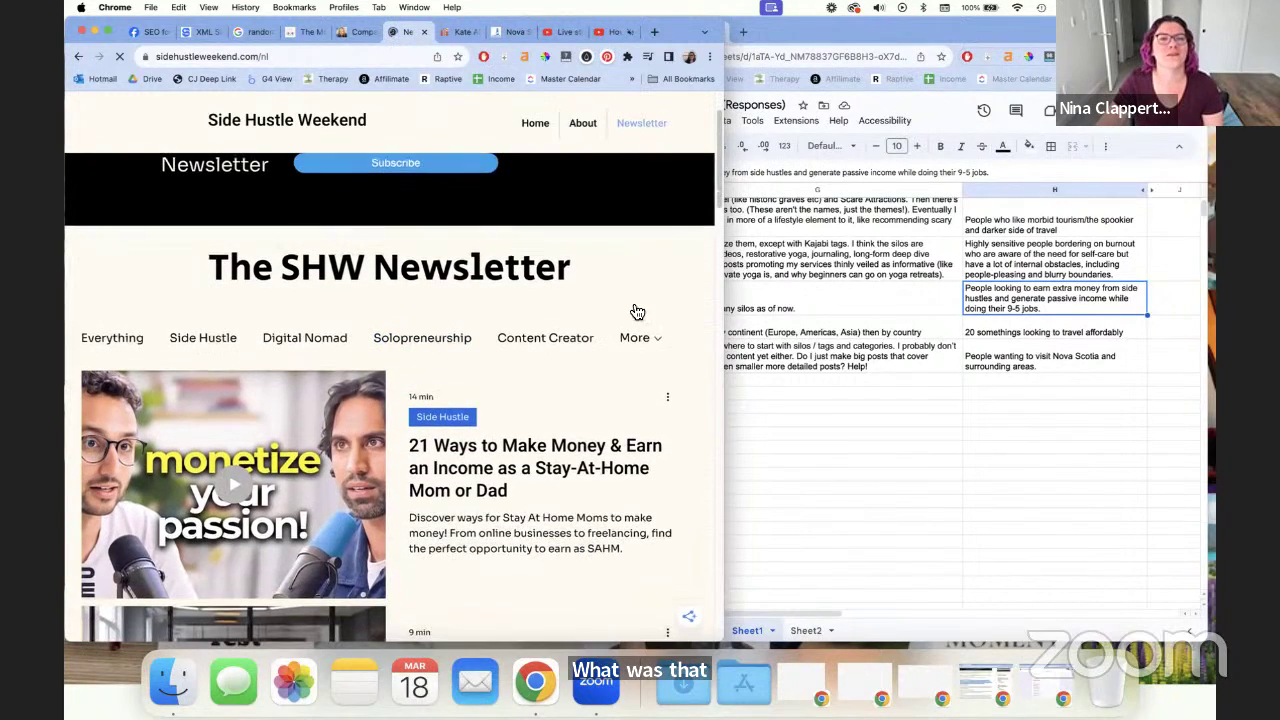
{"action": "scroll", "coordinate": [588, 329], "scroll_direction": "up", "scroll_amount": 2}
{"action": "scroll", "coordinate": [588, 327], "scroll_direction": "down", "scroll_amount": 4}
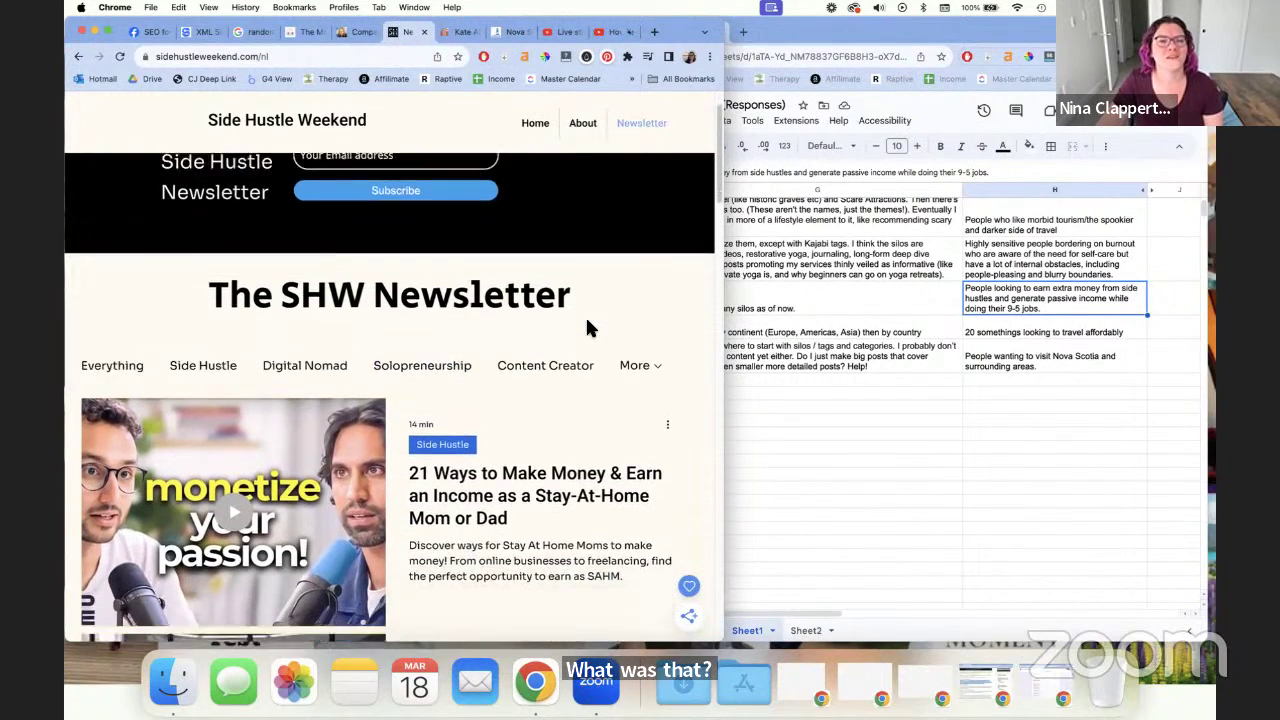
{"action": "scroll", "coordinate": [586, 331], "scroll_direction": "down", "scroll_amount": 2}
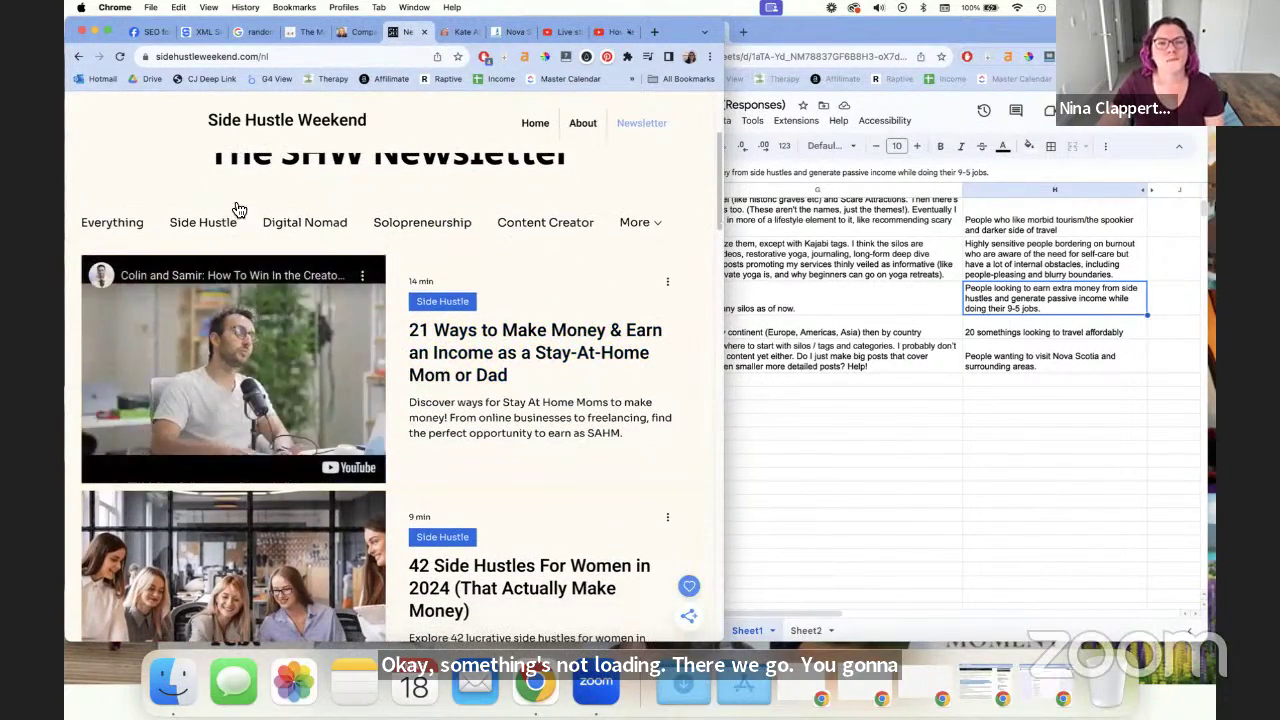
{"action": "scroll", "coordinate": [508, 254], "scroll_direction": "up", "scroll_amount": 3}
{"action": "scroll", "coordinate": [508, 254], "scroll_direction": "down", "scroll_amount": 2}
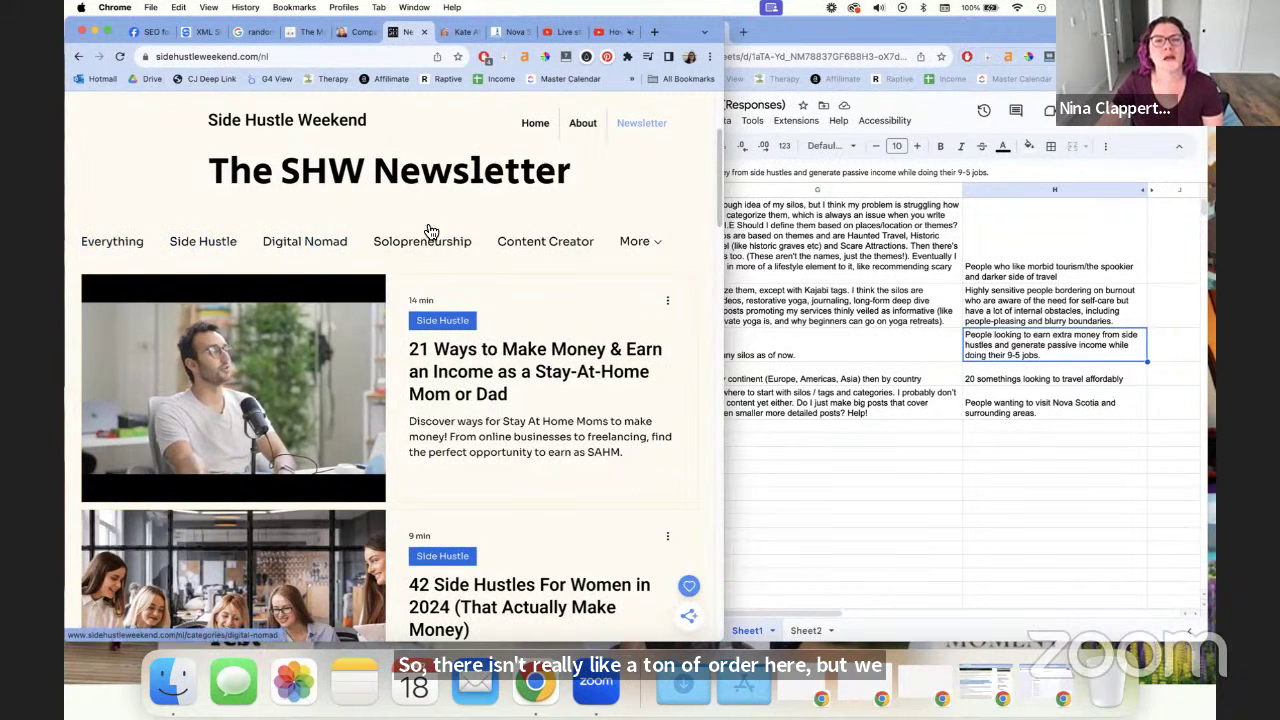
Widen the Side Hustle Weekend window to fit the newsletter's category menu and check the categories under More
{"action": "mouse_move", "coordinate": [655, 246]}
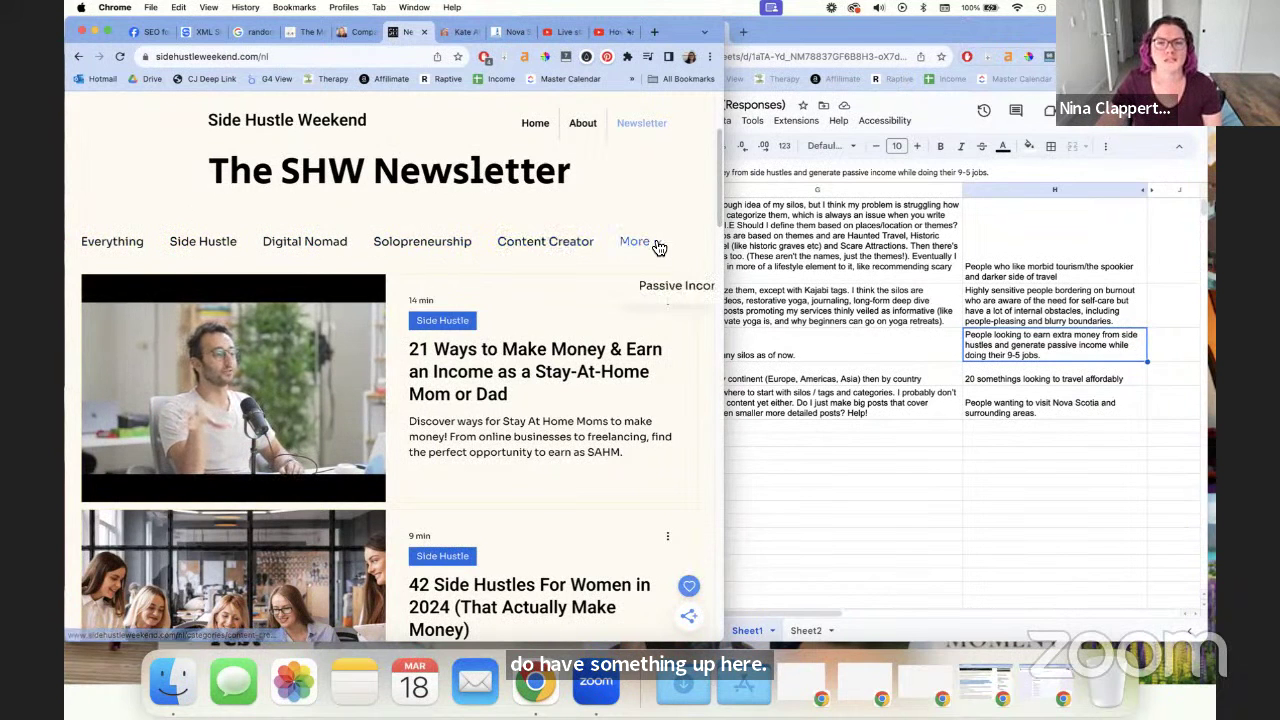
{"action": "left_click_drag", "start_coordinate": [776, 252], "coordinate": [863, 246]}
{"action": "mouse_move", "coordinate": [723, 251]}
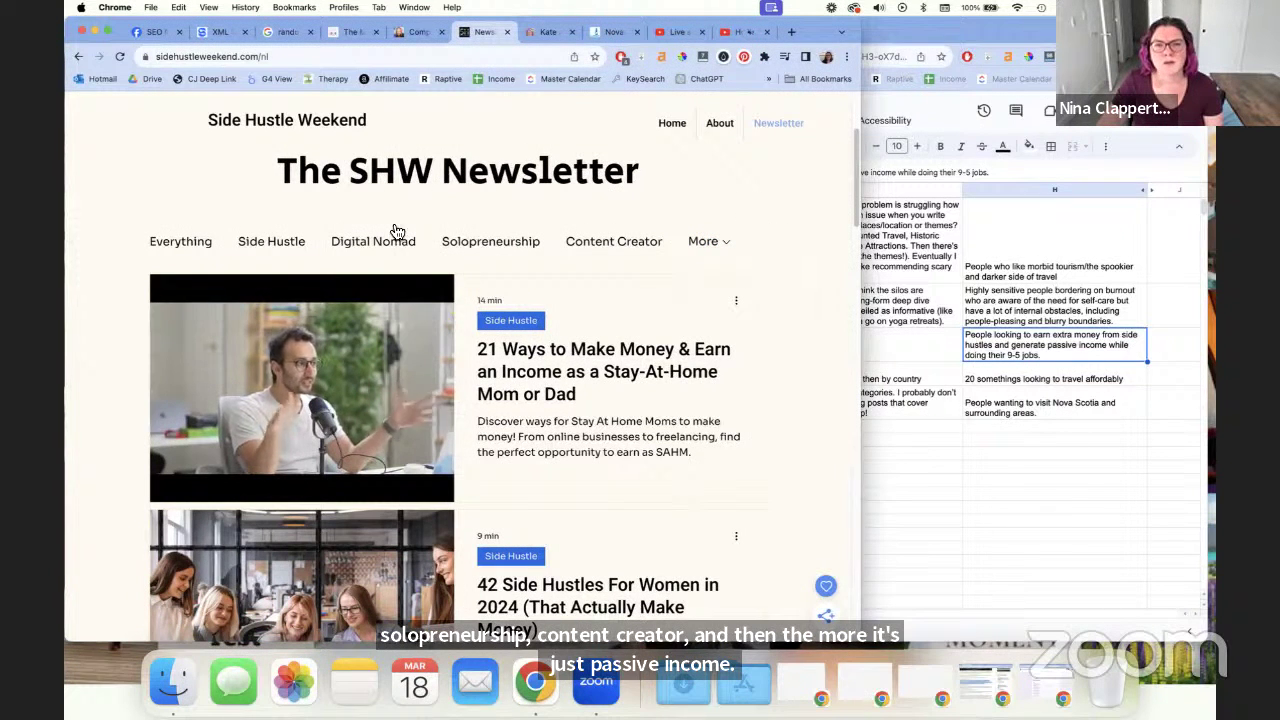
{"action": "key", "text": "super+grave"}
{"action": "left_click", "coordinate": [247, 263]}
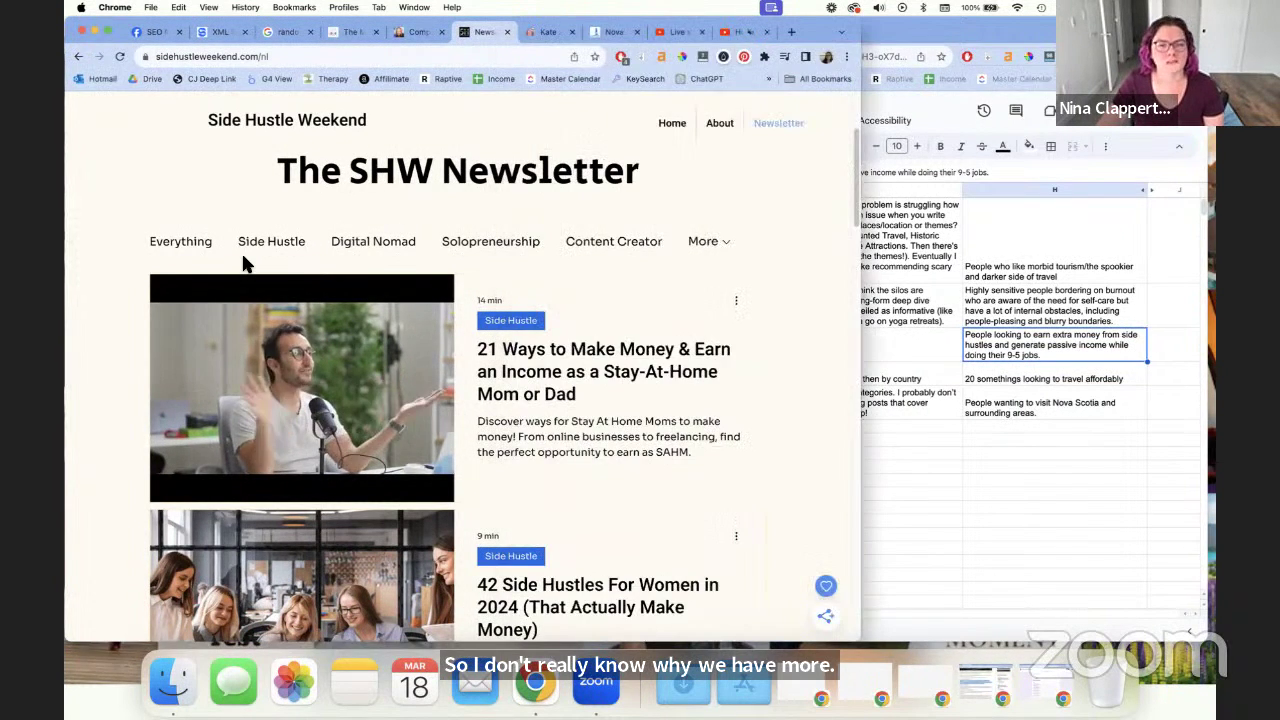
Open the newsletter's Side Hustle category and examine its posts and the category labels they carry
{"action": "left_click", "coordinate": [298, 242]}
{"action": "scroll", "coordinate": [408, 236], "scroll_direction": "down", "scroll_amount": 3}
{"action": "scroll", "coordinate": [561, 205], "scroll_direction": "down", "scroll_amount": 5}
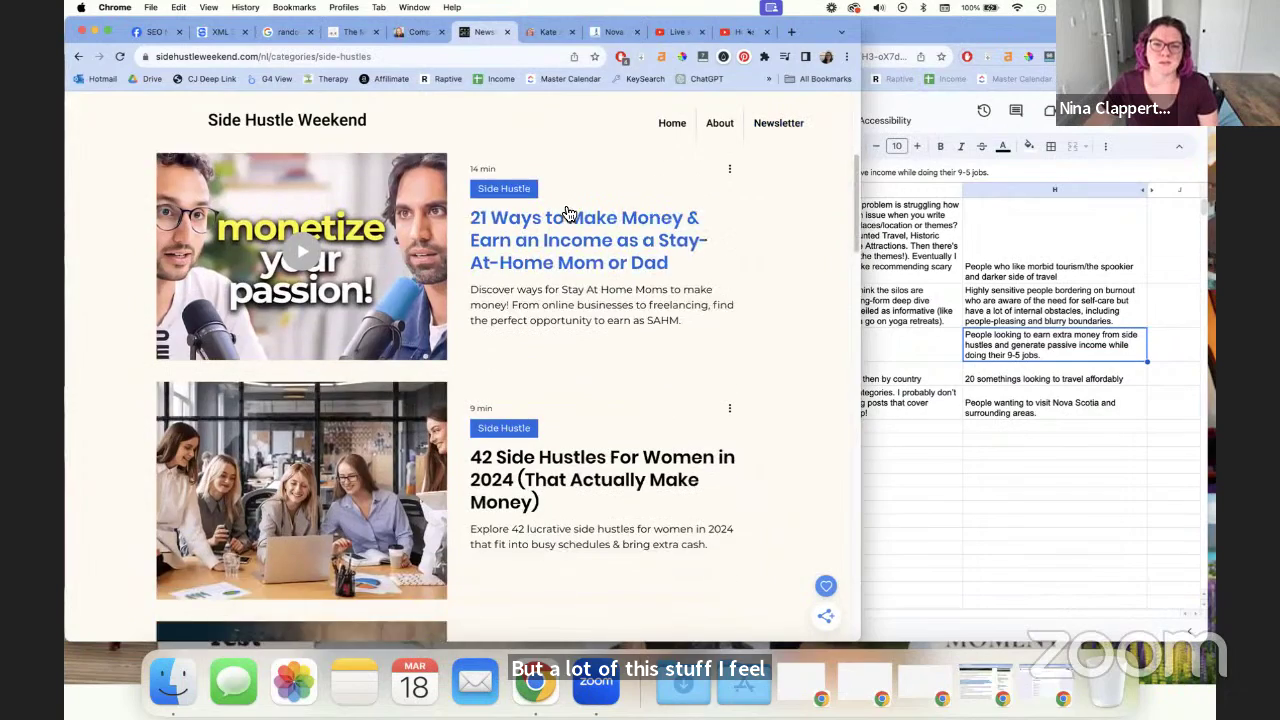
{"action": "scroll", "coordinate": [652, 218], "scroll_direction": "down", "scroll_amount": 10}
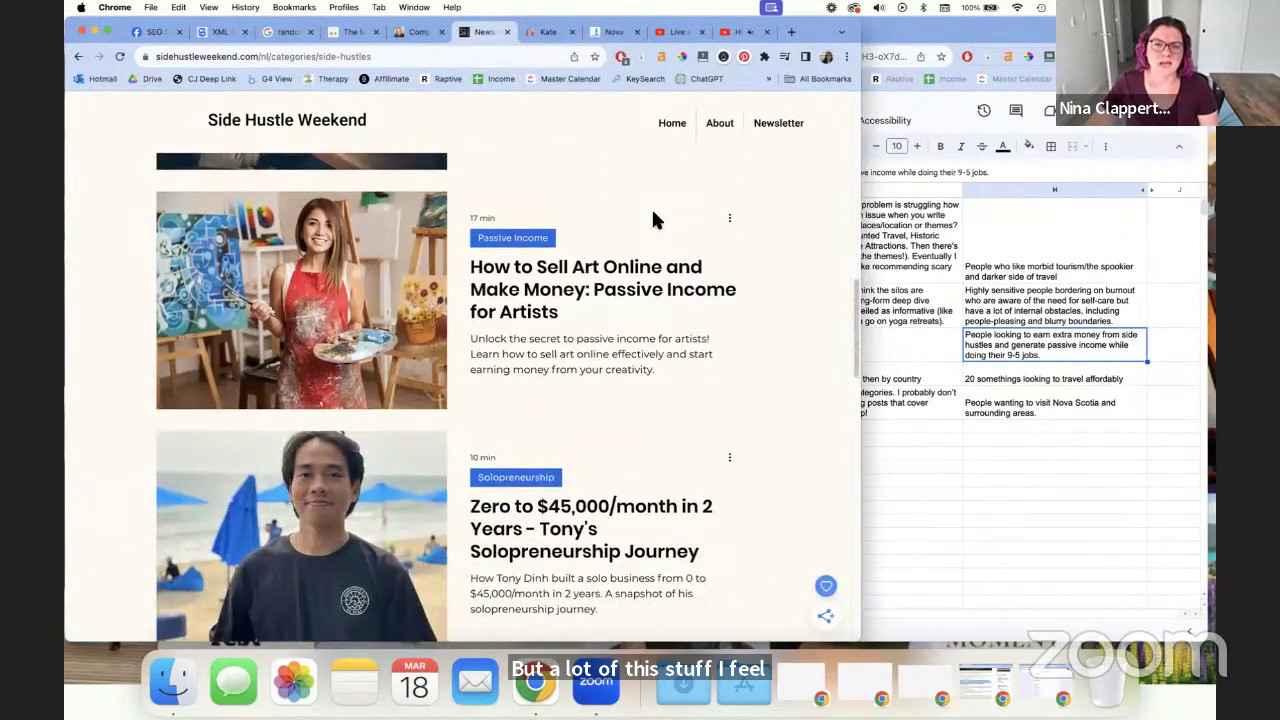
{"action": "scroll", "coordinate": [658, 222], "scroll_direction": "up", "scroll_amount": 8}
{"action": "scroll", "coordinate": [658, 222], "scroll_direction": "up", "scroll_amount": 8}
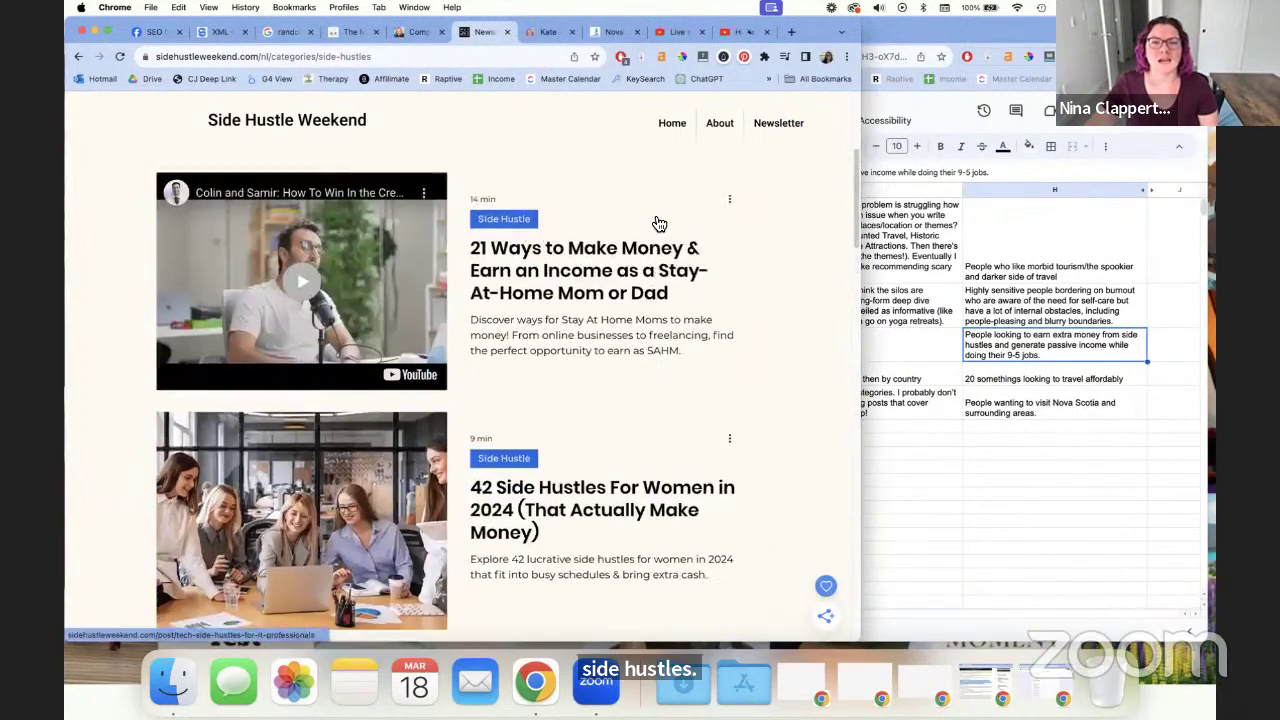
{"action": "scroll", "coordinate": [657, 220], "scroll_direction": "down", "scroll_amount": 1}
{"action": "scroll", "coordinate": [623, 245], "scroll_direction": "down", "scroll_amount": 7}
{"action": "scroll", "coordinate": [761, 240], "scroll_direction": "down", "scroll_amount": 4}
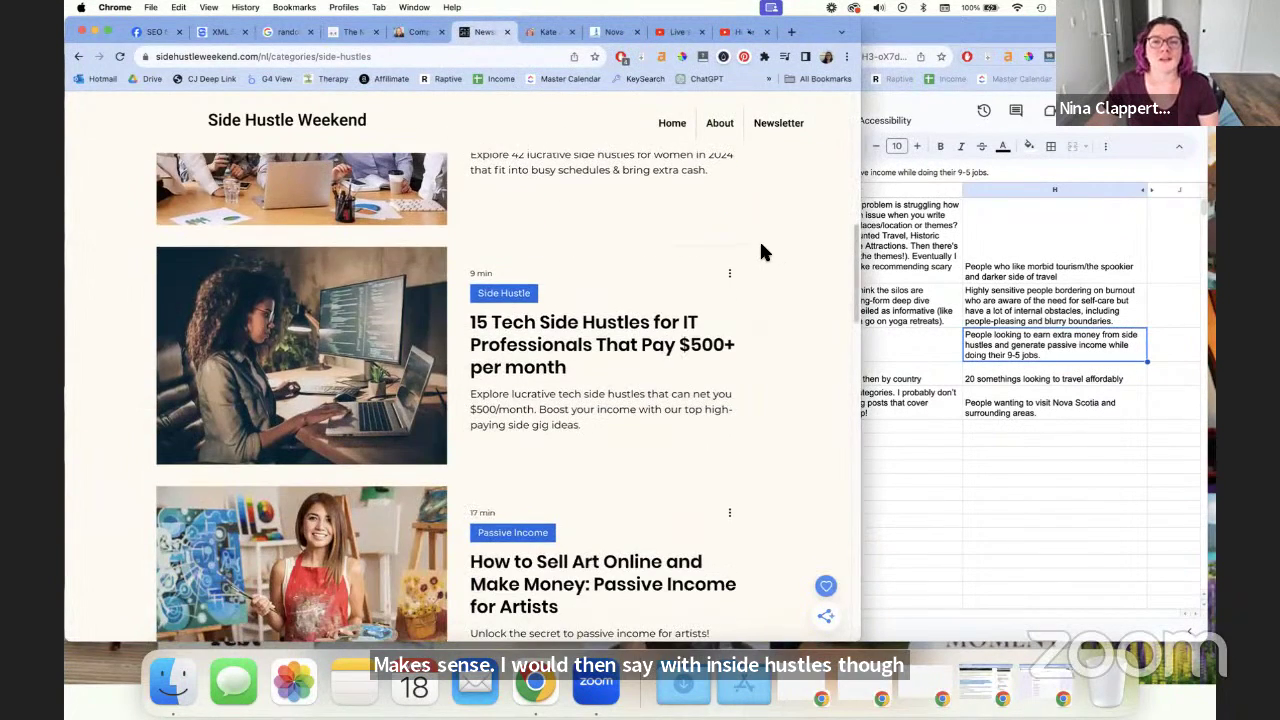
{"action": "scroll", "coordinate": [781, 250], "scroll_direction": "down", "scroll_amount": 10}
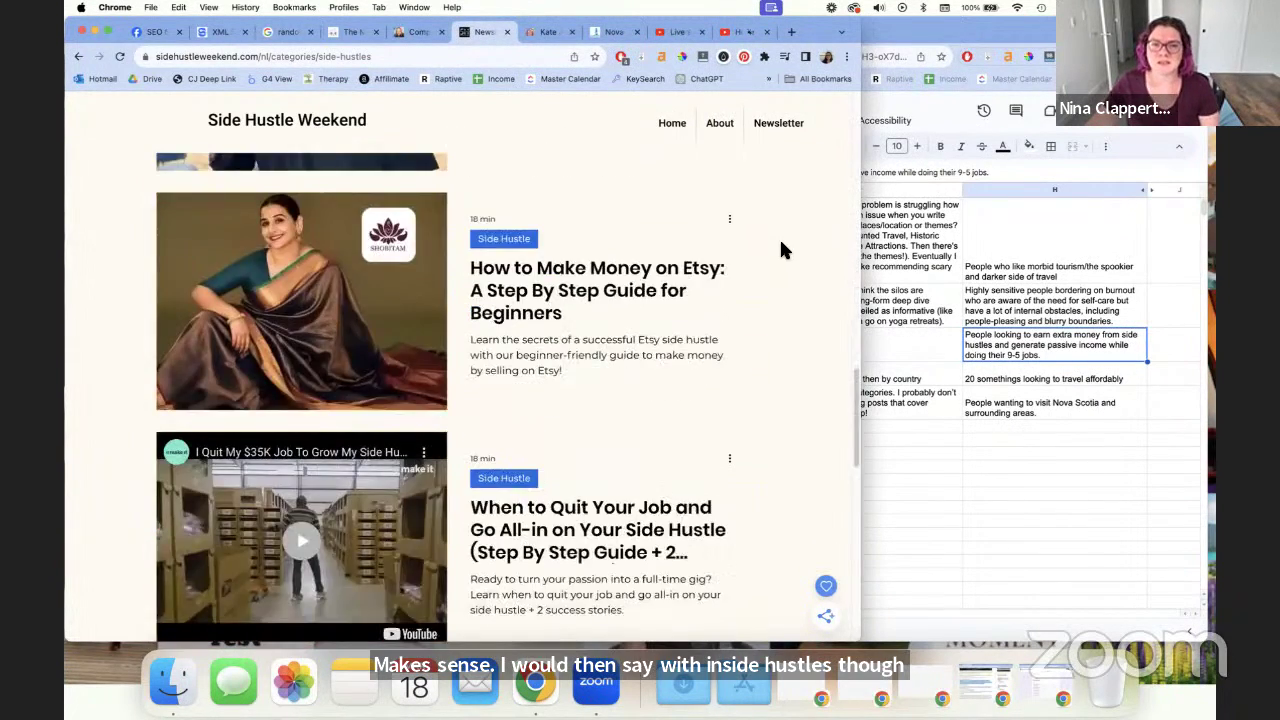
{"action": "scroll", "coordinate": [781, 250], "scroll_direction": "down", "scroll_amount": 2}
{"action": "scroll", "coordinate": [781, 250], "scroll_direction": "up", "scroll_amount": 16}
{"action": "scroll", "coordinate": [781, 254], "scroll_direction": "up", "scroll_amount": 4}
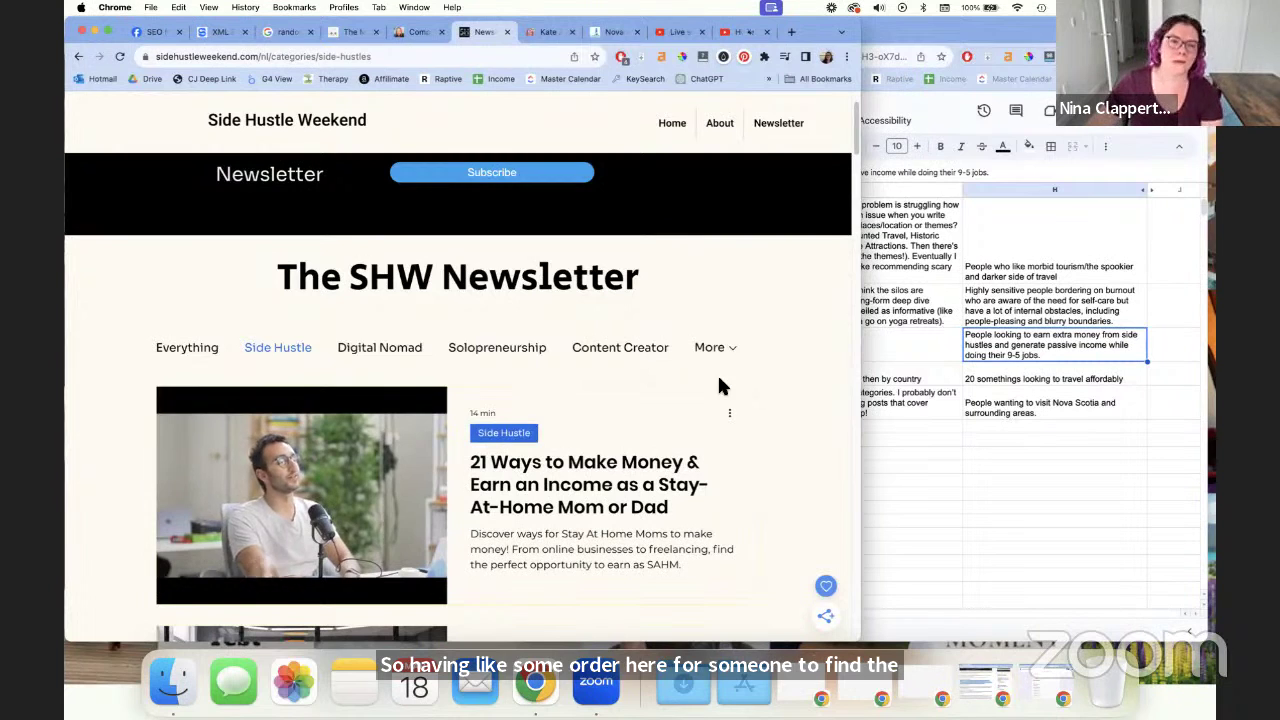
Open the Digital Nomad category and examine how its posts overlap with the other categories
{"action": "left_click", "coordinate": [379, 347]}
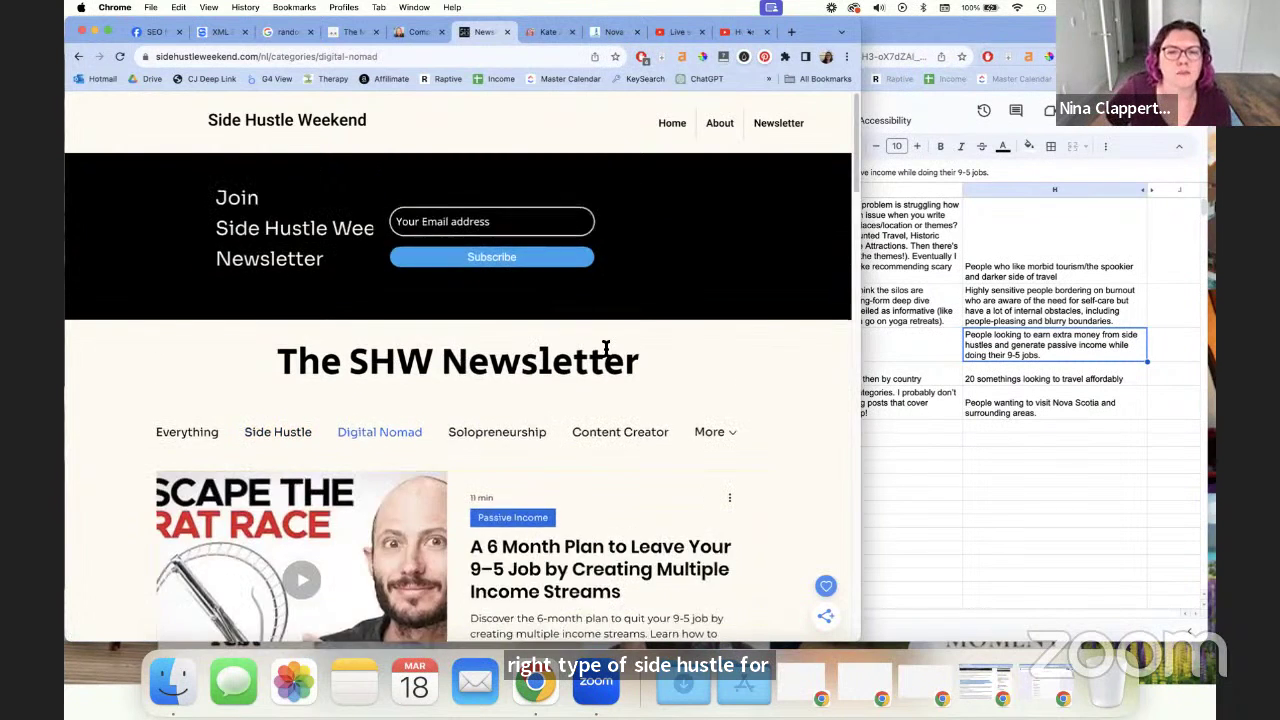
{"action": "scroll", "coordinate": [730, 380], "scroll_direction": "down", "scroll_amount": 3}
{"action": "scroll", "coordinate": [779, 337], "scroll_direction": "down", "scroll_amount": 4}
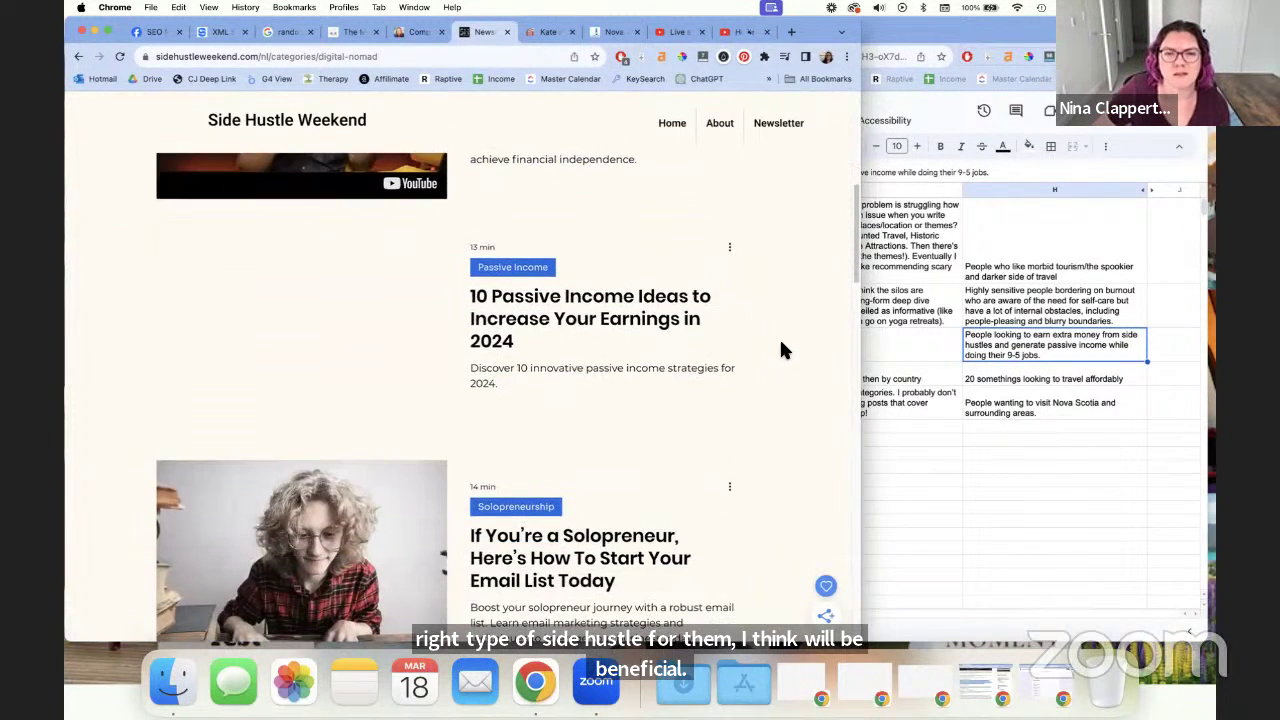
{"action": "scroll", "coordinate": [783, 346], "scroll_direction": "down", "scroll_amount": 3}
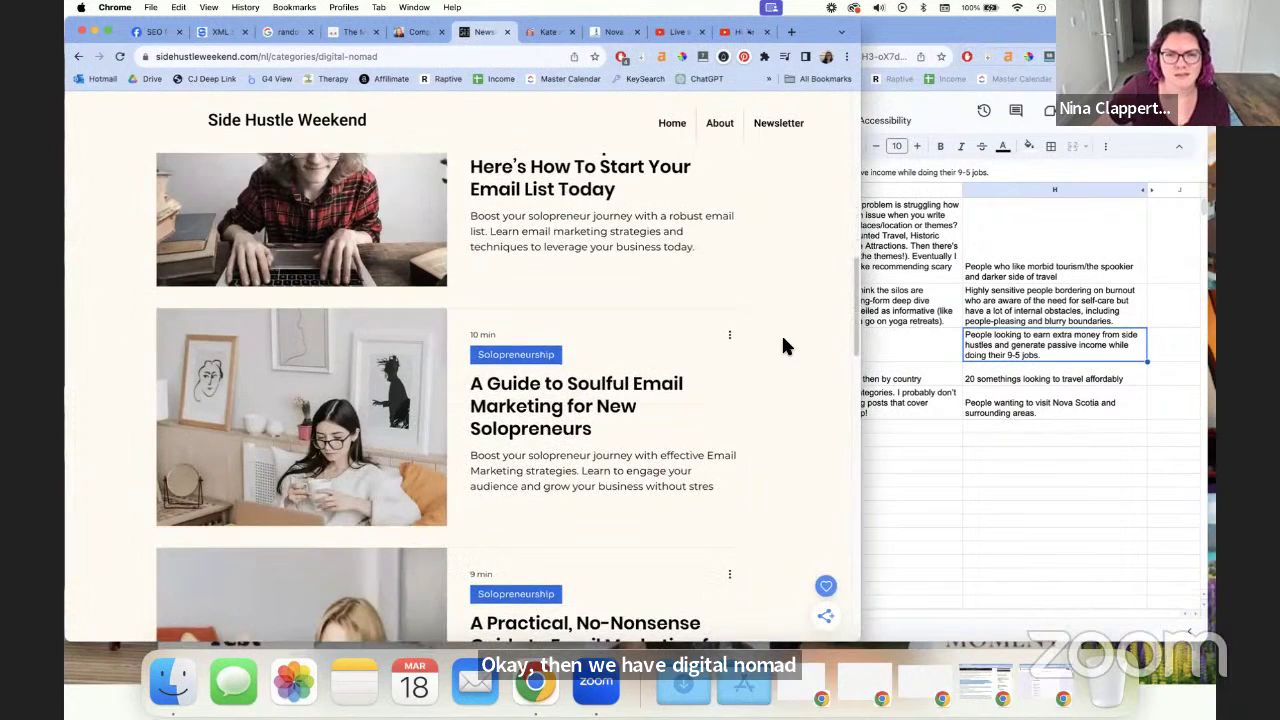
{"action": "scroll", "coordinate": [783, 346], "scroll_direction": "down", "scroll_amount": 3}
{"action": "scroll", "coordinate": [783, 346], "scroll_direction": "down", "scroll_amount": 3}
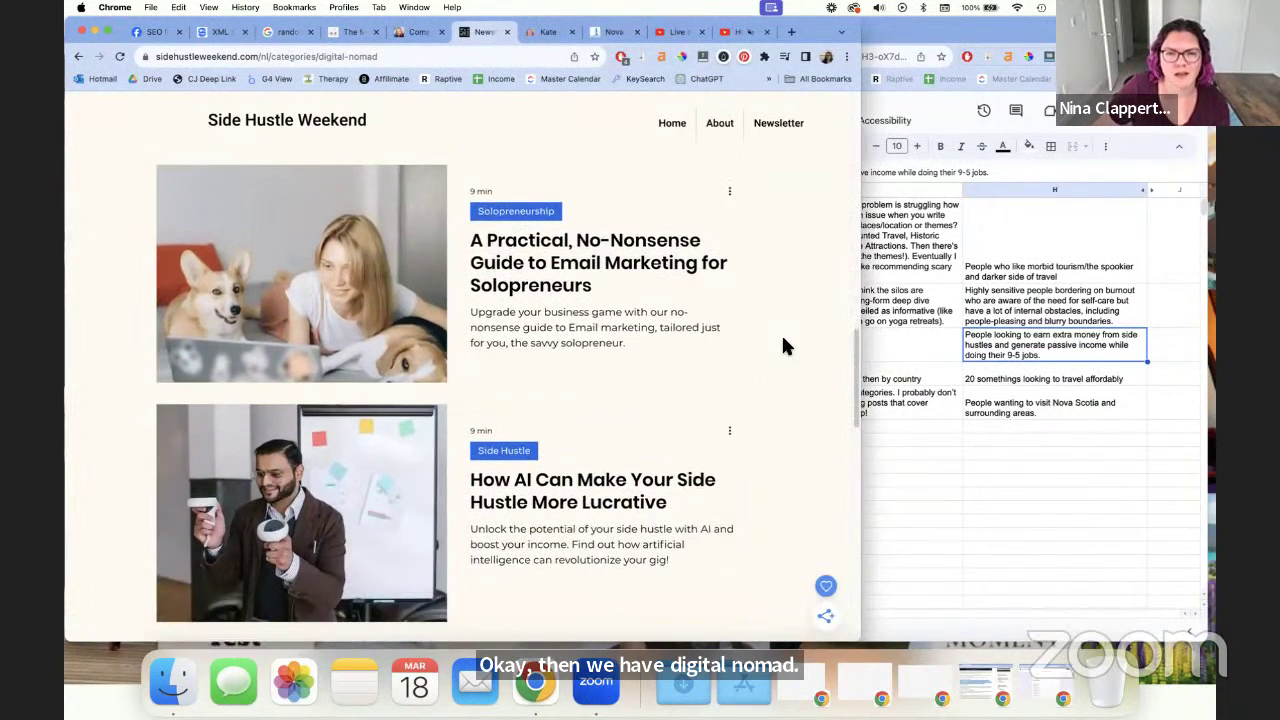
{"action": "scroll", "coordinate": [783, 346], "scroll_direction": "down", "scroll_amount": 1}
{"action": "scroll", "coordinate": [783, 346], "scroll_direction": "down", "scroll_amount": 3}
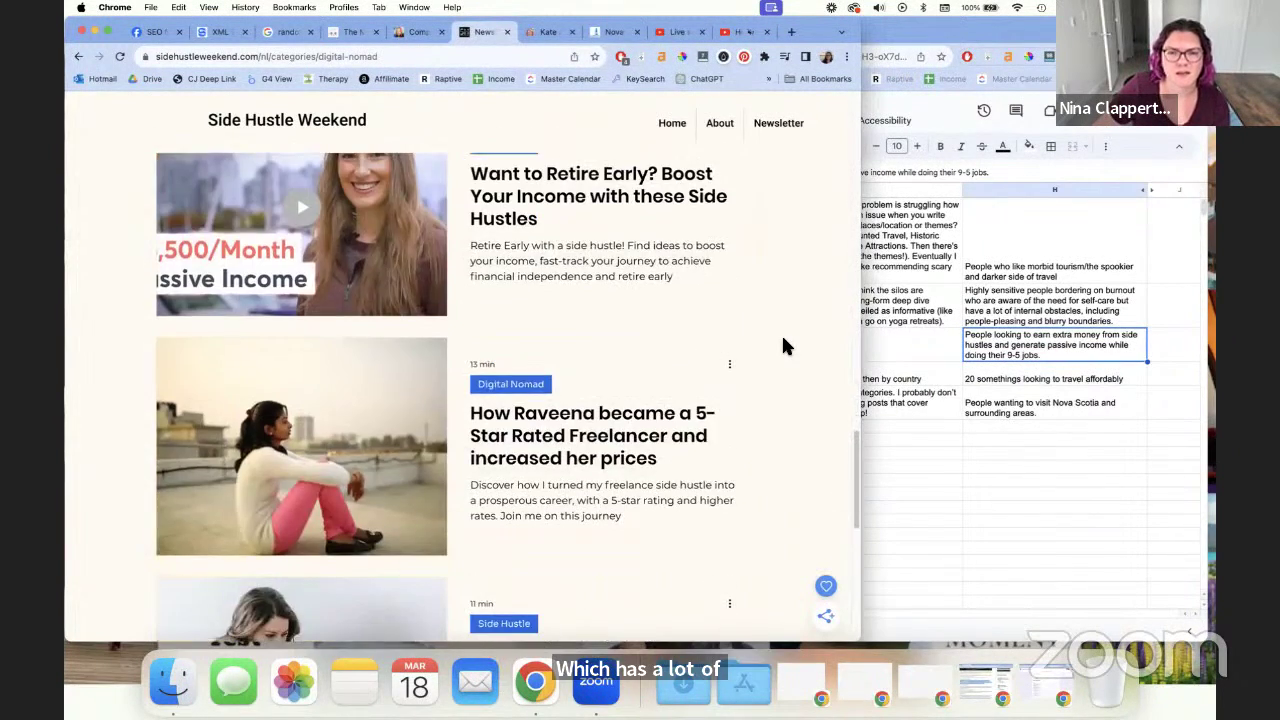
{"action": "scroll", "coordinate": [783, 346], "scroll_direction": "down", "scroll_amount": 2}
{"action": "scroll", "coordinate": [783, 346], "scroll_direction": "up", "scroll_amount": 15}
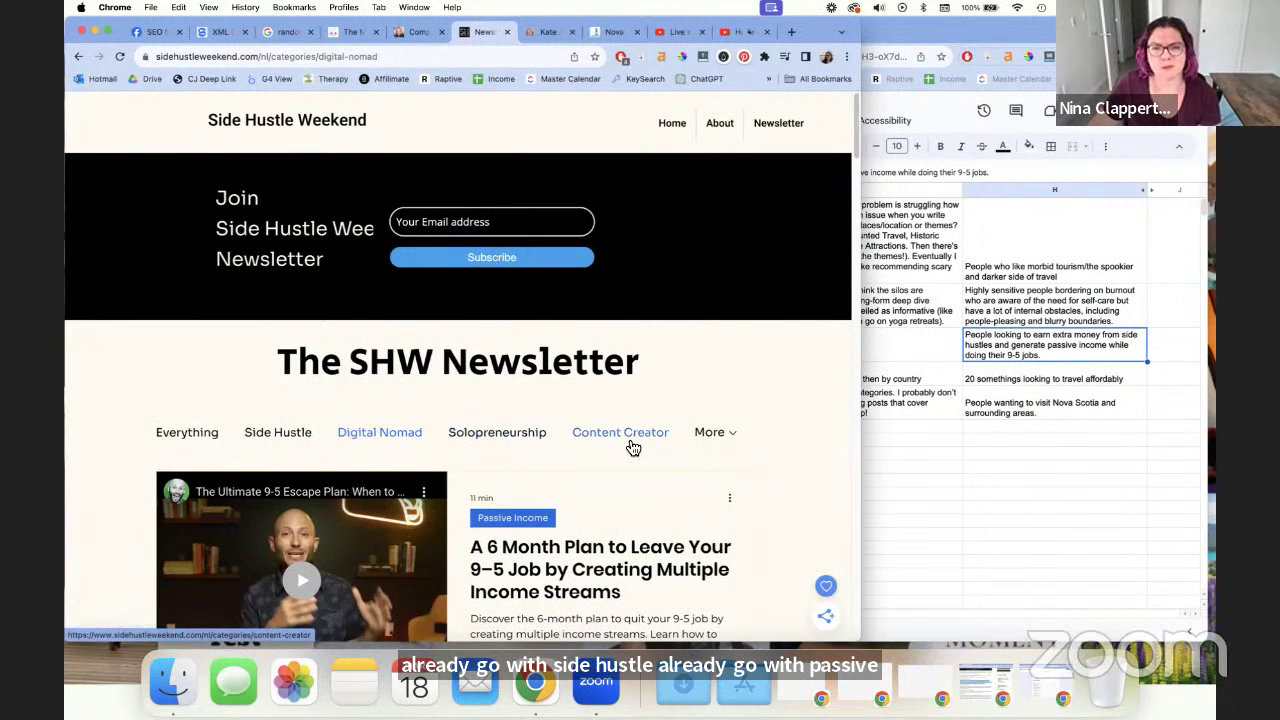
Open the Solopreneurship category and examine how its posts differ from those in Side Hustle
{"action": "left_click", "coordinate": [489, 437]}
{"action": "scroll", "coordinate": [577, 400], "scroll_direction": "down", "scroll_amount": 2}
{"action": "scroll", "coordinate": [767, 380], "scroll_direction": "down", "scroll_amount": 4}
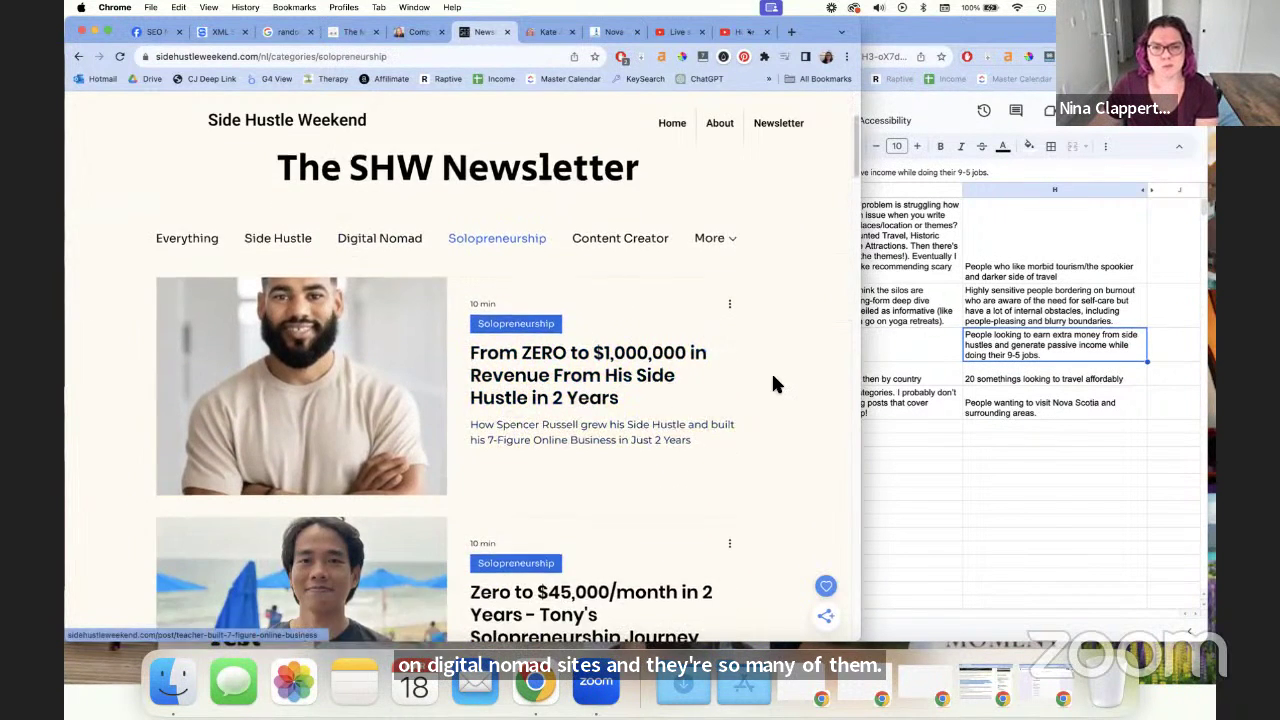
{"action": "scroll", "coordinate": [767, 388], "scroll_direction": "down", "scroll_amount": 8}
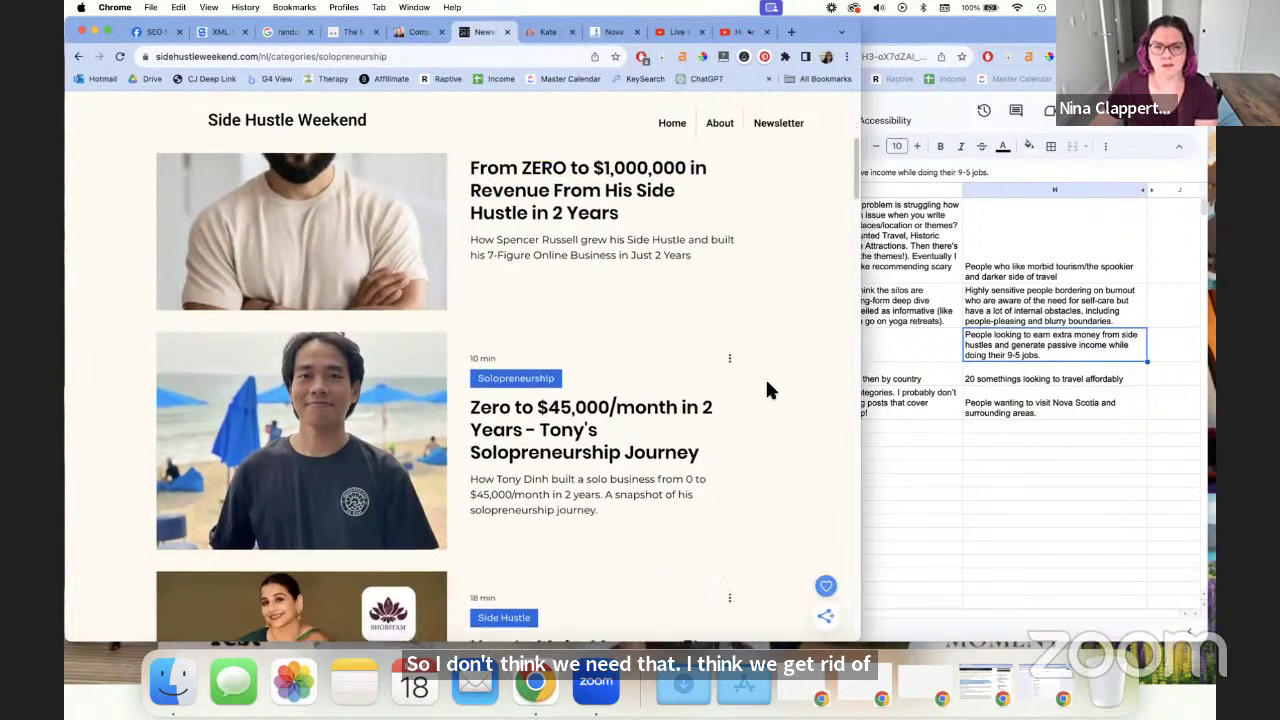
{"action": "scroll", "coordinate": [767, 390], "scroll_direction": "down", "scroll_amount": 5}
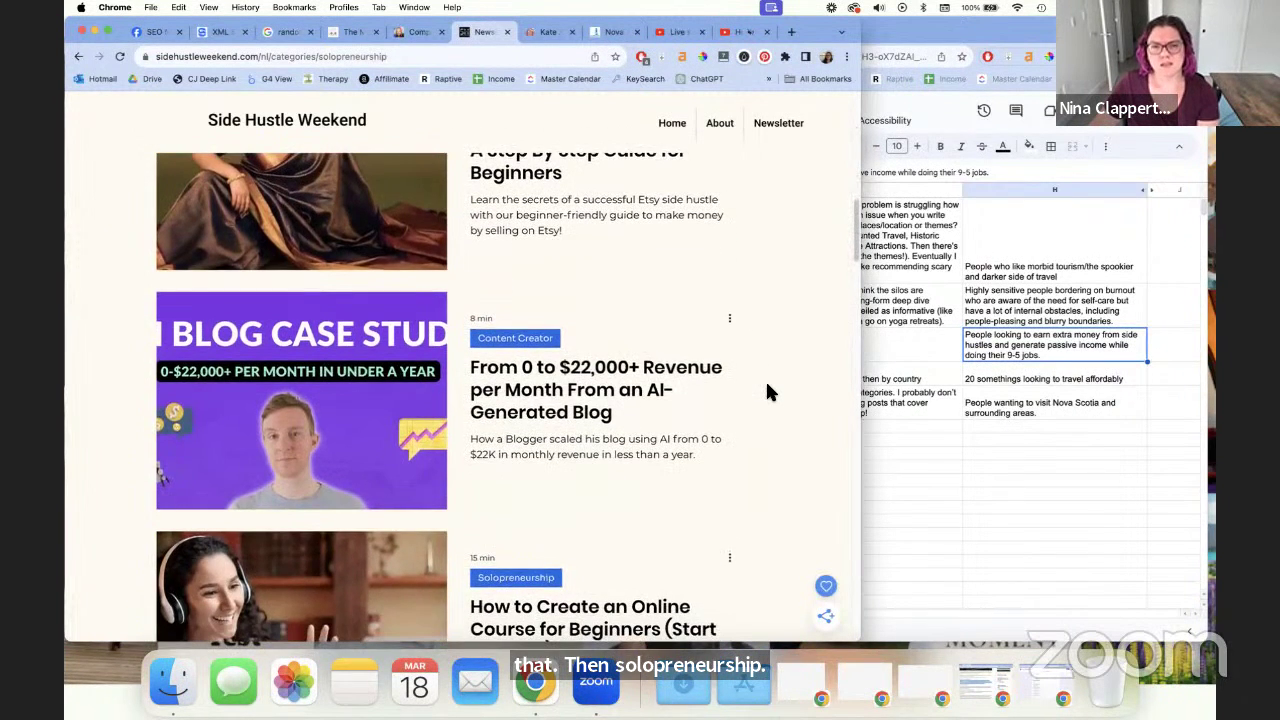
{"action": "scroll", "coordinate": [765, 381], "scroll_direction": "up", "scroll_amount": 12}
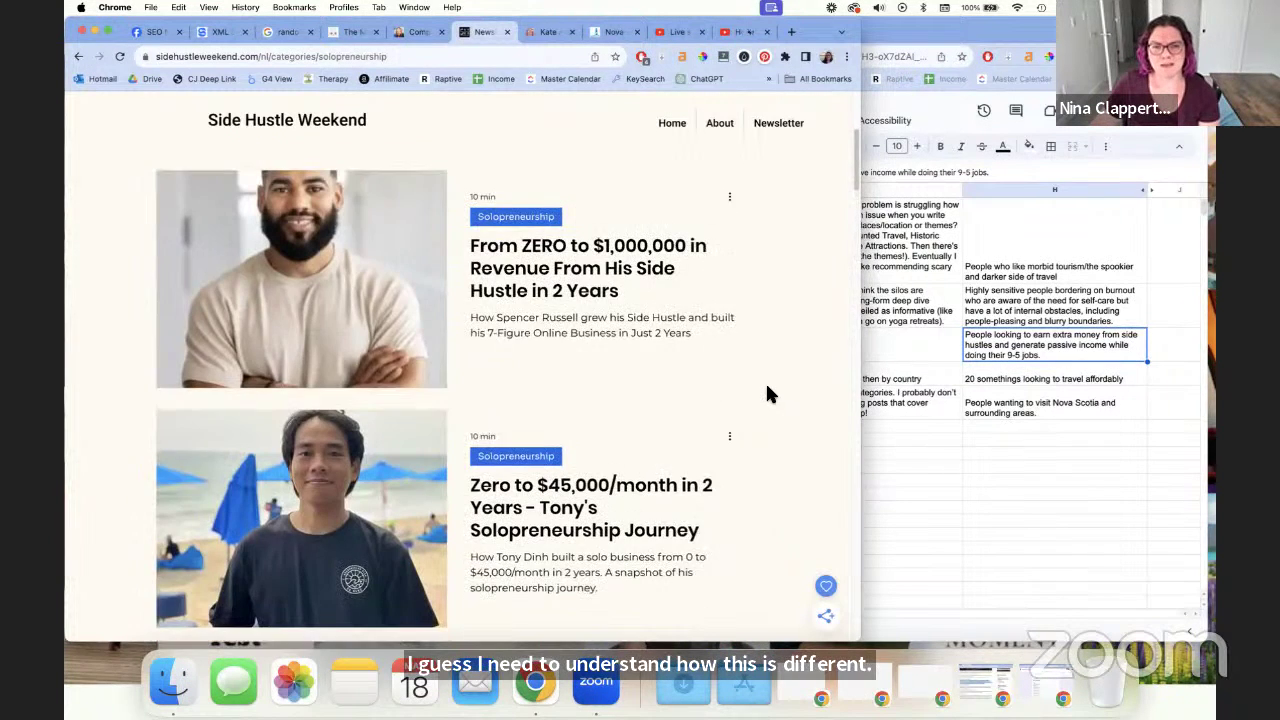
{"action": "scroll", "coordinate": [765, 391], "scroll_direction": "up", "scroll_amount": 3}
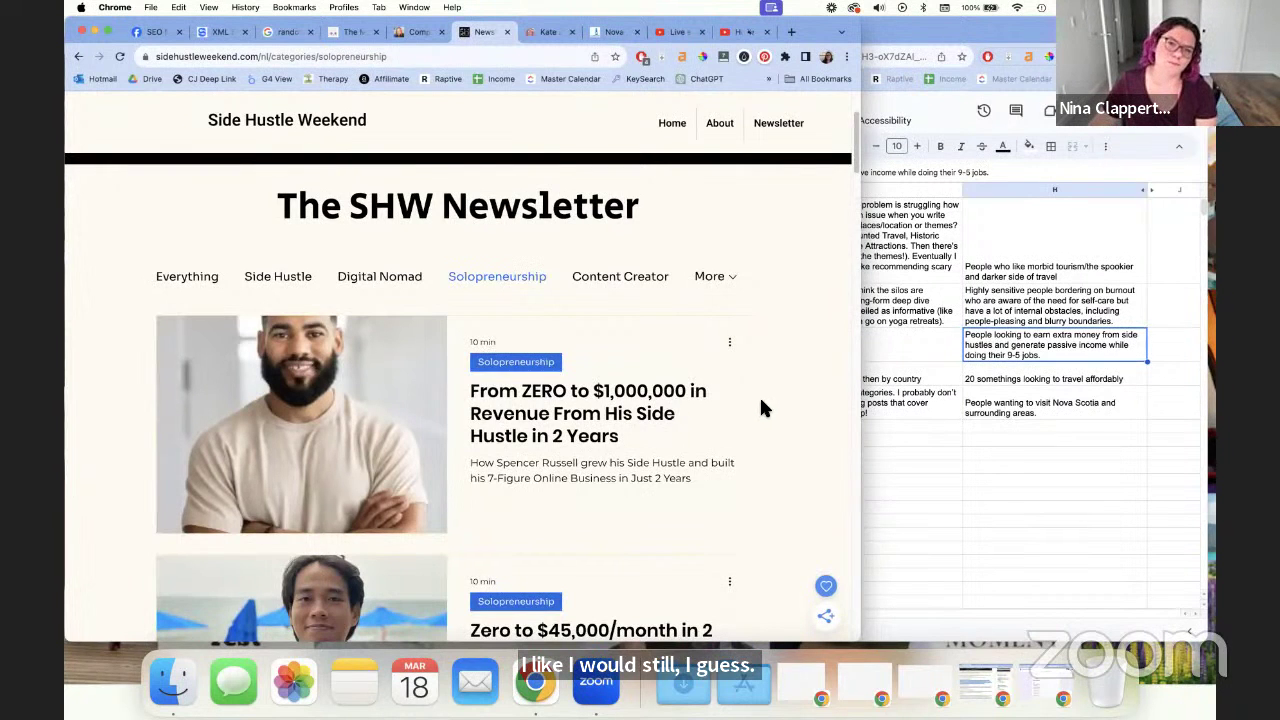
{"action": "scroll", "coordinate": [759, 395], "scroll_direction": "down", "scroll_amount": 5}
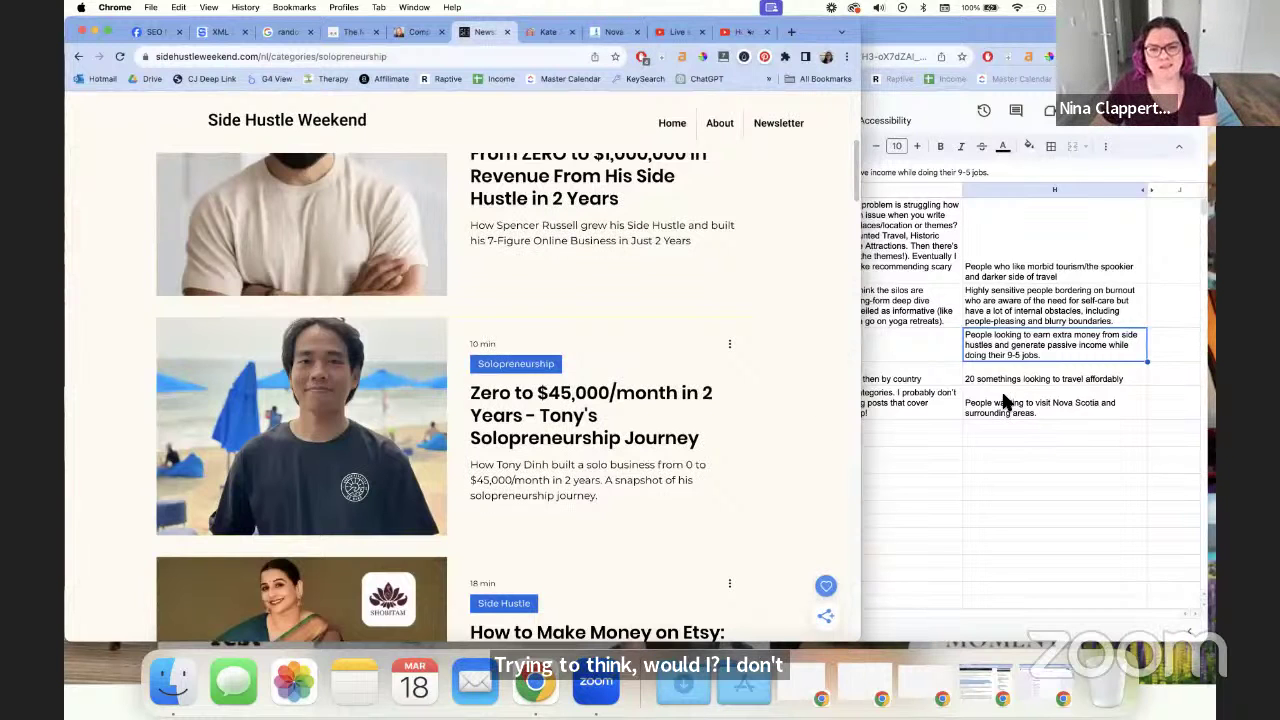
{"action": "left_click", "coordinate": [870, 612]}
{"action": "mouse_move", "coordinate": [815, 608]}
{"action": "left_mouse_down"}
{"action": "mouse_move", "coordinate": [723, 612]}
{"action": "mouse_move", "coordinate": [818, 612]}
{"action": "mouse_move", "coordinate": [810, 604]}
{"action": "left_mouse_up"}
{"action": "left_click", "coordinate": [268, 358]}
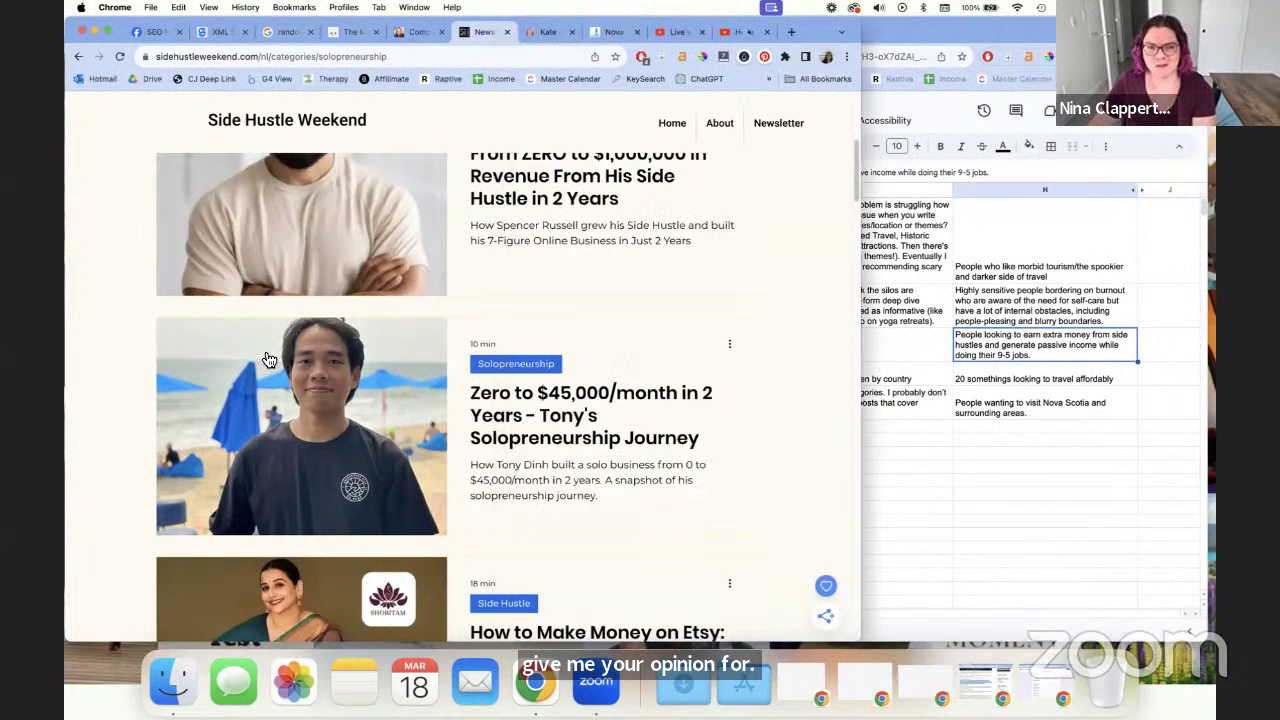
{"action": "scroll", "coordinate": [815, 340], "scroll_direction": "up", "scroll_amount": 2}
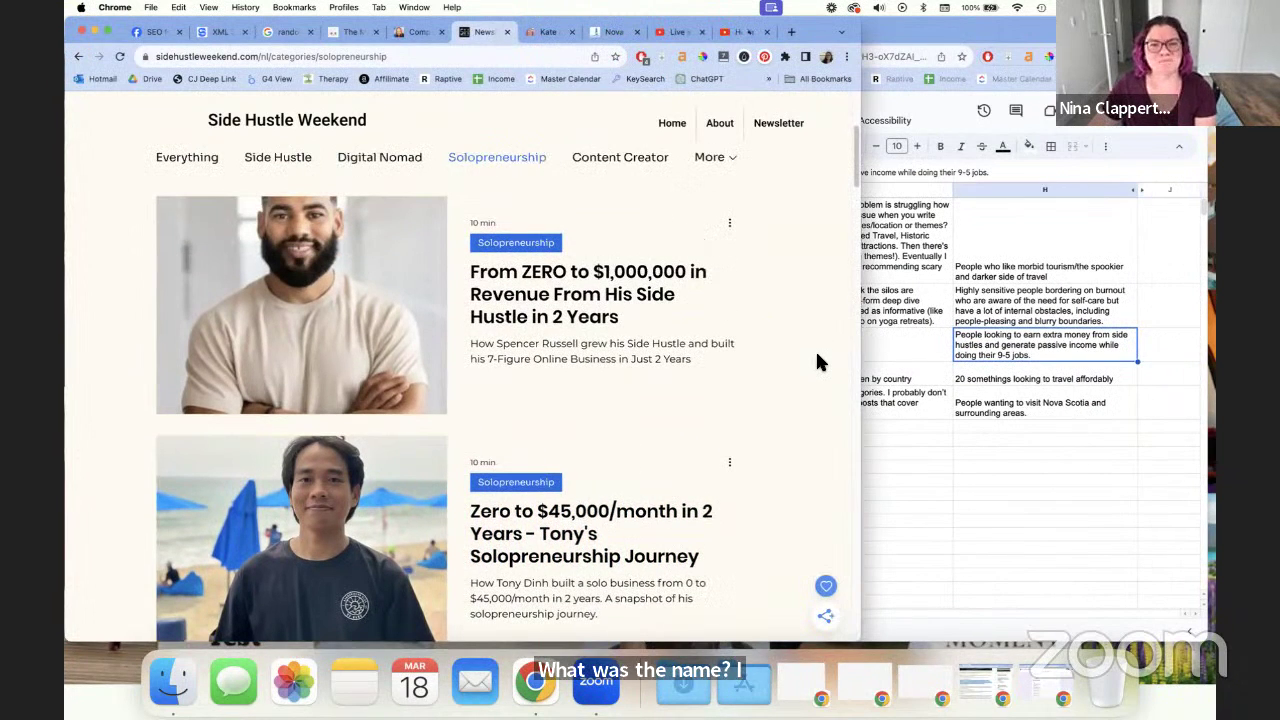
Look through the Solopreneurship post list again and check which category labels the posts carry
{"action": "scroll", "coordinate": [763, 335], "scroll_direction": "up", "scroll_amount": 2}
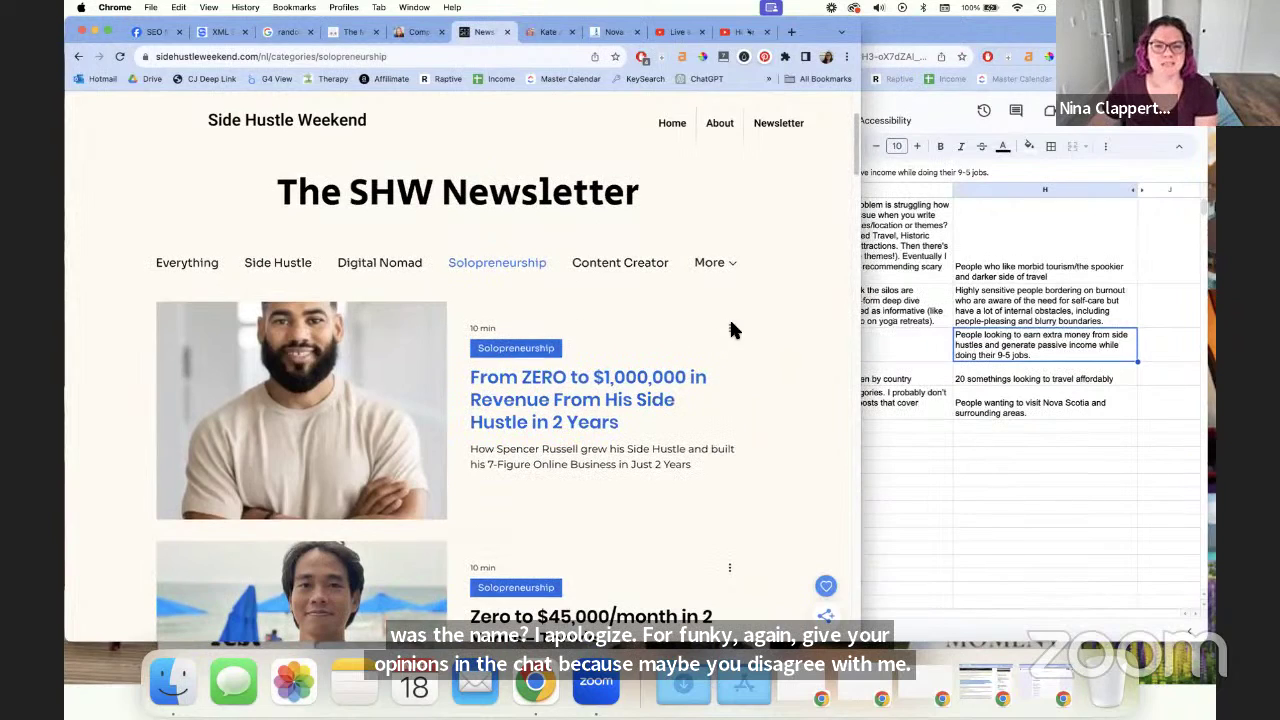
{"action": "scroll", "coordinate": [736, 333], "scroll_direction": "down", "scroll_amount": 15}
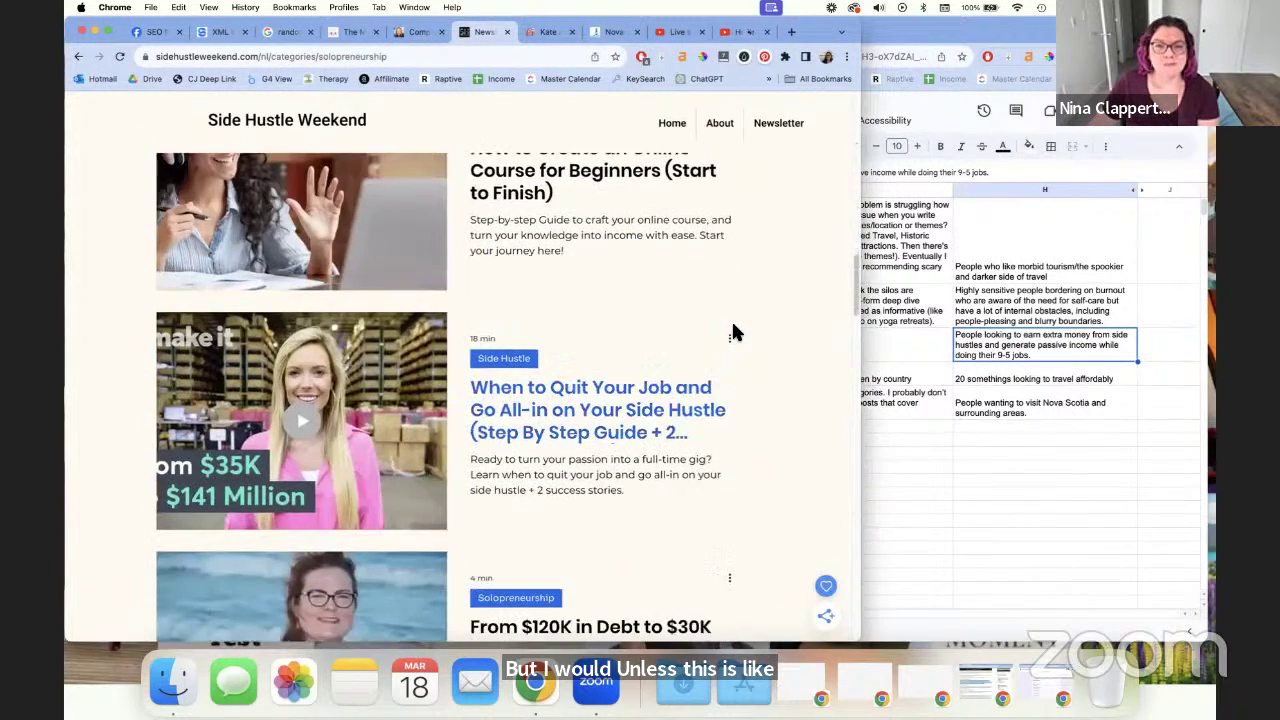
{"action": "scroll", "coordinate": [735, 333], "scroll_direction": "up", "scroll_amount": 15}
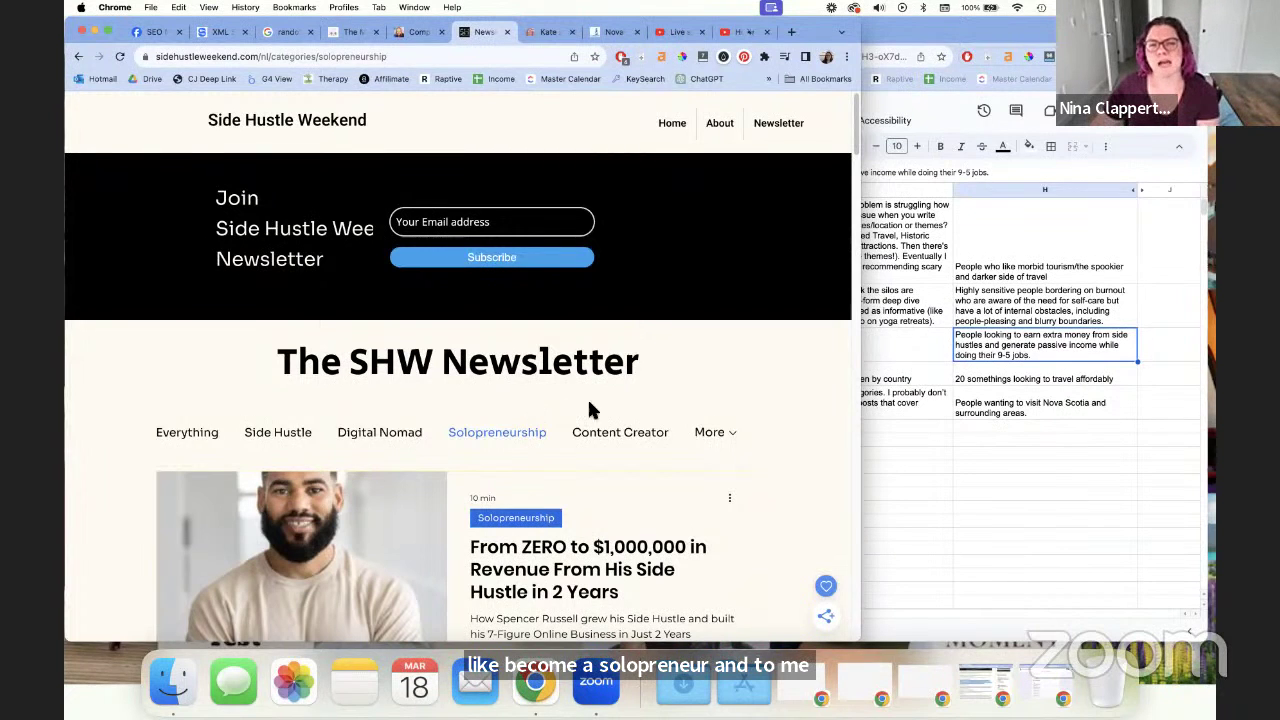
Compare the posts in the Content Creator category with those in Solopreneurship to judge how much they overlap
{"action": "left_click", "coordinate": [630, 443]}
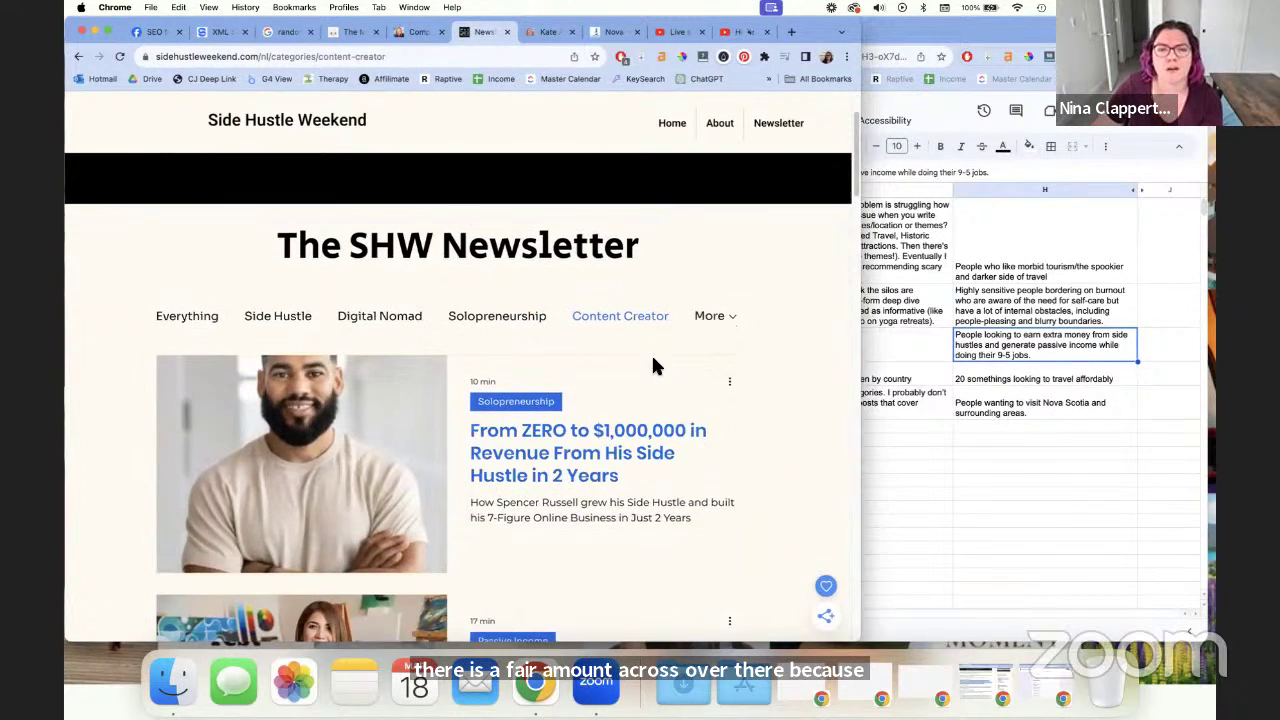
{"action": "scroll", "coordinate": [630, 400], "scroll_direction": "down", "scroll_amount": 5}
{"action": "scroll", "coordinate": [703, 393], "scroll_direction": "down", "scroll_amount": 20}
{"action": "scroll", "coordinate": [697, 393], "scroll_direction": "up", "scroll_amount": 20}
{"action": "left_click", "coordinate": [497, 433]}
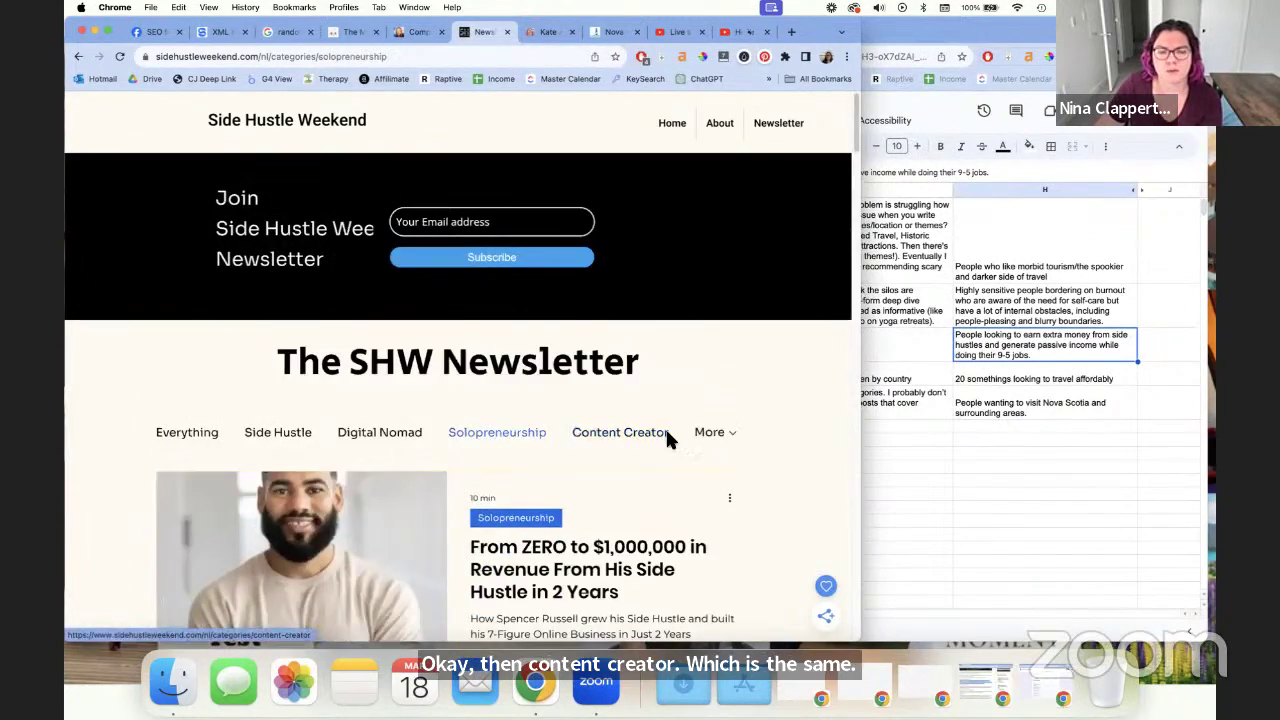
{"action": "scroll", "coordinate": [765, 430], "scroll_direction": "down", "scroll_amount": 20}
{"action": "scroll", "coordinate": [767, 437], "scroll_direction": "up", "scroll_amount": 15}
{"action": "scroll", "coordinate": [770, 437], "scroll_direction": "up", "scroll_amount": 10}
{"action": "left_click", "coordinate": [665, 433]}
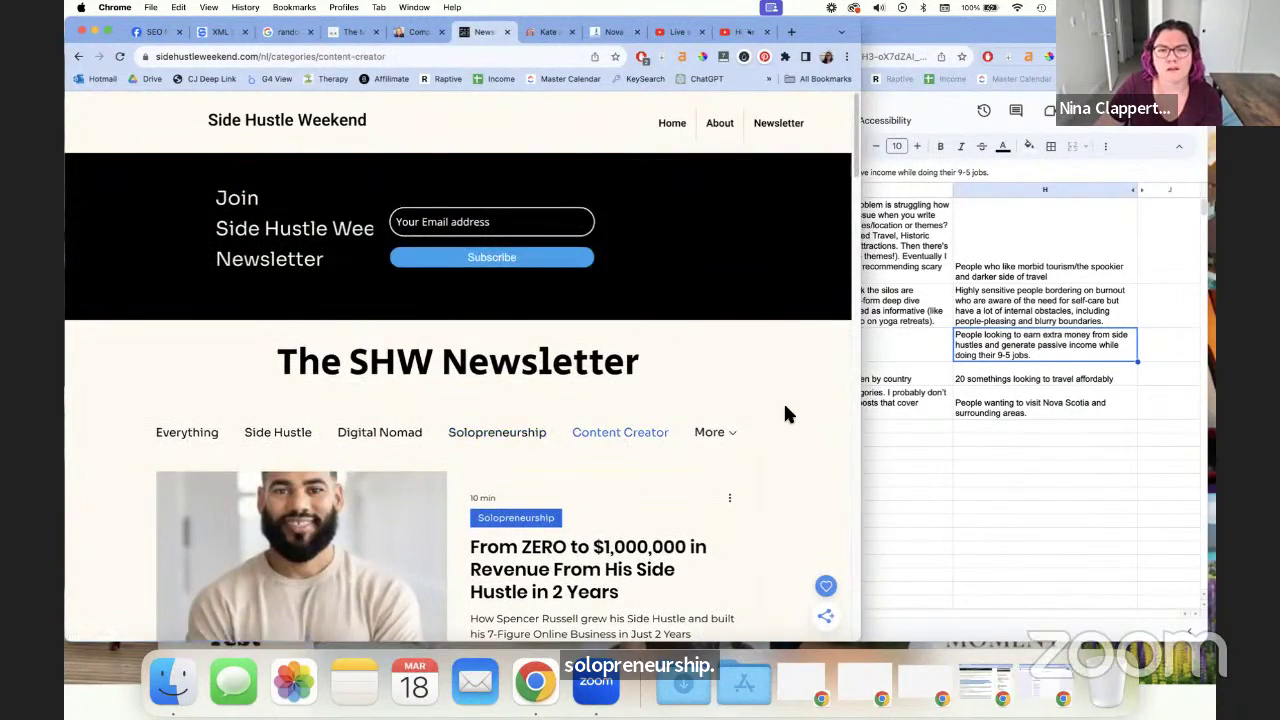
{"action": "scroll", "coordinate": [785, 413], "scroll_direction": "down", "scroll_amount": 20}
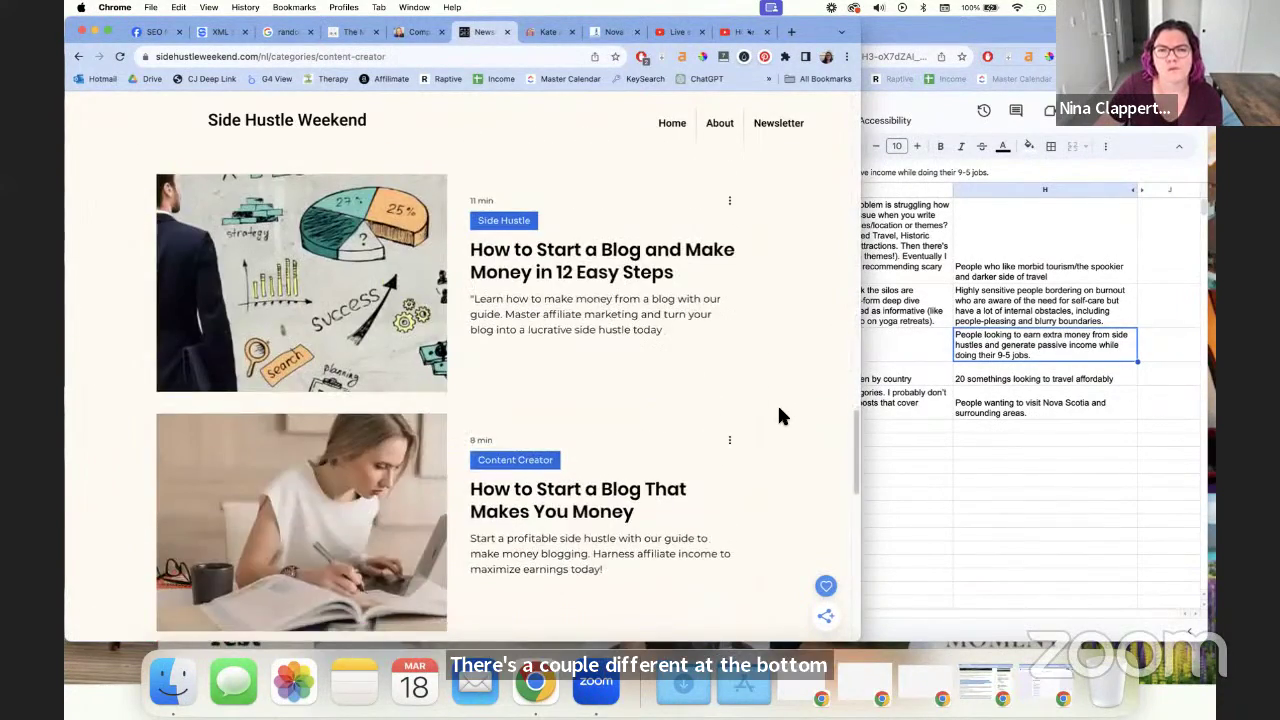
{"action": "scroll", "coordinate": [771, 410], "scroll_direction": "down", "scroll_amount": 15}
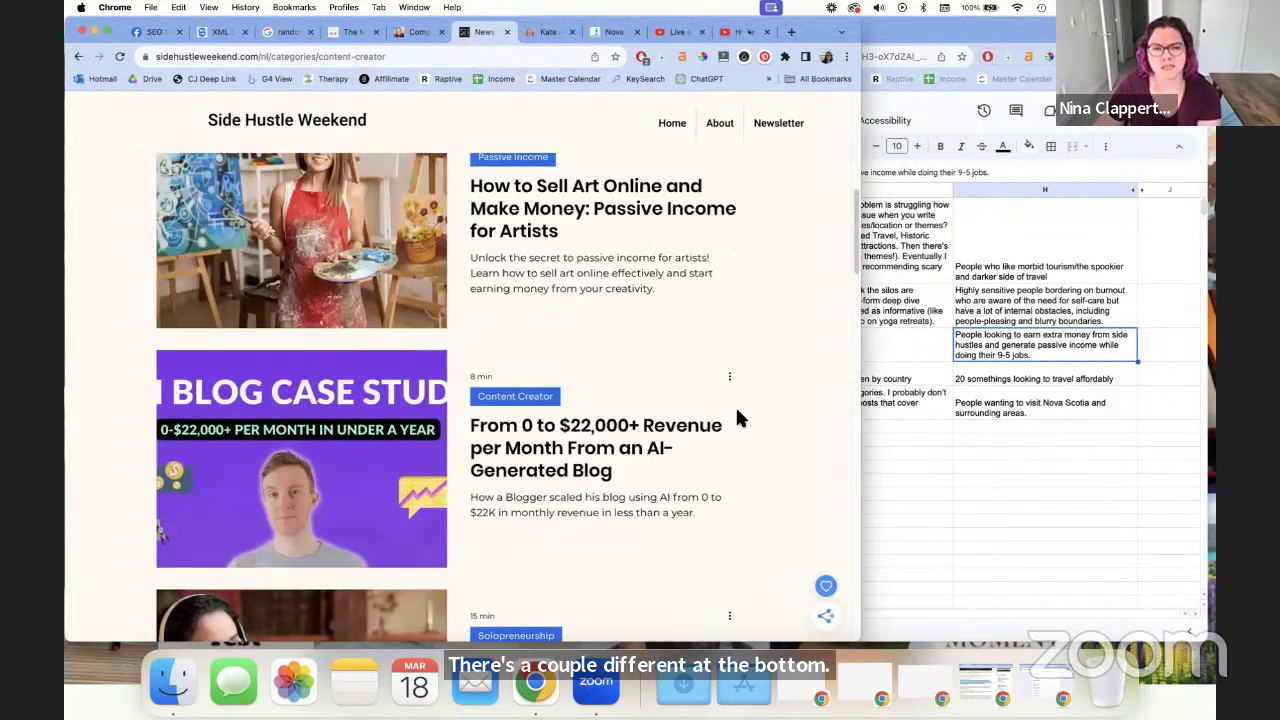
{"action": "scroll", "coordinate": [735, 410], "scroll_direction": "up", "scroll_amount": 8}
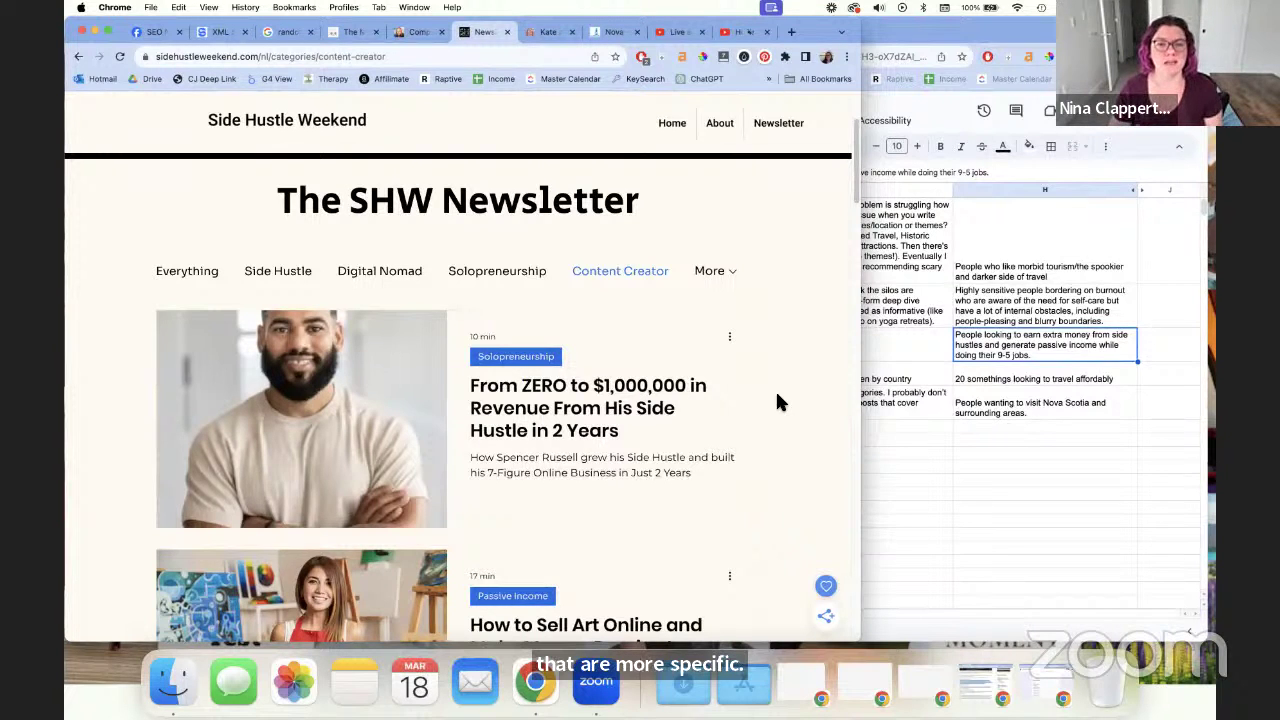
Examine the Content Creator posts for narrower topics that could serve as more specific categories
{"action": "scroll", "coordinate": [771, 398], "scroll_direction": "down", "scroll_amount": 8}
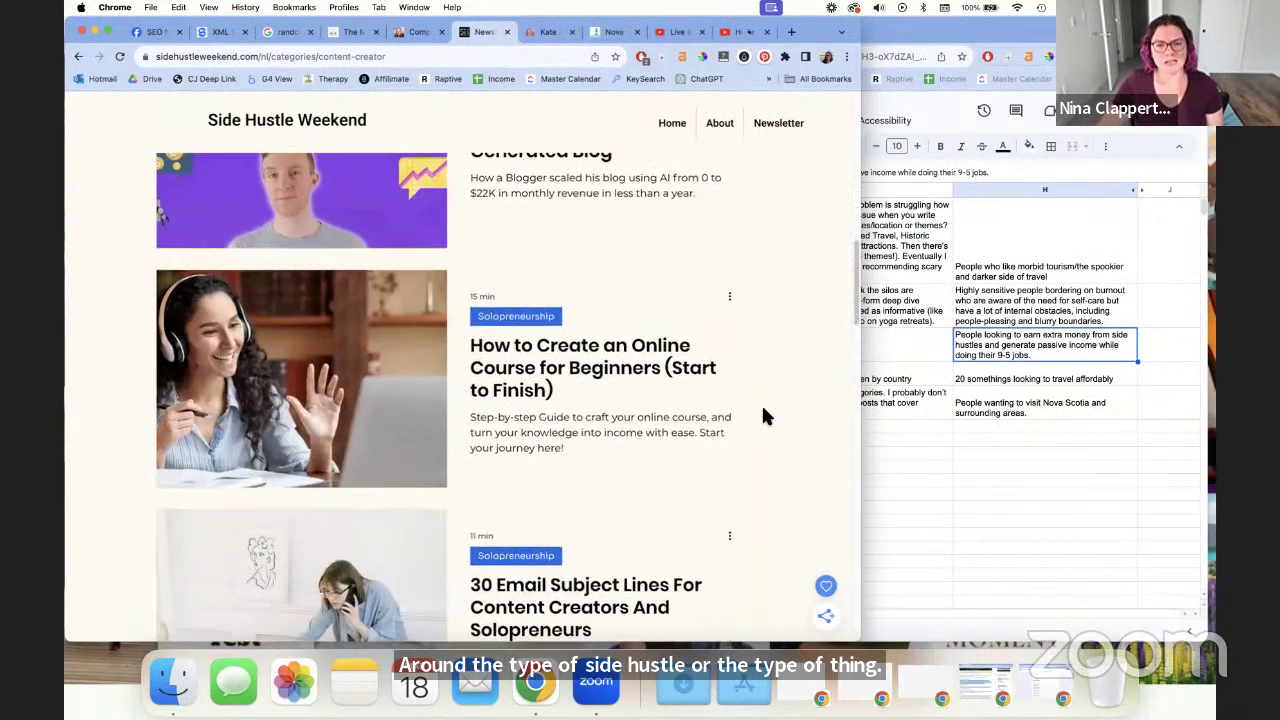
{"action": "scroll", "coordinate": [760, 410], "scroll_direction": "down", "scroll_amount": 3}
{"action": "scroll", "coordinate": [758, 420], "scroll_direction": "down", "scroll_amount": 3}
{"action": "scroll", "coordinate": [758, 424], "scroll_direction": "down", "scroll_amount": 3}
{"action": "scroll", "coordinate": [758, 424], "scroll_direction": "down", "scroll_amount": 6}
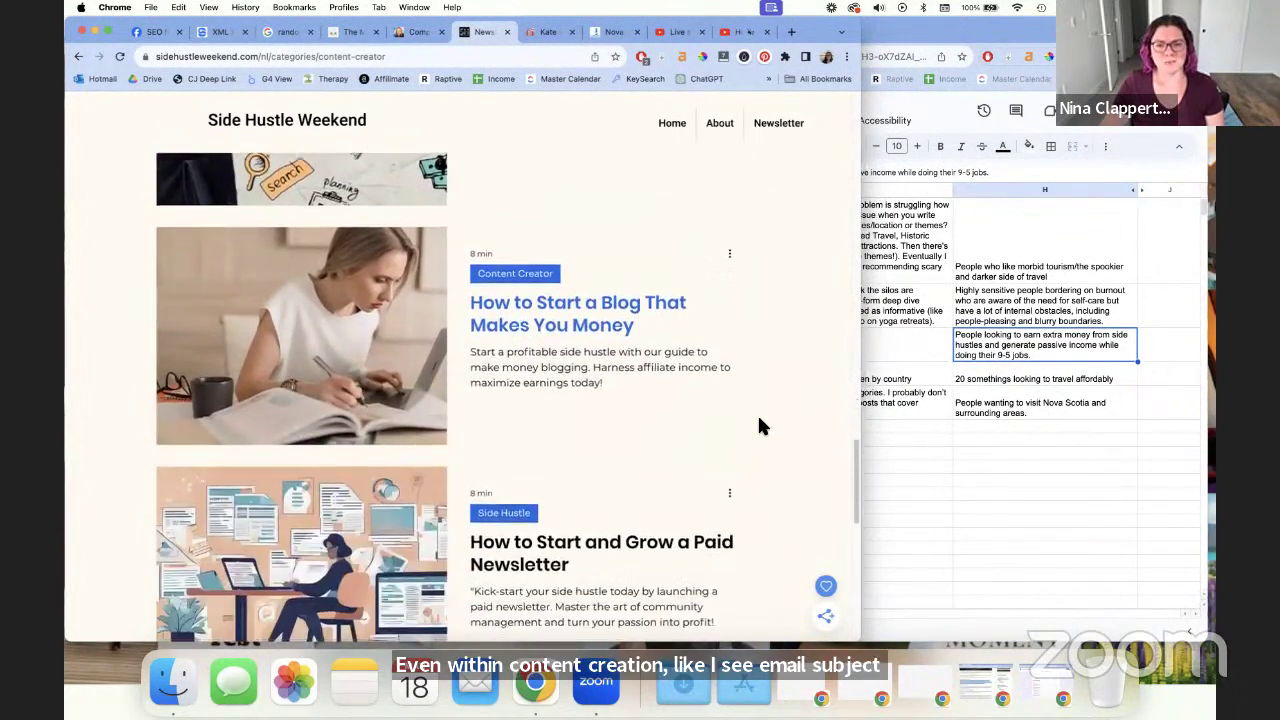
{"action": "scroll", "coordinate": [760, 422], "scroll_direction": "down", "scroll_amount": 5}
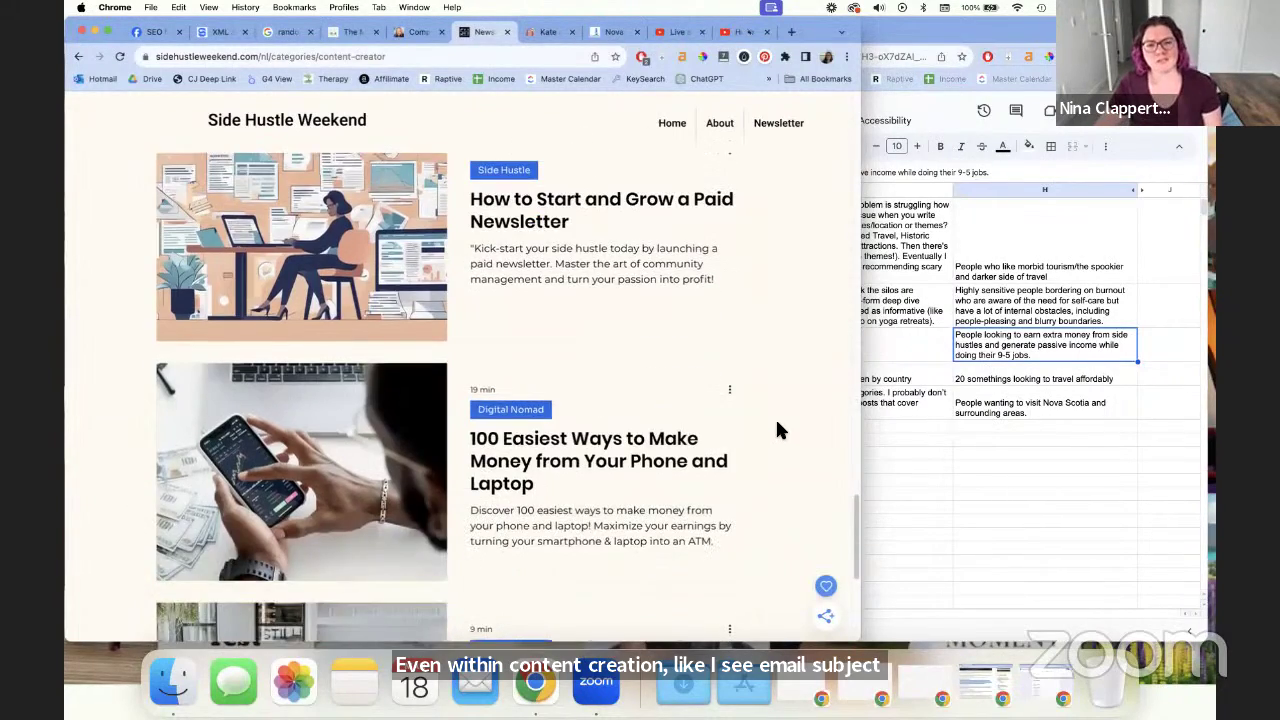
{"action": "scroll", "coordinate": [775, 417], "scroll_direction": "down", "scroll_amount": 3}
{"action": "scroll", "coordinate": [775, 417], "scroll_direction": "up", "scroll_amount": 3}
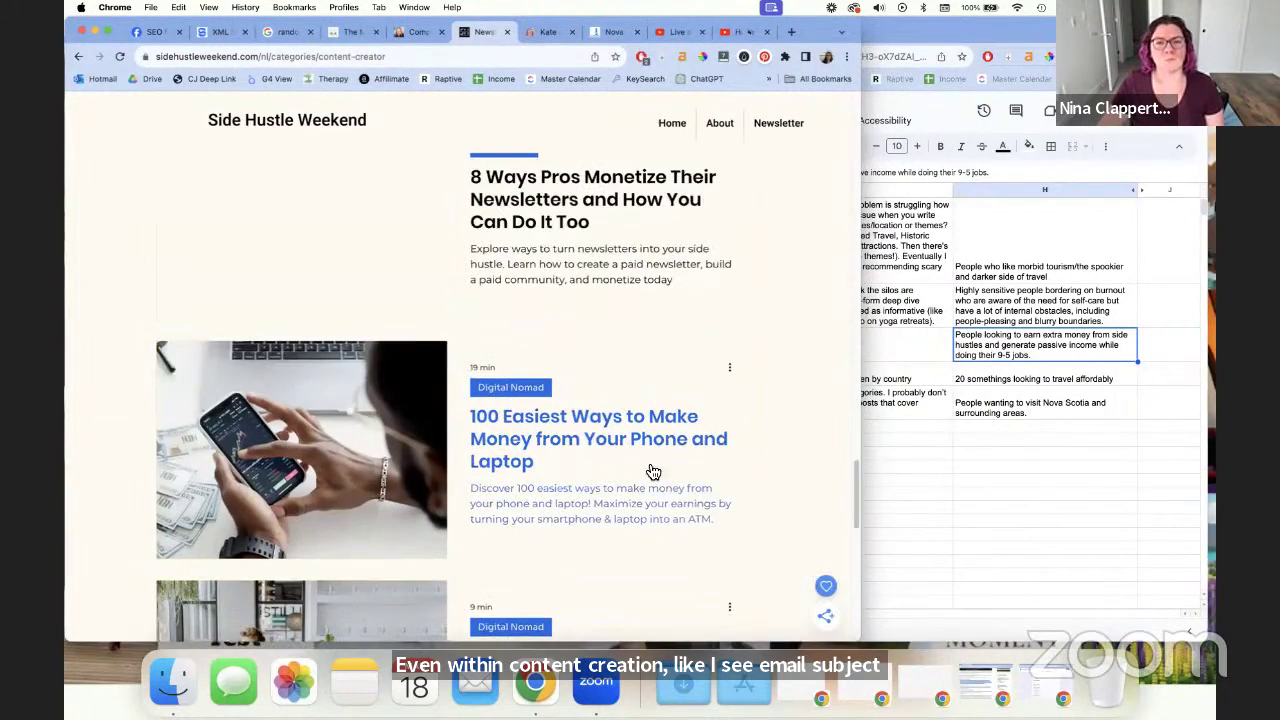
{"action": "scroll", "coordinate": [757, 425], "scroll_direction": "up", "scroll_amount": 8}
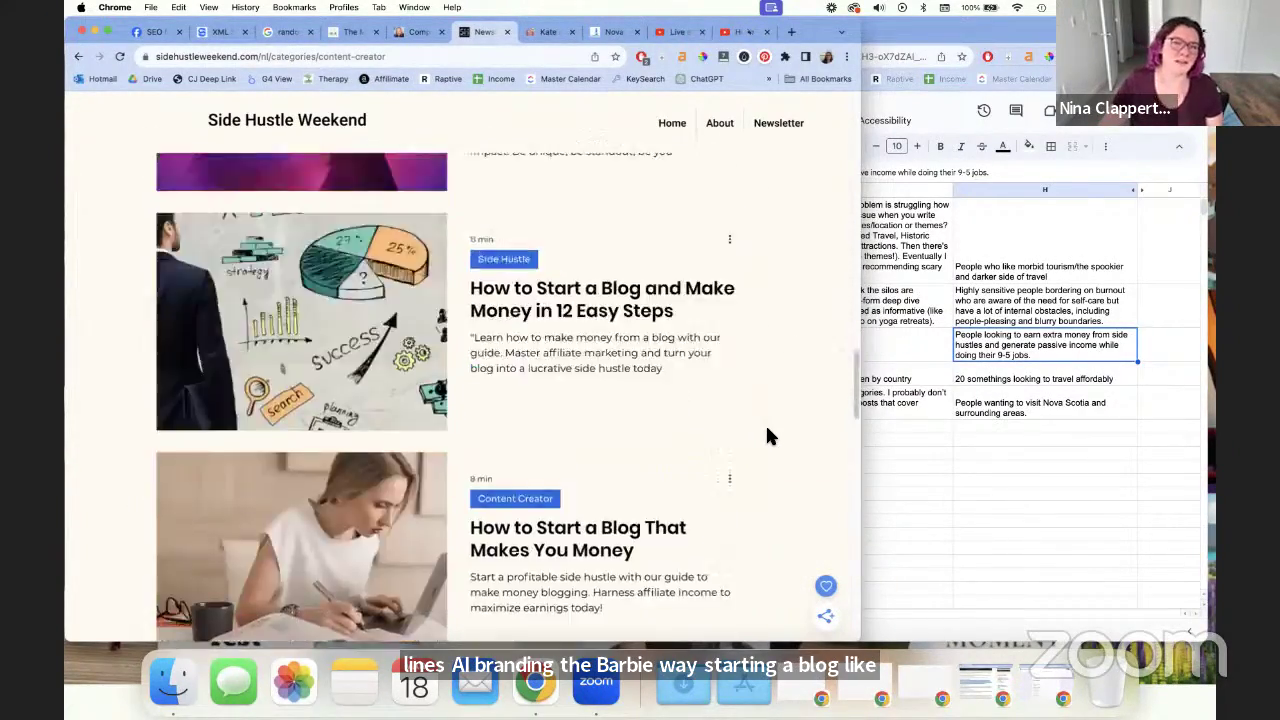
{"action": "scroll", "coordinate": [767, 429], "scroll_direction": "up", "scroll_amount": 15}
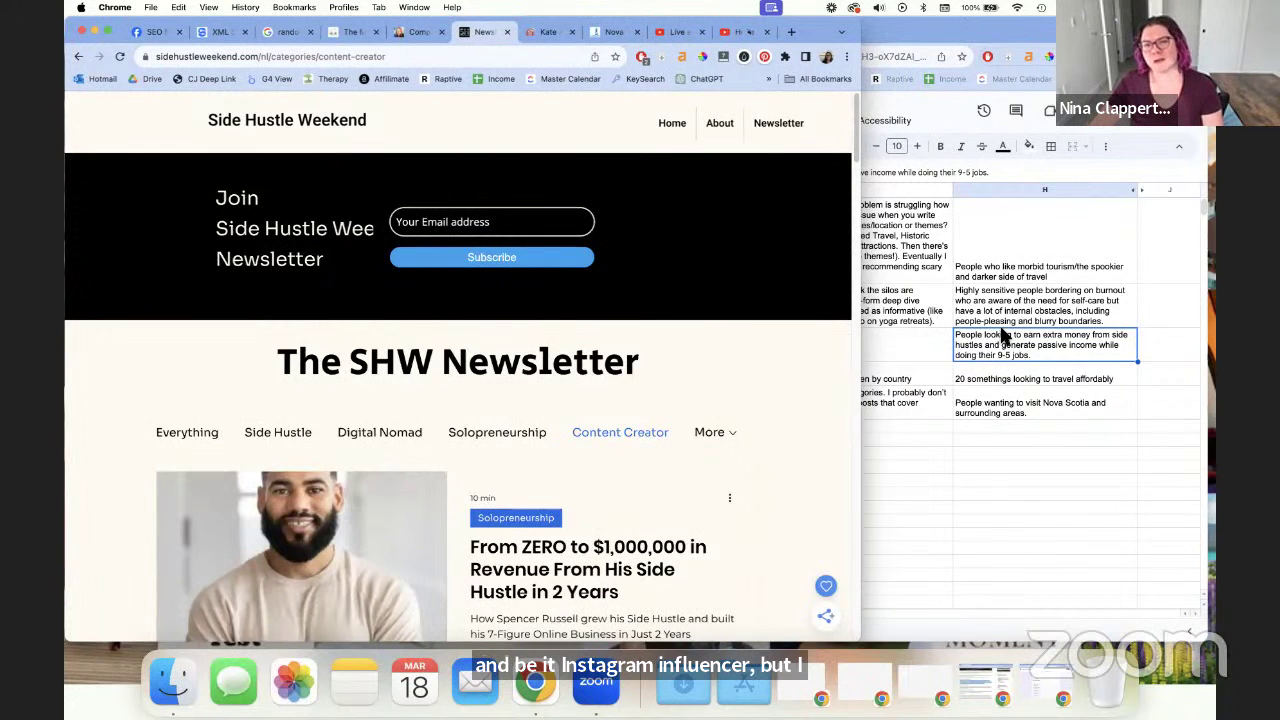
Check the blog topic submitted in row 4 of the silo audit responses sheet and return to the blog window
{"action": "left_click", "coordinate": [935, 359]}
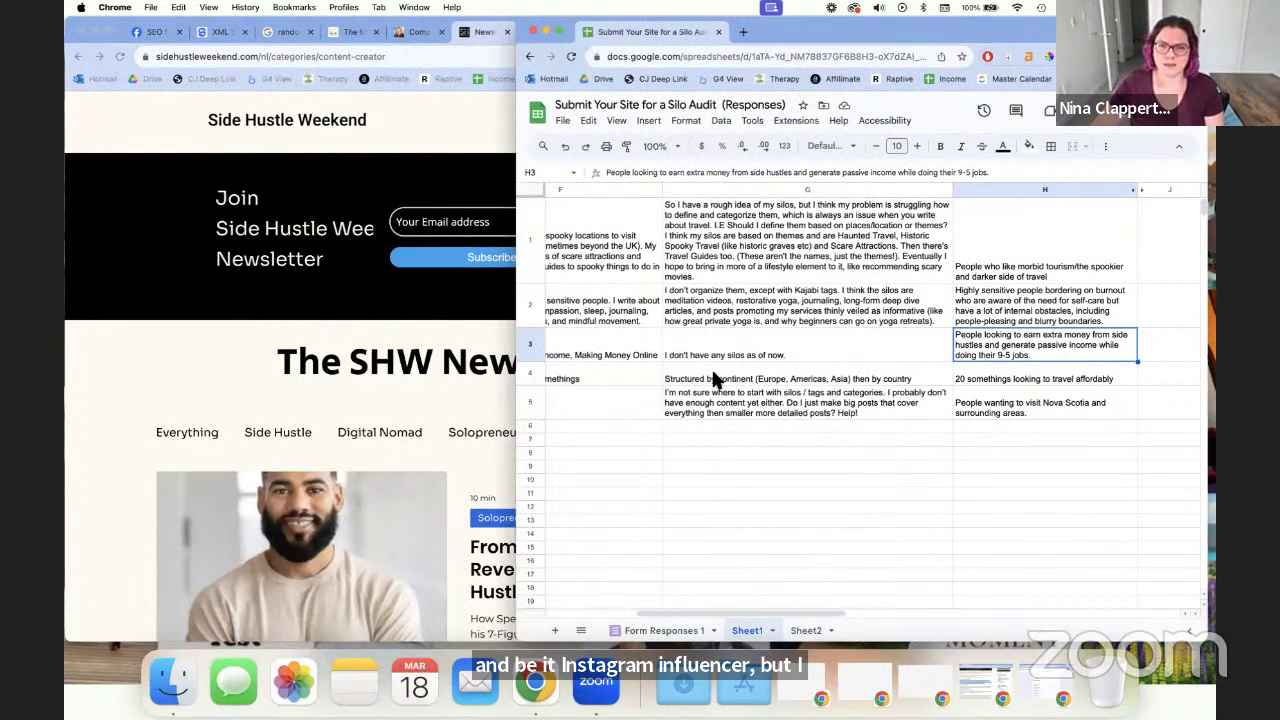
{"action": "left_click", "coordinate": [649, 380]}
{"action": "left_click_drag", "start_coordinate": [809, 612], "coordinate": [780, 622]}
{"action": "left_click", "coordinate": [480, 31]}
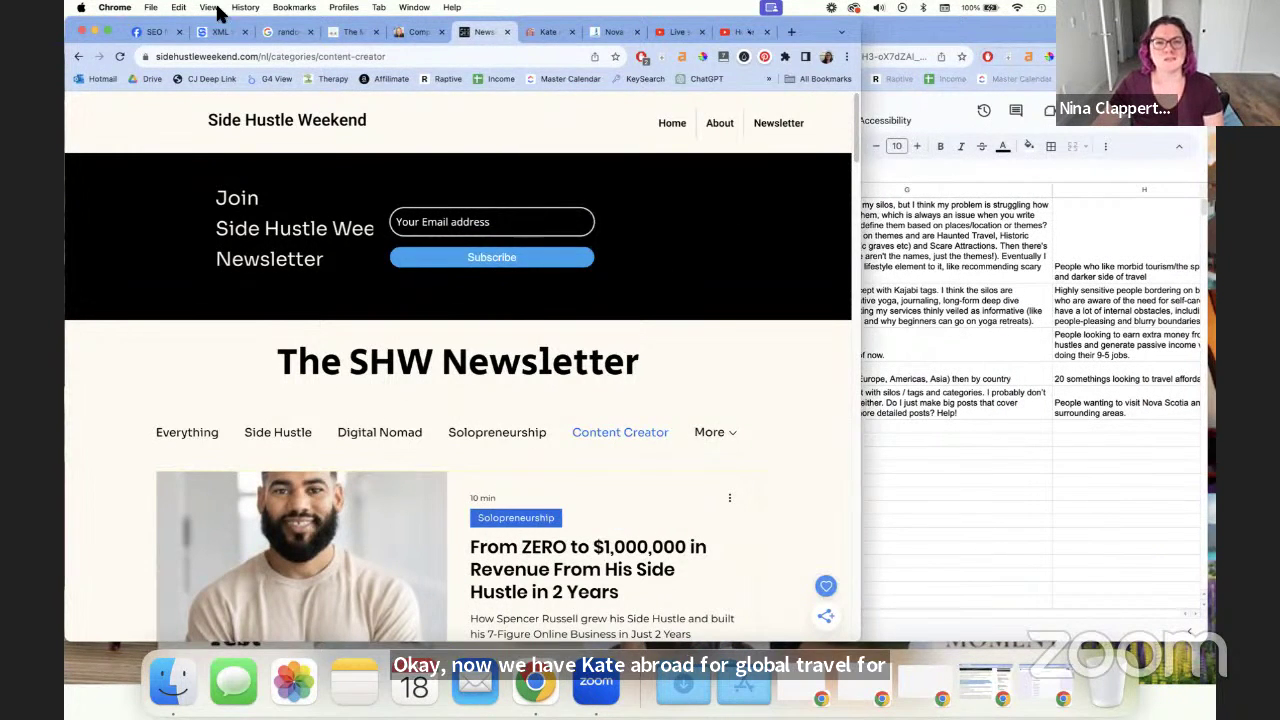
Switch to the Kate Abroad site, temporarily lowering the browser window to reach its tab
{"action": "left_click_drag", "start_coordinate": [206, 20], "coordinate": [205, 62]}
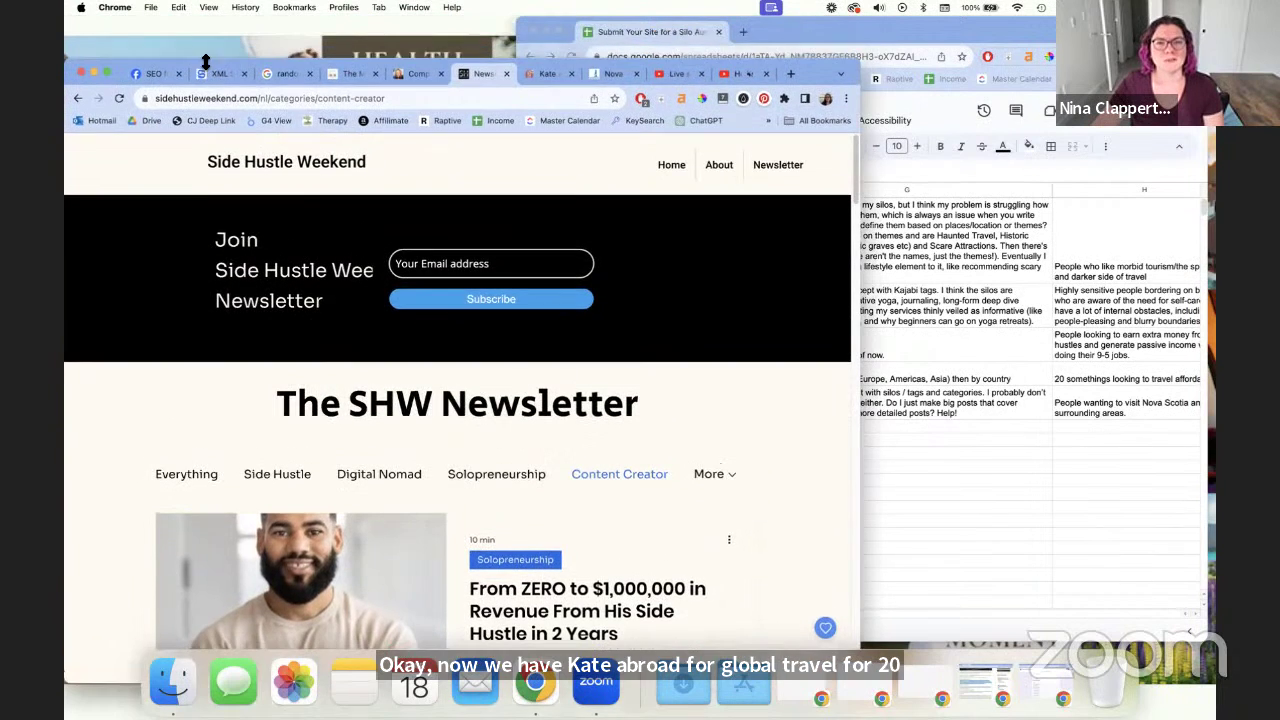
{"action": "left_click", "coordinate": [565, 74]}
{"action": "left_click", "coordinate": [840, 73]}
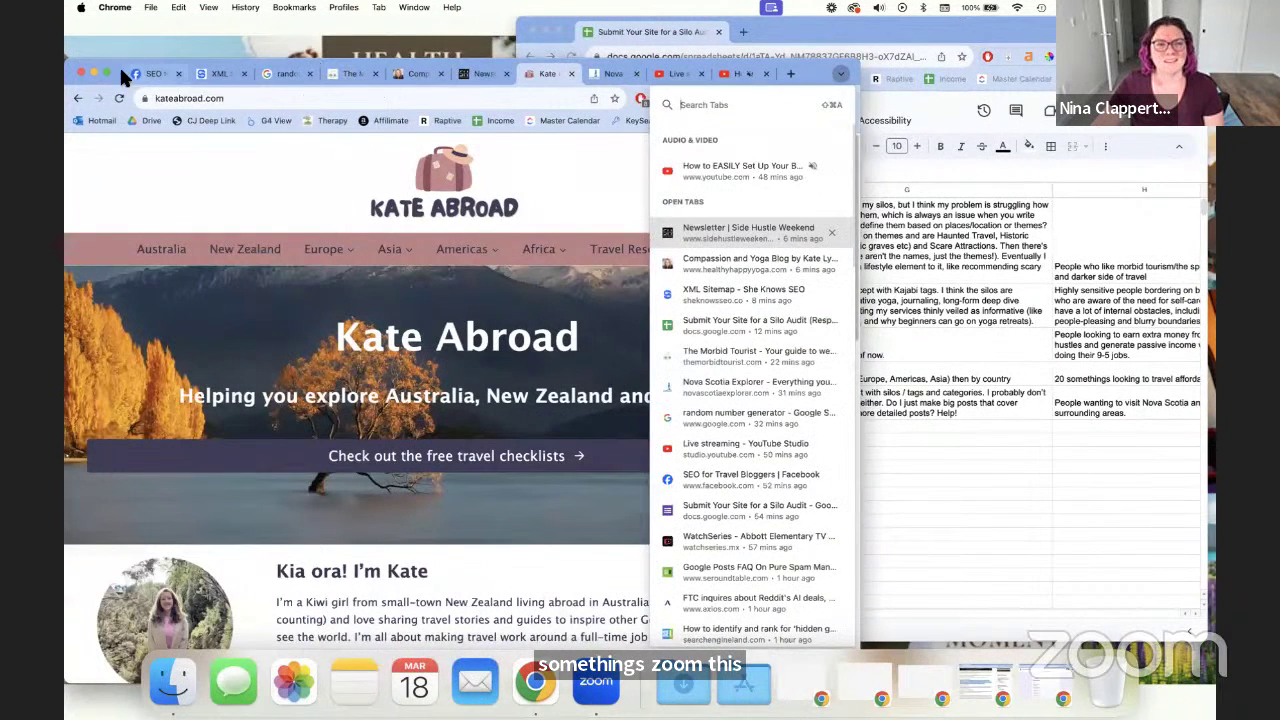
{"action": "left_click_drag", "start_coordinate": [119, 65], "coordinate": [119, 23]}
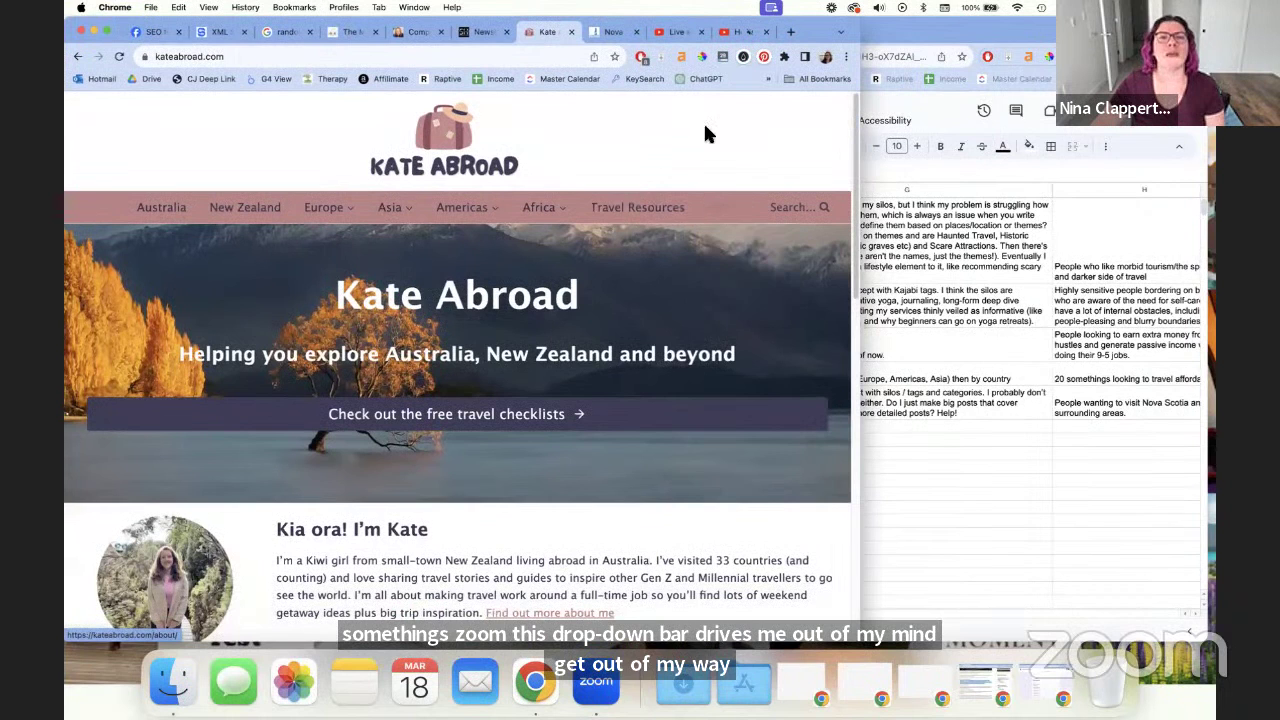
Read Kate Abroad's current silo structure and target audience in row 4 of the responses sheet
{"action": "left_click", "coordinate": [1047, 236]}
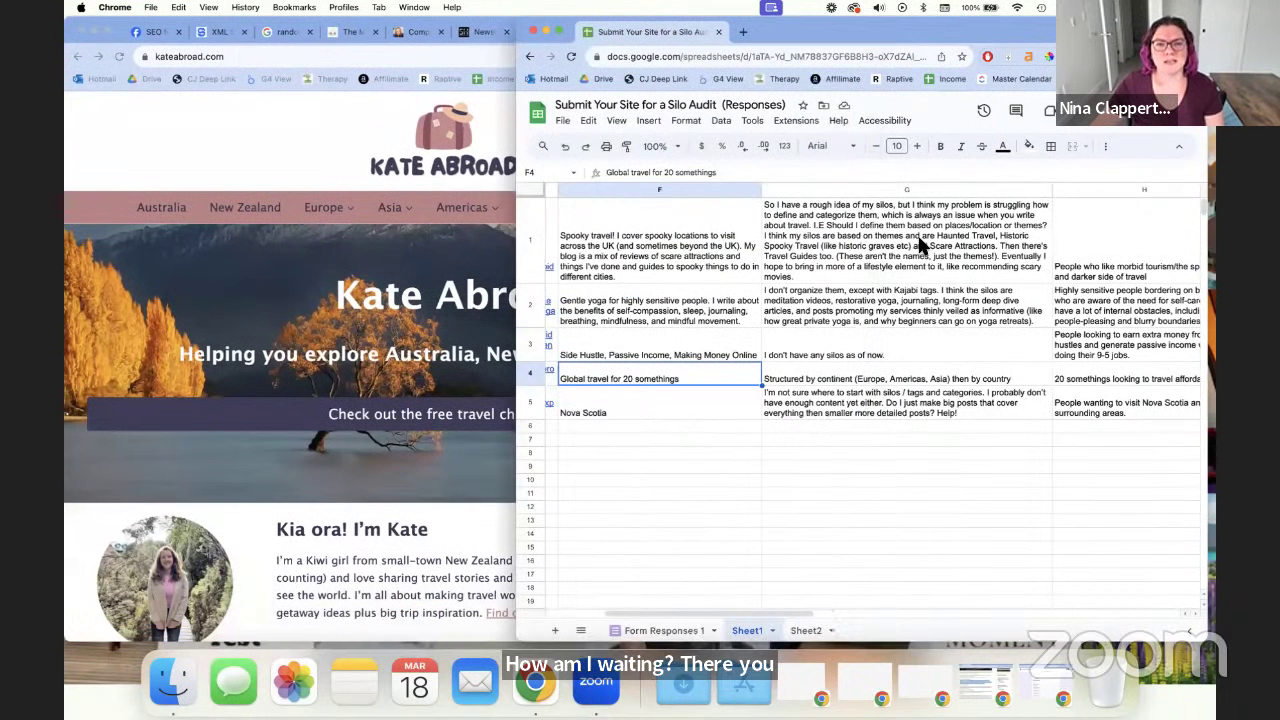
{"action": "left_click", "coordinate": [891, 383]}
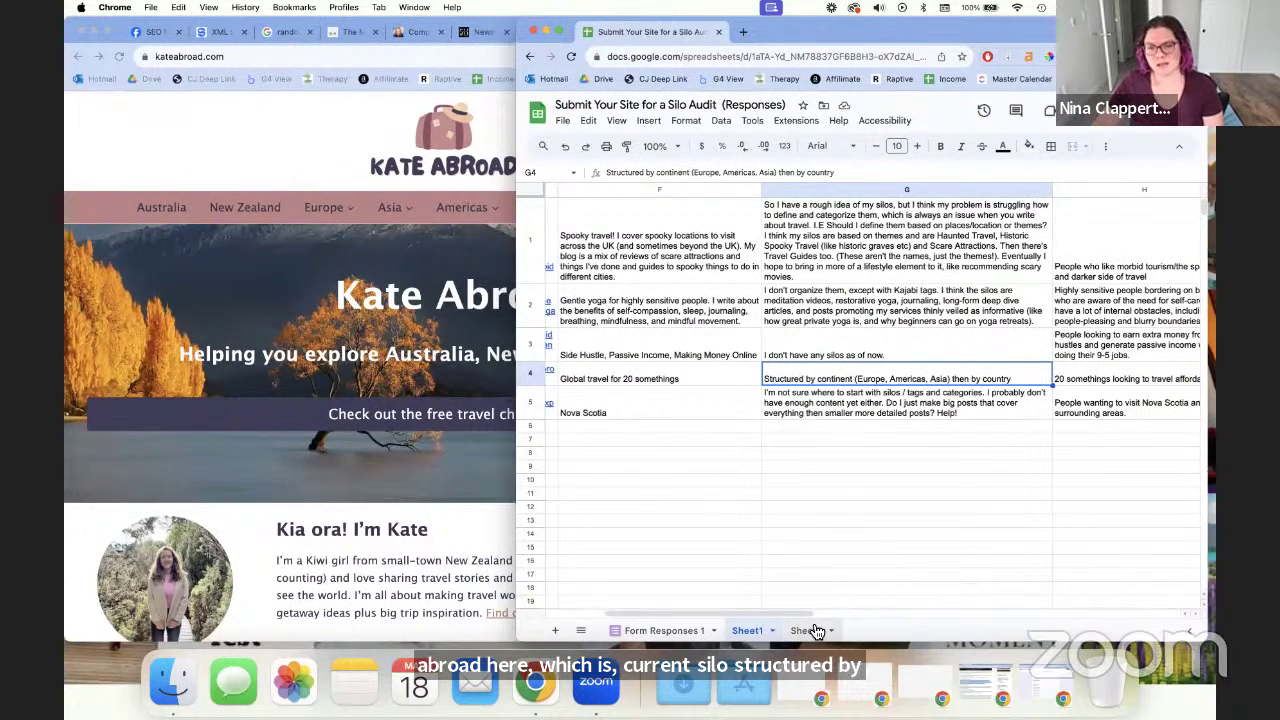
{"action": "scroll", "coordinate": [808, 614], "scroll_direction": "right", "scroll_amount": 2}
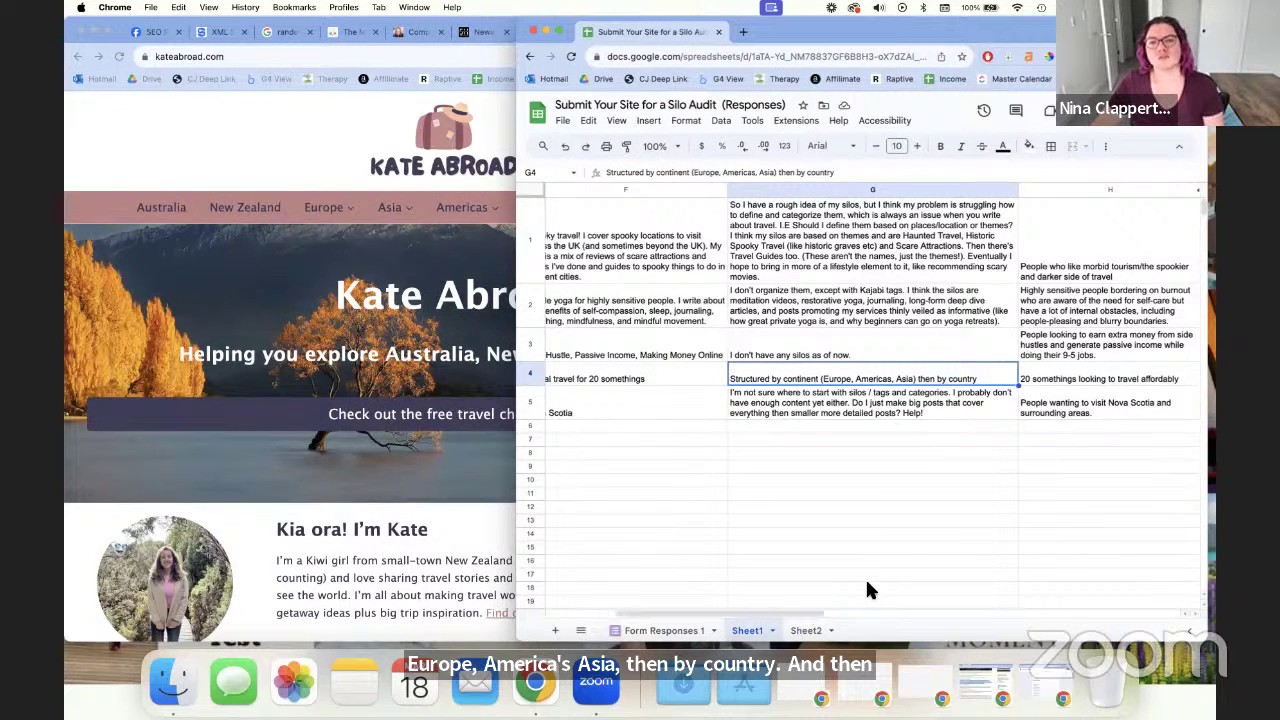
Return to the Kate Abroad homepage and examine its hero heading, tagline and navigation menu
{"action": "left_click", "coordinate": [327, 556]}
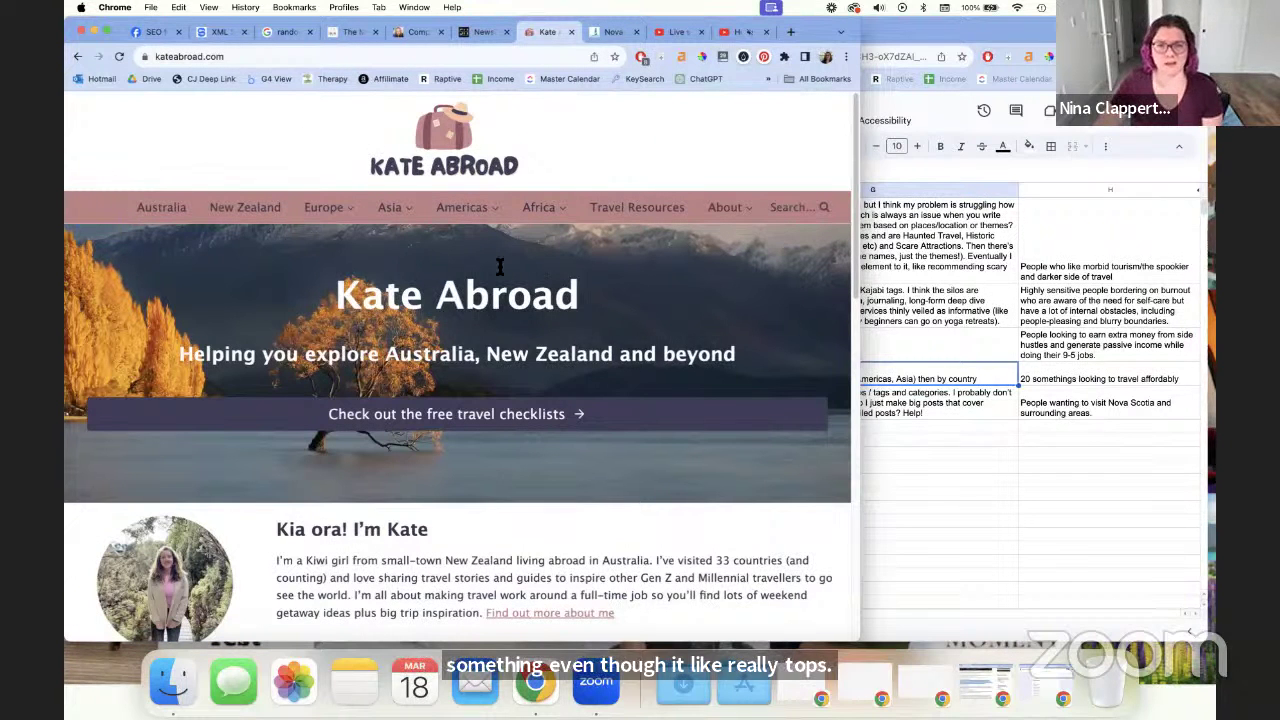
{"action": "left_click_drag", "start_coordinate": [336, 285], "coordinate": [716, 378]}
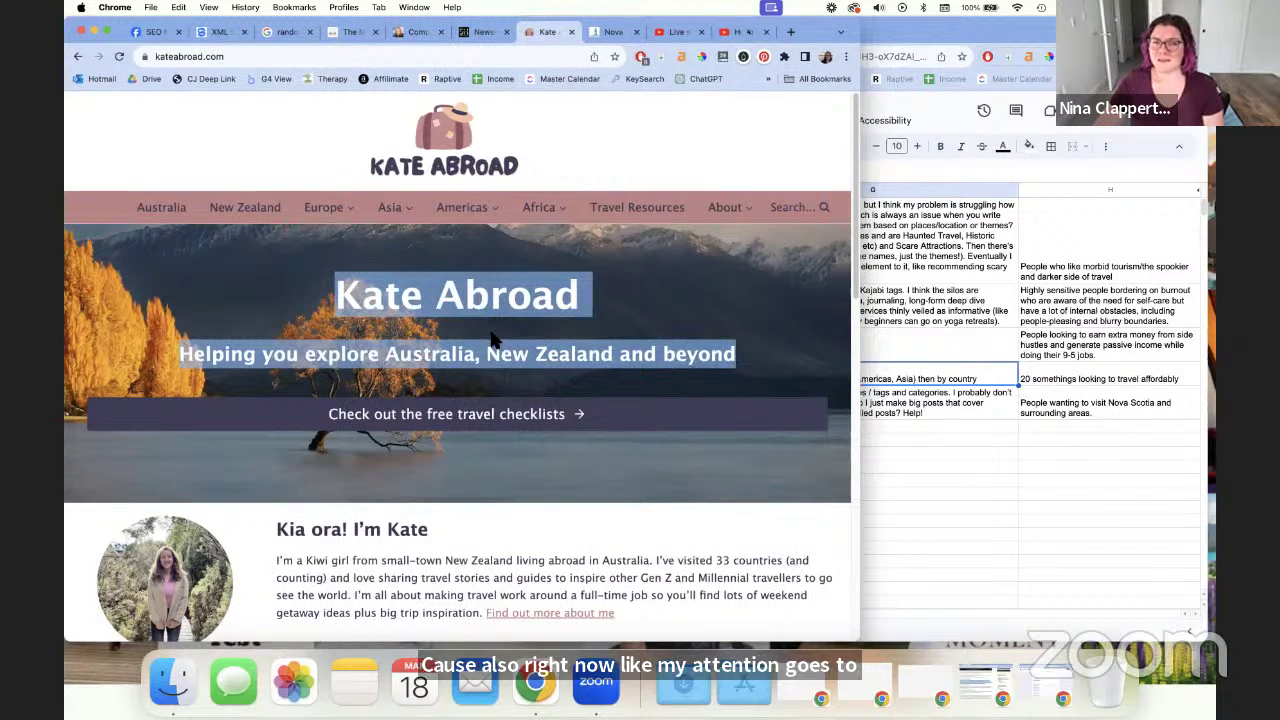
{"action": "left_click", "coordinate": [259, 262]}
{"action": "mouse_move", "coordinate": [760, 222]}
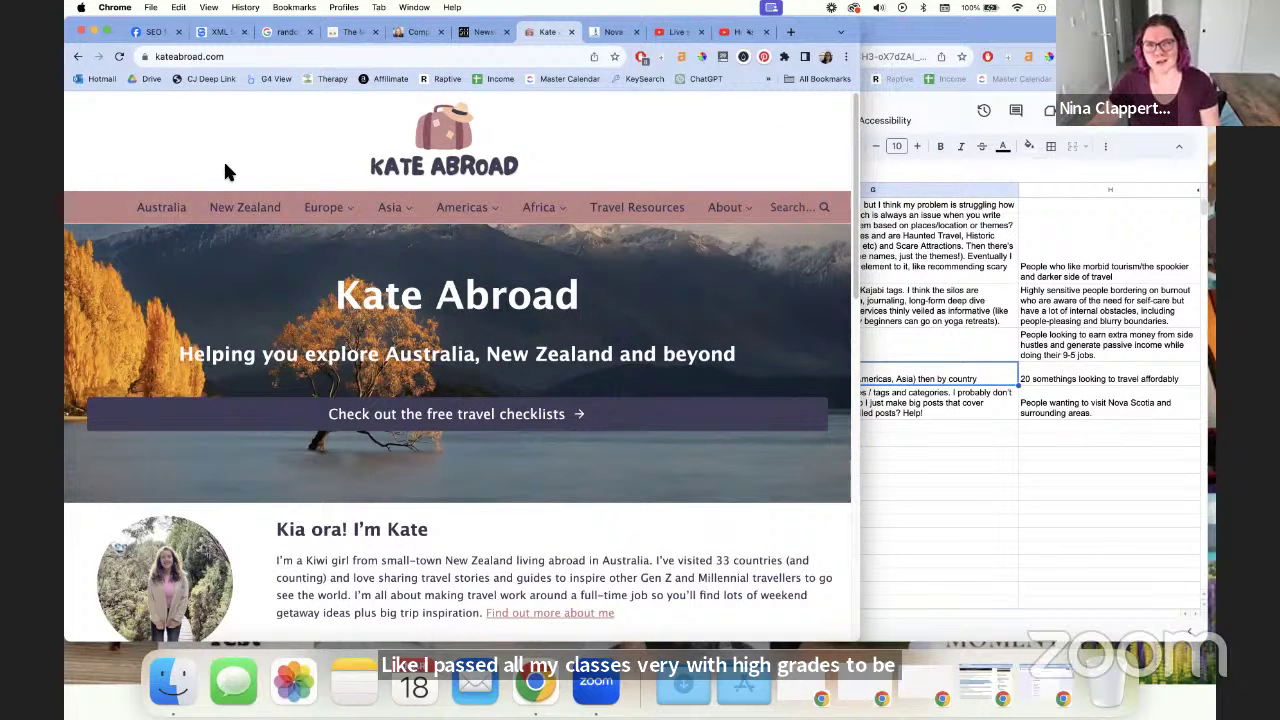
Open Kate Abroad's Australia travel guide and examine how its resources, posts and FAQs are organised
{"action": "left_click", "coordinate": [140, 209]}
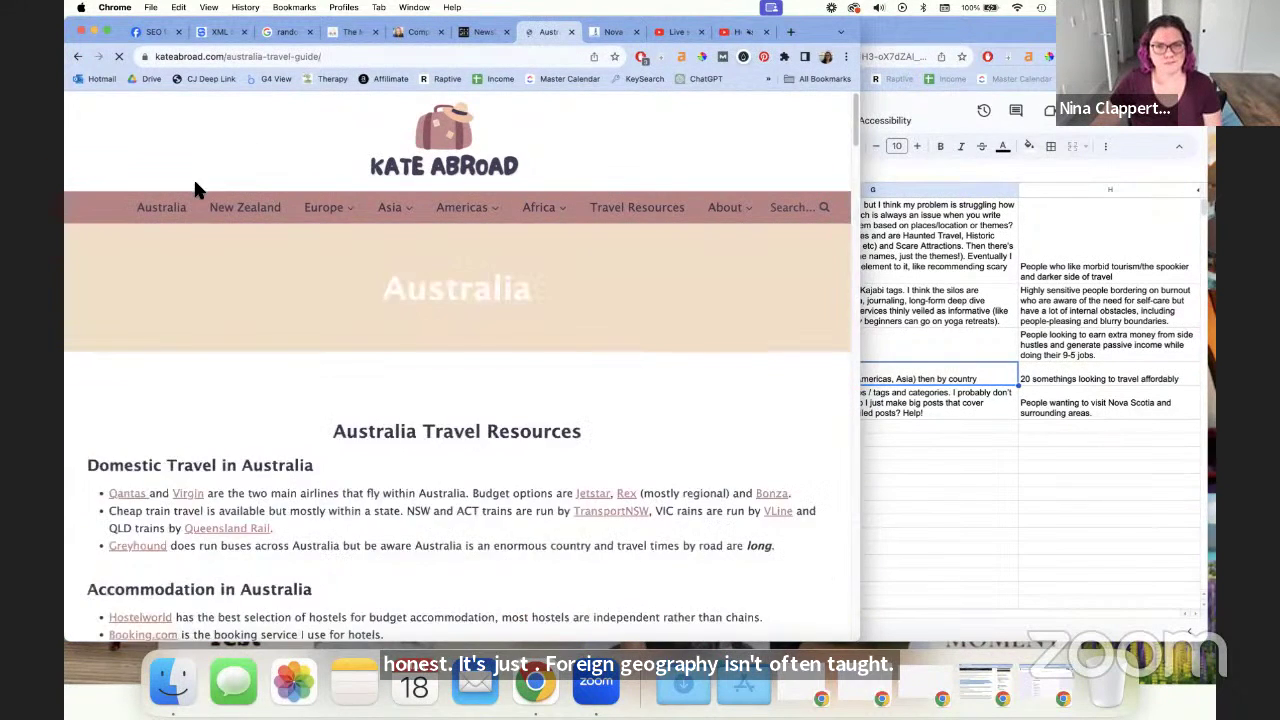
{"action": "scroll", "coordinate": [413, 320], "scroll_direction": "down", "scroll_amount": 10}
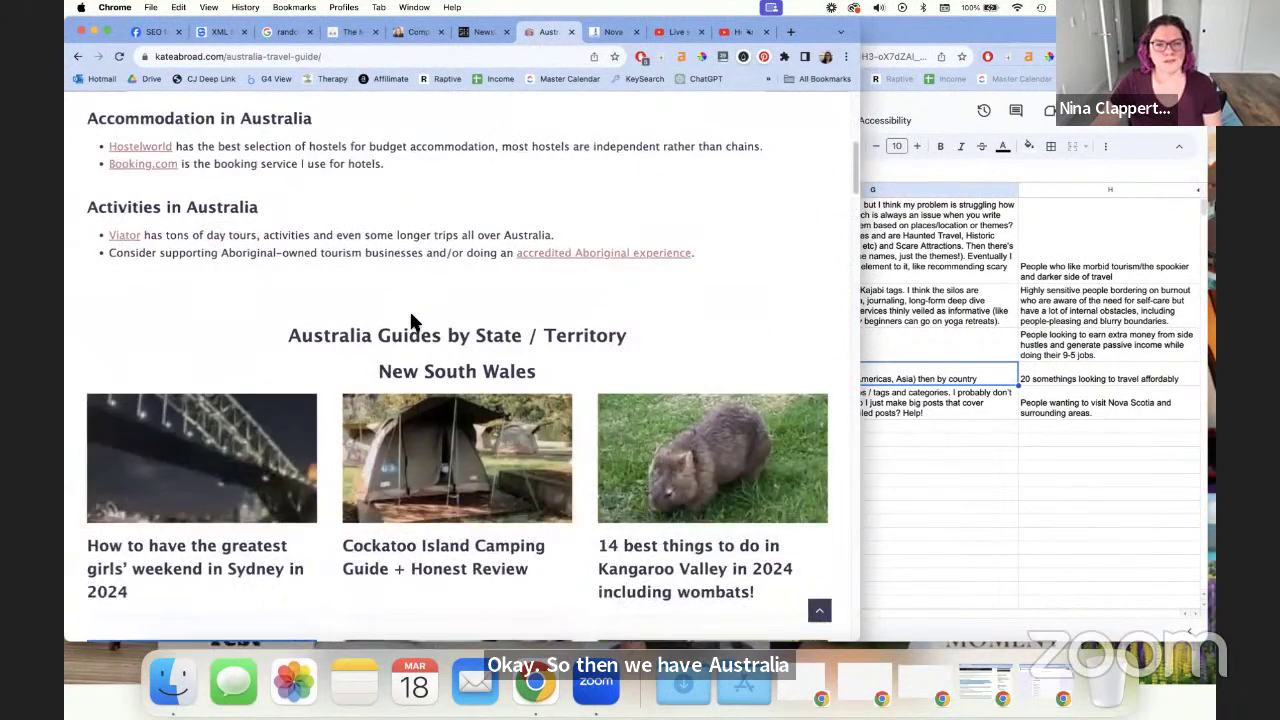
{"action": "scroll", "coordinate": [357, 323], "scroll_direction": "down", "scroll_amount": 9}
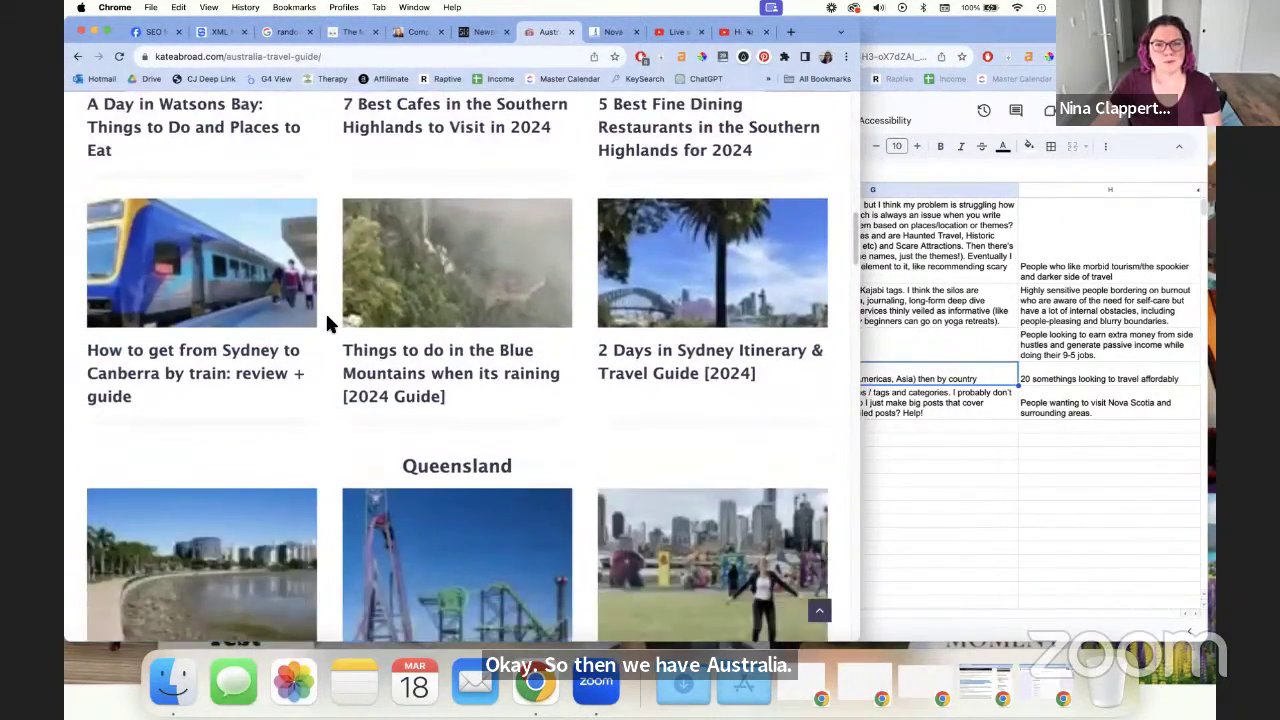
{"action": "scroll", "coordinate": [327, 317], "scroll_direction": "down", "scroll_amount": 10}
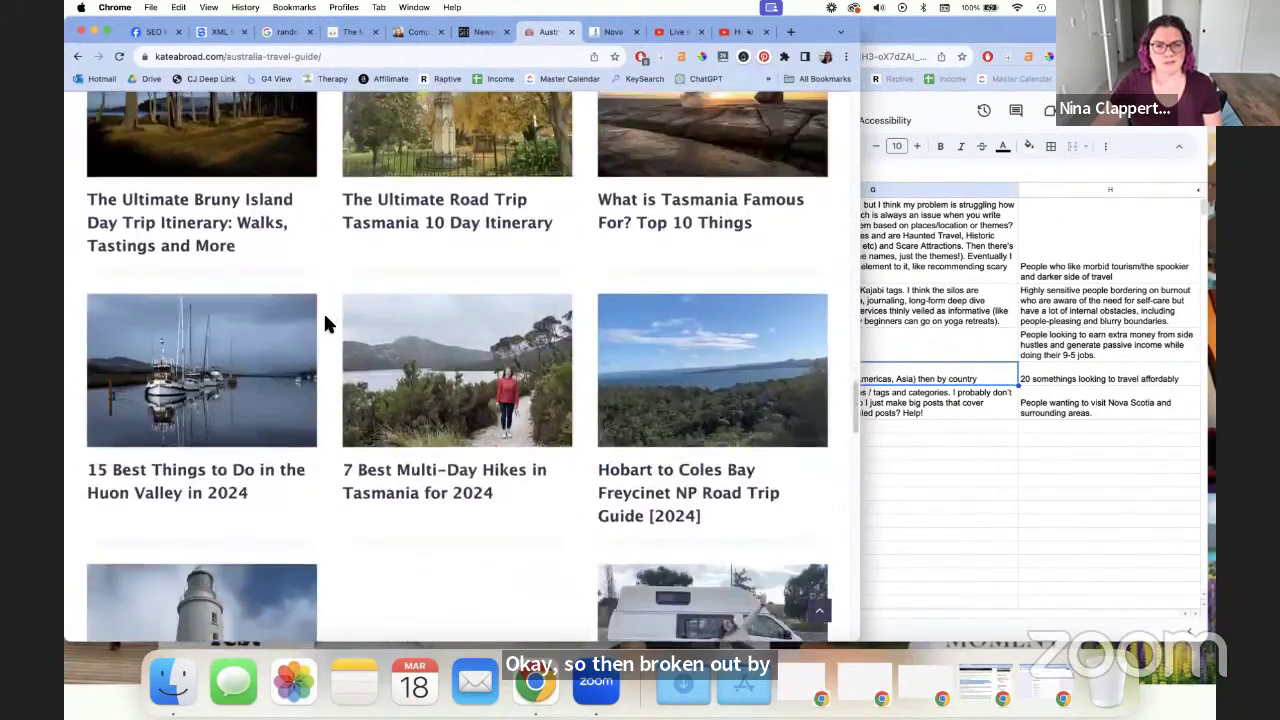
{"action": "scroll", "coordinate": [323, 311], "scroll_direction": "down", "scroll_amount": 10}
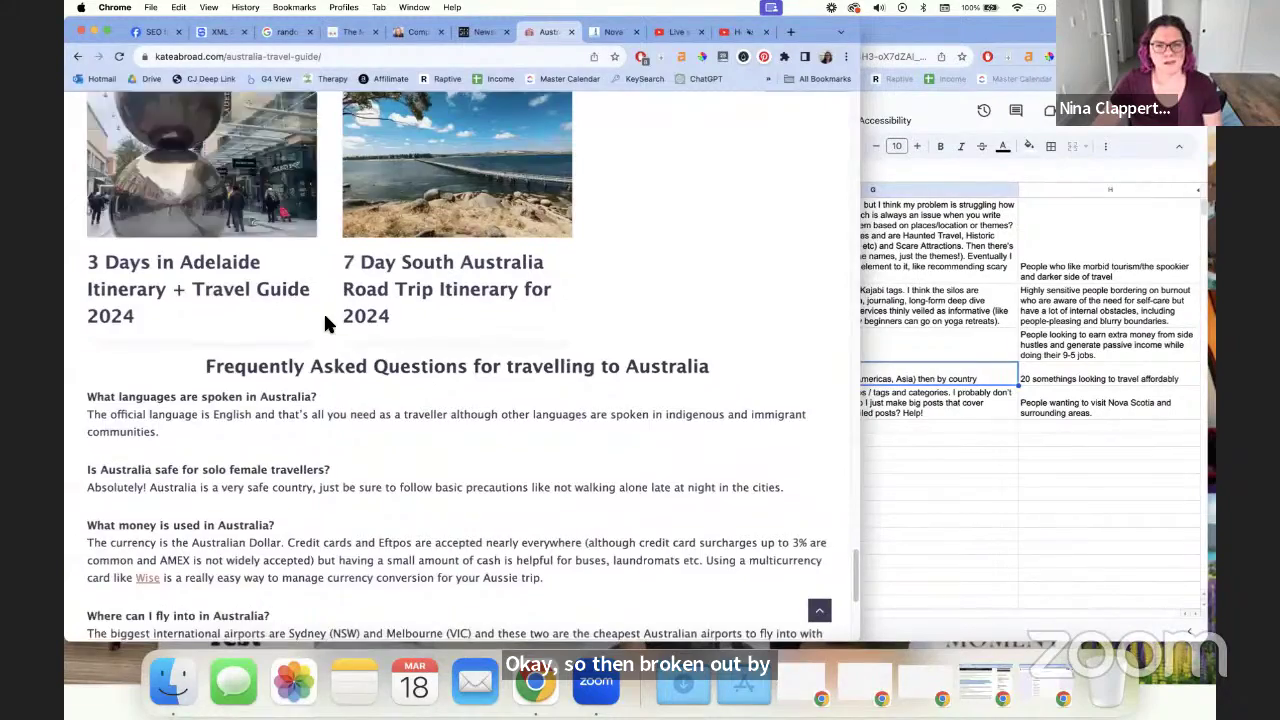
{"action": "scroll", "coordinate": [323, 311], "scroll_direction": "up", "scroll_amount": 8}
{"action": "scroll", "coordinate": [335, 325], "scroll_direction": "up", "scroll_amount": 15}
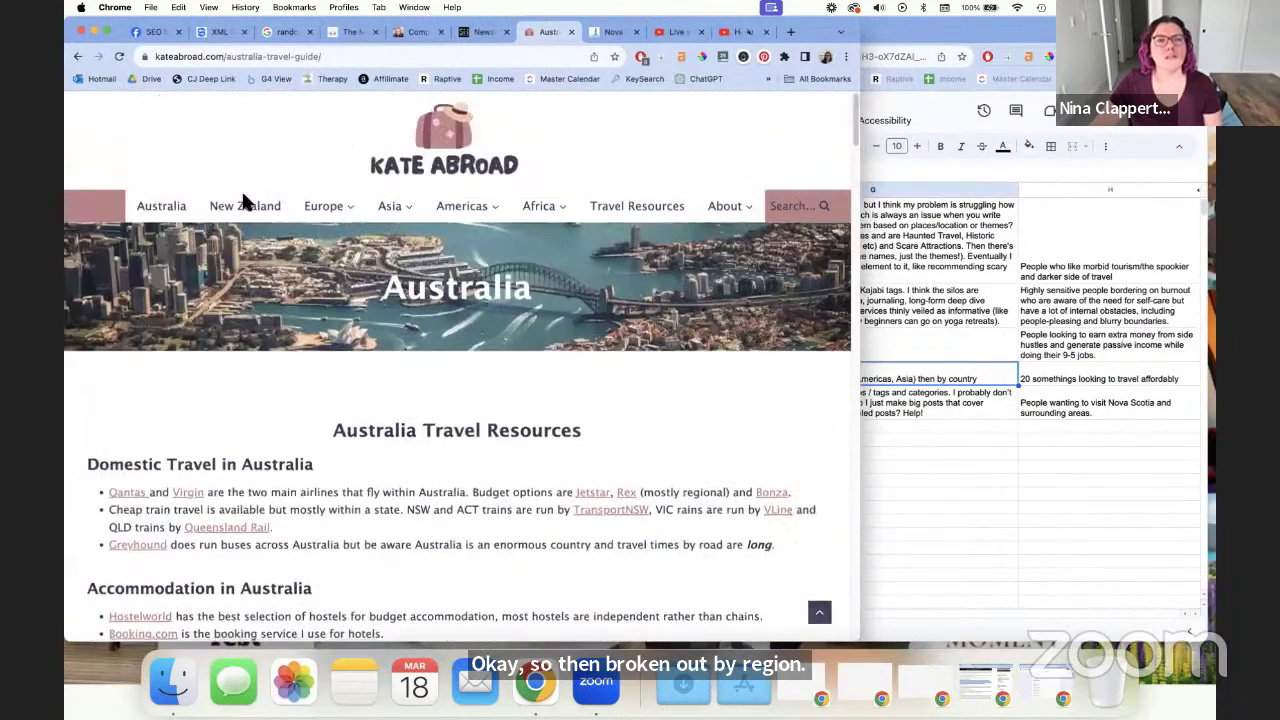
Open Kate Abroad's New Zealand travel guide and examine its travel resources, FAQs and trip planning links
{"action": "left_click", "coordinate": [267, 210]}
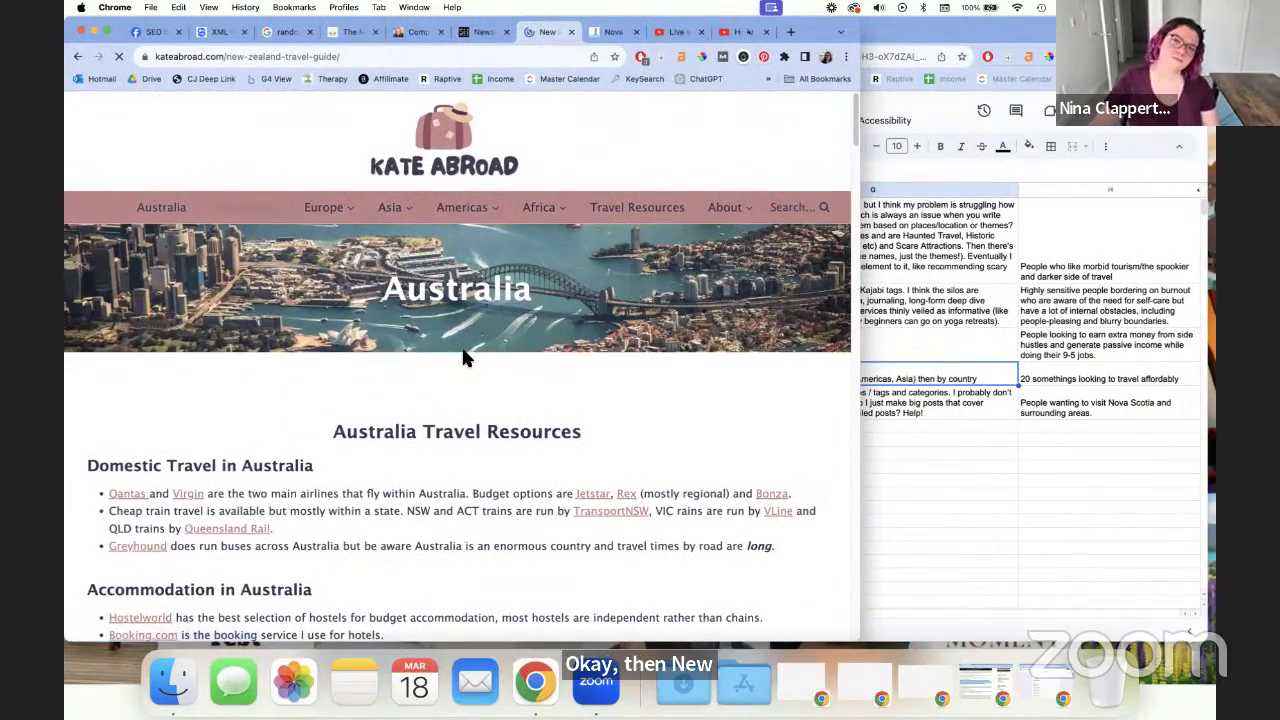
{"action": "scroll", "coordinate": [463, 355], "scroll_direction": "down", "scroll_amount": 15}
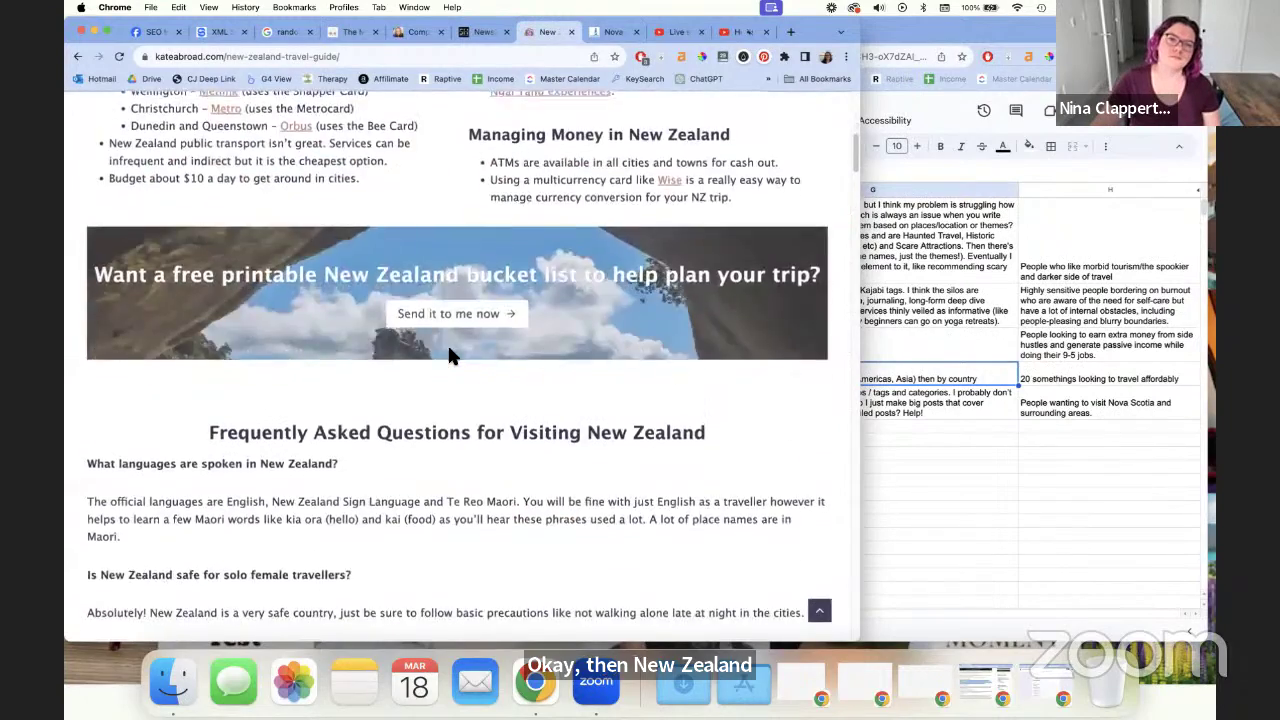
{"action": "scroll", "coordinate": [449, 355], "scroll_direction": "down", "scroll_amount": 10}
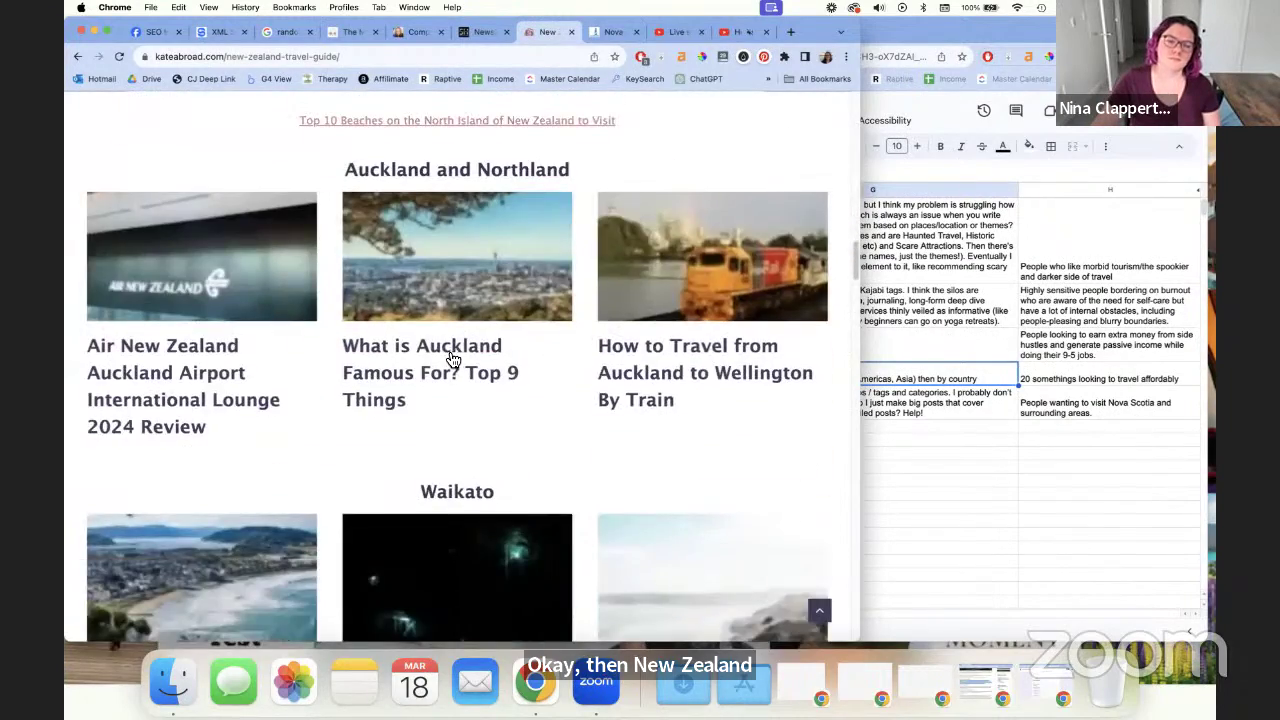
{"action": "scroll", "coordinate": [452, 358], "scroll_direction": "up", "scroll_amount": 6}
{"action": "scroll", "coordinate": [608, 357], "scroll_direction": "up", "scroll_amount": 3}
{"action": "scroll", "coordinate": [610, 360], "scroll_direction": "down", "scroll_amount": 3}
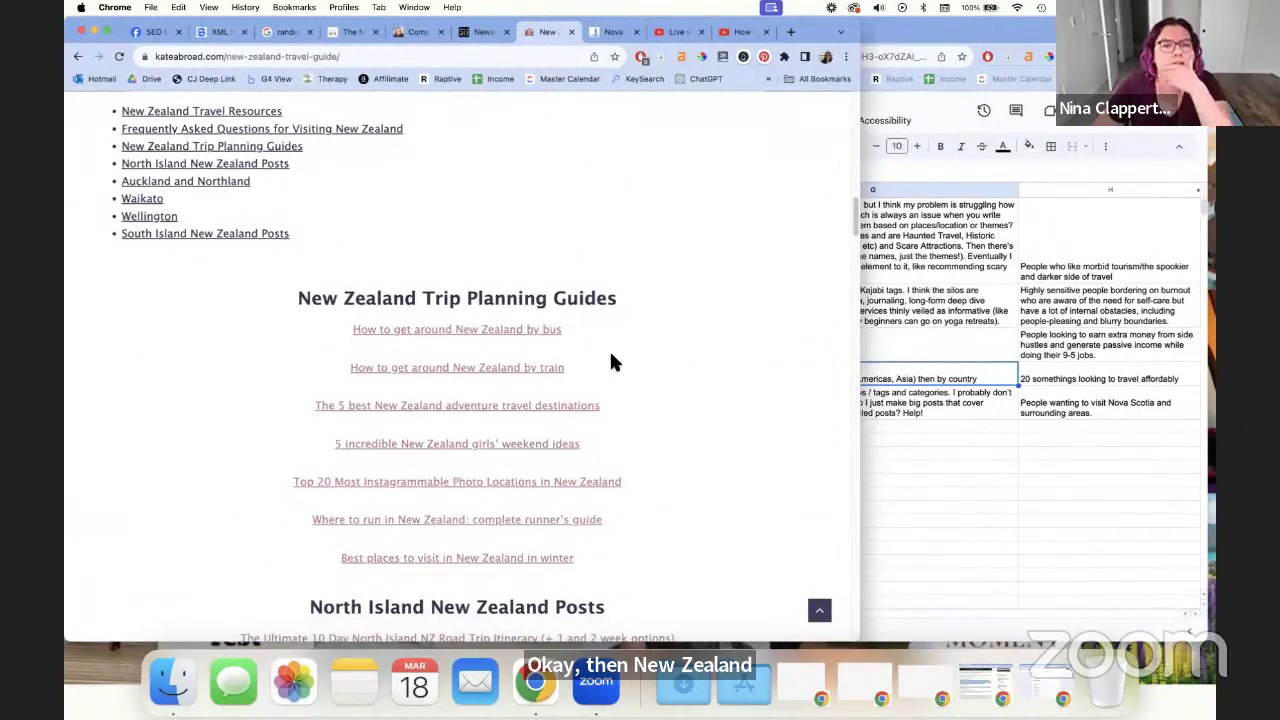
Examine how the New Zealand guide groups its posts by region, comparing the plain text links with the image grids
{"action": "scroll", "coordinate": [585, 240], "scroll_direction": "down", "scroll_amount": 5}
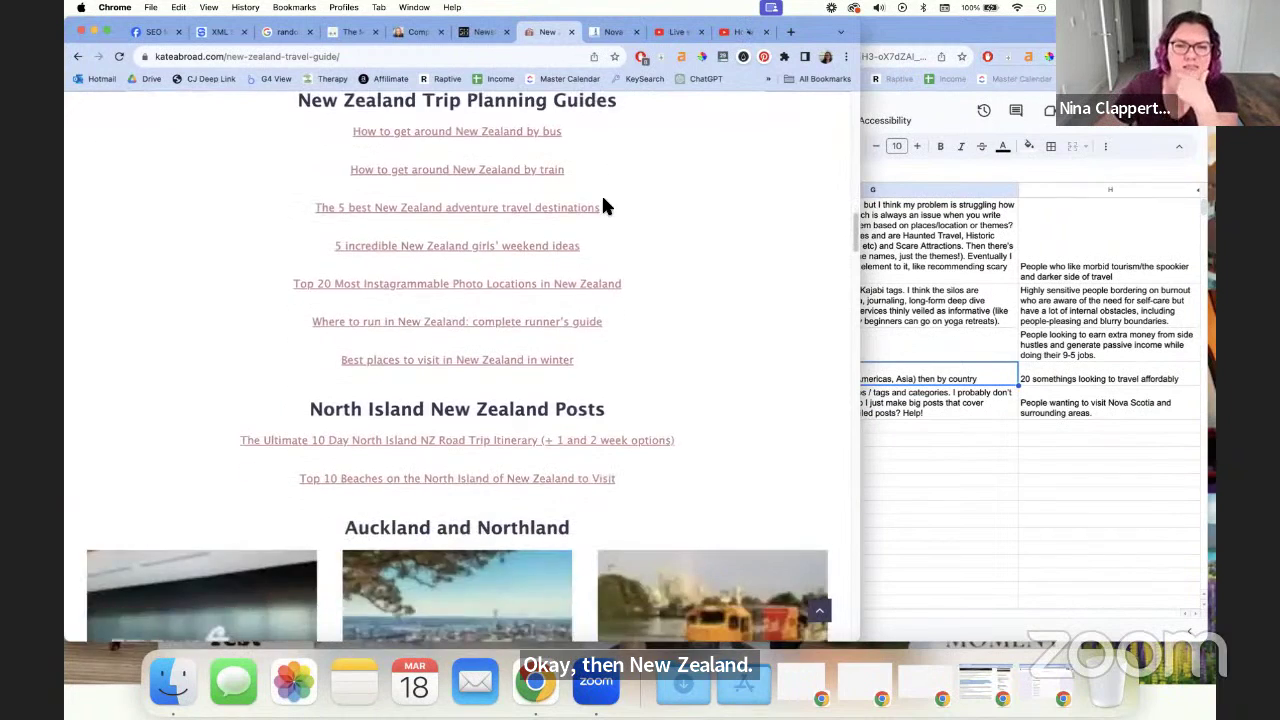
{"action": "scroll", "coordinate": [585, 245], "scroll_direction": "down", "scroll_amount": 9}
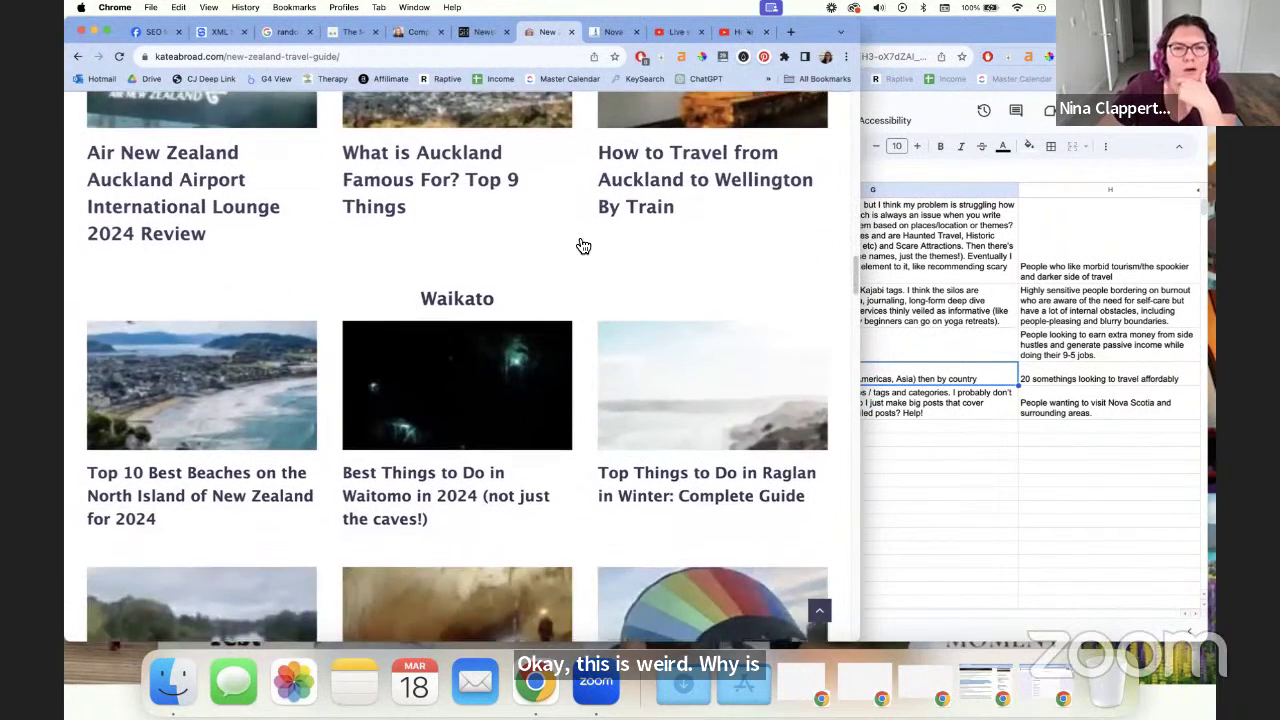
{"action": "scroll", "coordinate": [555, 240], "scroll_direction": "down", "scroll_amount": 7}
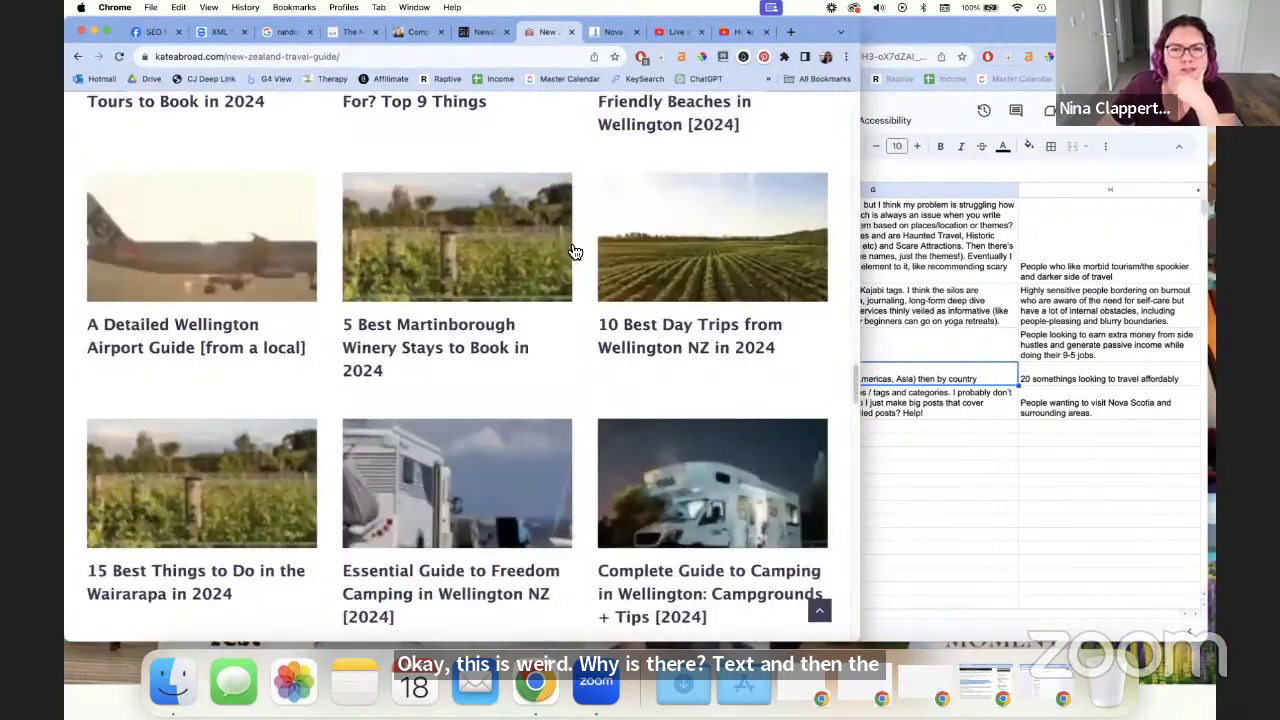
{"action": "scroll", "coordinate": [570, 245], "scroll_direction": "up", "scroll_amount": 7}
{"action": "scroll", "coordinate": [575, 253], "scroll_direction": "down", "scroll_amount": 9}
{"action": "scroll", "coordinate": [570, 245], "scroll_direction": "down", "scroll_amount": 12}
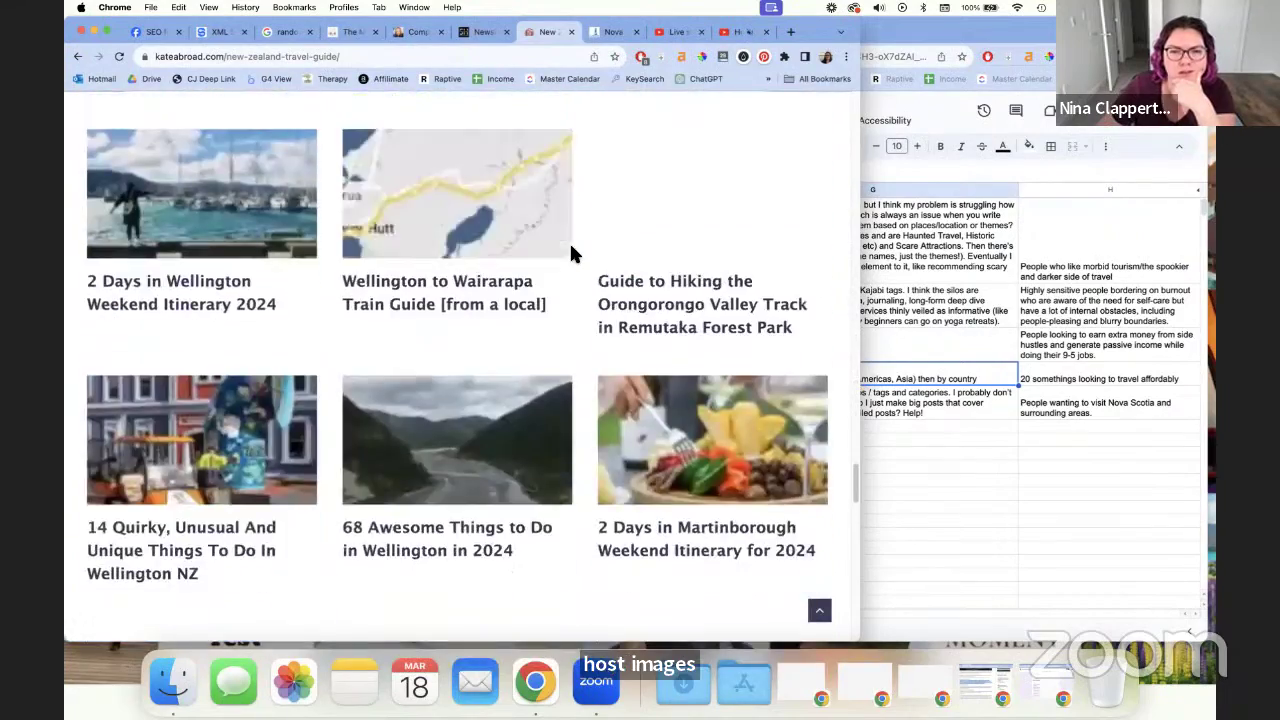
{"action": "scroll", "coordinate": [560, 222], "scroll_direction": "down", "scroll_amount": 3}
{"action": "scroll", "coordinate": [567, 239], "scroll_direction": "up", "scroll_amount": 10}
{"action": "scroll", "coordinate": [575, 264], "scroll_direction": "down", "scroll_amount": 6}
{"action": "scroll", "coordinate": [520, 278], "scroll_direction": "up", "scroll_amount": 20}
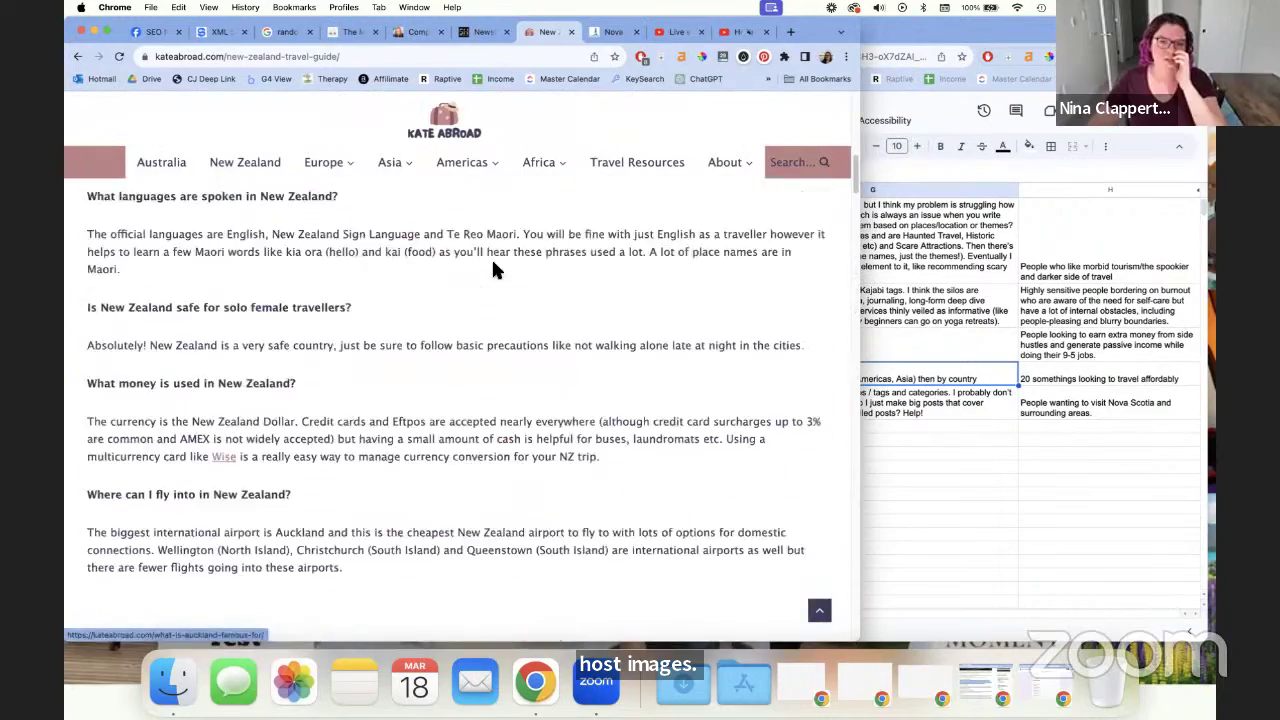
Review the New Zealand guide's sequence from FAQs and jump links through planning guides to the Auckland and Northland posts
{"action": "scroll", "coordinate": [500, 272], "scroll_direction": "down", "scroll_amount": 15}
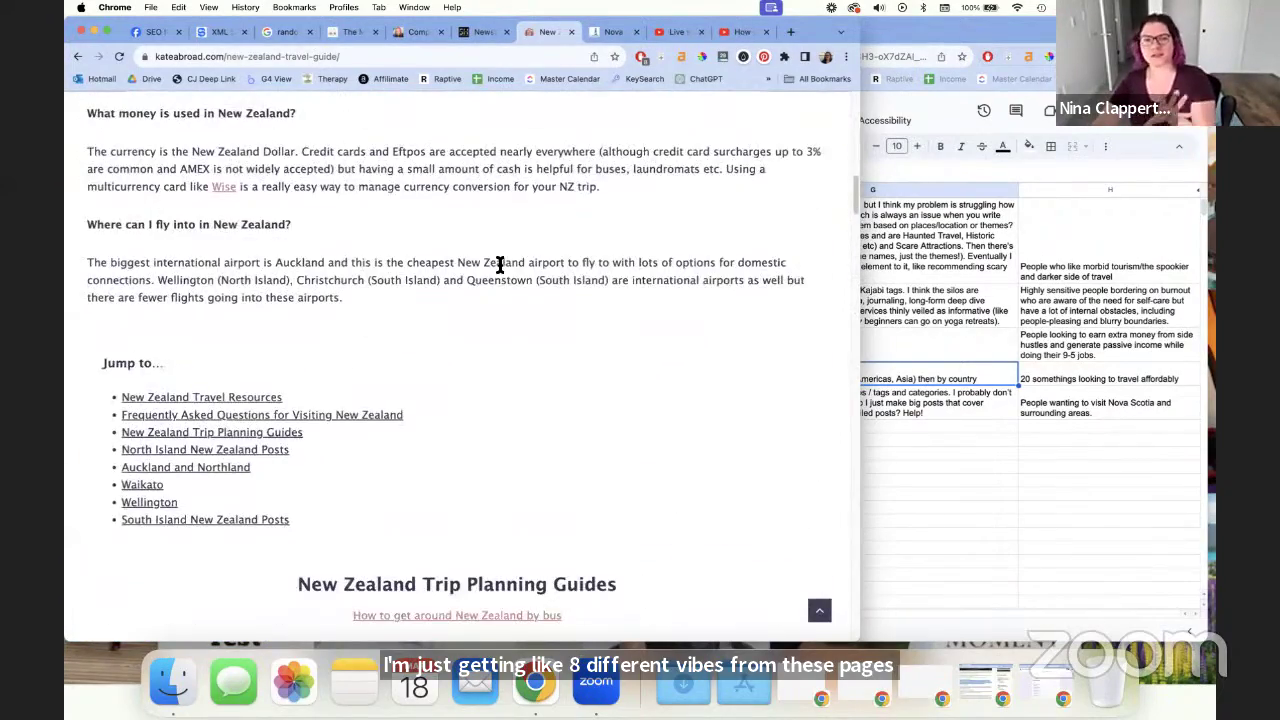
{"action": "scroll", "coordinate": [490, 265], "scroll_direction": "up", "scroll_amount": 3}
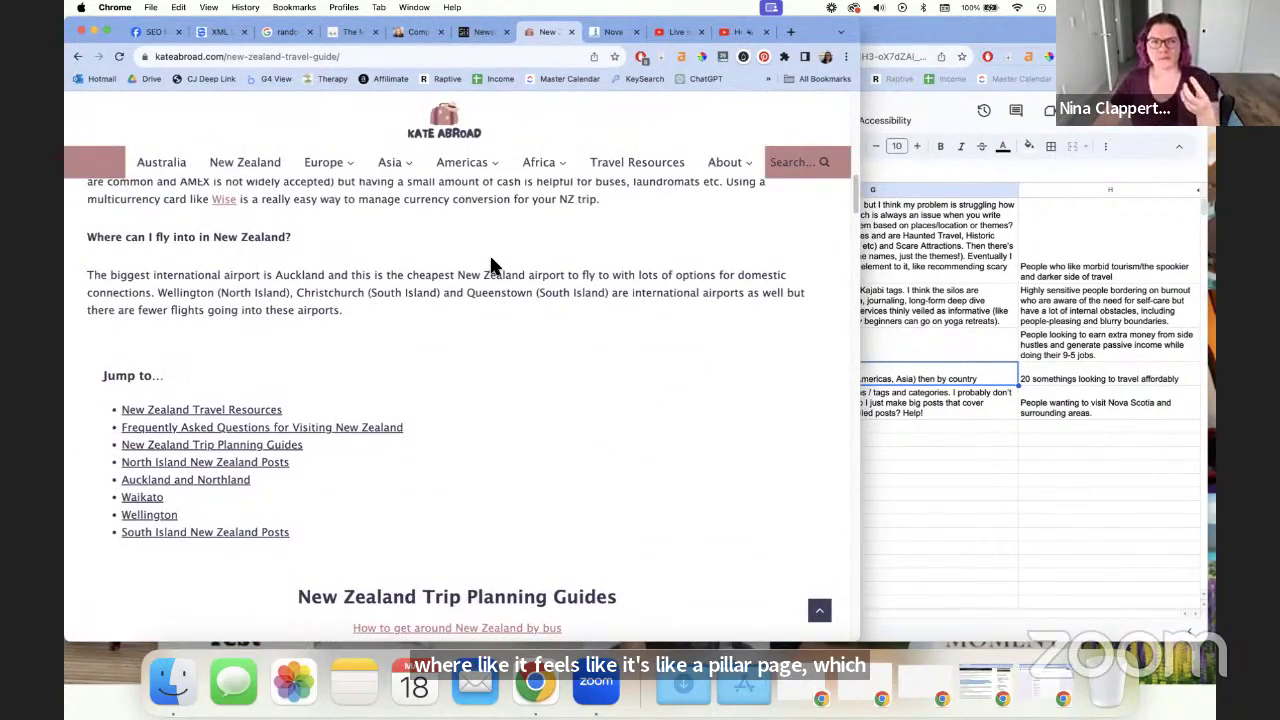
{"action": "scroll", "coordinate": [503, 266], "scroll_direction": "down", "scroll_amount": 5}
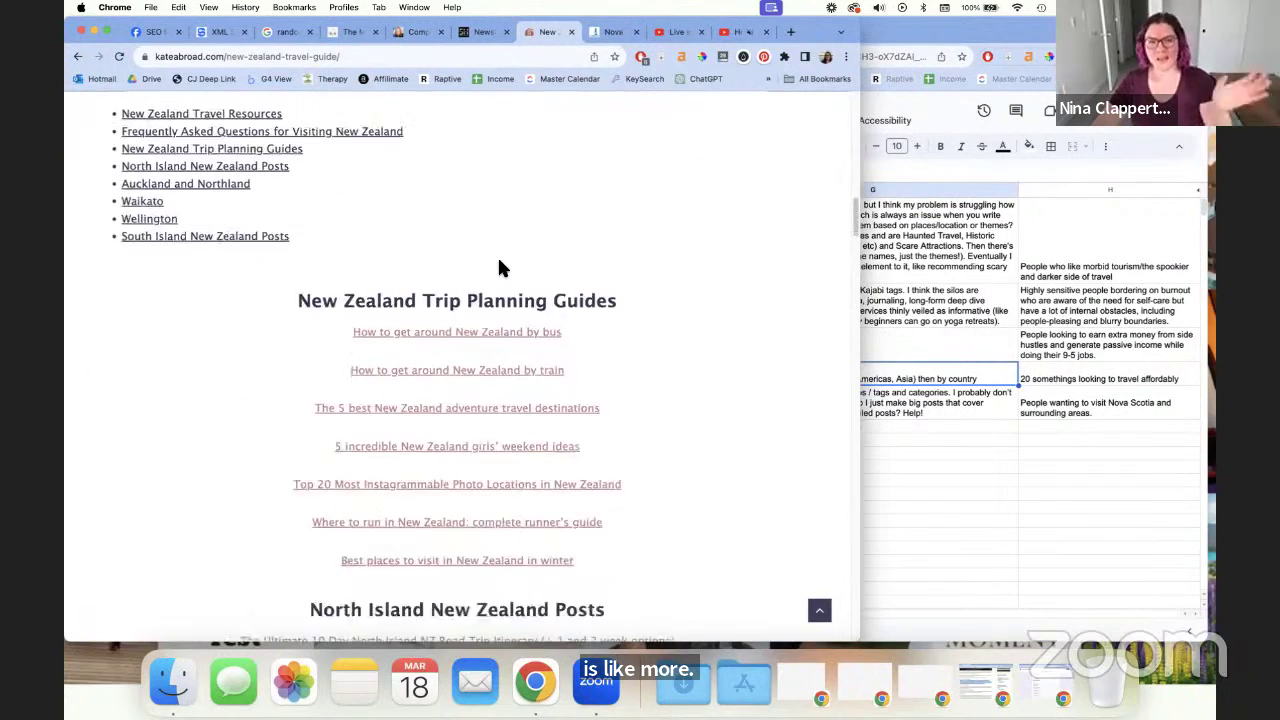
{"action": "scroll", "coordinate": [480, 300], "scroll_direction": "down", "scroll_amount": 8}
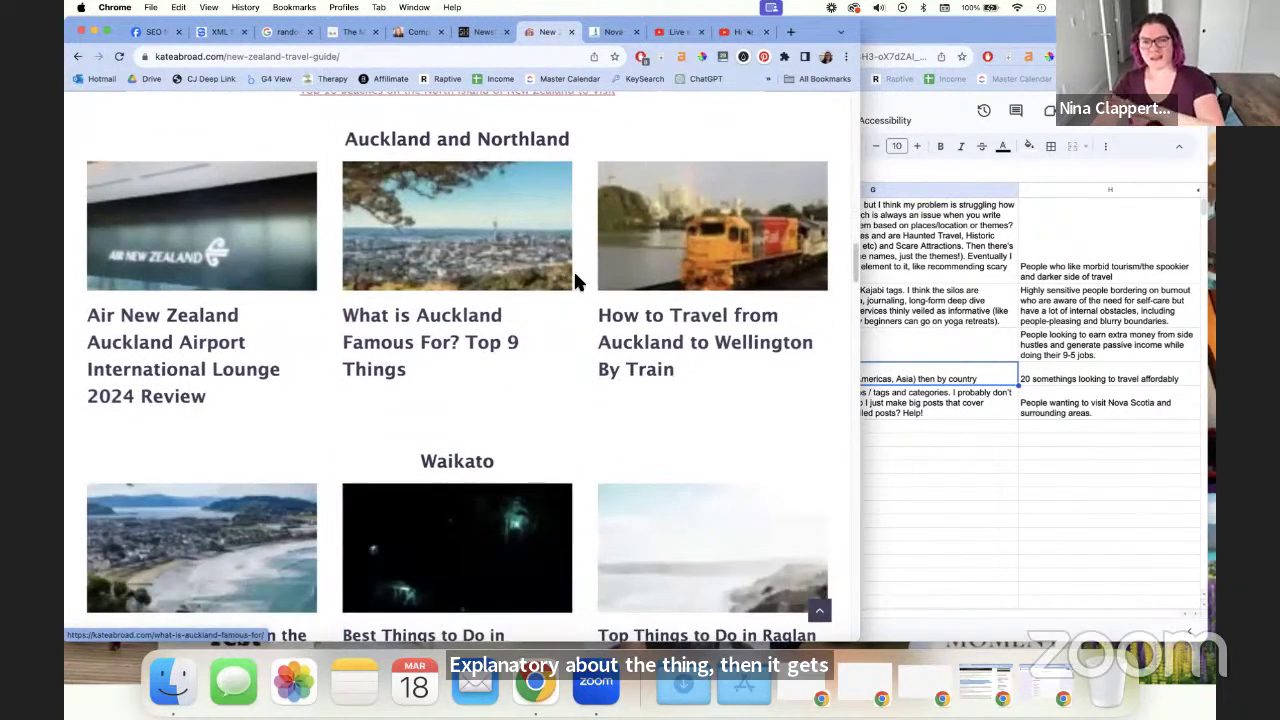
{"action": "scroll", "coordinate": [569, 405], "scroll_direction": "up", "scroll_amount": 15}
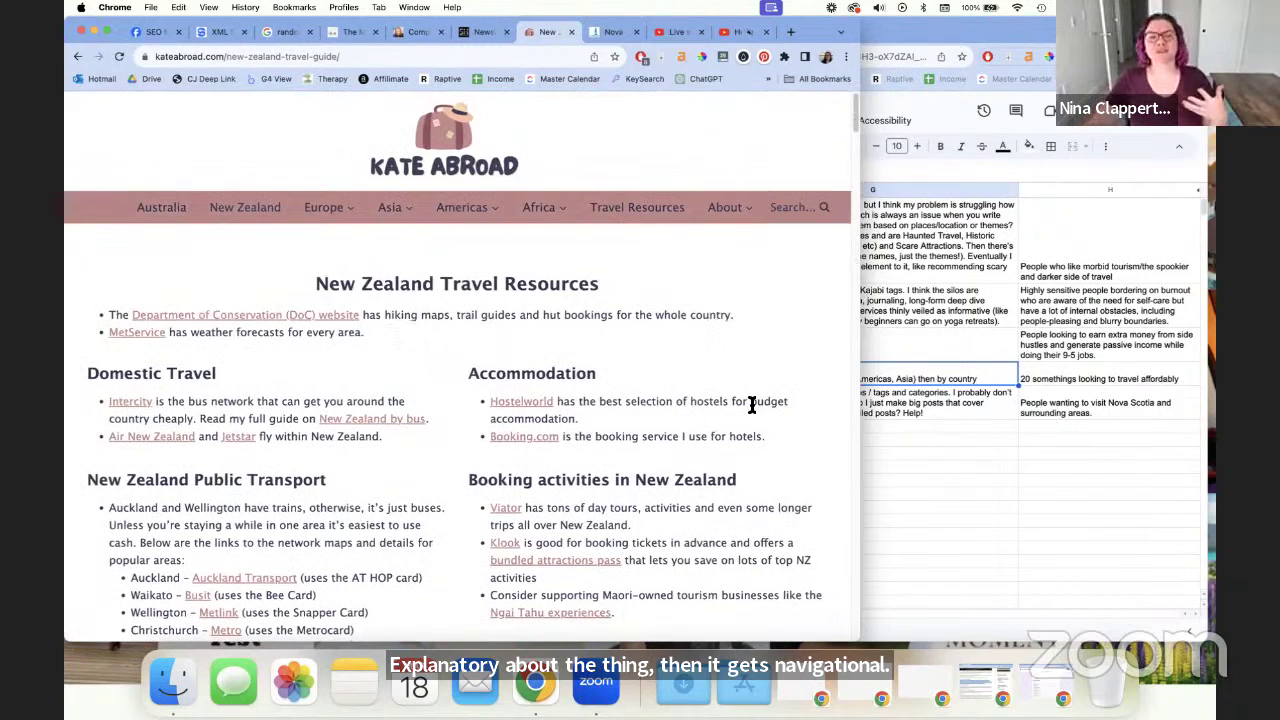
Check how the New Zealand guide reads at mobile width, restoring a wider browser window when done
{"action": "left_click_drag", "start_coordinate": [866, 408], "coordinate": [566, 385]}
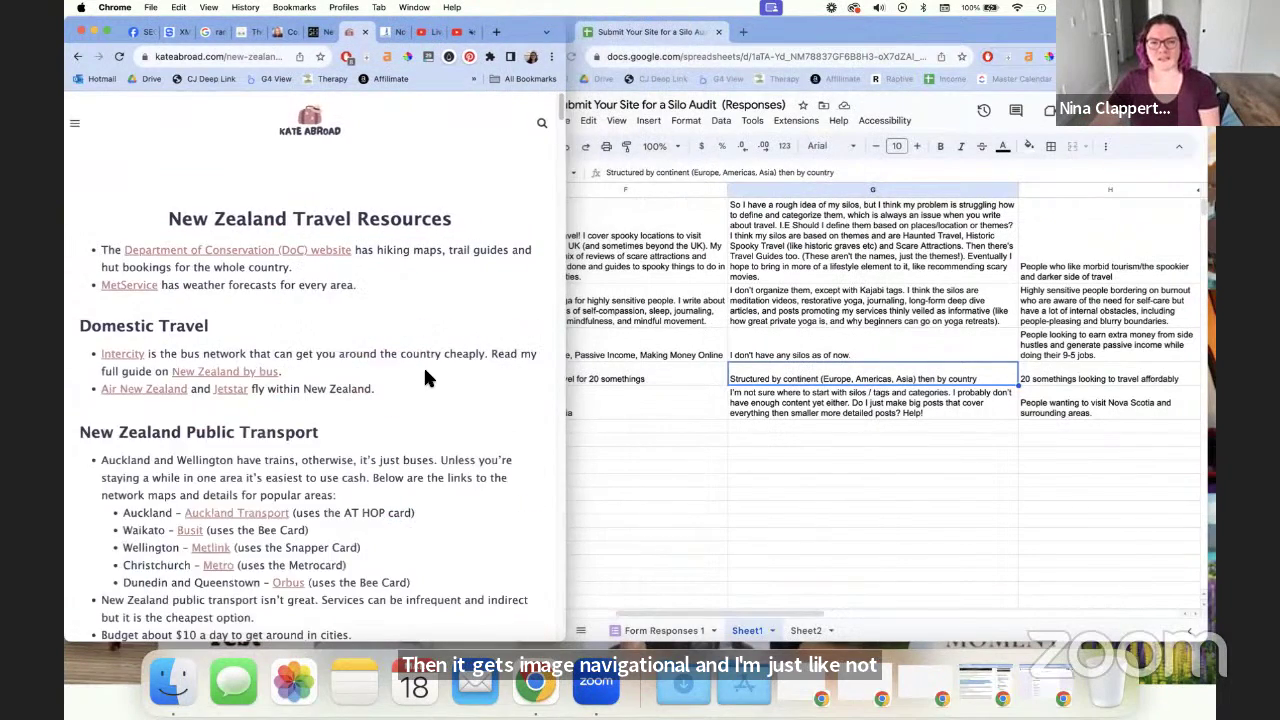
{"action": "scroll", "coordinate": [424, 372], "scroll_direction": "down", "scroll_amount": 15}
{"action": "scroll", "coordinate": [425, 378], "scroll_direction": "down", "scroll_amount": 10}
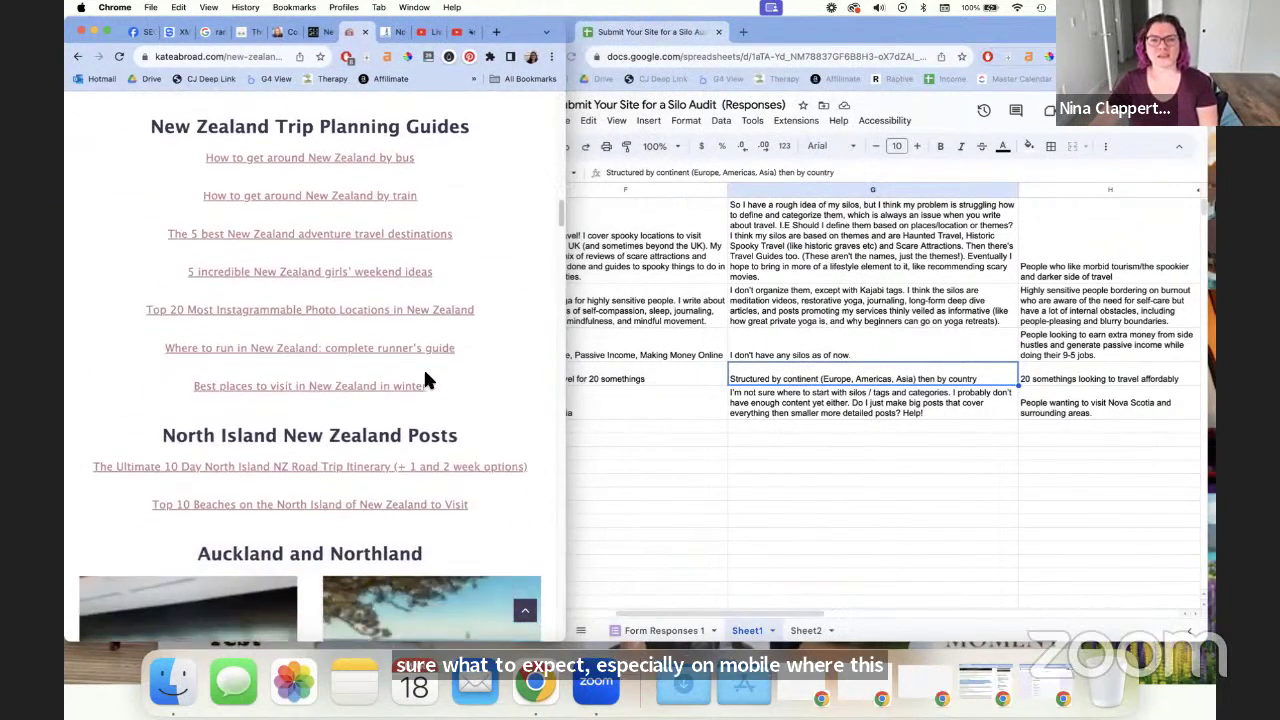
{"action": "scroll", "coordinate": [425, 378], "scroll_direction": "up", "scroll_amount": 2}
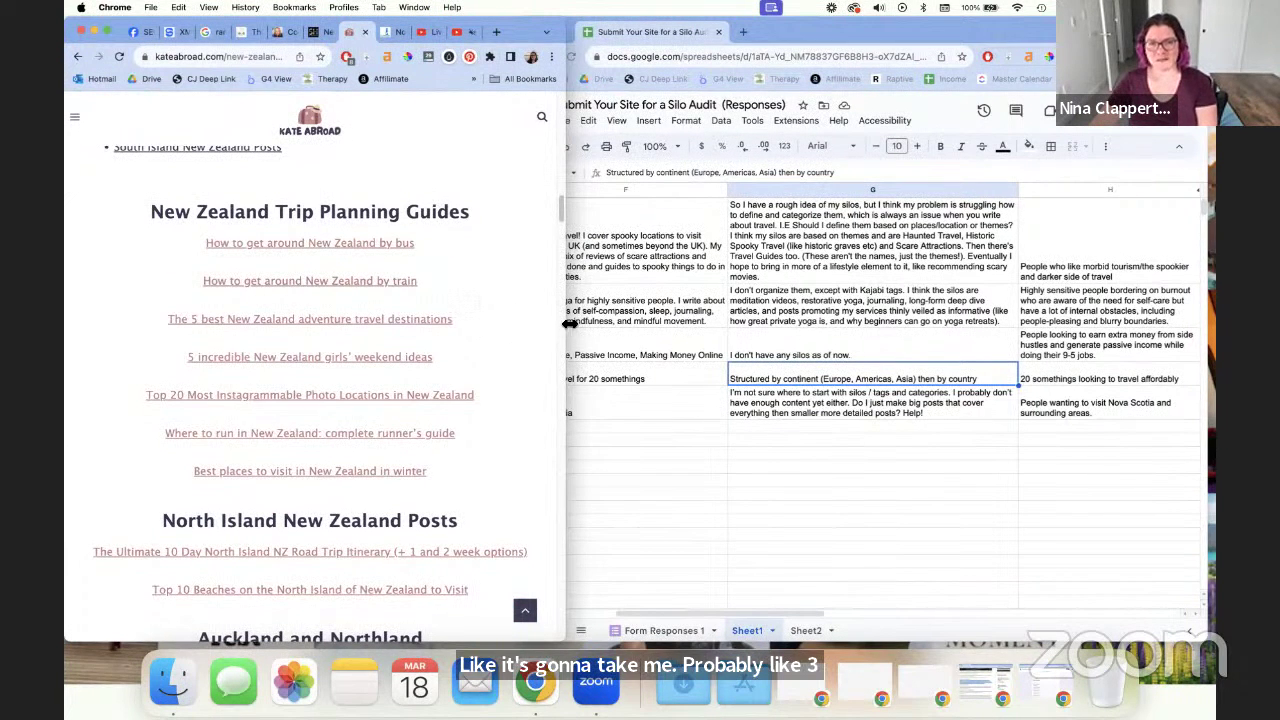
{"action": "left_click_drag", "start_coordinate": [955, 322], "coordinate": [808, 323]}
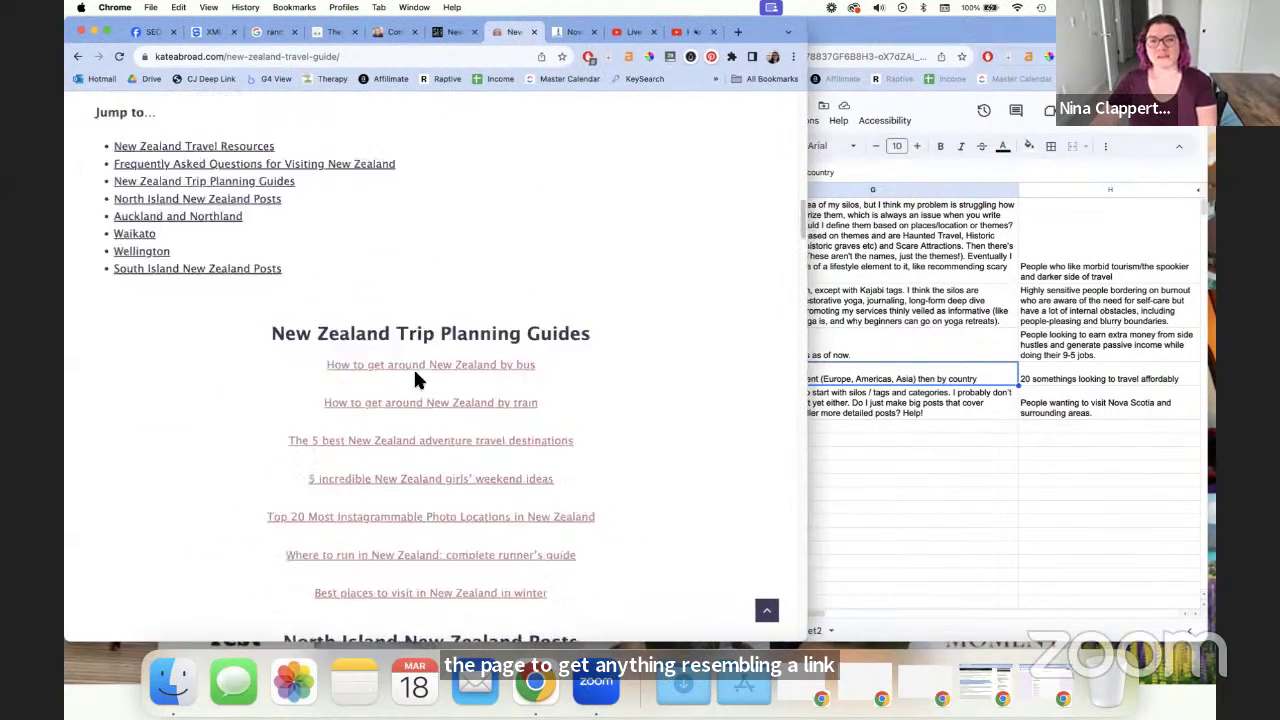
{"action": "scroll", "coordinate": [419, 376], "scroll_direction": "down", "scroll_amount": 10}
{"action": "scroll", "coordinate": [421, 380], "scroll_direction": "up", "scroll_amount": 2}
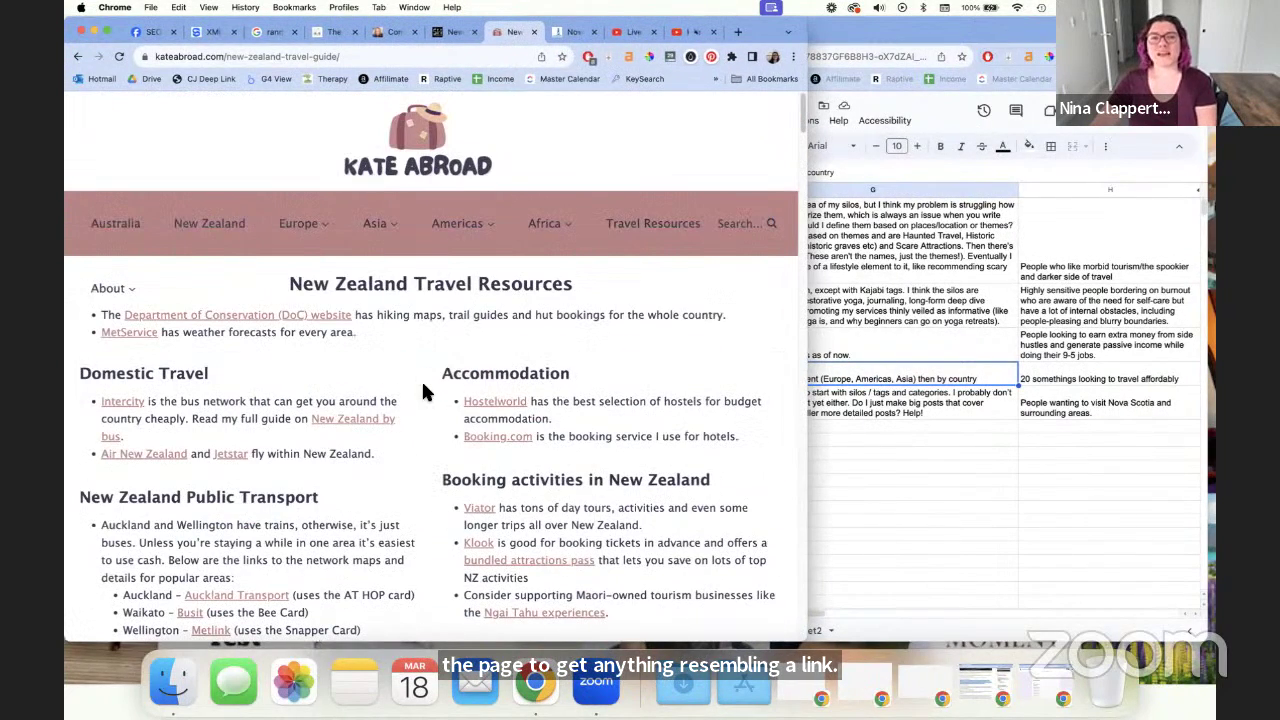
Open the Europe travel guides page and examine its country sections, travel resources, FAQs and latest posts
{"action": "mouse_move", "coordinate": [322, 245]}
{"action": "left_click", "coordinate": [309, 235]}
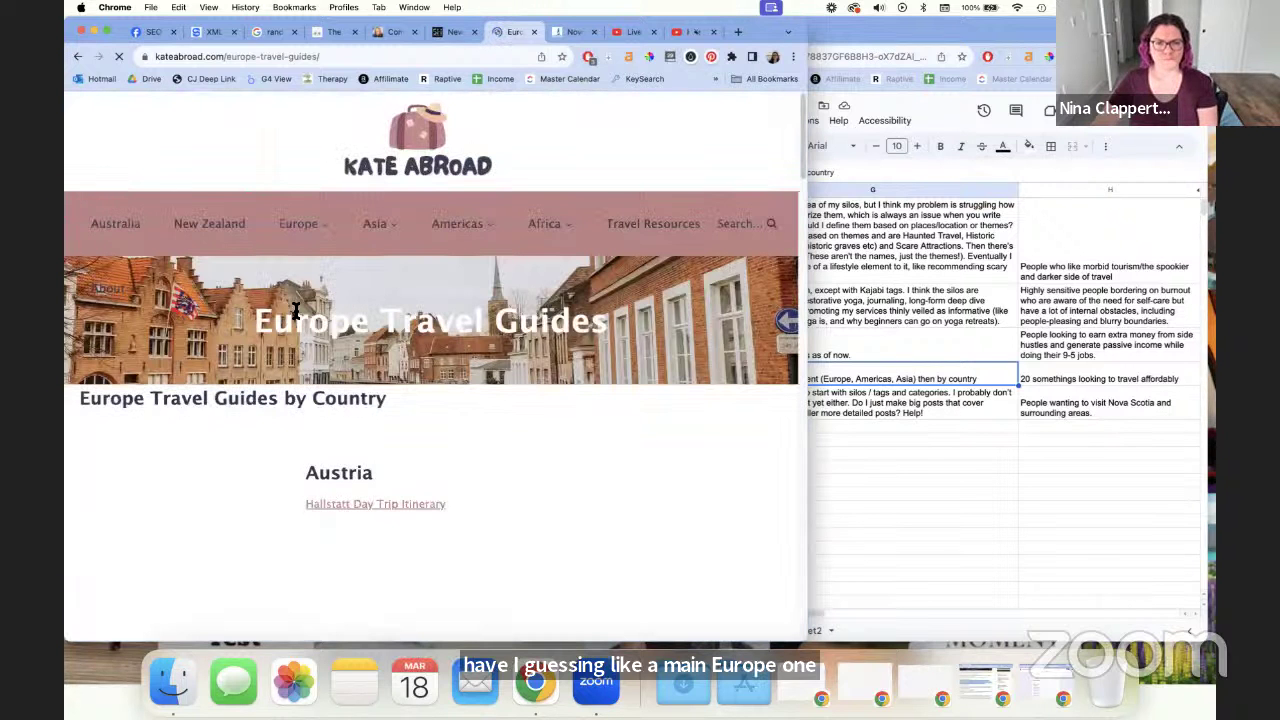
{"action": "scroll", "coordinate": [294, 316], "scroll_direction": "down", "scroll_amount": 20}
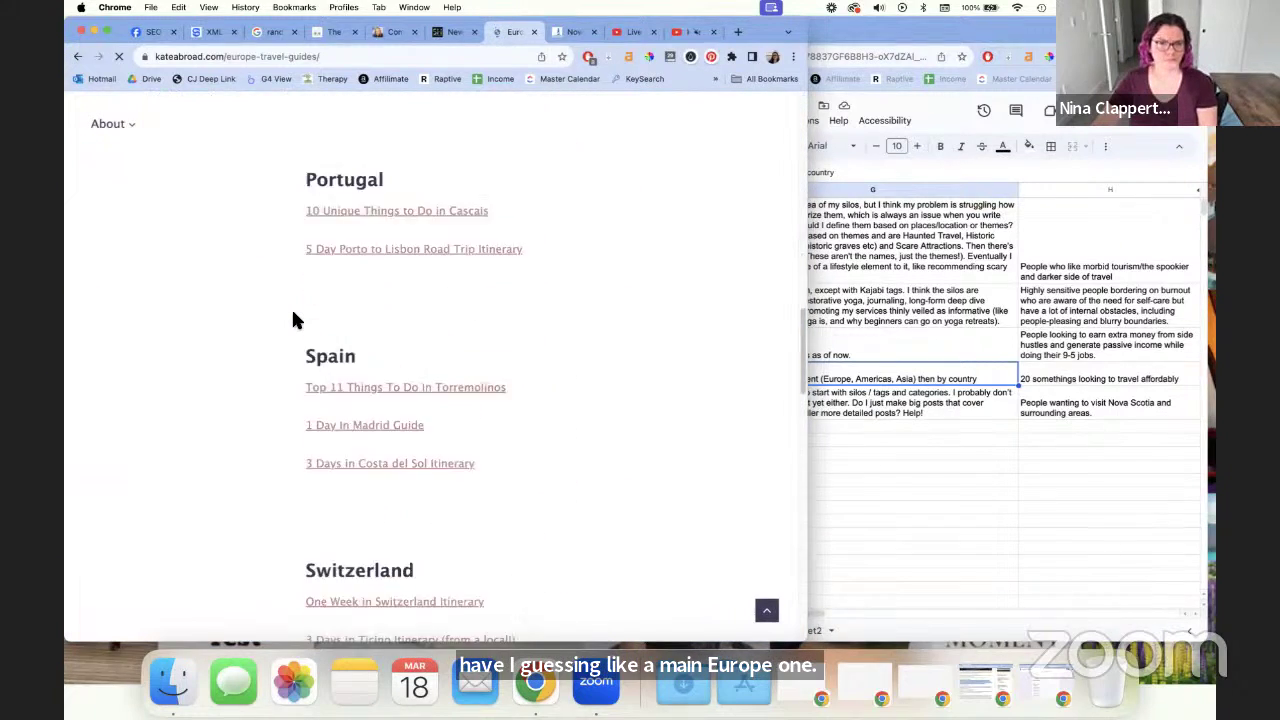
{"action": "scroll", "coordinate": [293, 318], "scroll_direction": "down", "scroll_amount": 5}
{"action": "scroll", "coordinate": [293, 318], "scroll_direction": "up", "scroll_amount": 8}
{"action": "scroll", "coordinate": [293, 318], "scroll_direction": "down", "scroll_amount": 10}
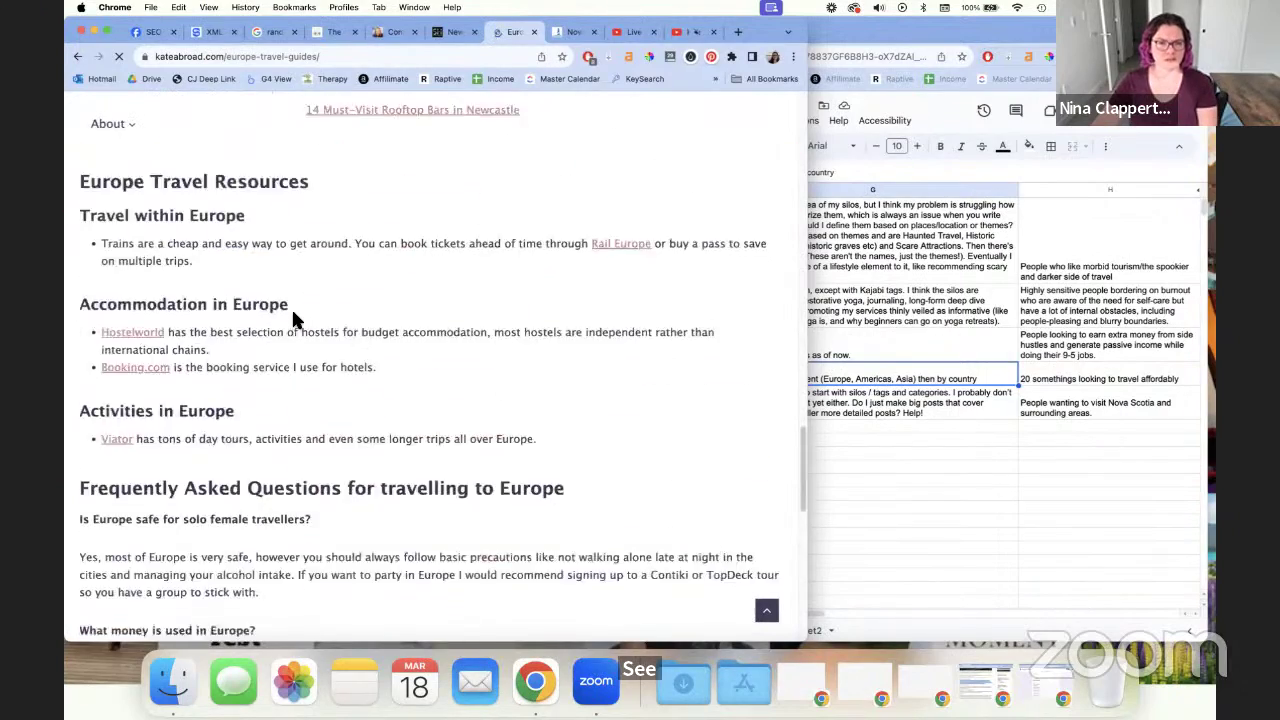
{"action": "scroll", "coordinate": [295, 318], "scroll_direction": "down", "scroll_amount": 3}
{"action": "scroll", "coordinate": [295, 318], "scroll_direction": "up", "scroll_amount": 3}
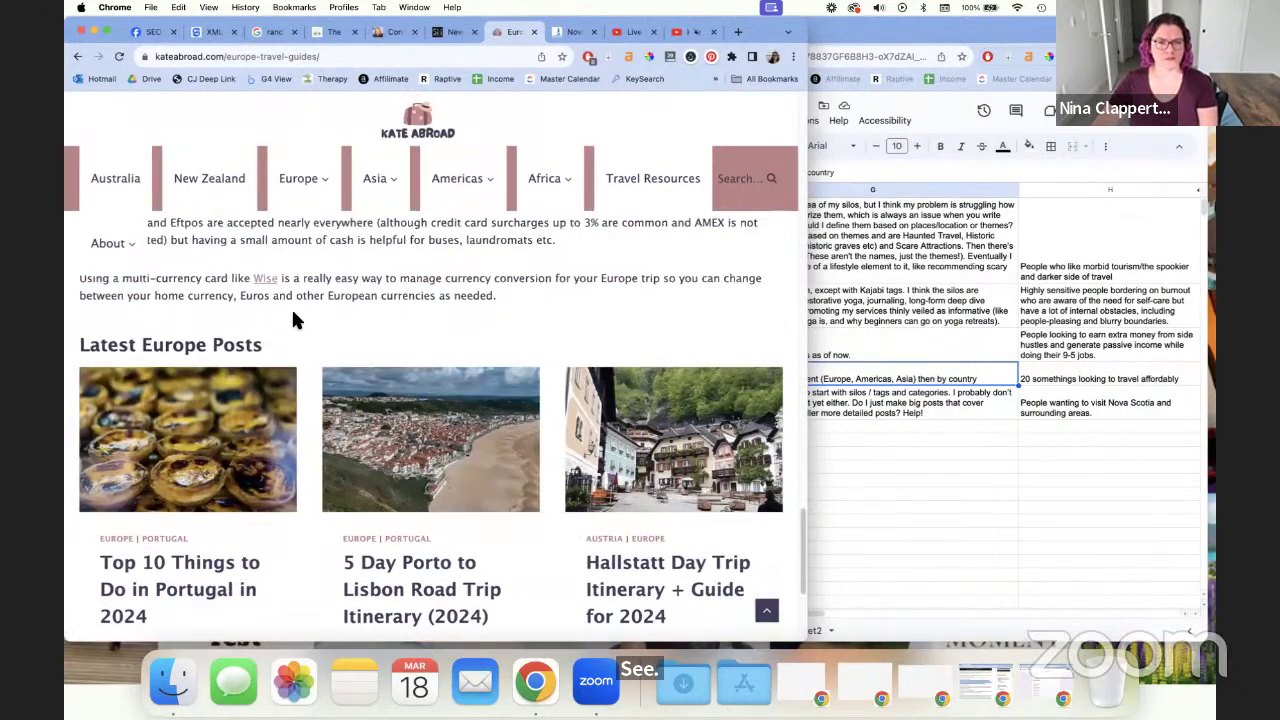
{"action": "scroll", "coordinate": [293, 318], "scroll_direction": "up", "scroll_amount": 20}
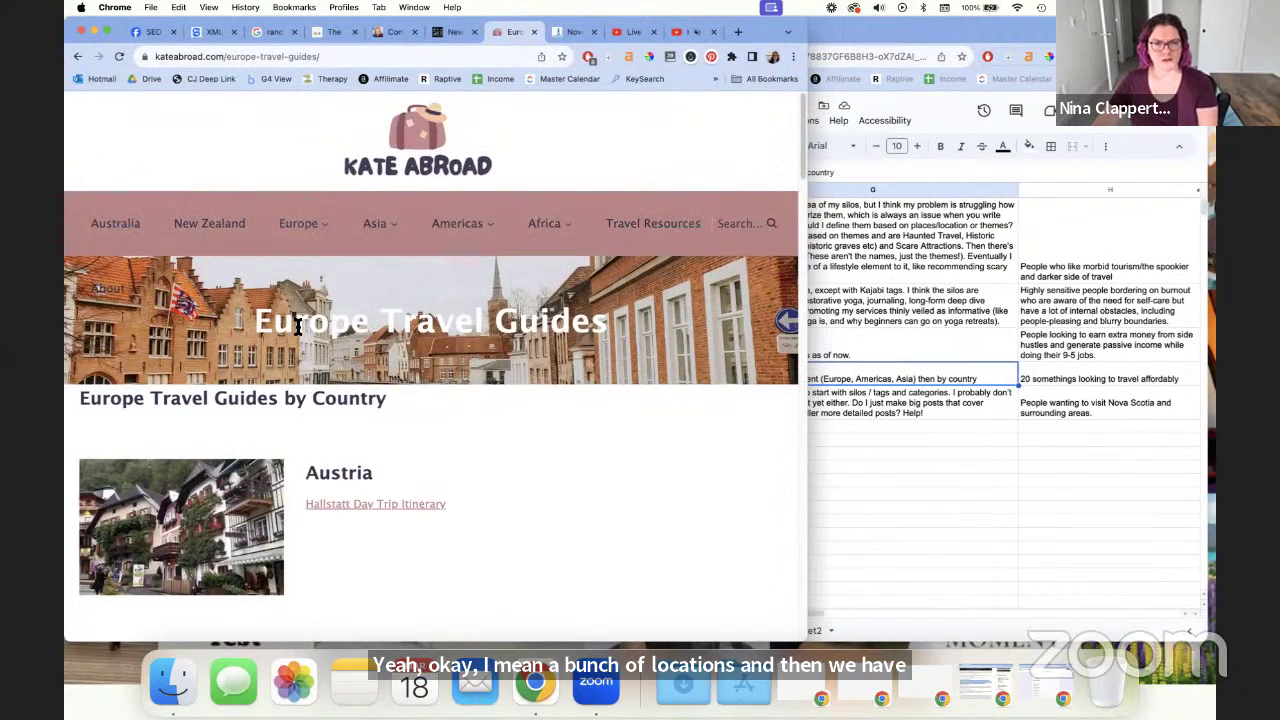
Narrow the browser window to mobile width and inspect the site's mobile navigation, including its Europe dropdown
{"action": "mouse_move", "coordinate": [300, 224]}
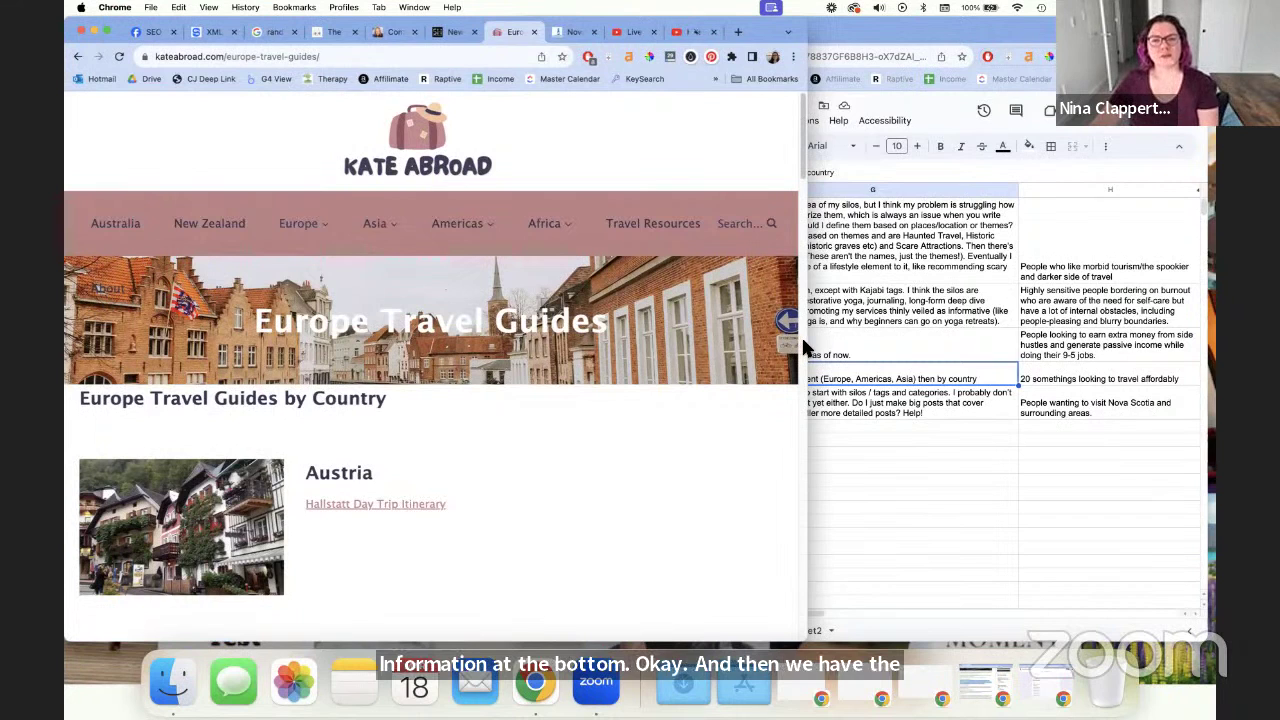
{"action": "left_click_drag", "start_coordinate": [800, 342], "coordinate": [556, 330]}
{"action": "left_click", "coordinate": [74, 123]}
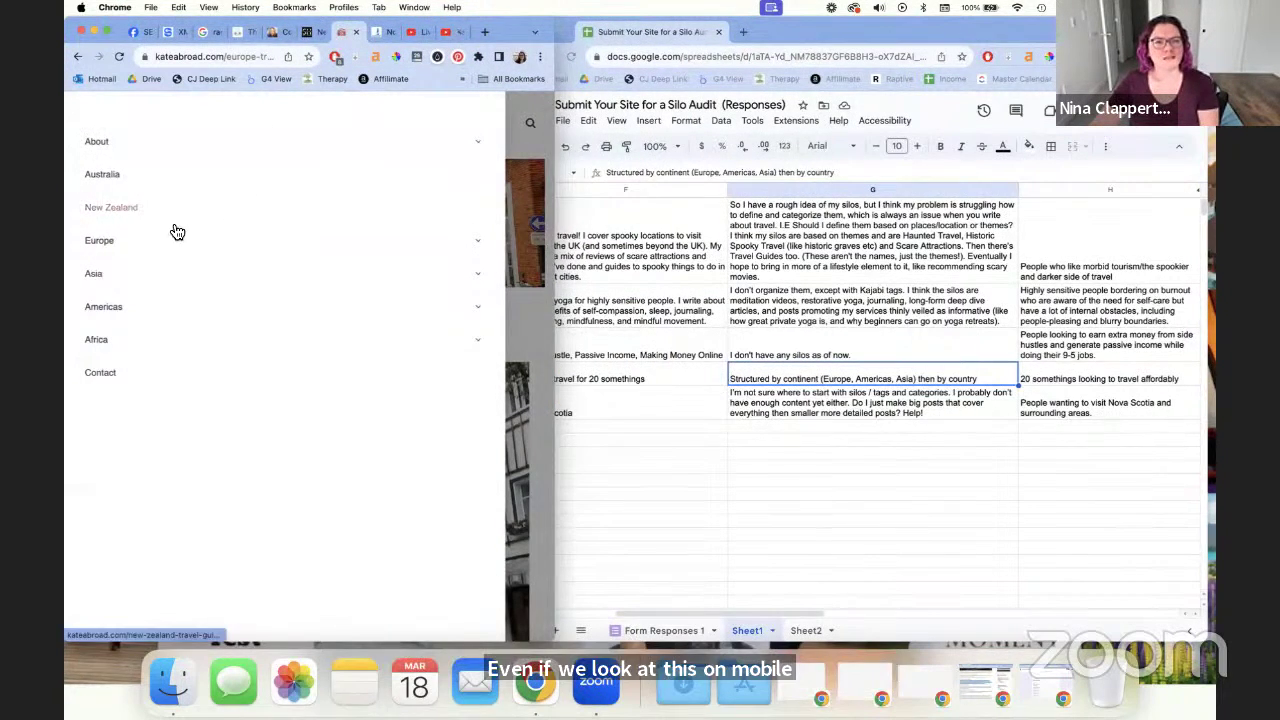
{"action": "left_click", "coordinate": [478, 240]}
{"action": "left_click", "coordinate": [471, 246]}
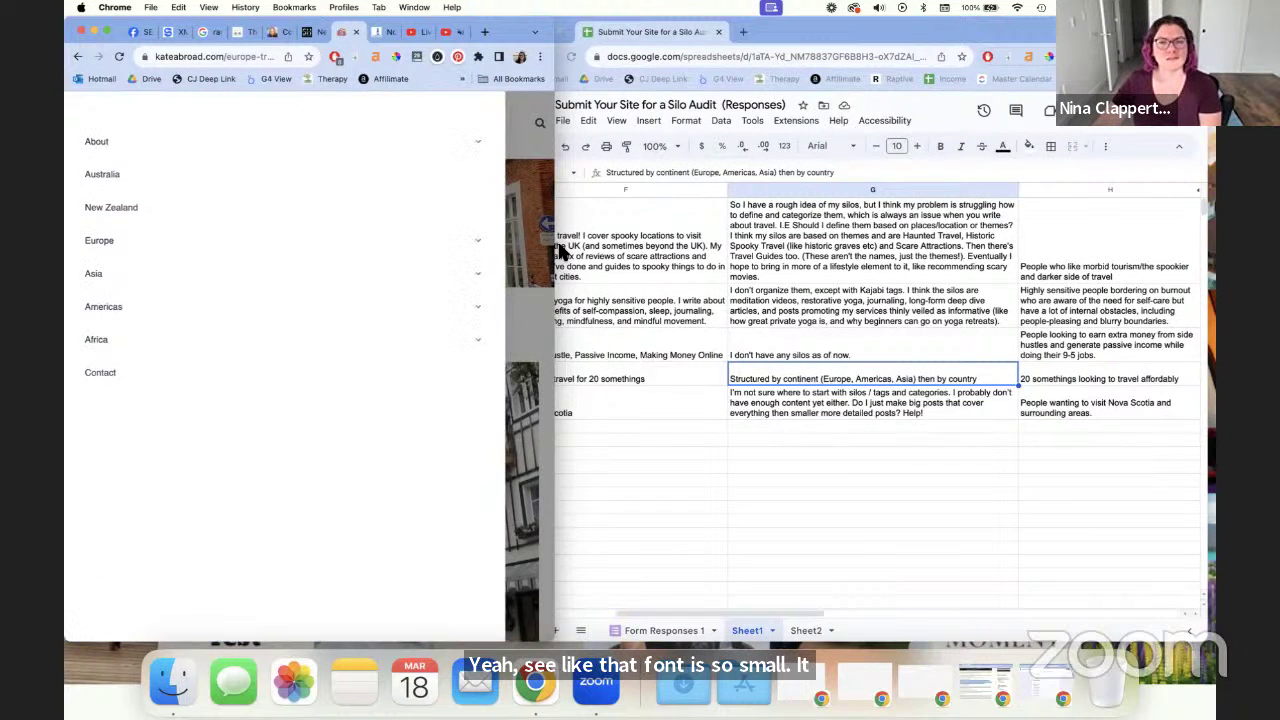
Widen the browser window to the desktop layout and check how many posts each country has in the Europe guide
{"action": "left_click_drag", "start_coordinate": [556, 253], "coordinate": [766, 261]}
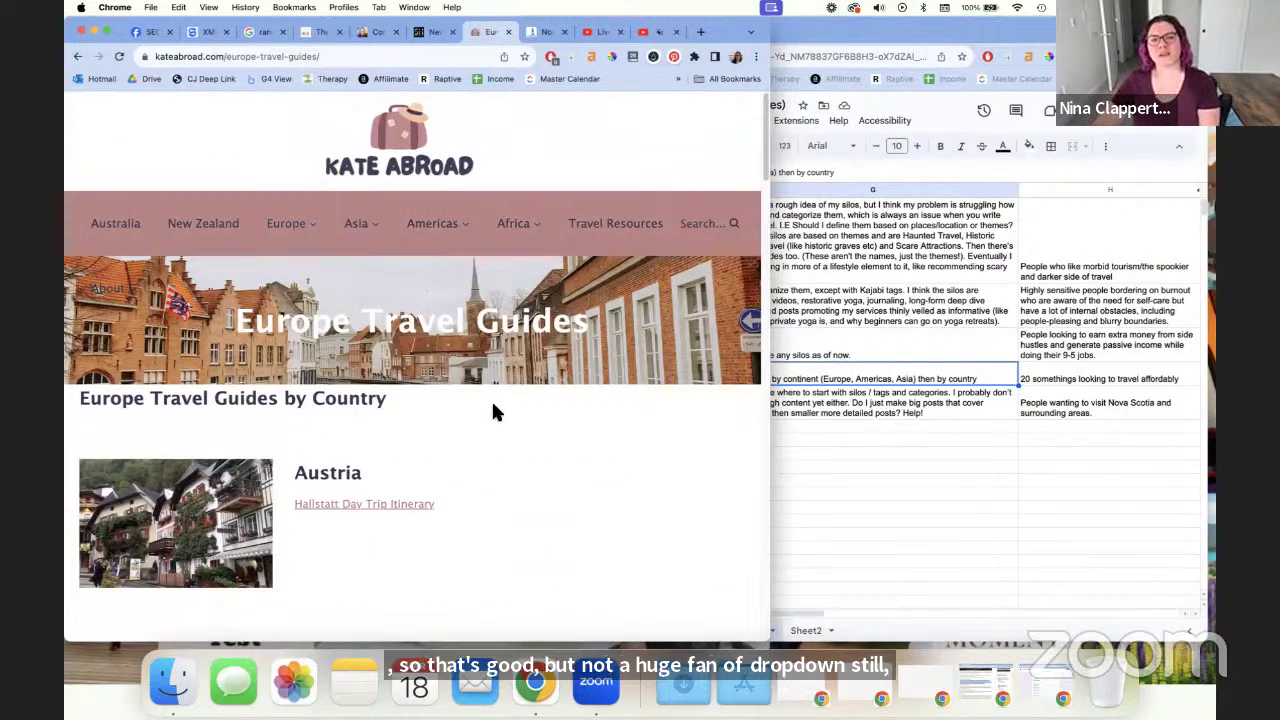
{"action": "scroll", "coordinate": [365, 365], "scroll_direction": "down", "scroll_amount": 15}
{"action": "scroll", "coordinate": [357, 366], "scroll_direction": "up", "scroll_amount": 15}
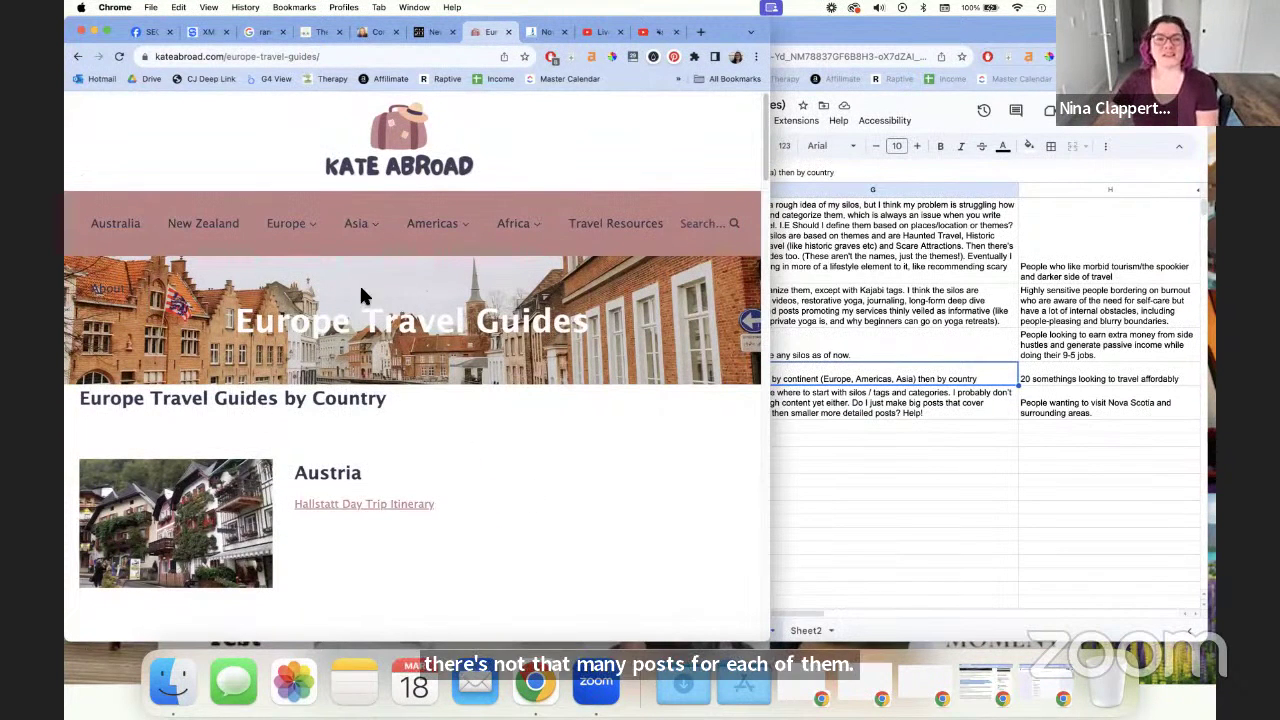
Open the Asia travel guide and examine its resources, country sections and the neighbouring destination dropdowns
{"action": "mouse_move", "coordinate": [362, 238]}
{"action": "left_click", "coordinate": [389, 277]}
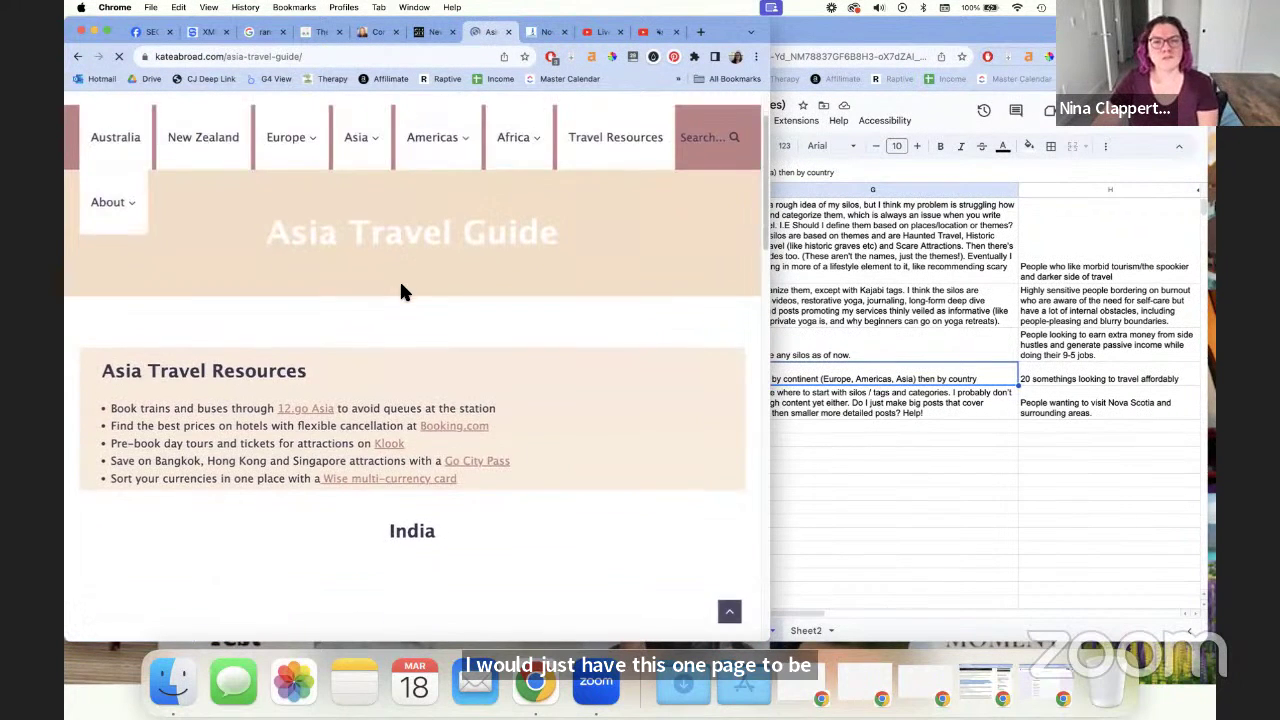
{"action": "mouse_move", "coordinate": [305, 249]}
{"action": "mouse_move", "coordinate": [428, 237]}
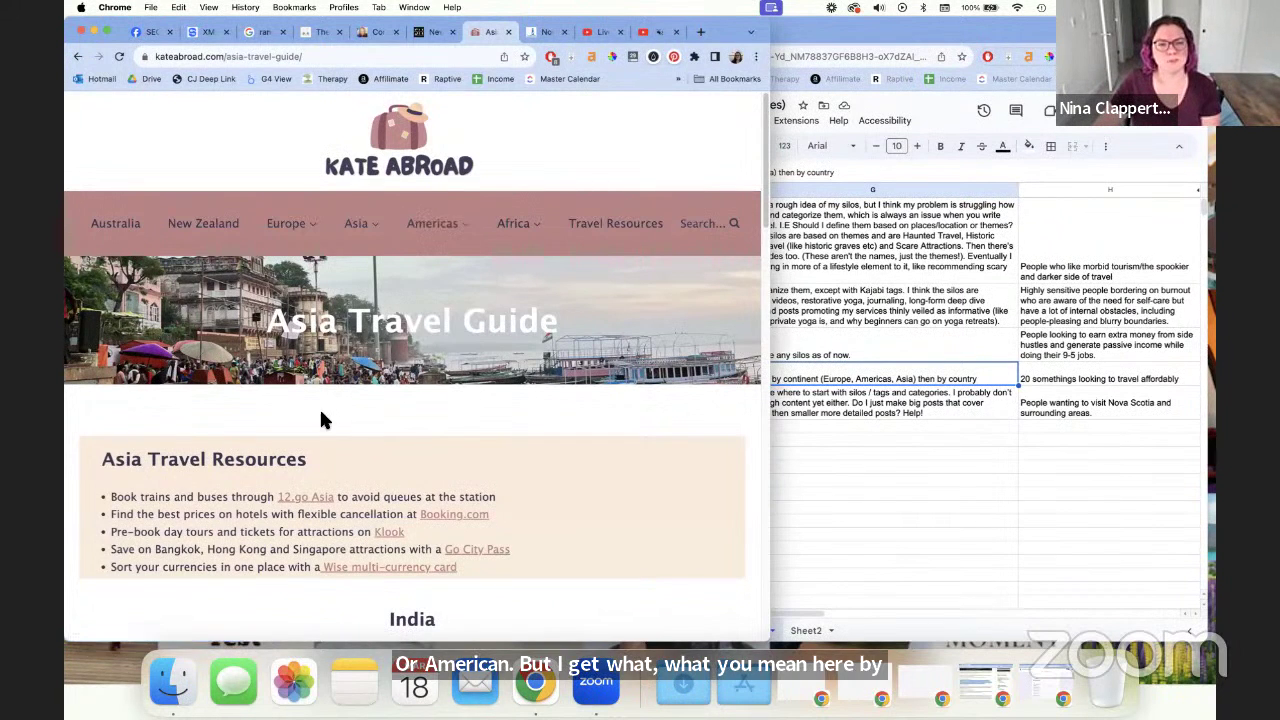
{"action": "scroll", "coordinate": [321, 410], "scroll_direction": "down", "scroll_amount": 5}
{"action": "scroll", "coordinate": [321, 415], "scroll_direction": "down", "scroll_amount": 8}
{"action": "scroll", "coordinate": [323, 423], "scroll_direction": "up", "scroll_amount": 13}
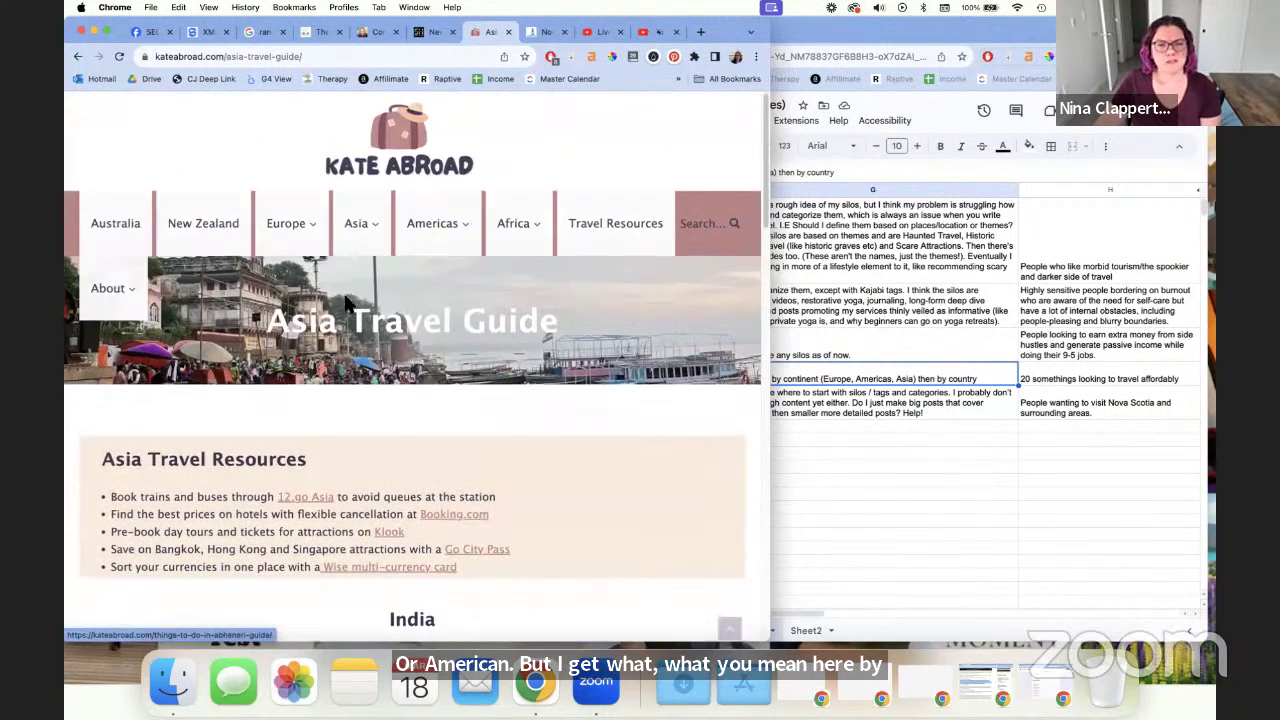
Open the Americas destination page, look through its North America posts and check the countries in its dropdown
{"action": "left_click", "coordinate": [451, 241]}
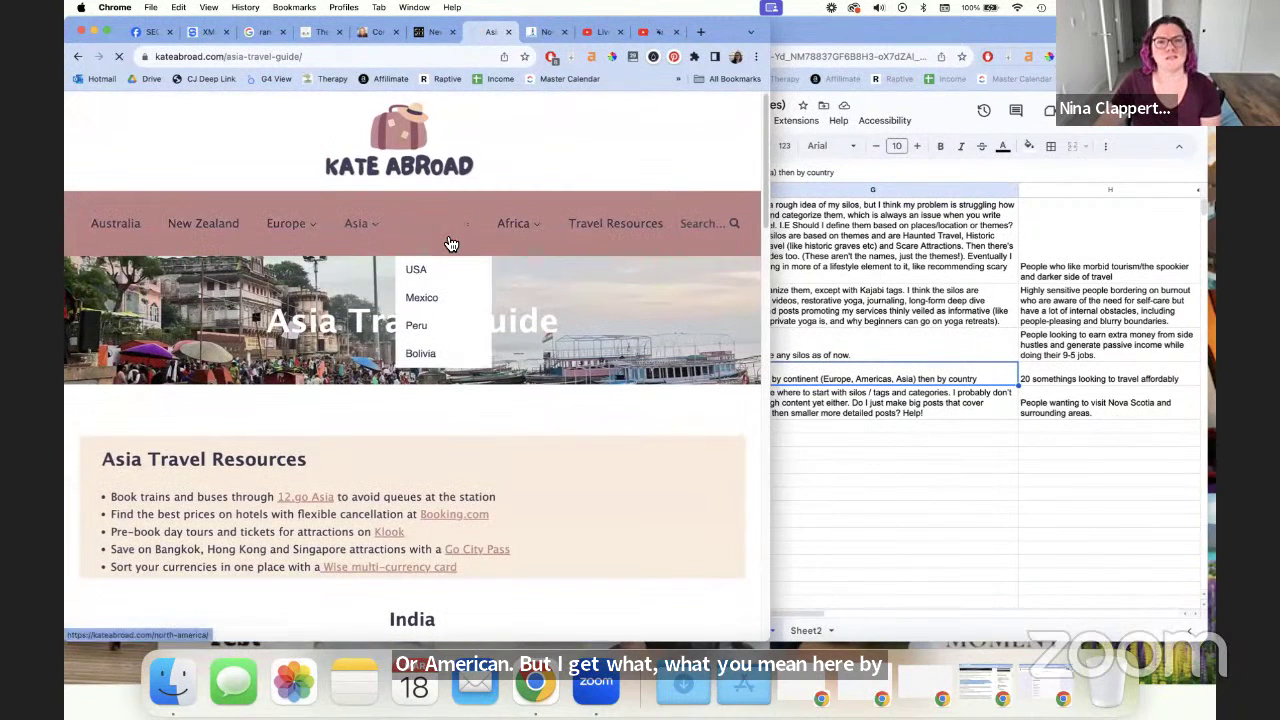
{"action": "scroll", "coordinate": [423, 355], "scroll_direction": "down", "scroll_amount": 15}
{"action": "scroll", "coordinate": [423, 354], "scroll_direction": "up", "scroll_amount": 6}
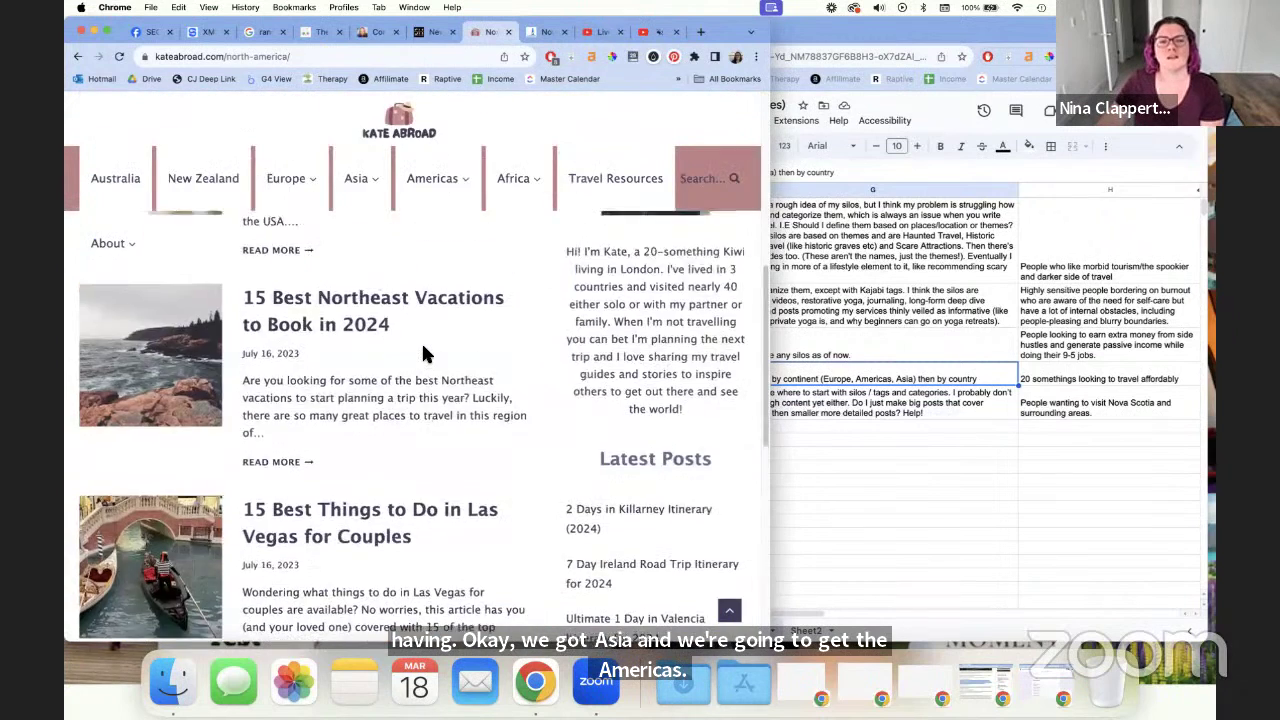
{"action": "scroll", "coordinate": [422, 345], "scroll_direction": "up", "scroll_amount": 10}
{"action": "mouse_move", "coordinate": [457, 225]}
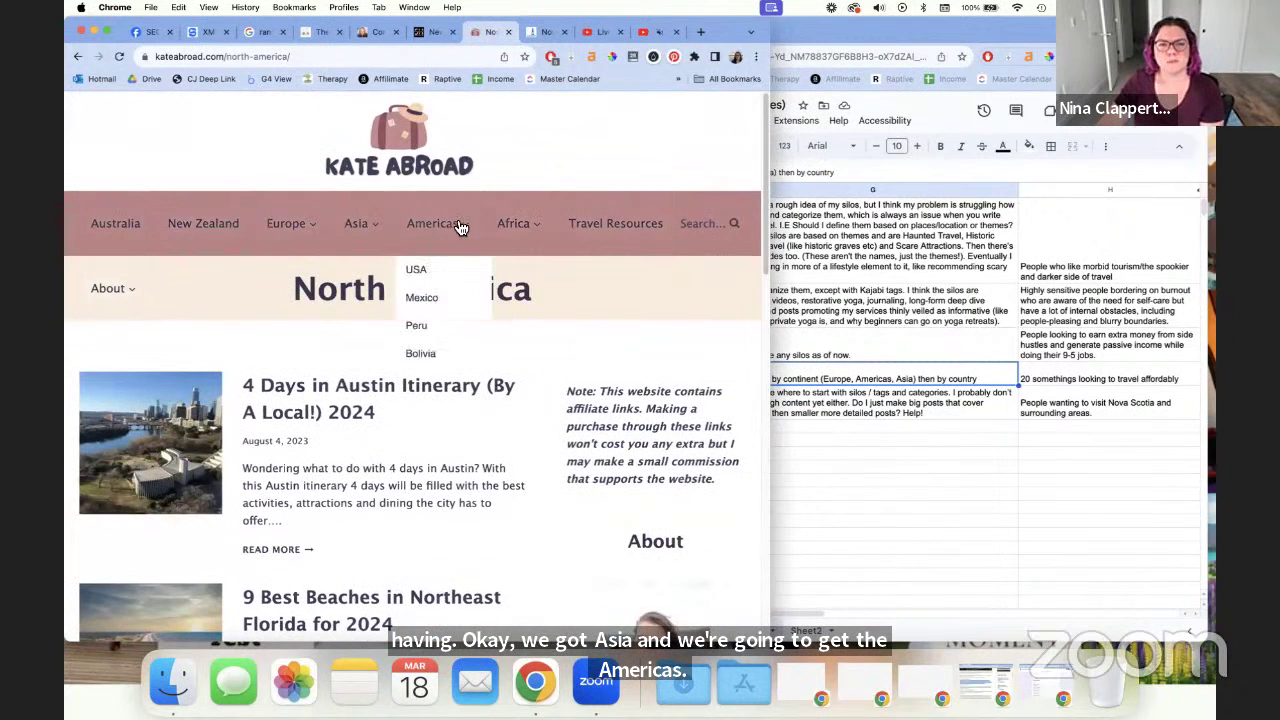
Open the USA and Peru pages listed under Americas and look through their posts
{"action": "left_click", "coordinate": [447, 280]}
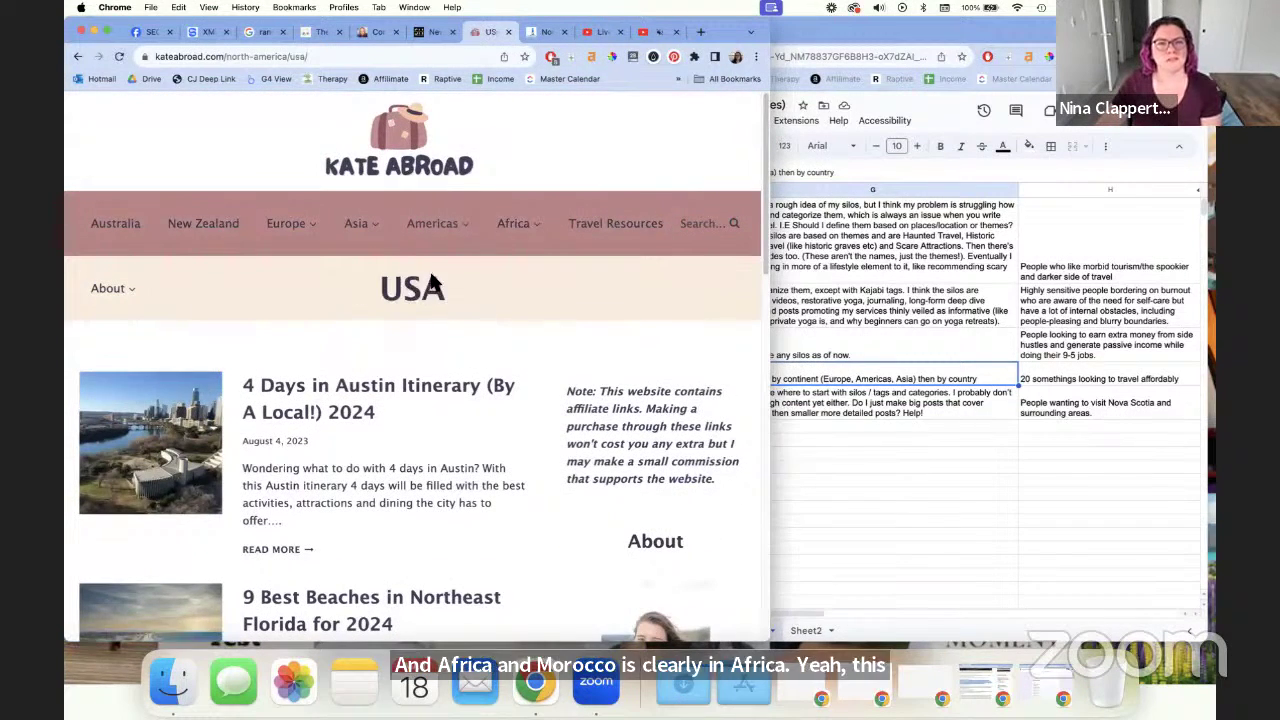
{"action": "left_click", "coordinate": [440, 226]}
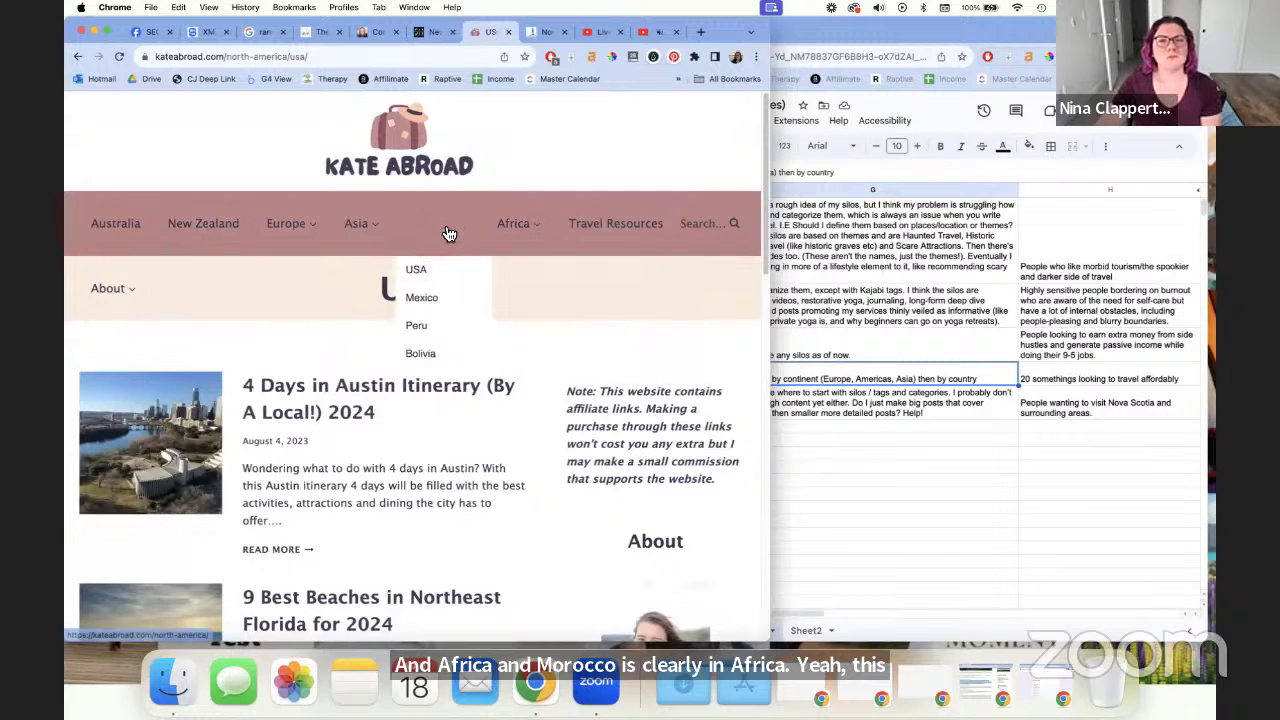
{"action": "left_click", "coordinate": [439, 277]}
{"action": "mouse_move", "coordinate": [441, 232]}
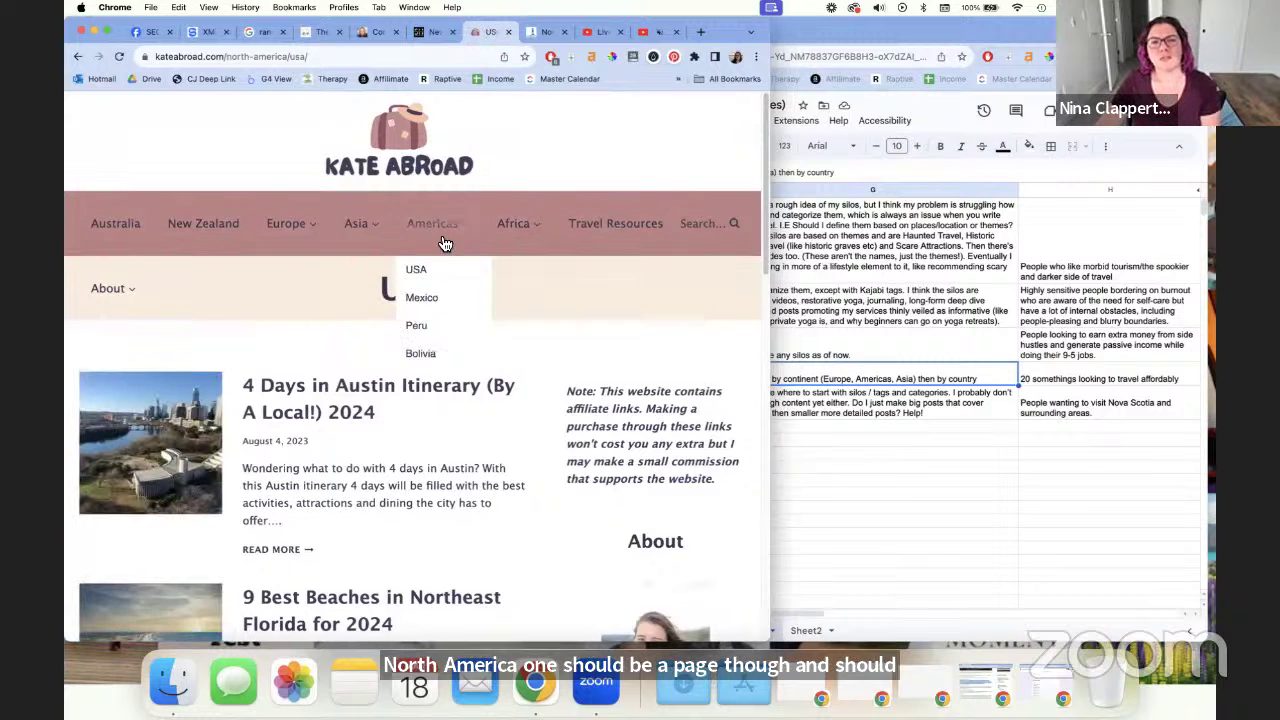
{"action": "left_click", "coordinate": [441, 325]}
{"action": "scroll", "coordinate": [437, 327], "scroll_direction": "down", "scroll_amount": 5}
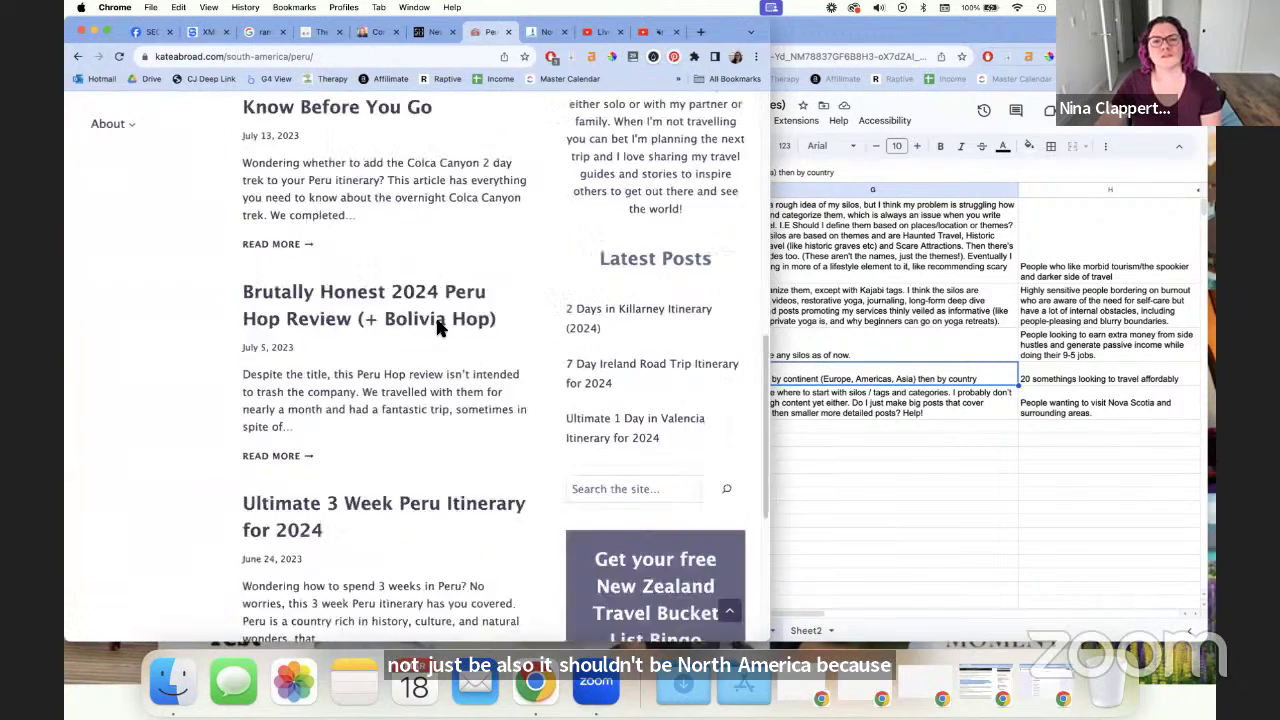
{"action": "scroll", "coordinate": [437, 327], "scroll_direction": "up", "scroll_amount": 5}
Return to the Kate Abroad homepage and read the author bio
{"action": "left_click", "coordinate": [416, 165]}
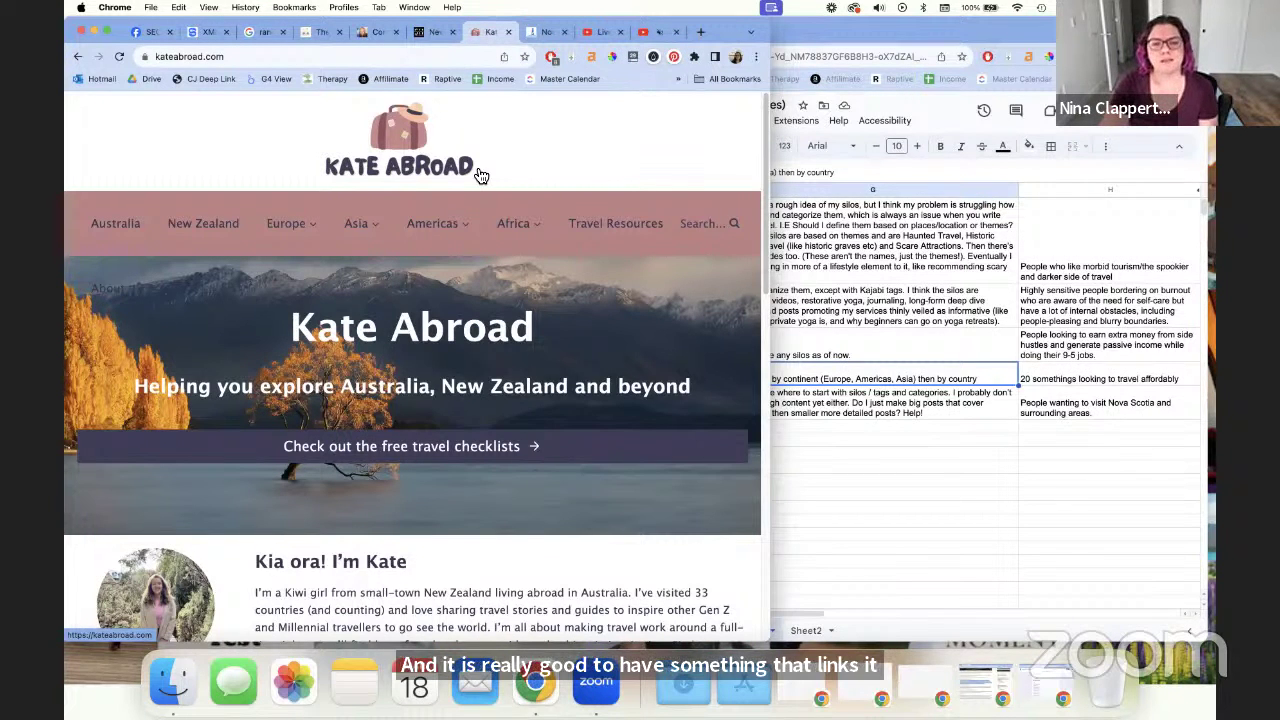
{"action": "scroll", "coordinate": [474, 222], "scroll_direction": "down", "scroll_amount": 5}
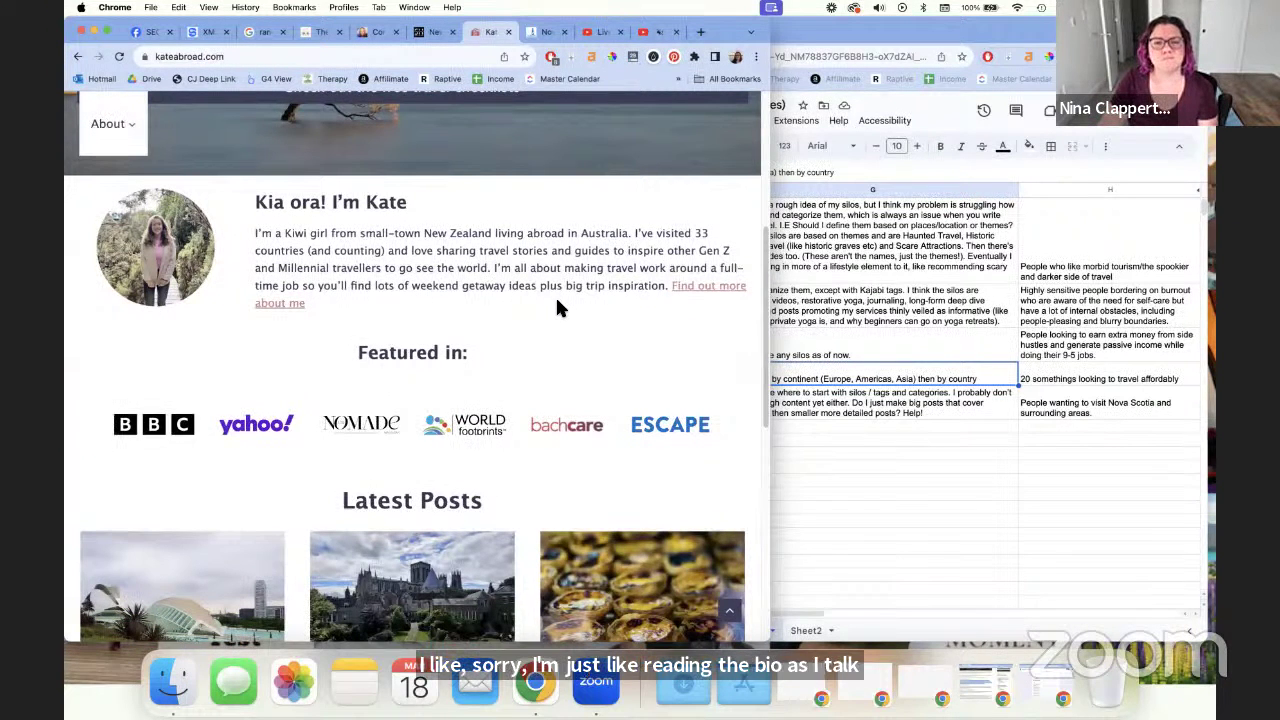
{"action": "scroll", "coordinate": [553, 305], "scroll_direction": "up", "scroll_amount": 5}
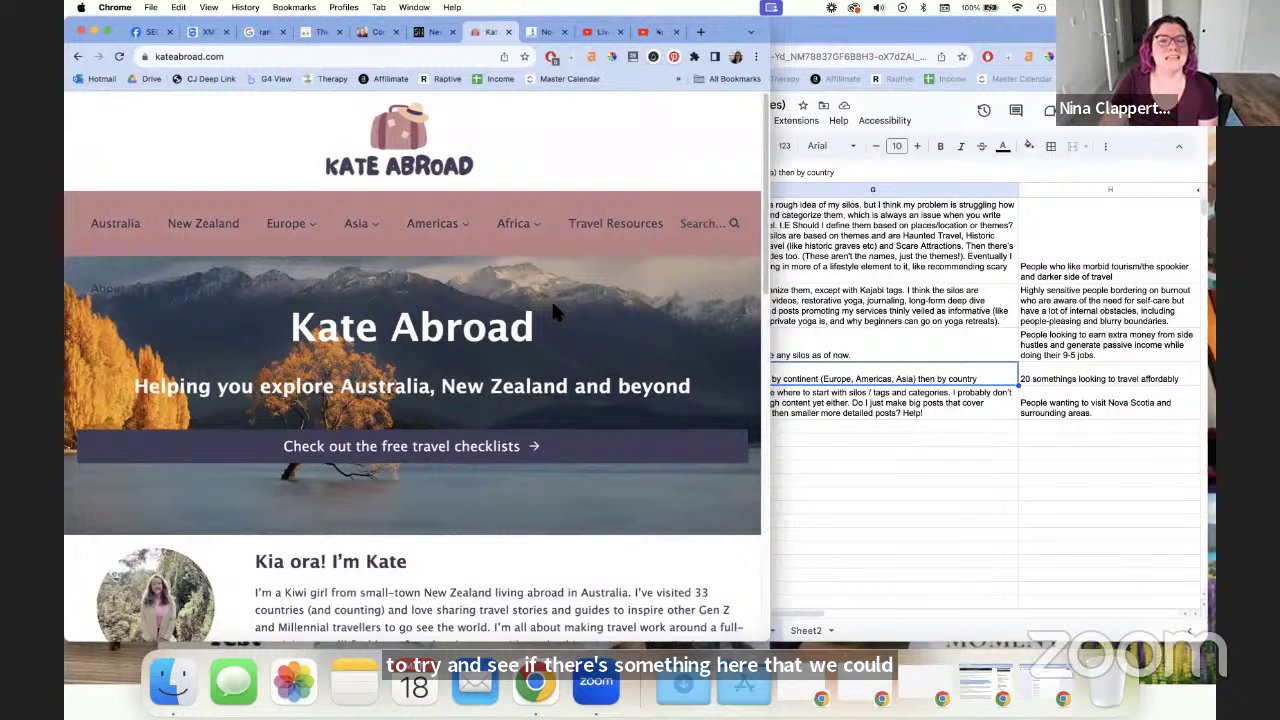
Open the Travel Resources page and look through its table of contents and booking sections
{"action": "left_click", "coordinate": [620, 228]}
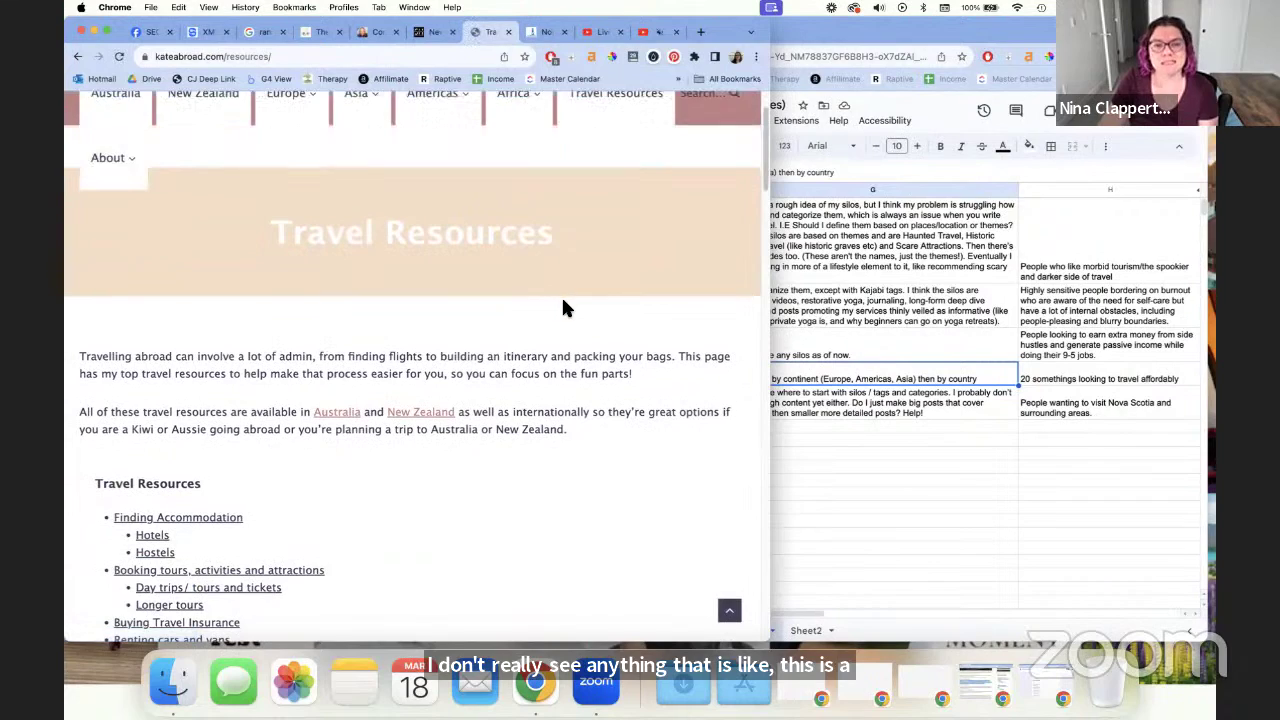
{"action": "scroll", "coordinate": [565, 300], "scroll_direction": "down", "scroll_amount": 1}
{"action": "scroll", "coordinate": [583, 342], "scroll_direction": "down", "scroll_amount": 8}
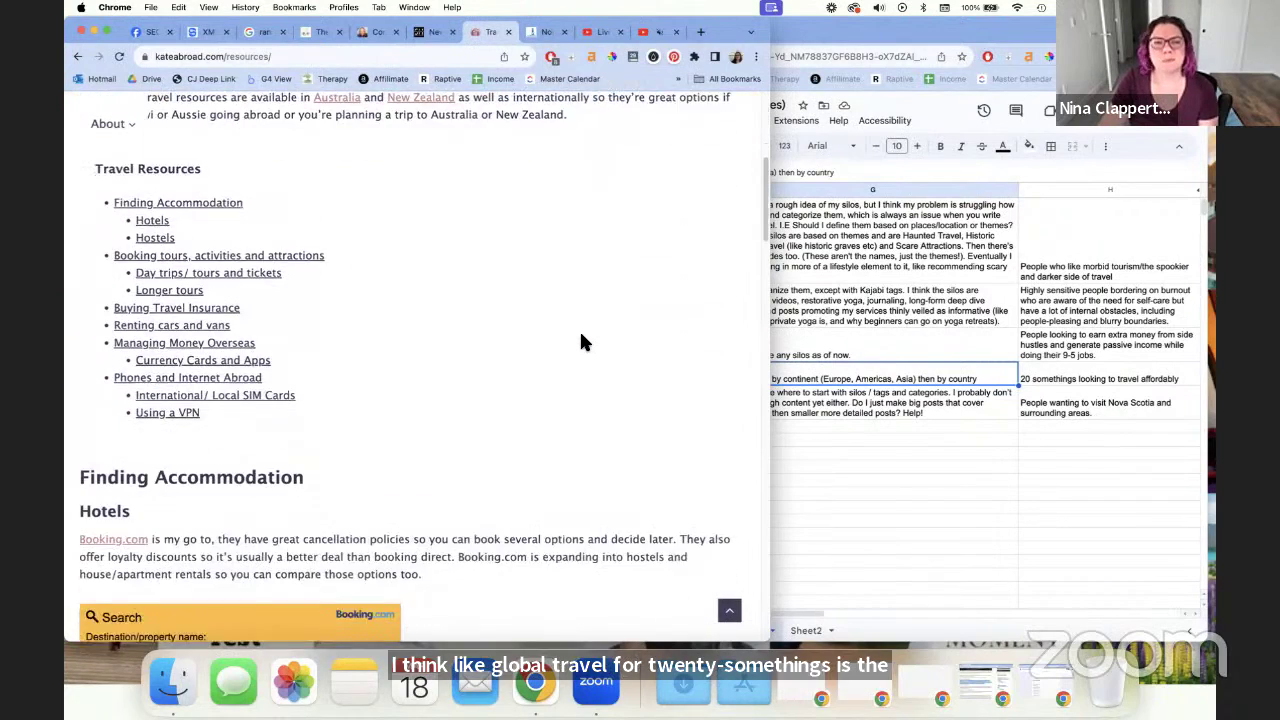
{"action": "scroll", "coordinate": [580, 343], "scroll_direction": "down", "scroll_amount": 10}
{"action": "scroll", "coordinate": [575, 345], "scroll_direction": "up", "scroll_amount": 20}
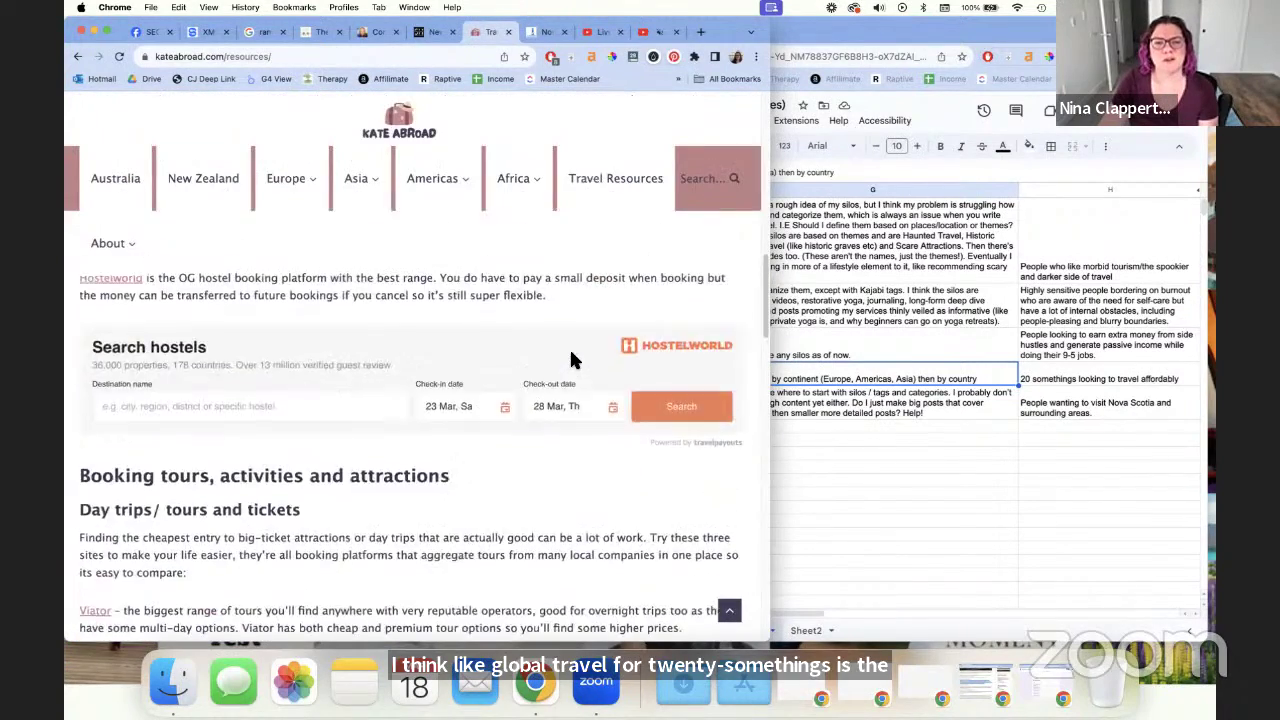
Open the Morocco page under Africa, check its posts and widen the browser window to the full desktop layout
{"action": "left_click", "coordinate": [517, 274]}
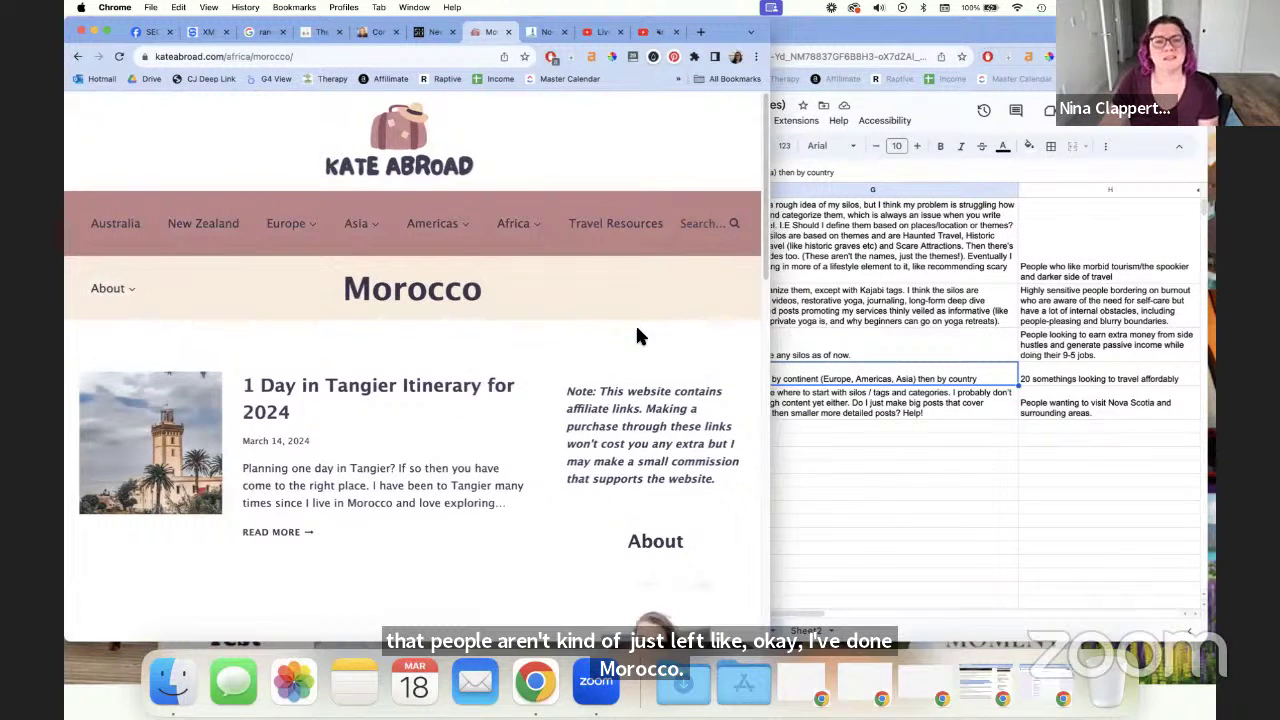
{"action": "scroll", "coordinate": [770, 332], "scroll_direction": "down", "scroll_amount": 5}
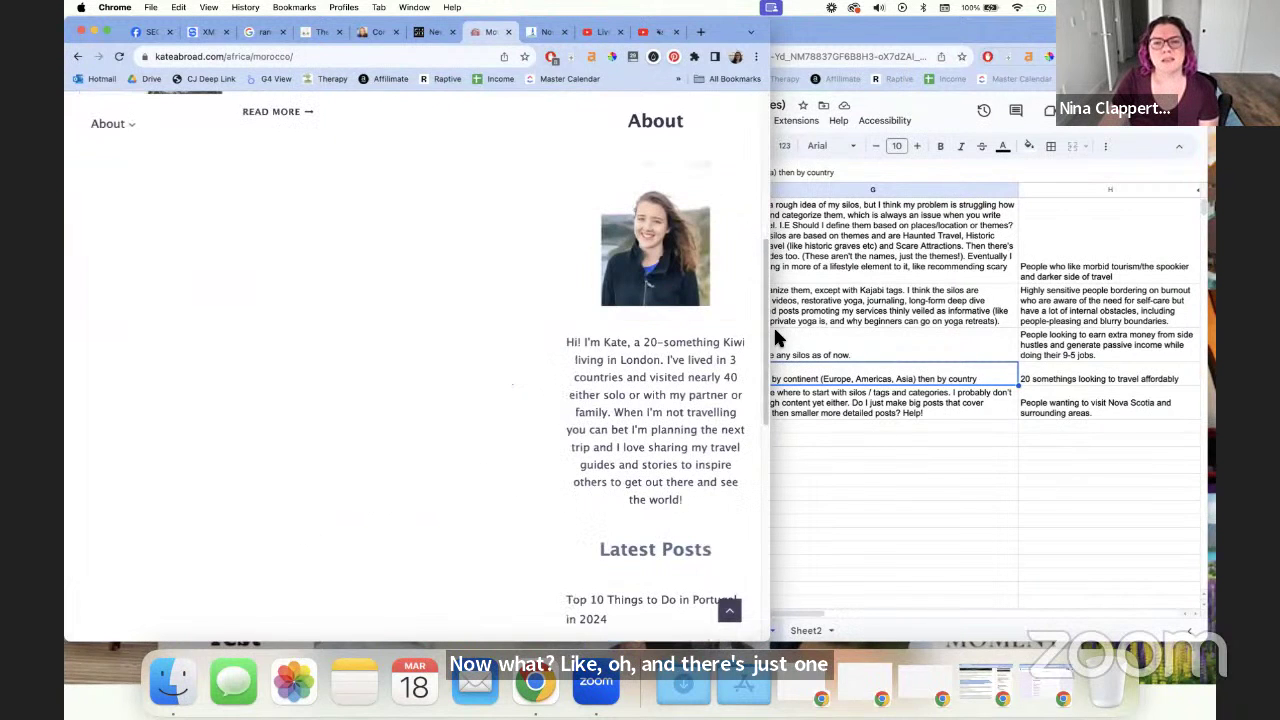
{"action": "left_click_drag", "start_coordinate": [773, 326], "coordinate": [1050, 325]}
{"action": "scroll", "coordinate": [533, 313], "scroll_direction": "up", "scroll_amount": 5}
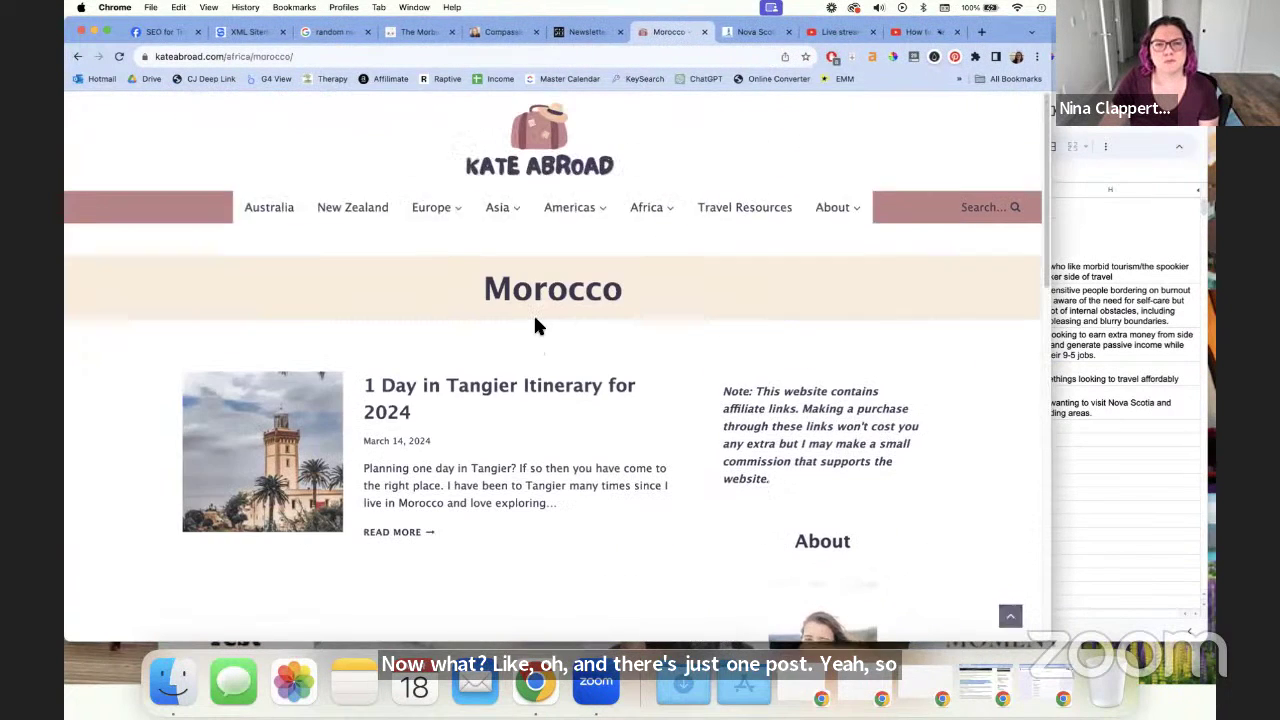
Check the entries in the About dropdown, then compare the site's header at mobile and narrow desktop widths
{"action": "mouse_move", "coordinate": [832, 210]}
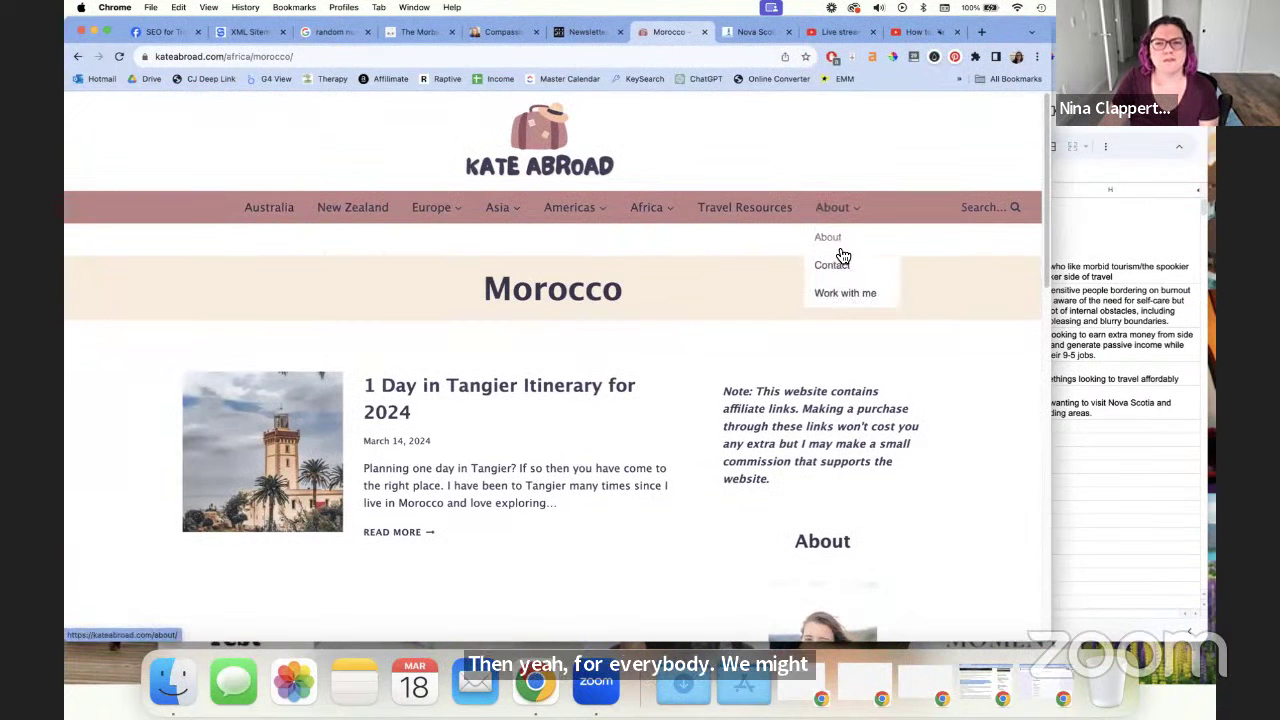
{"action": "left_click_drag", "start_coordinate": [1053, 284], "coordinate": [708, 282]}
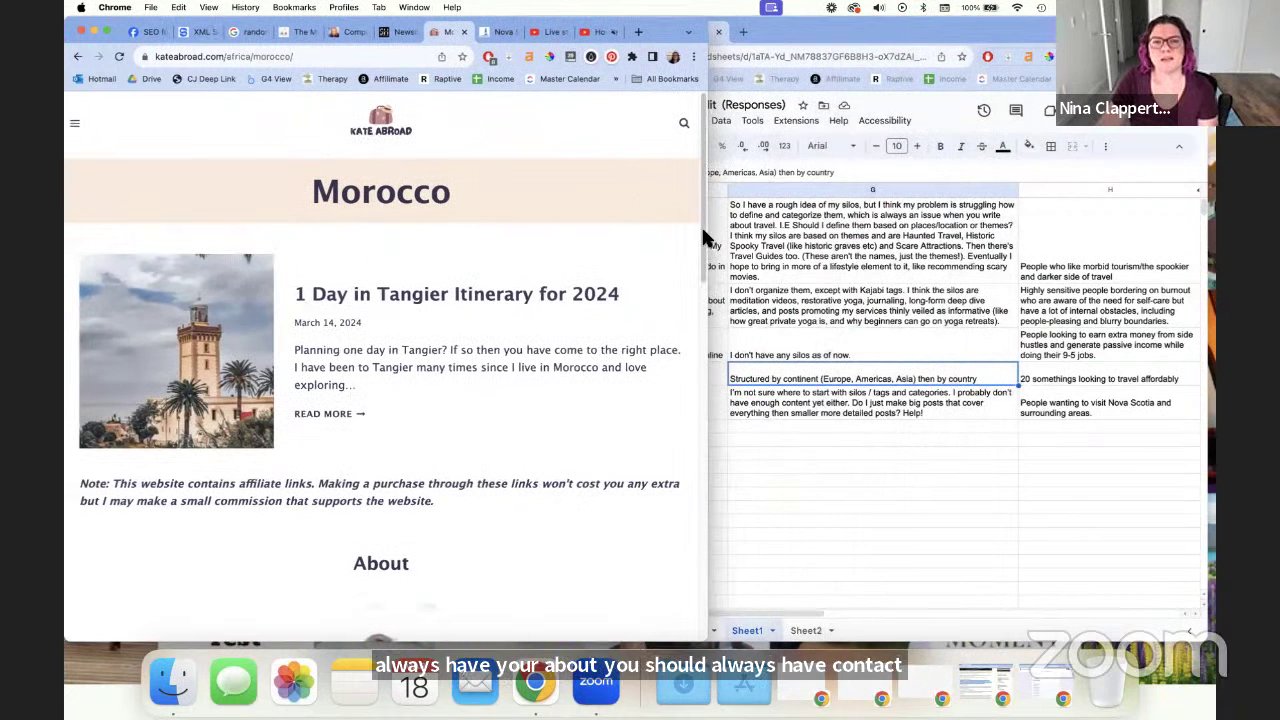
{"action": "left_click_drag", "start_coordinate": [709, 236], "coordinate": [766, 238]}
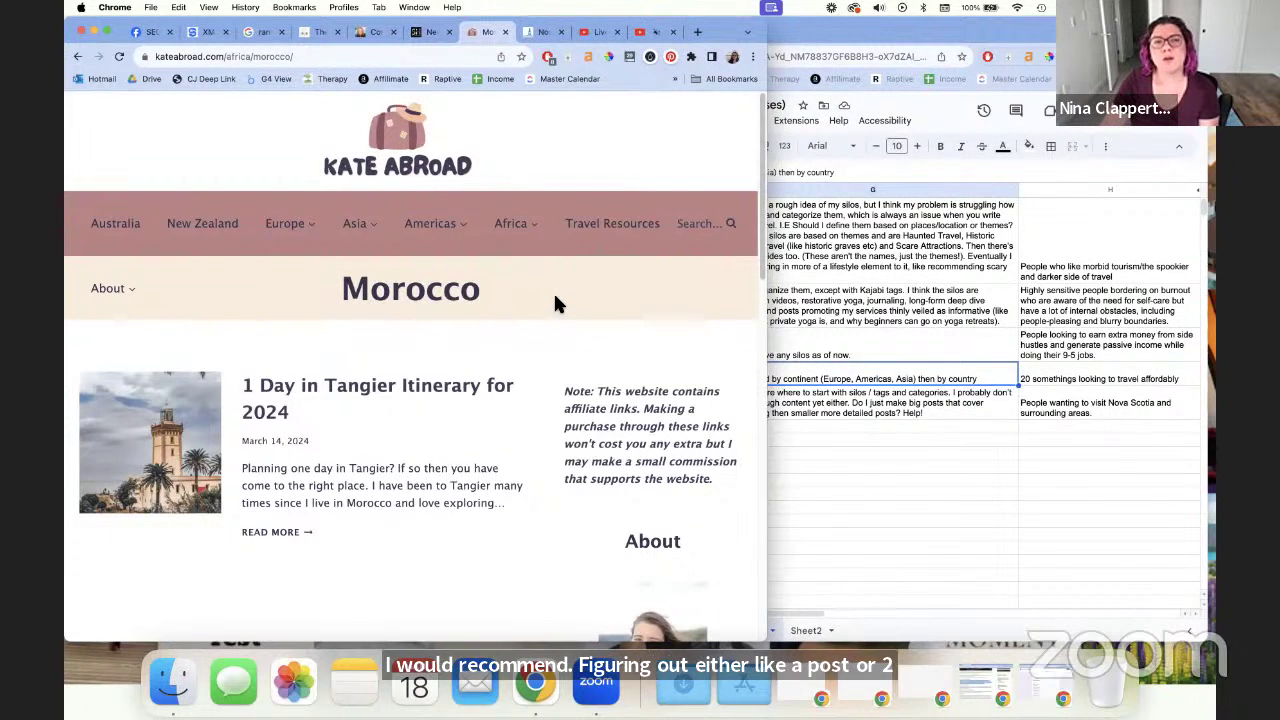
Check Kate Abroad's target audience in the silo audit responses sheet and return to the Morocco page
{"action": "left_click", "coordinate": [935, 320]}
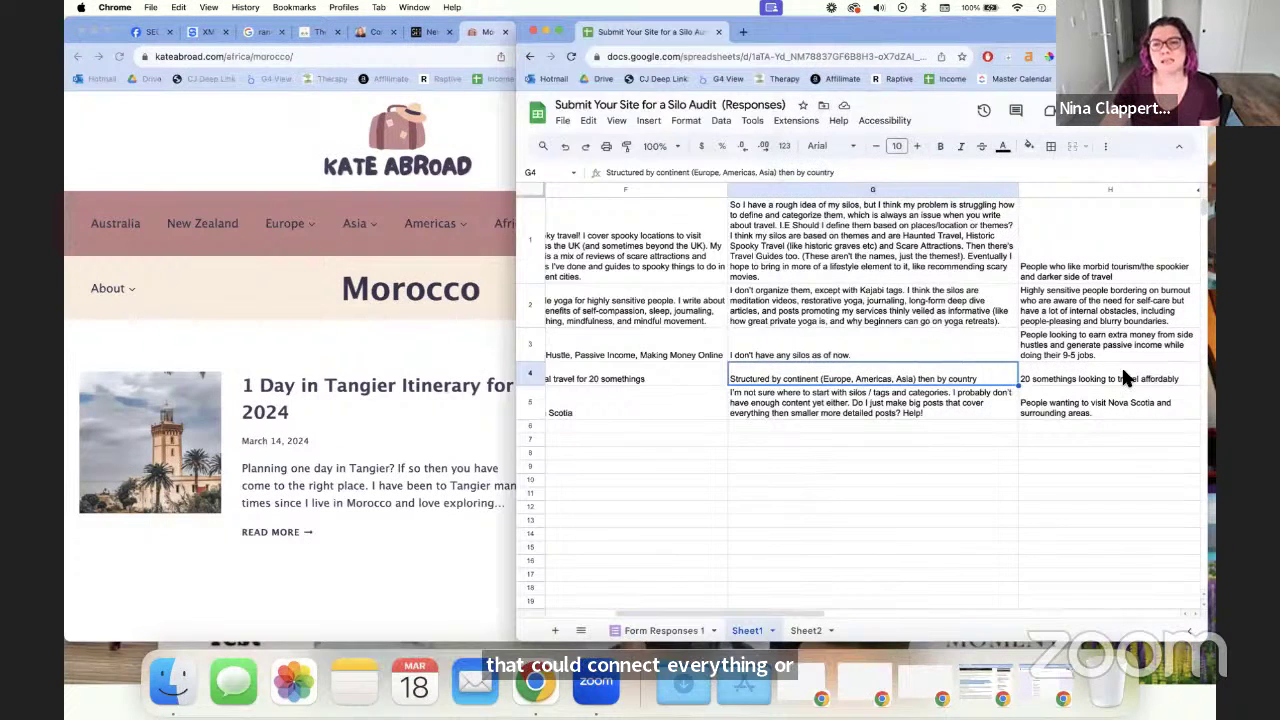
{"action": "left_click", "coordinate": [1065, 374]}
{"action": "left_click", "coordinate": [77, 305]}
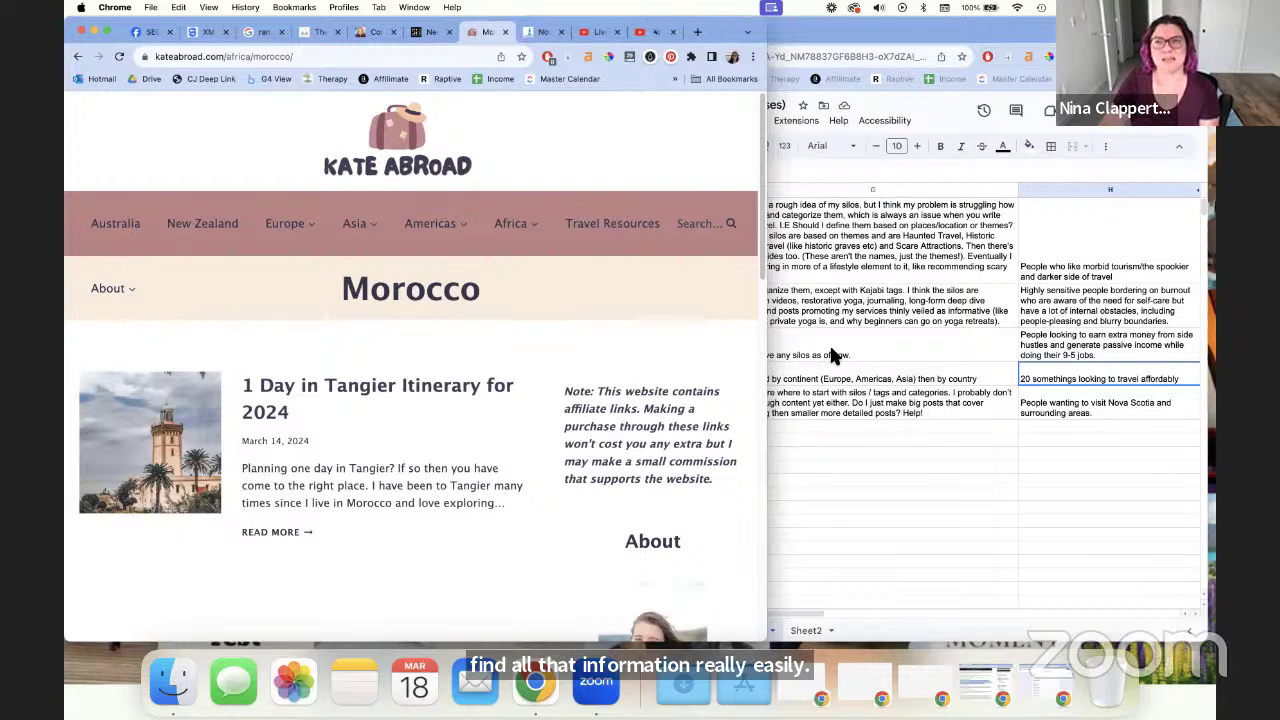
Select the last submission's silo answer in the responses sheet and switch to the Nova Scotia Explorer site
{"action": "left_click", "coordinate": [857, 380]}
{"action": "left_click", "coordinate": [814, 396]}
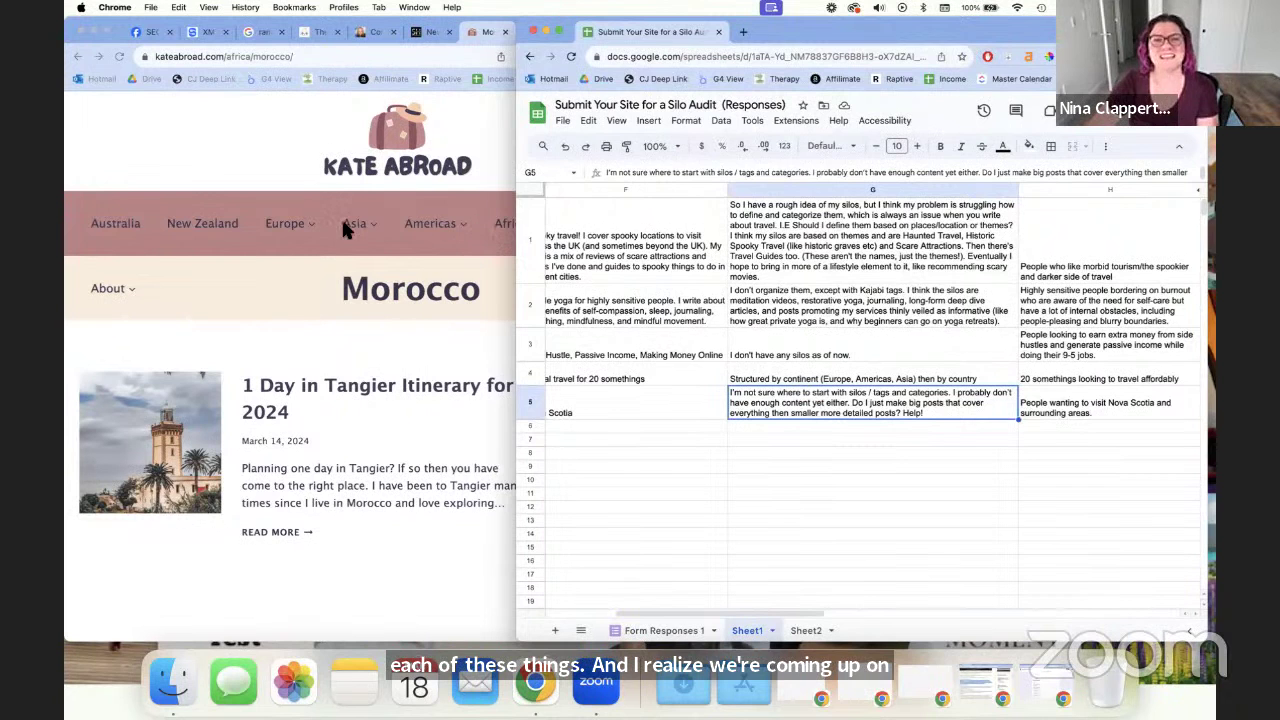
{"action": "left_click", "coordinate": [418, 170]}
{"action": "left_click", "coordinate": [547, 35]}
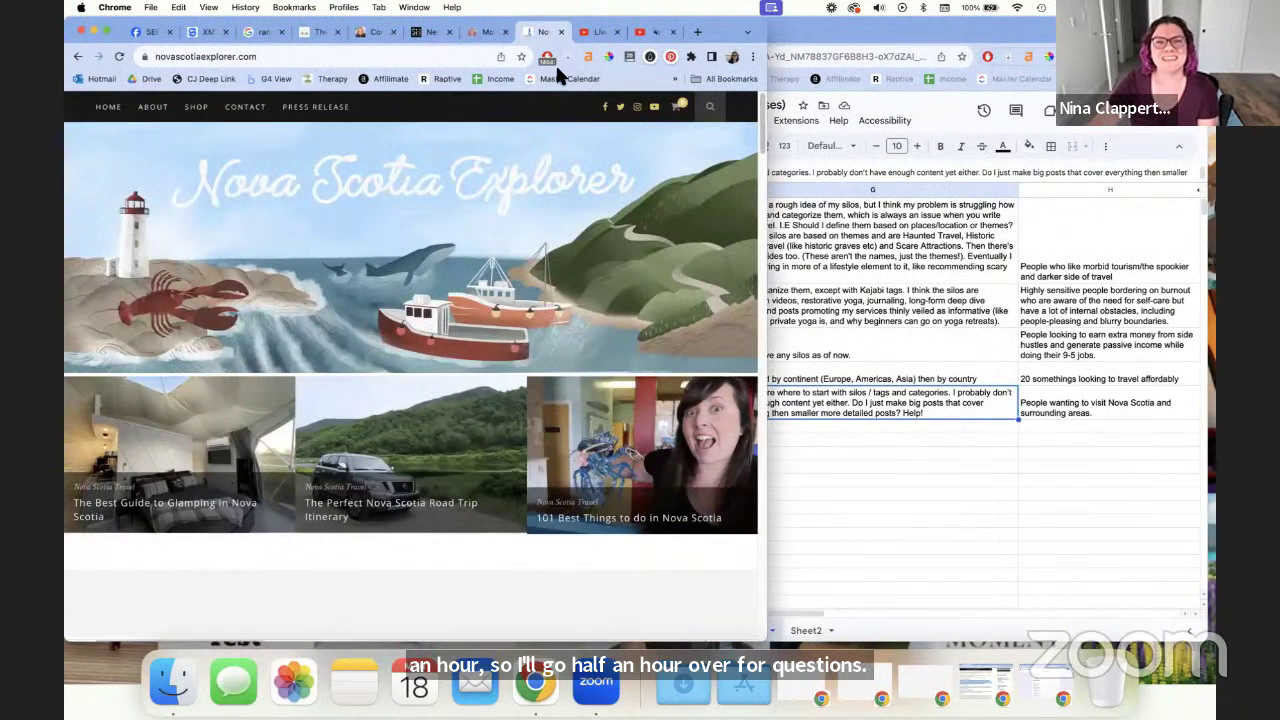
Review the Nova Scotia Explorer submission in row 5, including its blog name, niche and audience columns
{"action": "left_click", "coordinate": [952, 378]}
{"action": "left_click", "coordinate": [855, 421]}
{"action": "left_click", "coordinate": [855, 405]}
{"action": "left_click", "coordinate": [699, 408]}
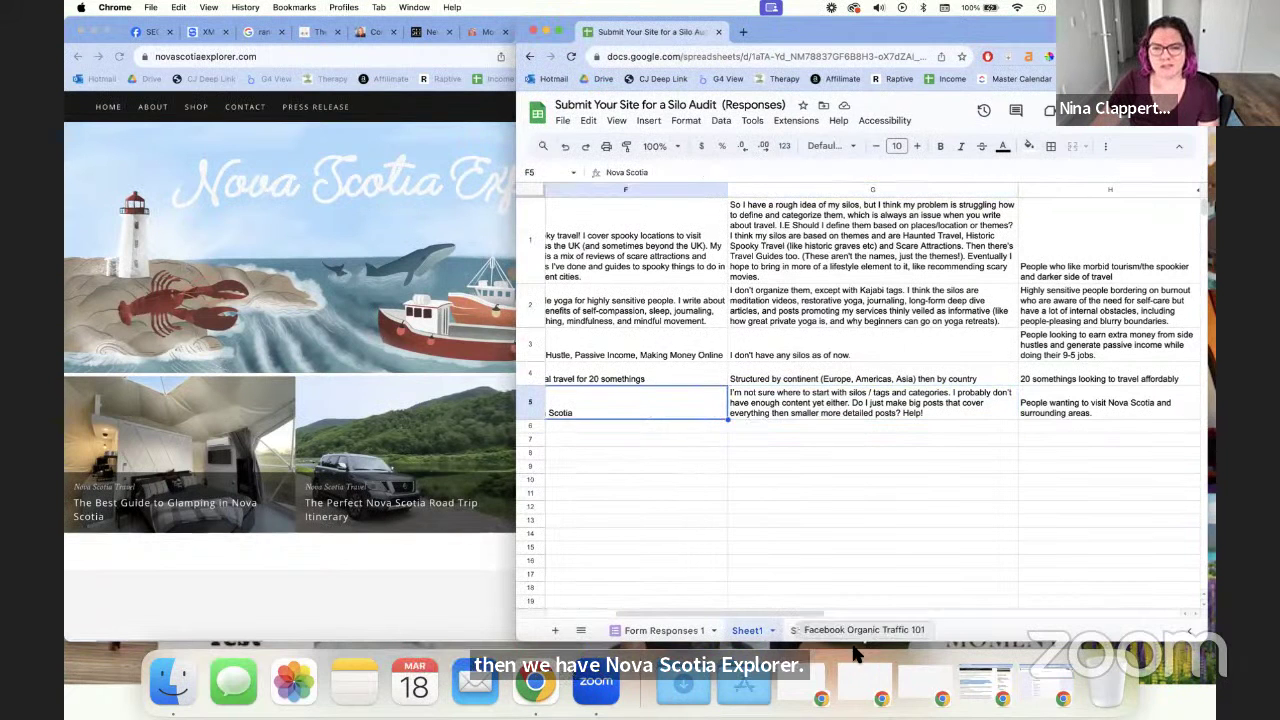
{"action": "left_click_drag", "start_coordinate": [700, 614], "coordinate": [622, 620]}
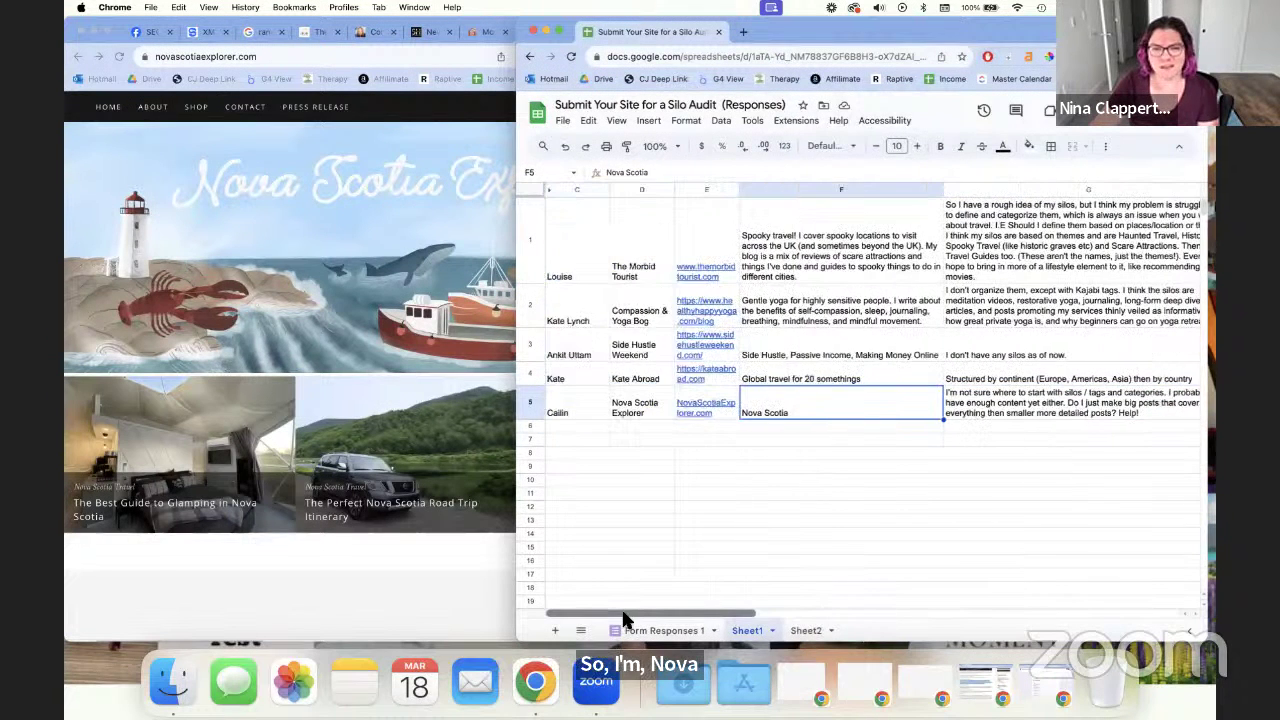
{"action": "left_click_drag", "start_coordinate": [736, 625], "coordinate": [766, 628]}
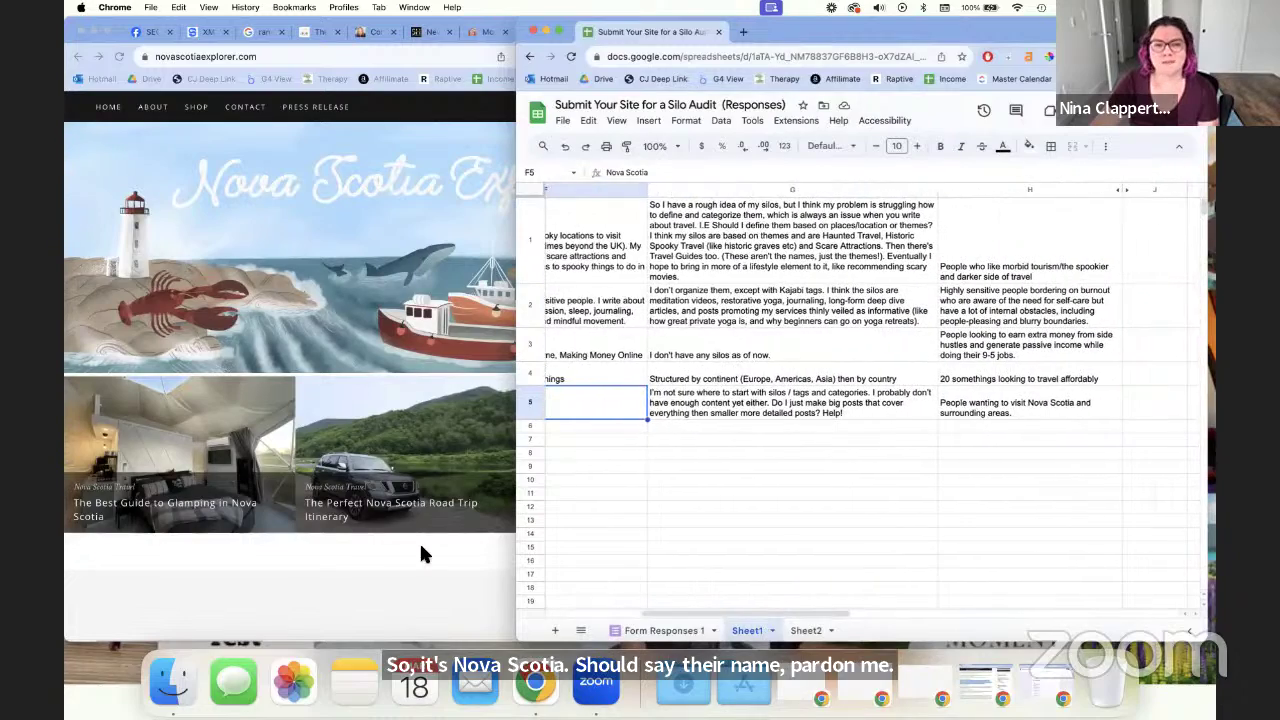
Skim the Nova Scotia Explorer homepage from the banner through its post list and sidebar
{"action": "left_click", "coordinate": [332, 539]}
{"action": "scroll", "coordinate": [632, 528], "scroll_direction": "down", "scroll_amount": 15}
{"action": "scroll", "coordinate": [631, 524], "scroll_direction": "down", "scroll_amount": 10}
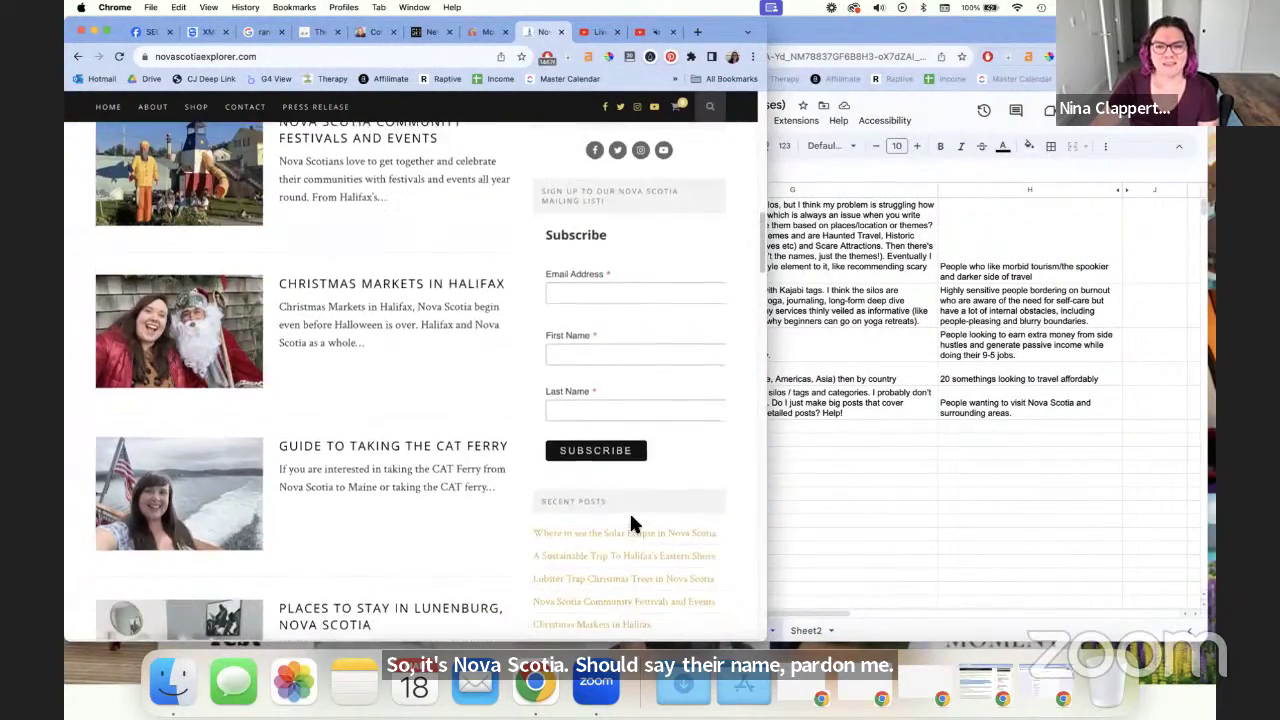
{"action": "scroll", "coordinate": [630, 523], "scroll_direction": "down", "scroll_amount": 20}
{"action": "scroll", "coordinate": [630, 523], "scroll_direction": "up", "scroll_amount": 10}
{"action": "scroll", "coordinate": [632, 530], "scroll_direction": "up", "scroll_amount": 15}
Read Nova Scotia Explorer's silo question in G5 and its target audience in H5
{"action": "left_click", "coordinate": [800, 426]}
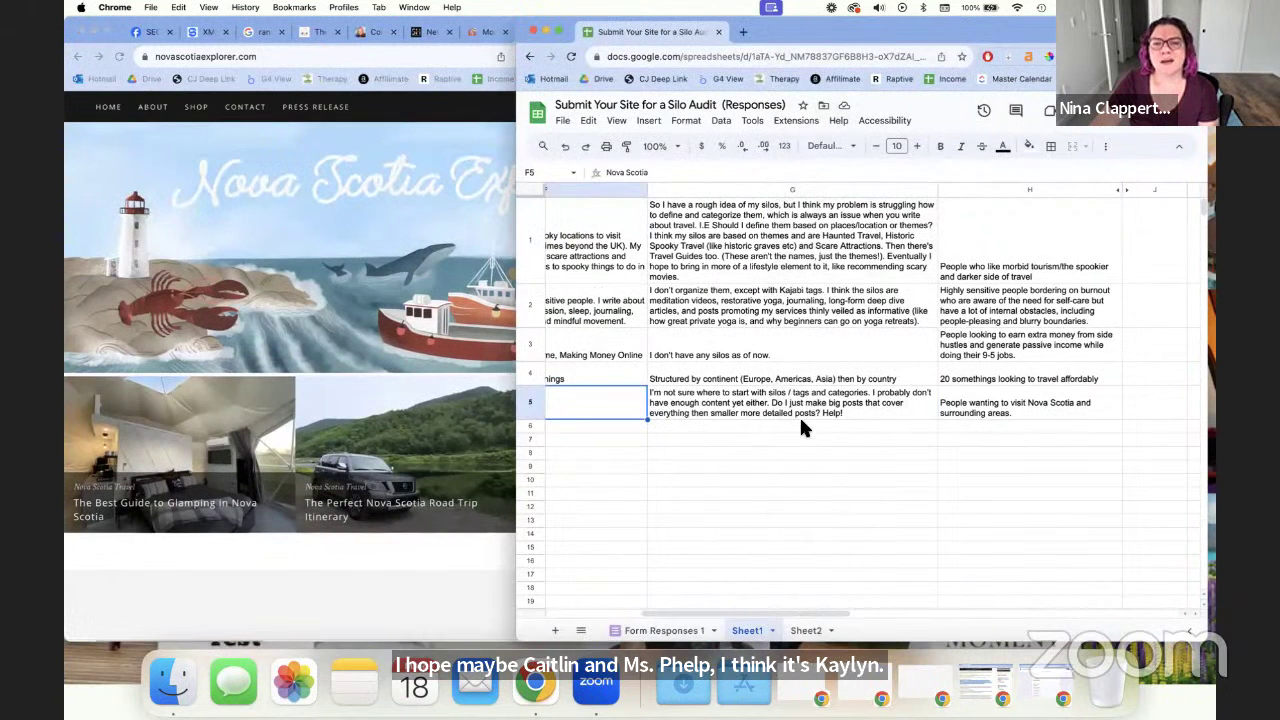
{"action": "left_click", "coordinate": [810, 416]}
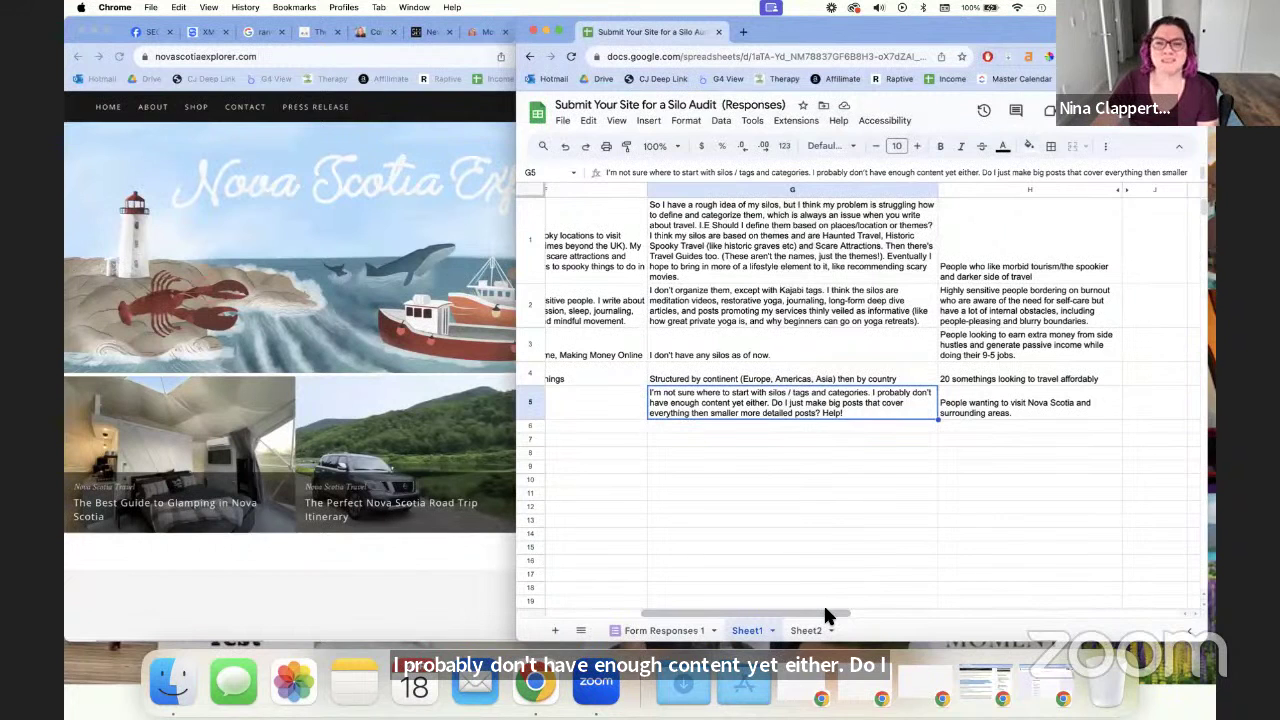
{"action": "left_click", "coordinate": [1025, 405]}
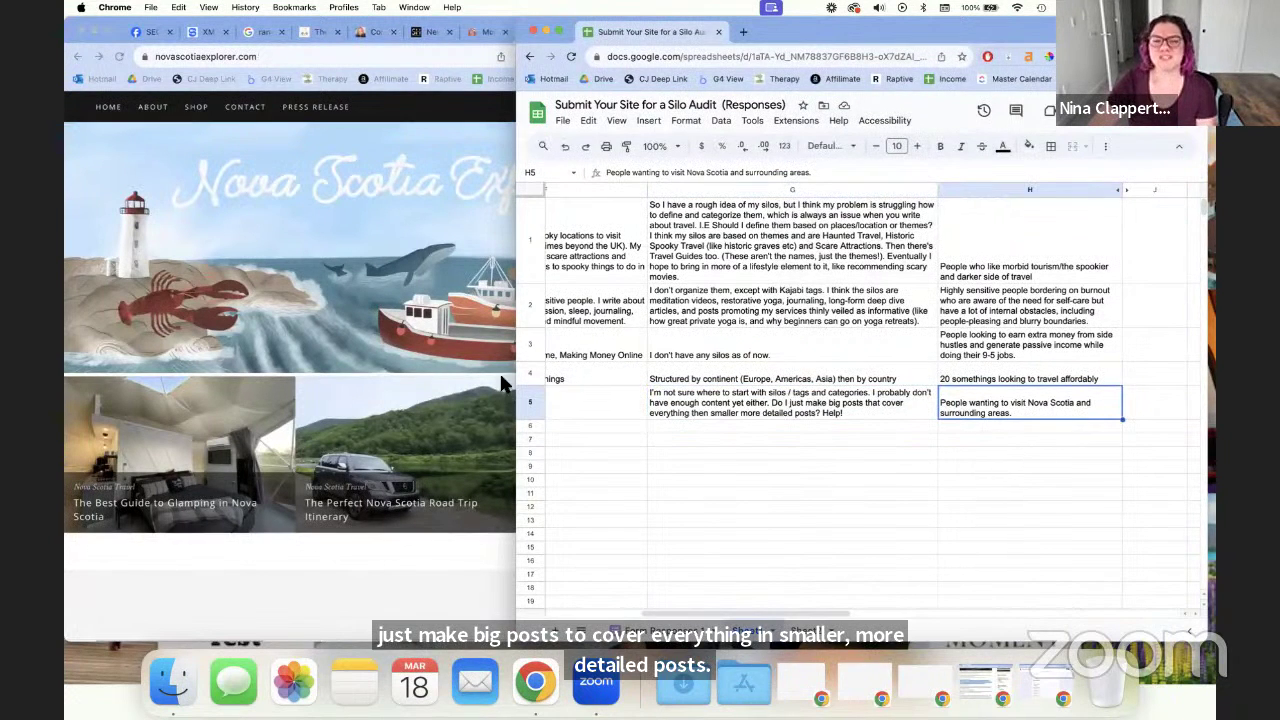
Examine which topics and places the Nova Scotia Explorer homepage posts cover, then widen the browser window to show the site at desktop width
{"action": "left_click", "coordinate": [359, 360]}
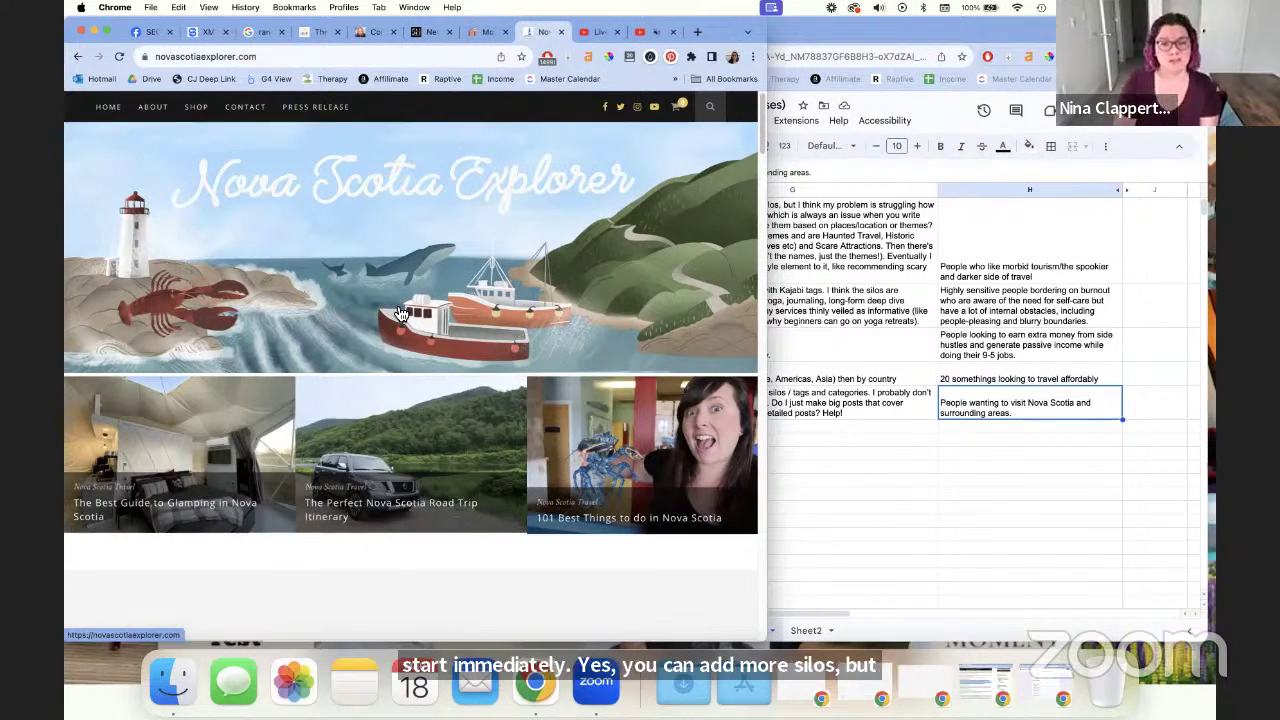
{"action": "scroll", "coordinate": [399, 313], "scroll_direction": "down", "scroll_amount": 5}
{"action": "scroll", "coordinate": [528, 314], "scroll_direction": "down", "scroll_amount": 4}
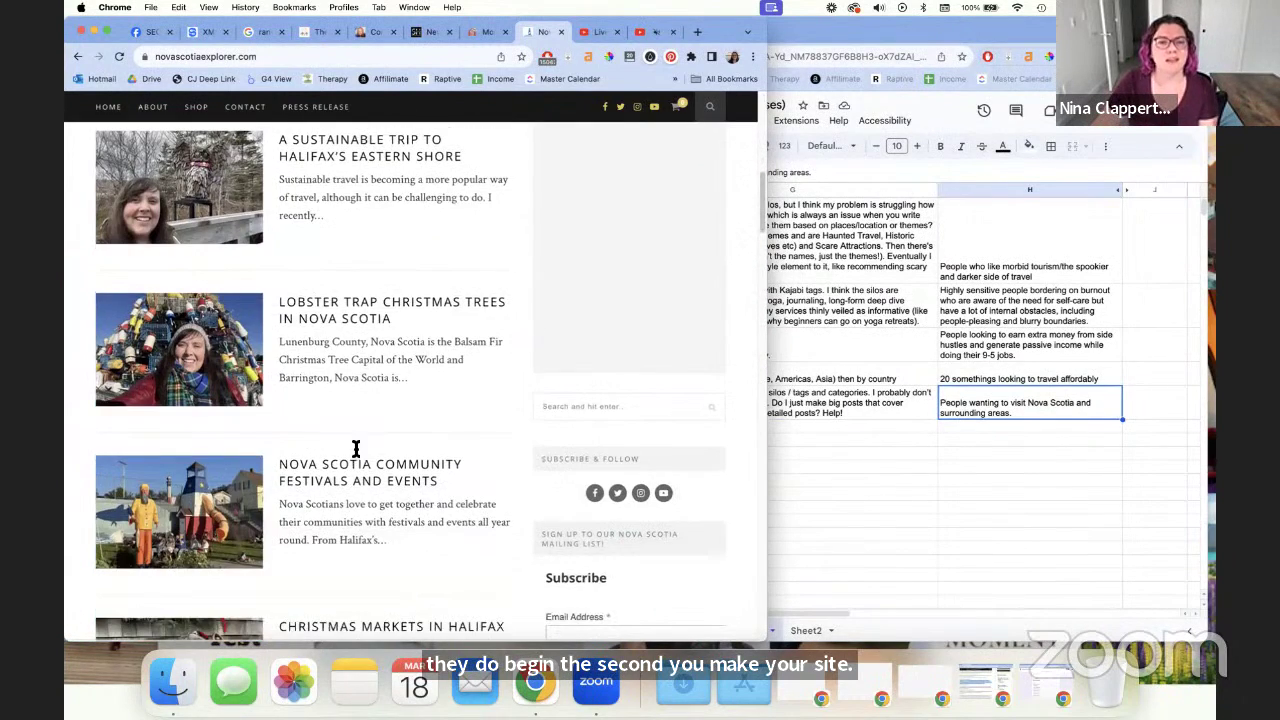
{"action": "scroll", "coordinate": [493, 435], "scroll_direction": "down", "scroll_amount": 7}
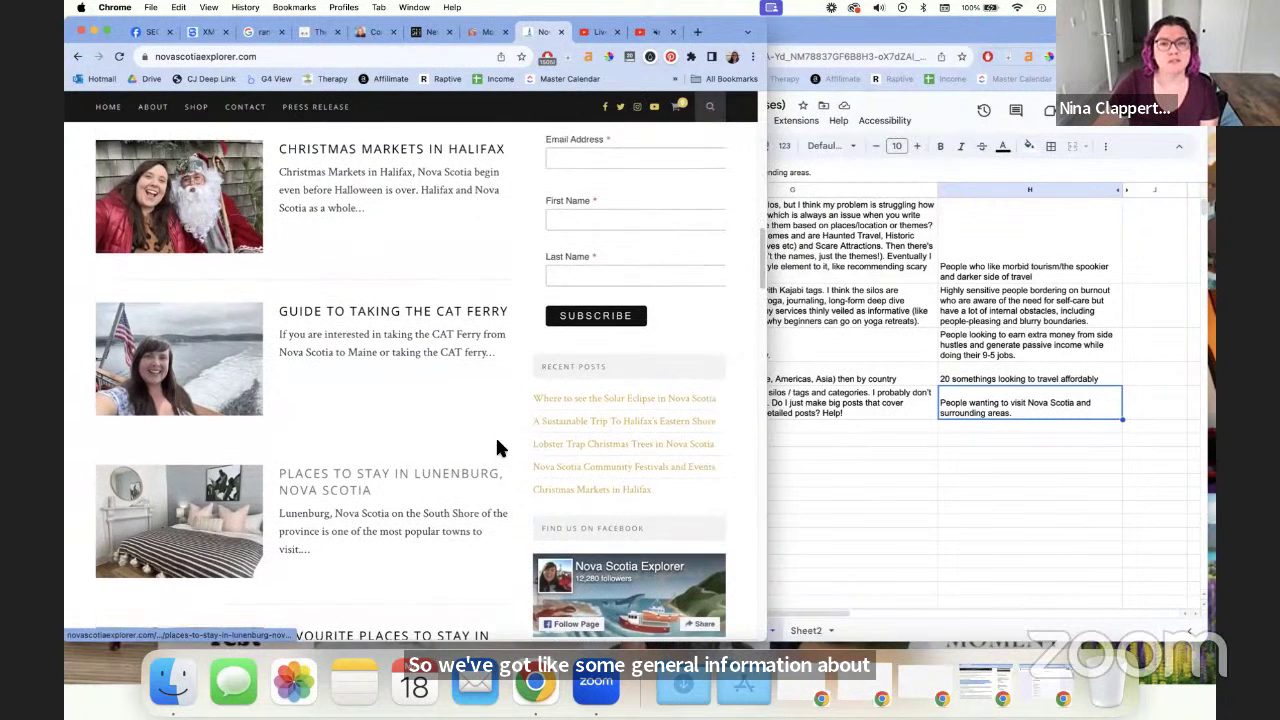
{"action": "scroll", "coordinate": [493, 447], "scroll_direction": "up", "scroll_amount": 1}
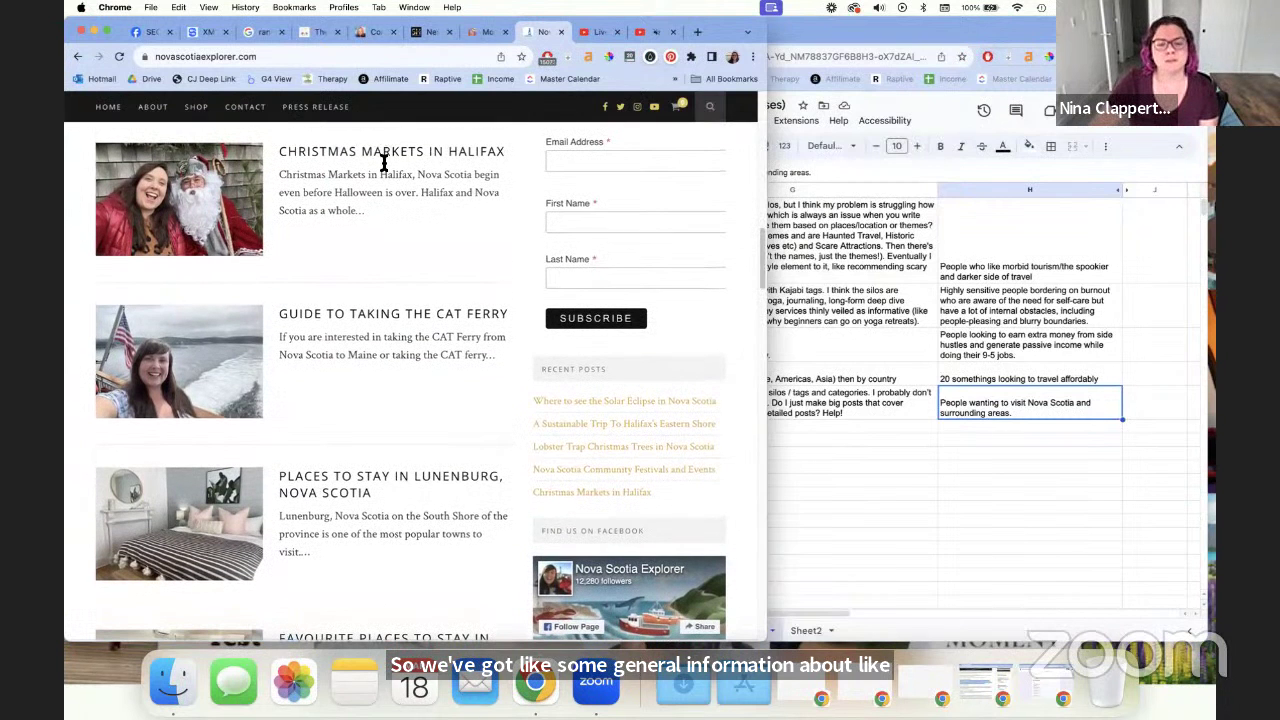
{"action": "scroll", "coordinate": [452, 225], "scroll_direction": "down", "scroll_amount": 4}
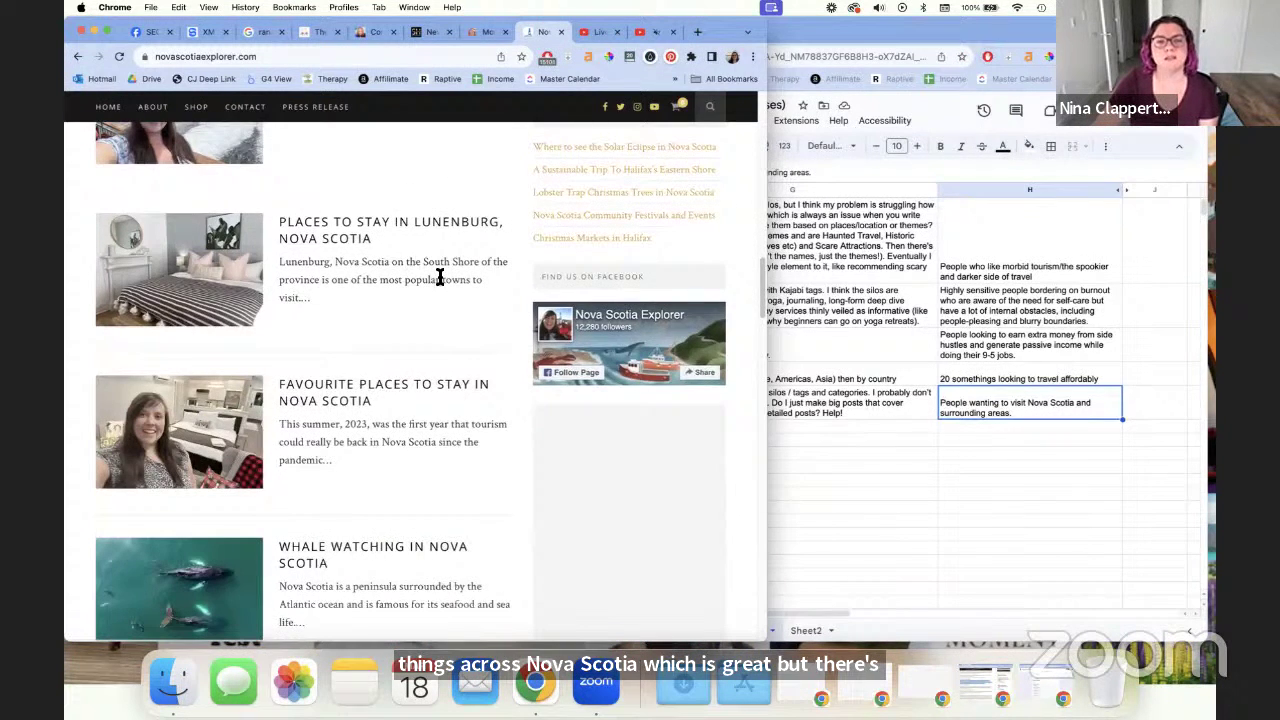
{"action": "scroll", "coordinate": [440, 277], "scroll_direction": "down", "scroll_amount": 6}
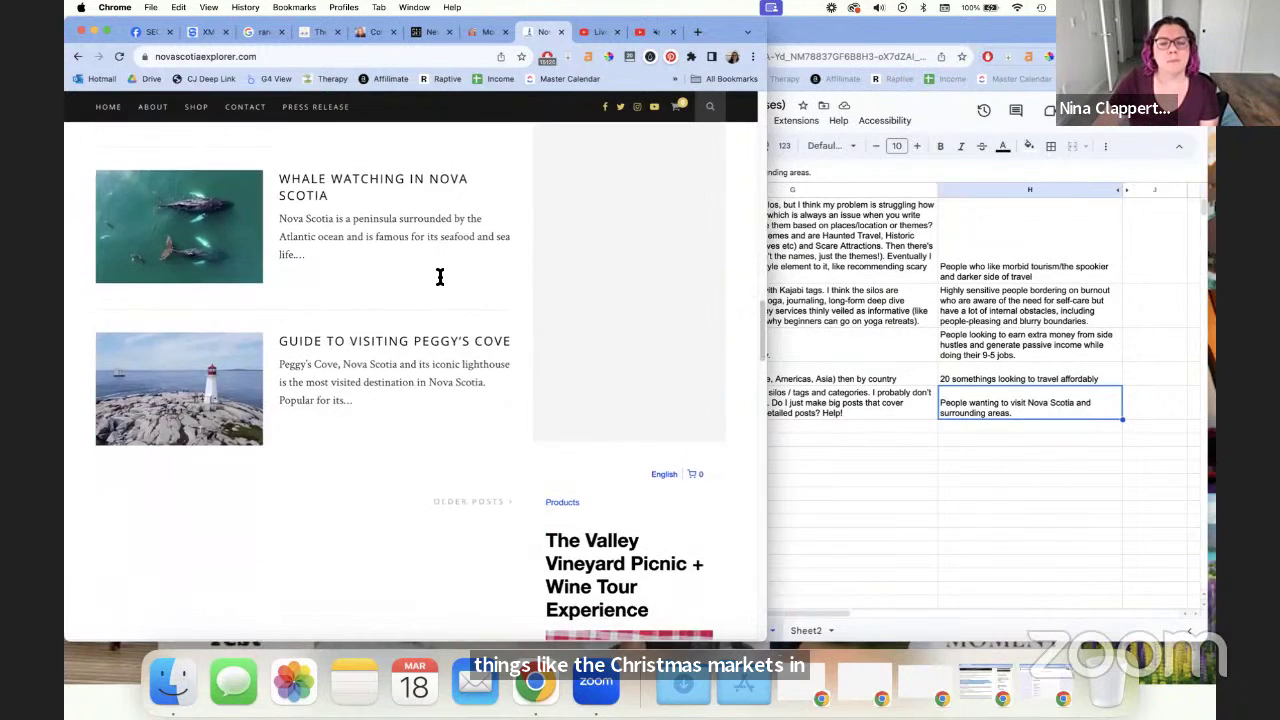
{"action": "scroll", "coordinate": [440, 277], "scroll_direction": "down", "scroll_amount": 2}
{"action": "scroll", "coordinate": [385, 335], "scroll_direction": "up", "scroll_amount": 15}
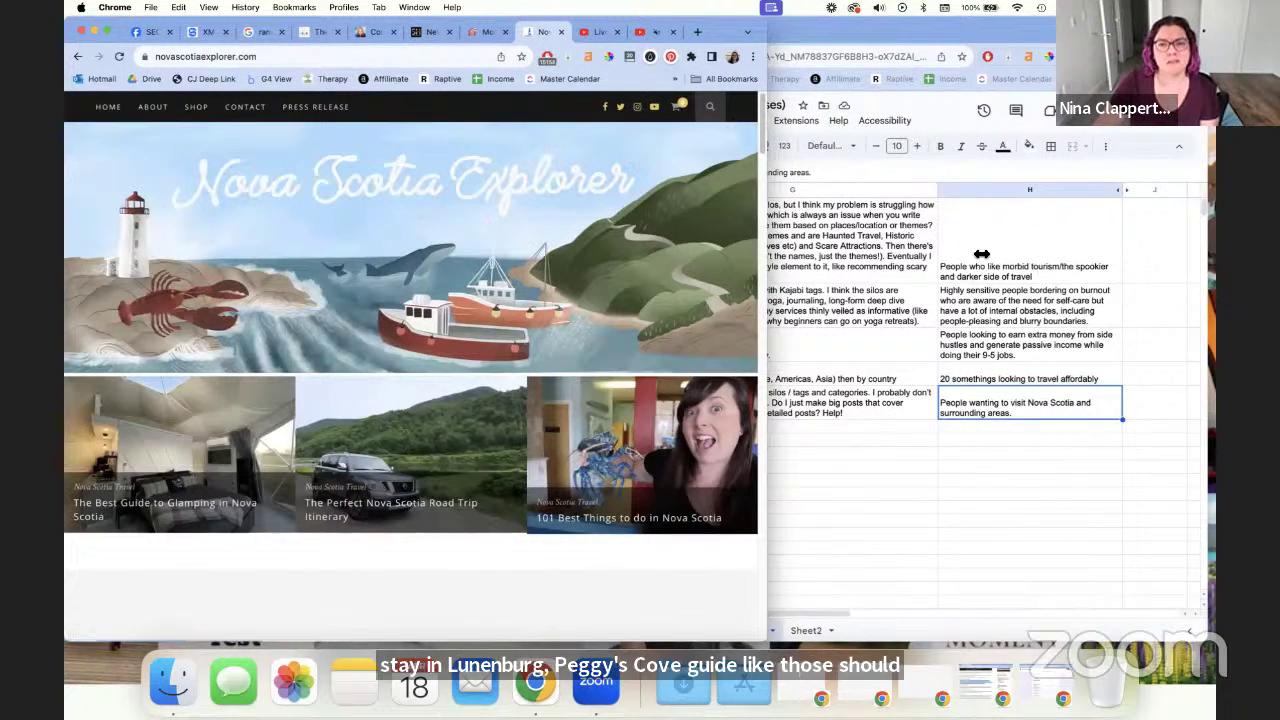
{"action": "left_click_drag", "start_coordinate": [765, 241], "coordinate": [1003, 242]}
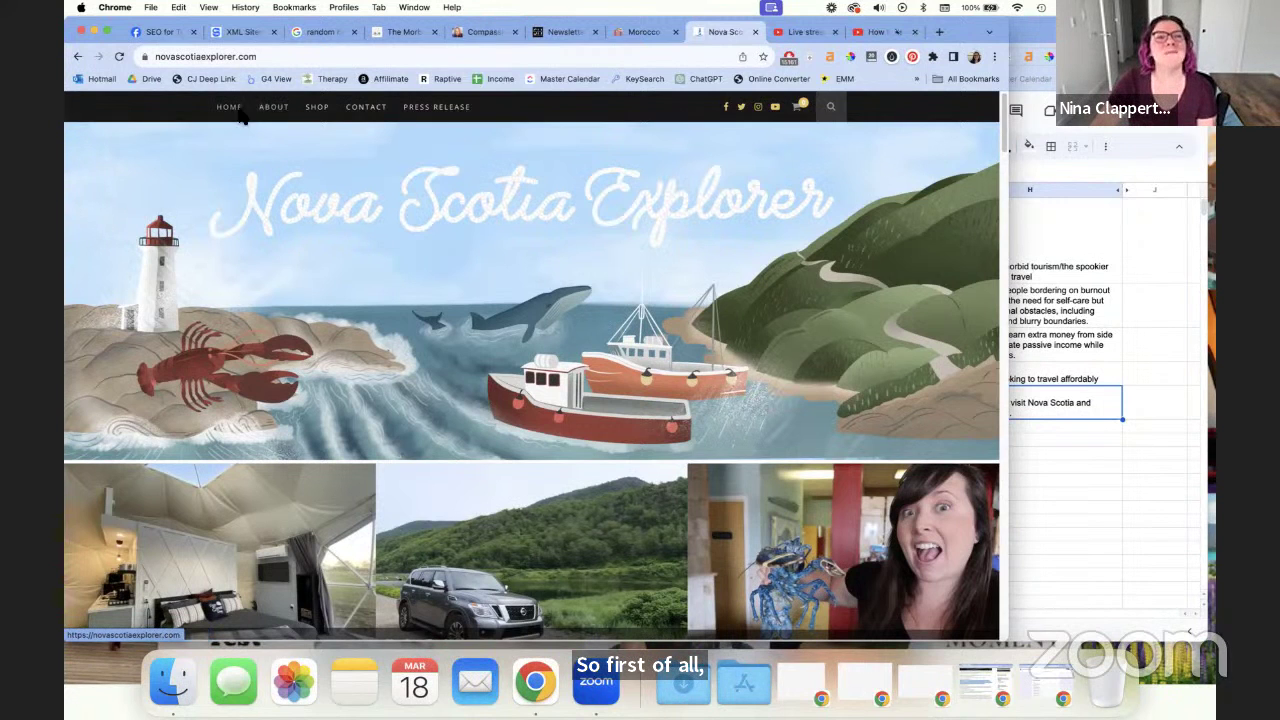
Open the site's Press Release page and read through the release from headline to contact details
{"action": "left_click", "coordinate": [425, 123]}
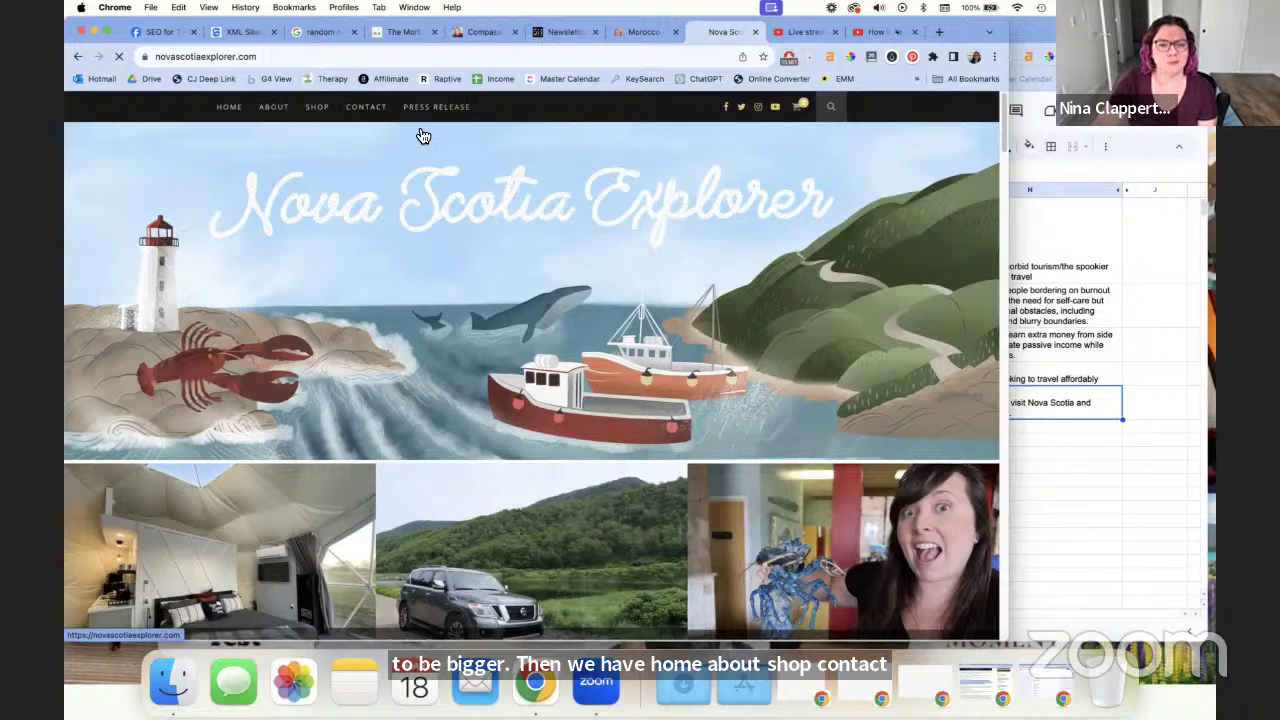
{"action": "scroll", "coordinate": [428, 135], "scroll_direction": "down", "scroll_amount": 5}
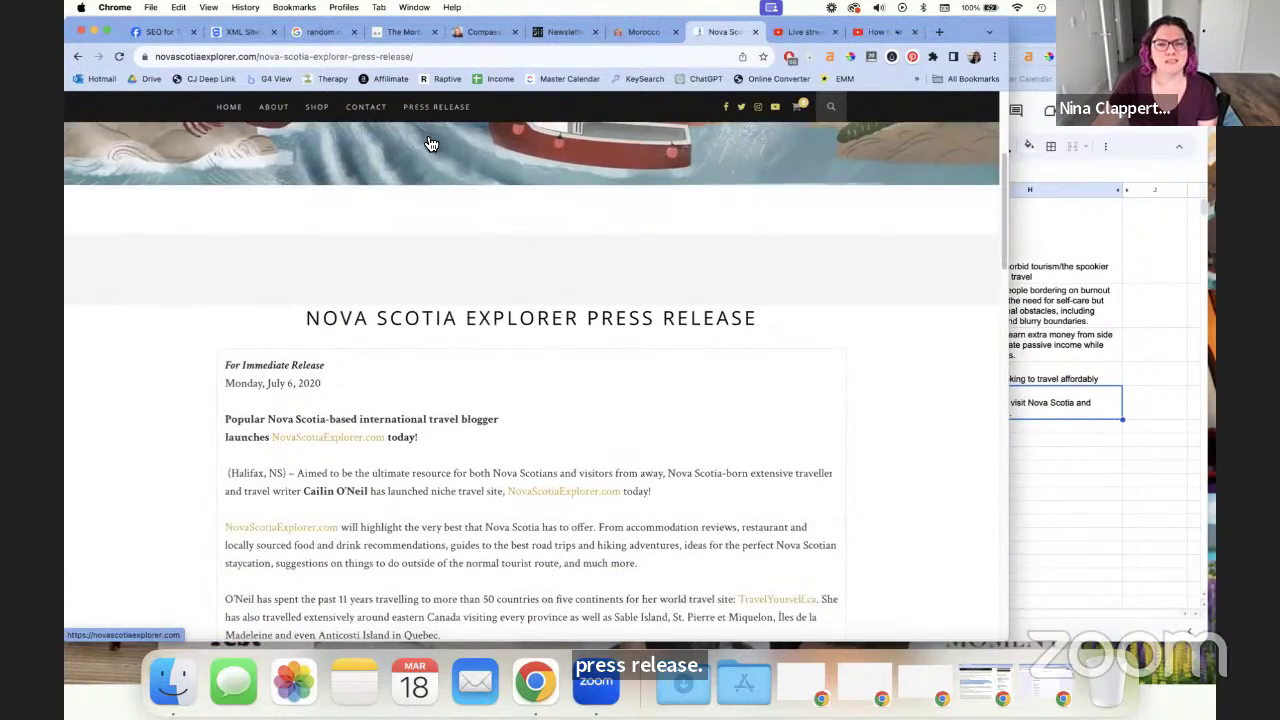
{"action": "scroll", "coordinate": [425, 137], "scroll_direction": "down", "scroll_amount": 5}
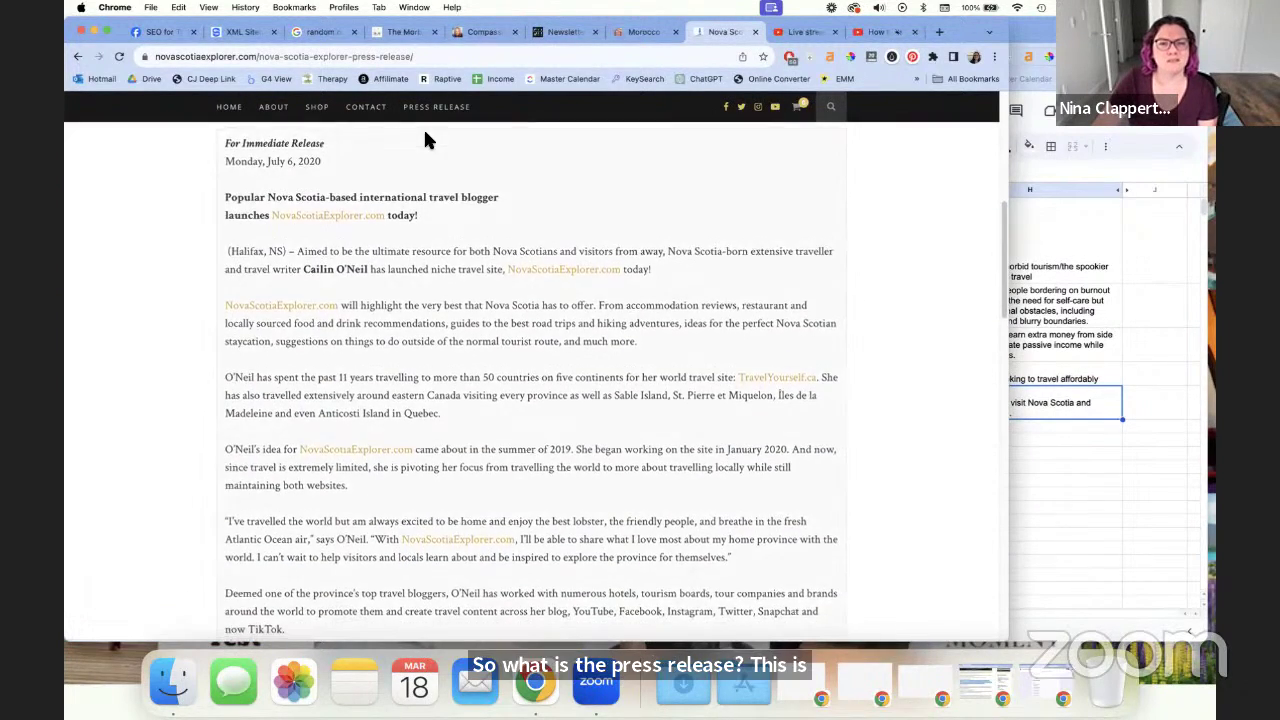
{"action": "scroll", "coordinate": [425, 137], "scroll_direction": "down", "scroll_amount": 10}
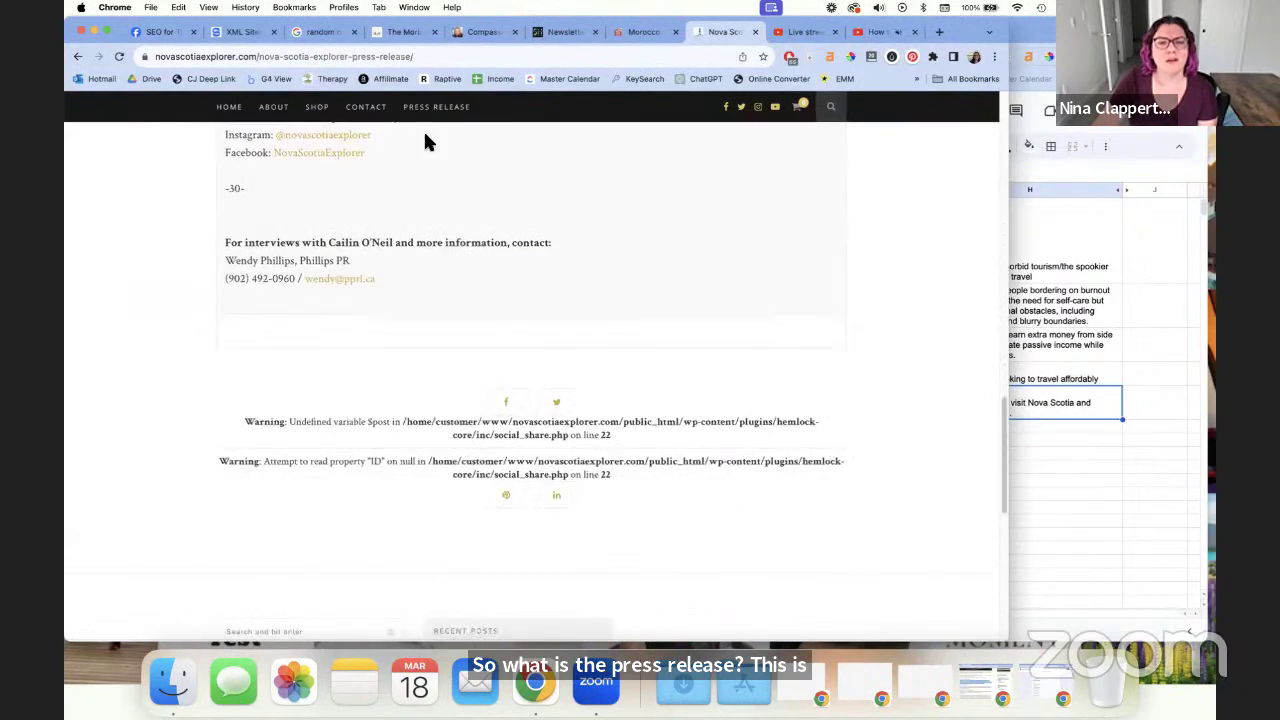
{"action": "scroll", "coordinate": [428, 138], "scroll_direction": "up", "scroll_amount": 7}
{"action": "scroll", "coordinate": [428, 137], "scroll_direction": "down", "scroll_amount": 3}
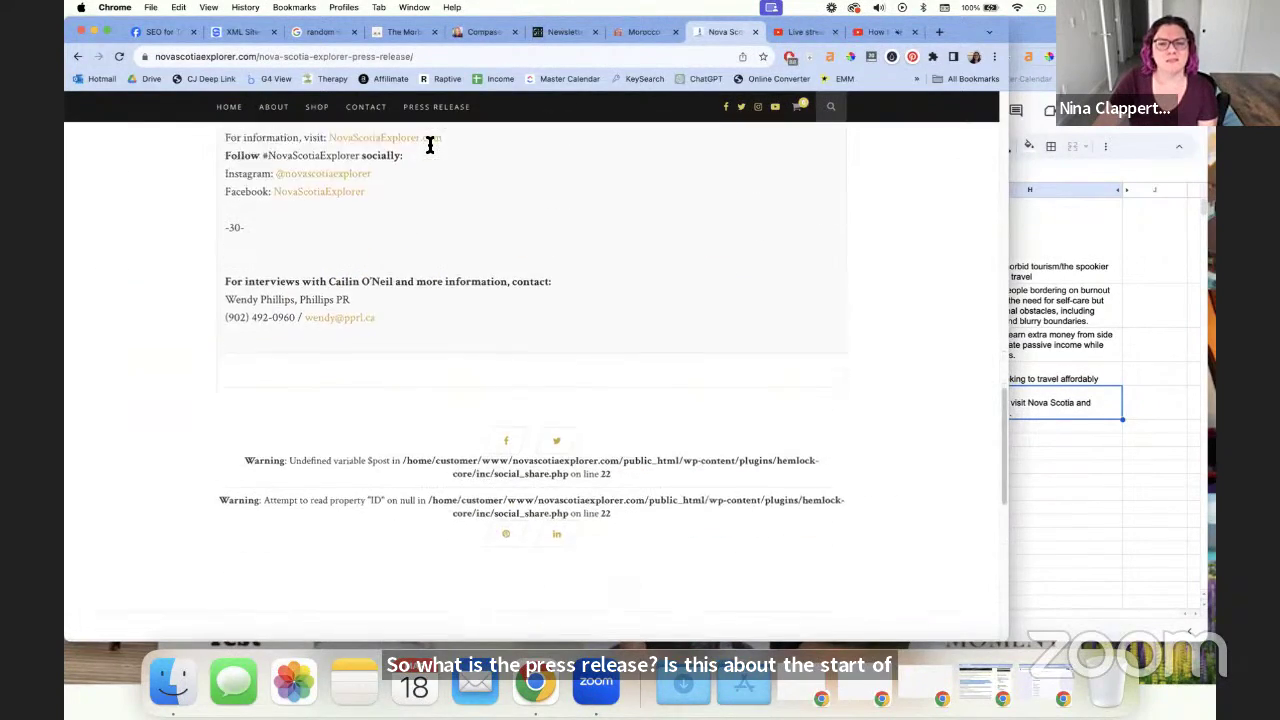
{"action": "scroll", "coordinate": [400, 132], "scroll_direction": "up", "scroll_amount": 15}
{"action": "scroll", "coordinate": [370, 130], "scroll_direction": "up", "scroll_amount": 2}
Return to the homepage, skim the "Places to Stay in Lunenburg, Nova Scotia" post, and come back to the homepage banner
{"action": "left_click", "coordinate": [79, 60]}
{"action": "scroll", "coordinate": [430, 160], "scroll_direction": "down", "scroll_amount": 8}
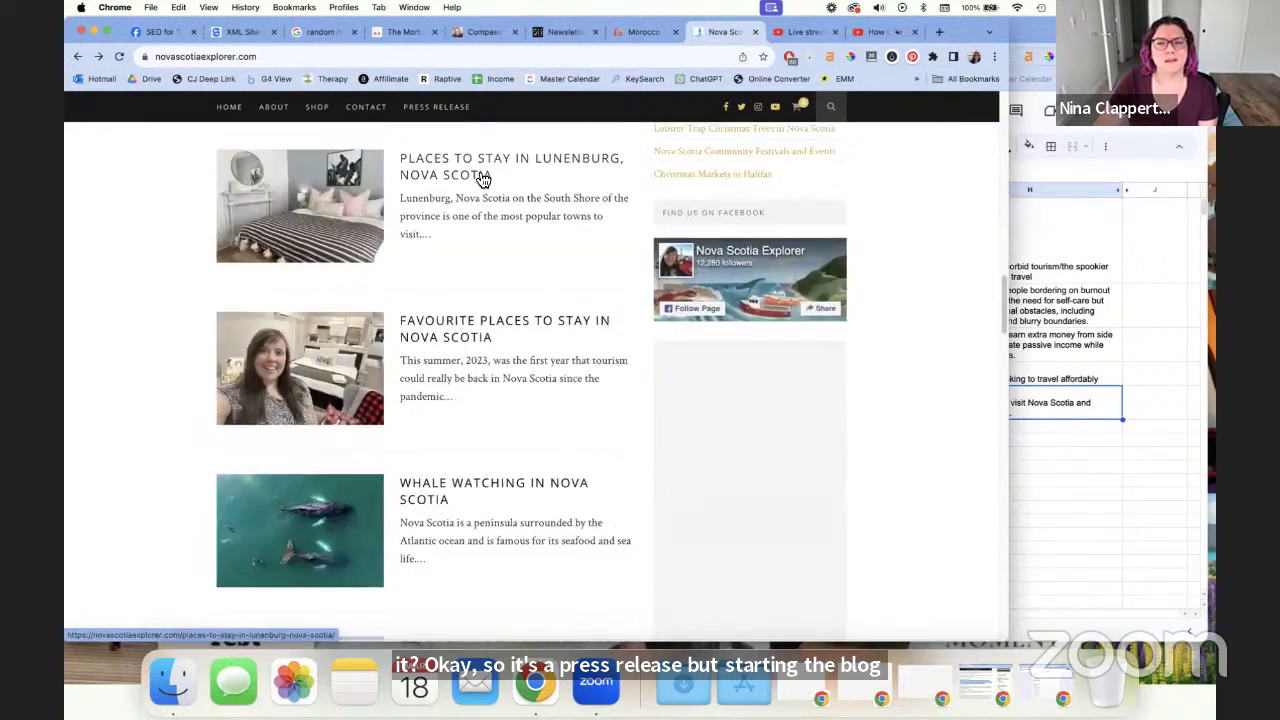
{"action": "left_click", "coordinate": [483, 177]}
{"action": "scroll", "coordinate": [489, 201], "scroll_direction": "down", "scroll_amount": 10}
{"action": "scroll", "coordinate": [495, 225], "scroll_direction": "down", "scroll_amount": 5}
{"action": "key", "text": "super+bracketleft"}
{"action": "scroll", "coordinate": [481, 180], "scroll_direction": "up", "scroll_amount": 10}
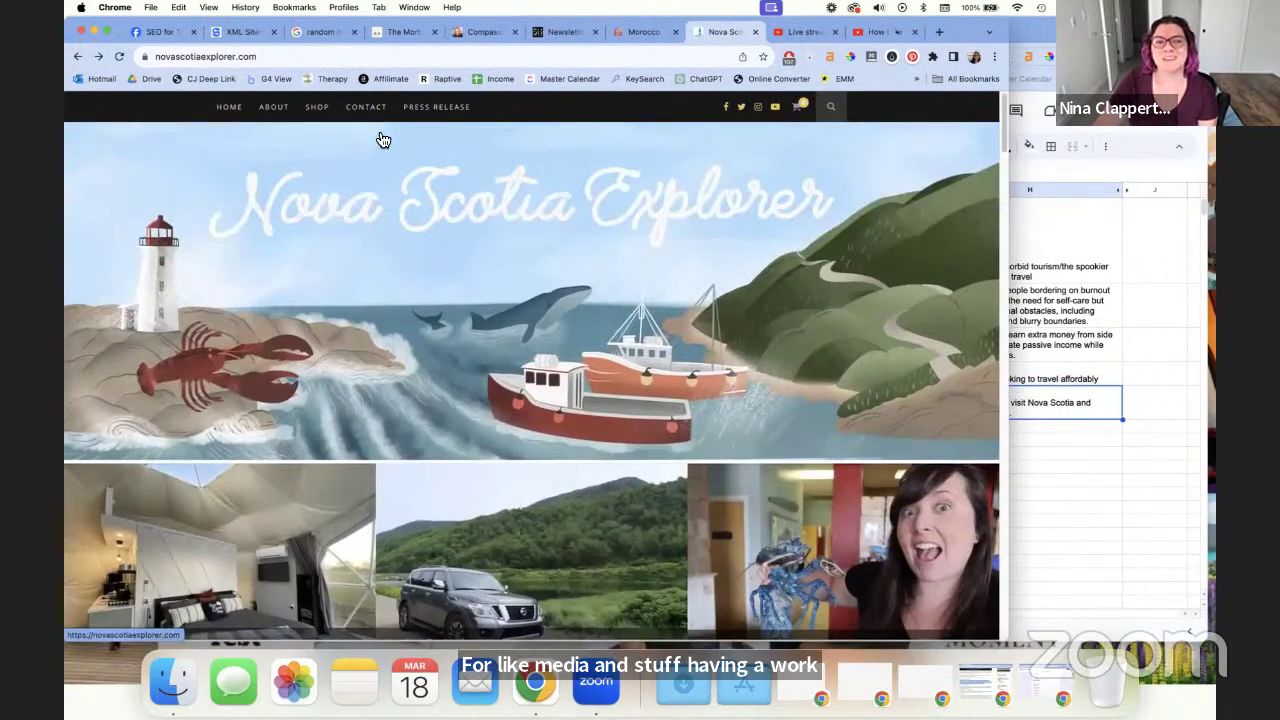
Open the Contact page and review its introduction and message form
{"action": "left_click", "coordinate": [368, 110]}
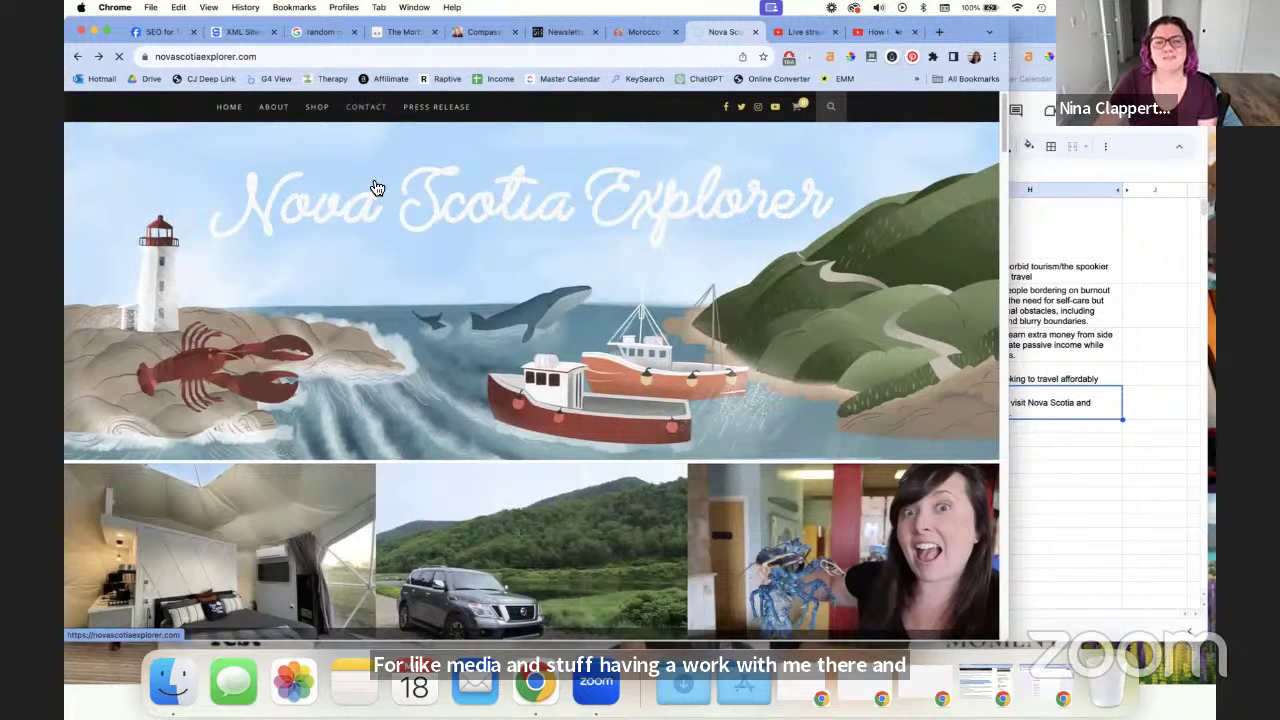
{"action": "scroll", "coordinate": [363, 200], "scroll_direction": "down", "scroll_amount": 6}
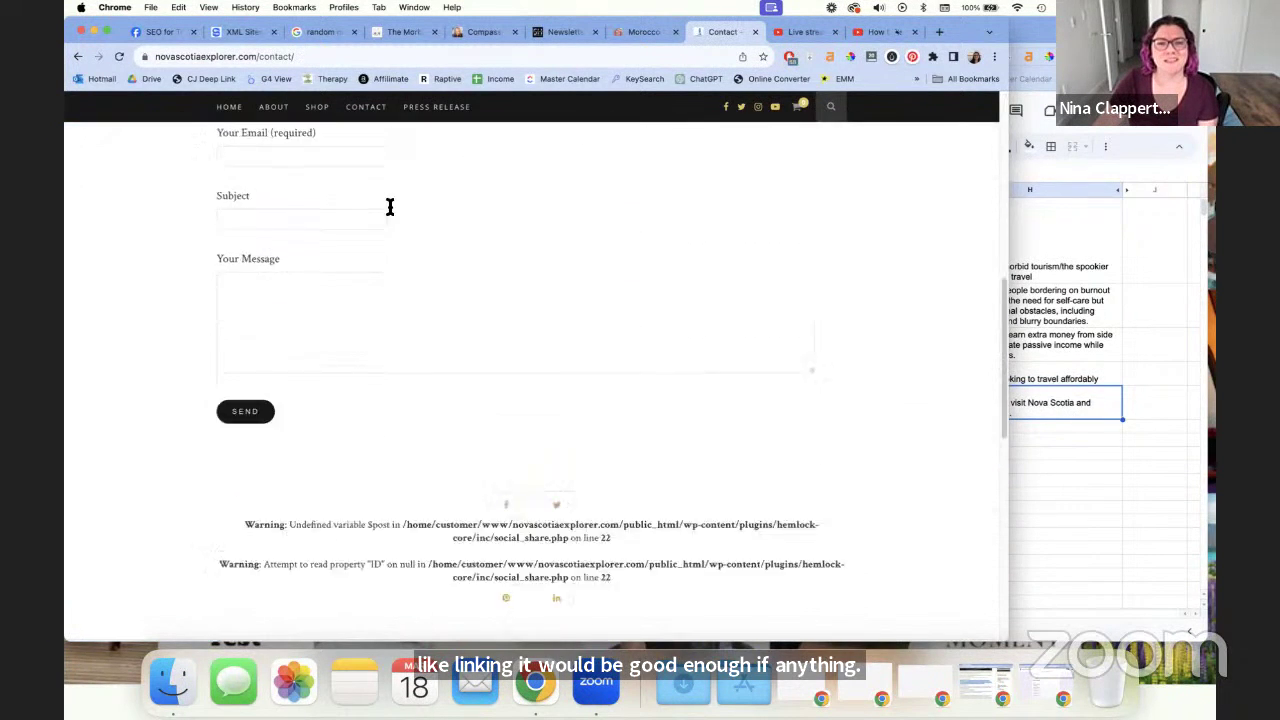
{"action": "scroll", "coordinate": [390, 210], "scroll_direction": "up", "scroll_amount": 8}
Open the Shop page and review the products it offers
{"action": "left_click", "coordinate": [318, 110]}
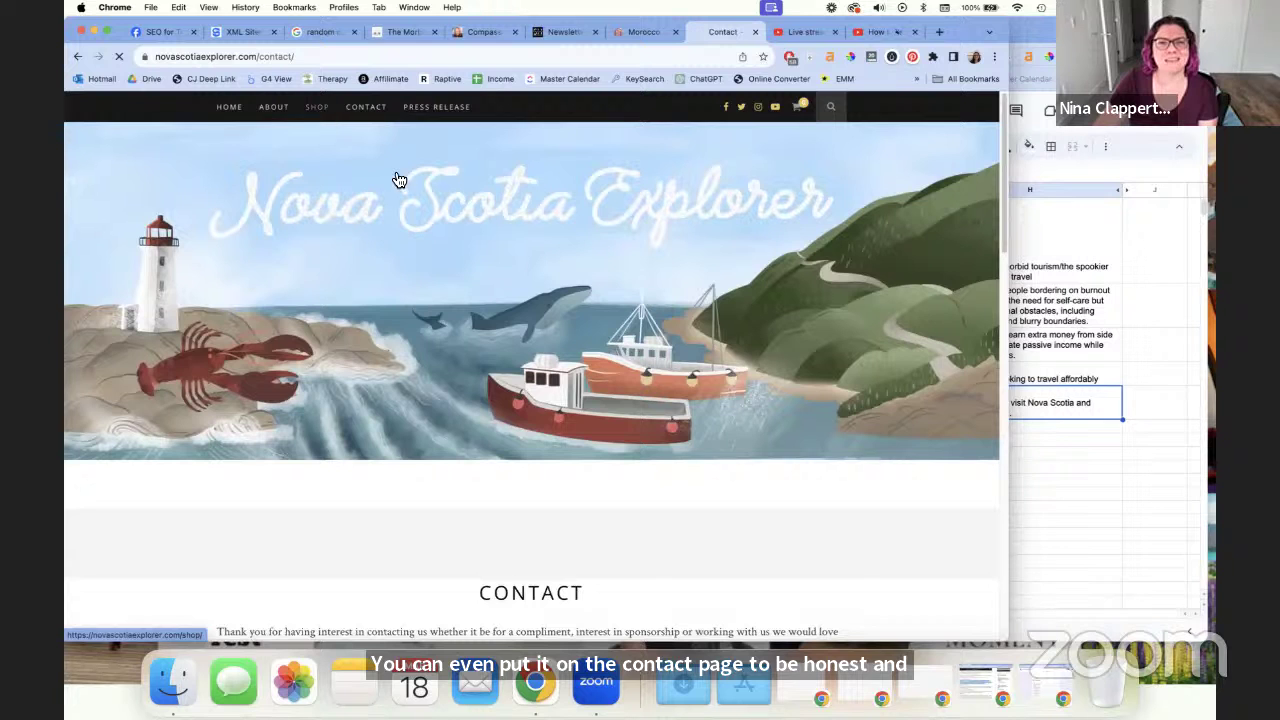
{"action": "scroll", "coordinate": [435, 162], "scroll_direction": "down", "scroll_amount": 10}
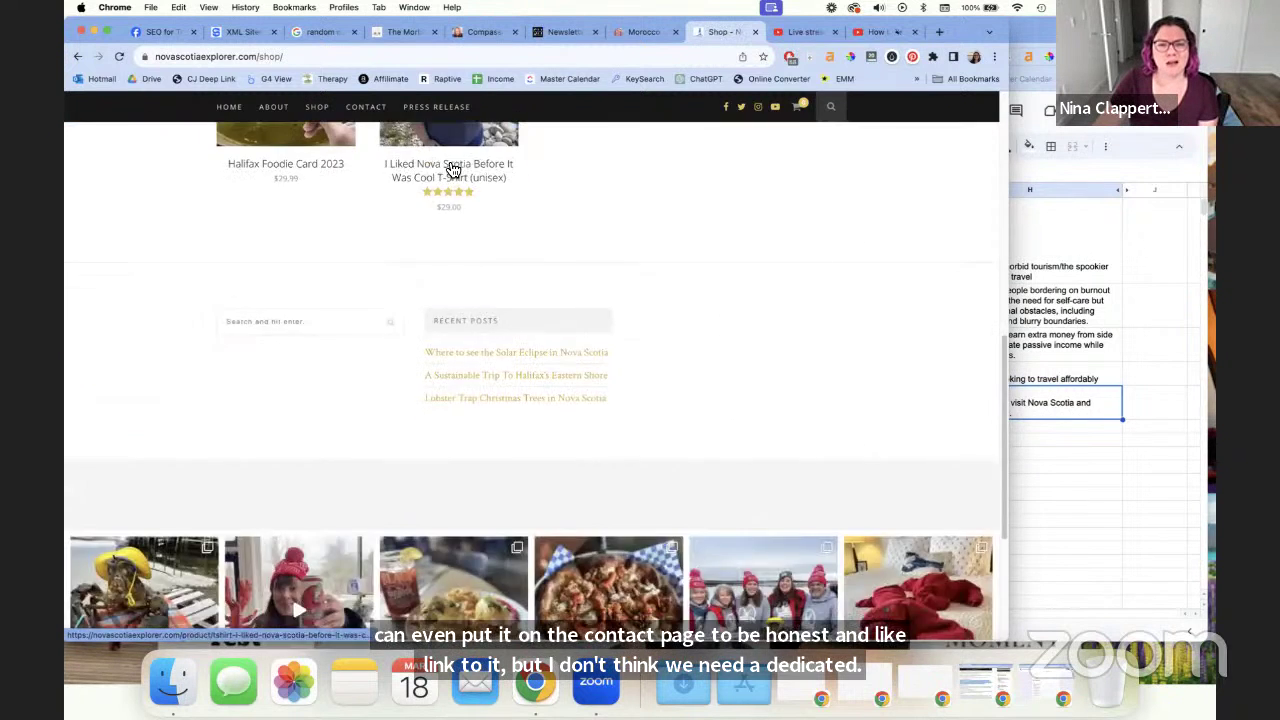
{"action": "scroll", "coordinate": [432, 165], "scroll_direction": "up", "scroll_amount": 5}
Search the Shop page's source code for "woocom", close the source, and look over the product listing again
{"action": "right_click", "coordinate": [621, 406]}
{"action": "left_click", "coordinate": [680, 621]}
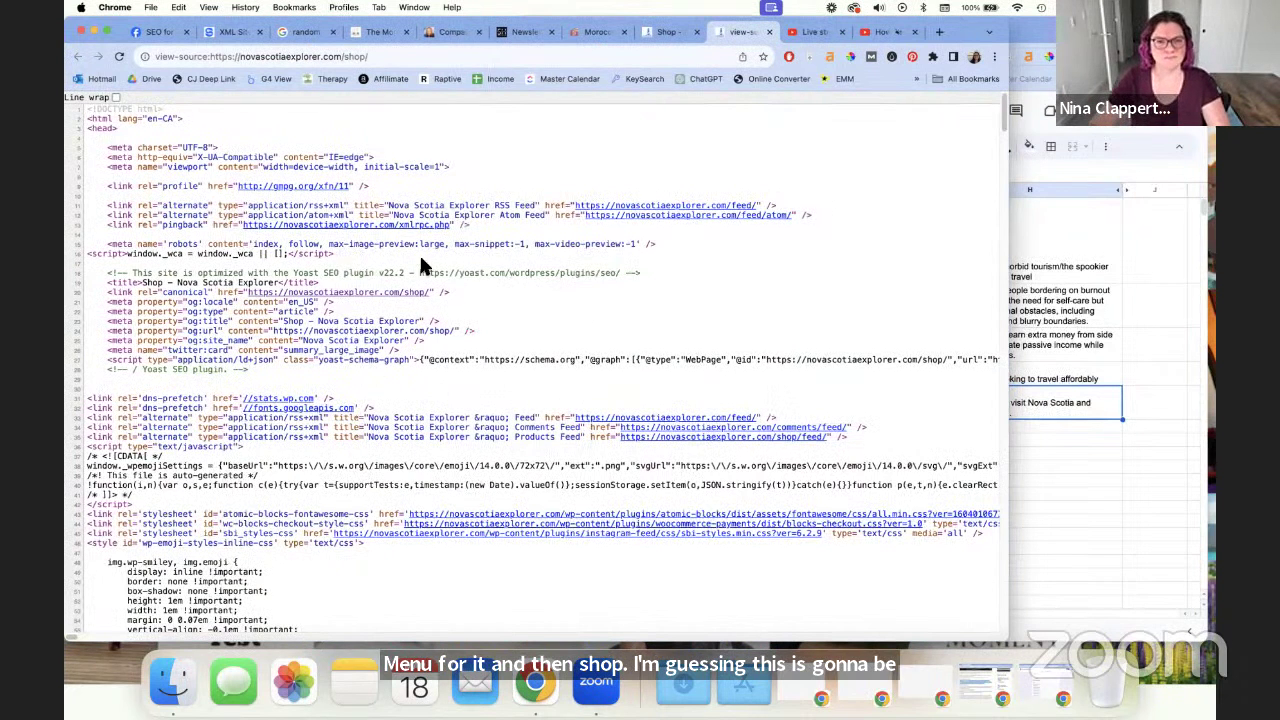
{"action": "key", "text": "super+f"}
{"action": "type", "text": "woocom"}
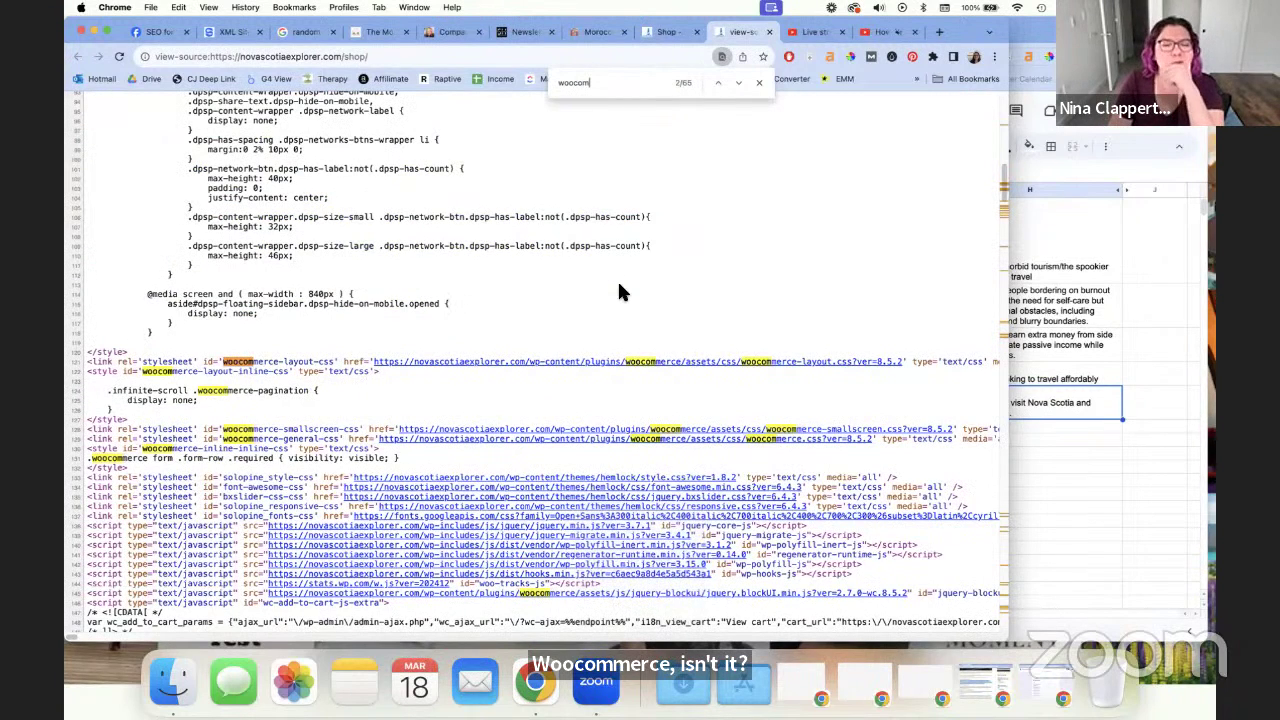
{"action": "left_click", "coordinate": [770, 32]}
{"action": "scroll", "coordinate": [528, 280], "scroll_direction": "down", "scroll_amount": 5}
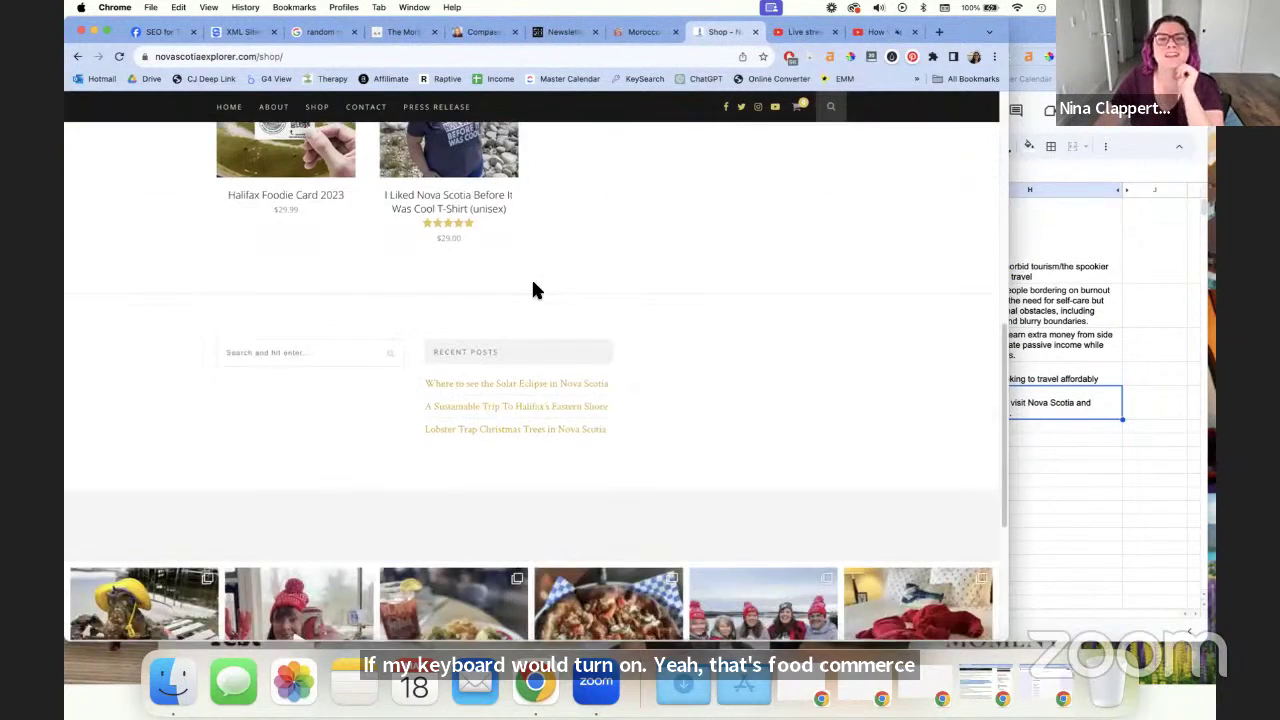
{"action": "scroll", "coordinate": [545, 295], "scroll_direction": "up", "scroll_amount": 3}
{"action": "scroll", "coordinate": [580, 312], "scroll_direction": "up", "scroll_amount": 2}
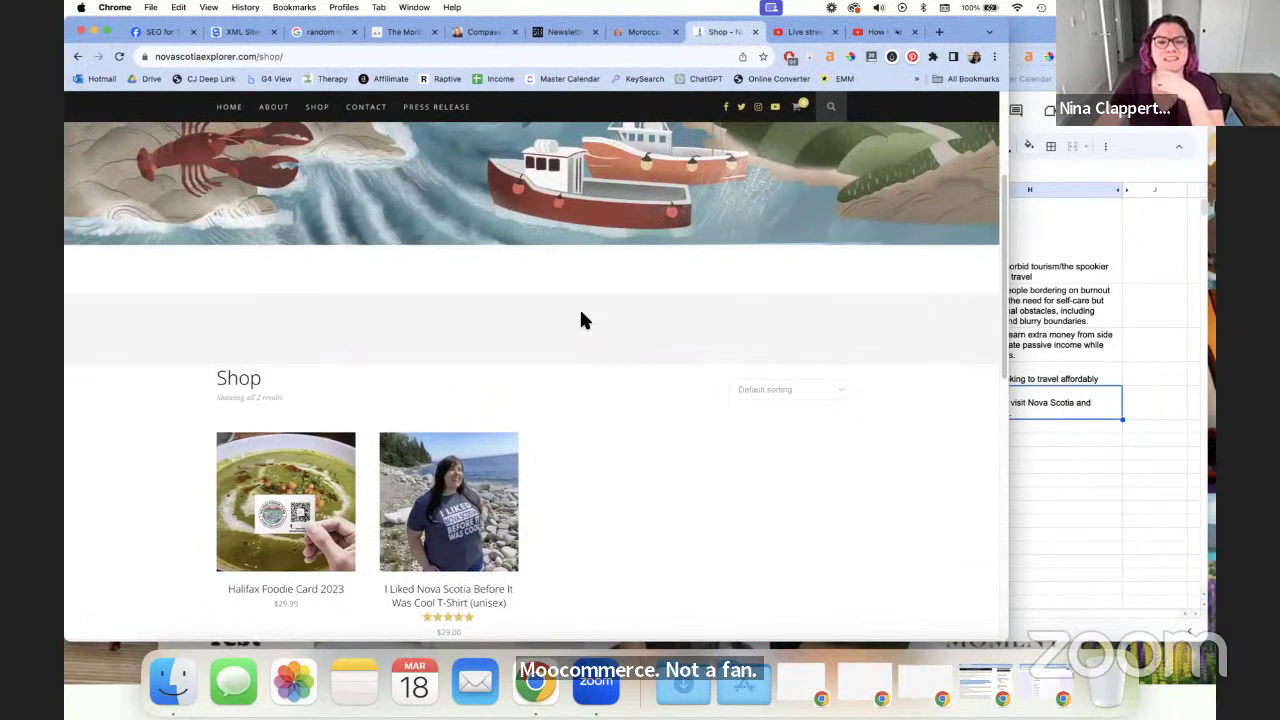
{"action": "scroll", "coordinate": [470, 315], "scroll_direction": "up", "scroll_amount": 3}
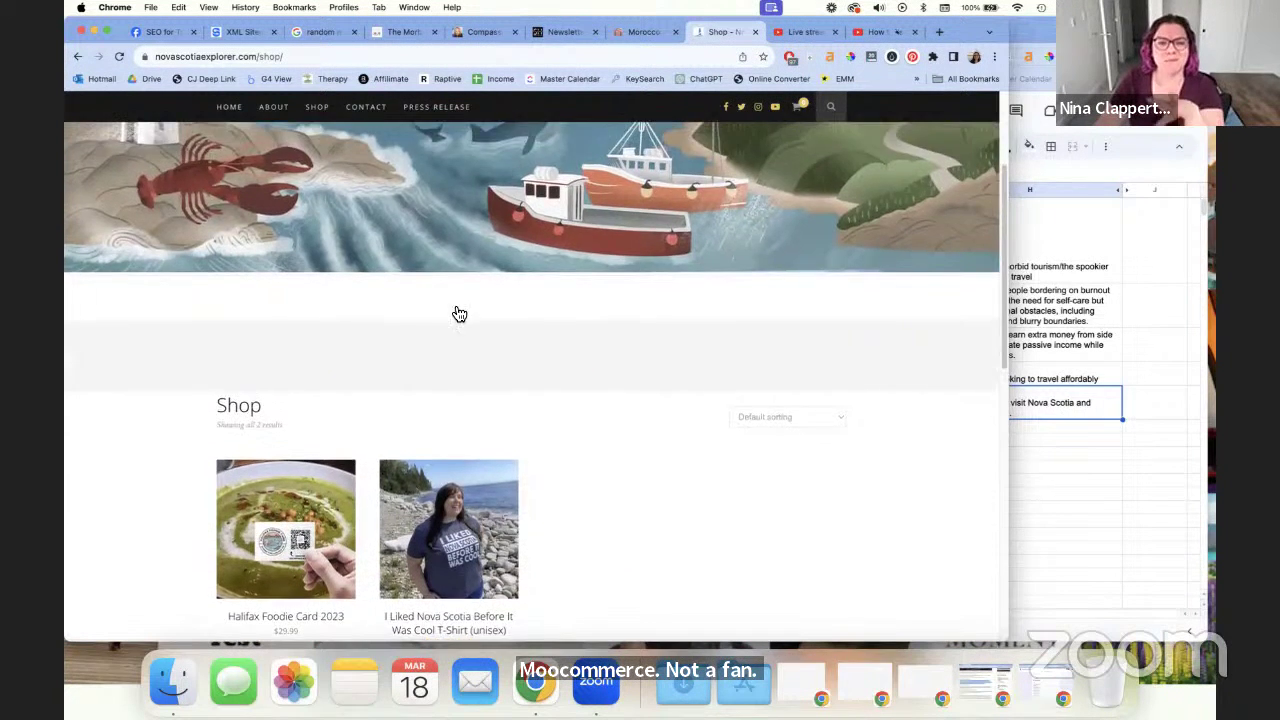
Go back to the homepage and scan its featured posts and full post list down to the older posts link
{"action": "left_click", "coordinate": [334, 229]}
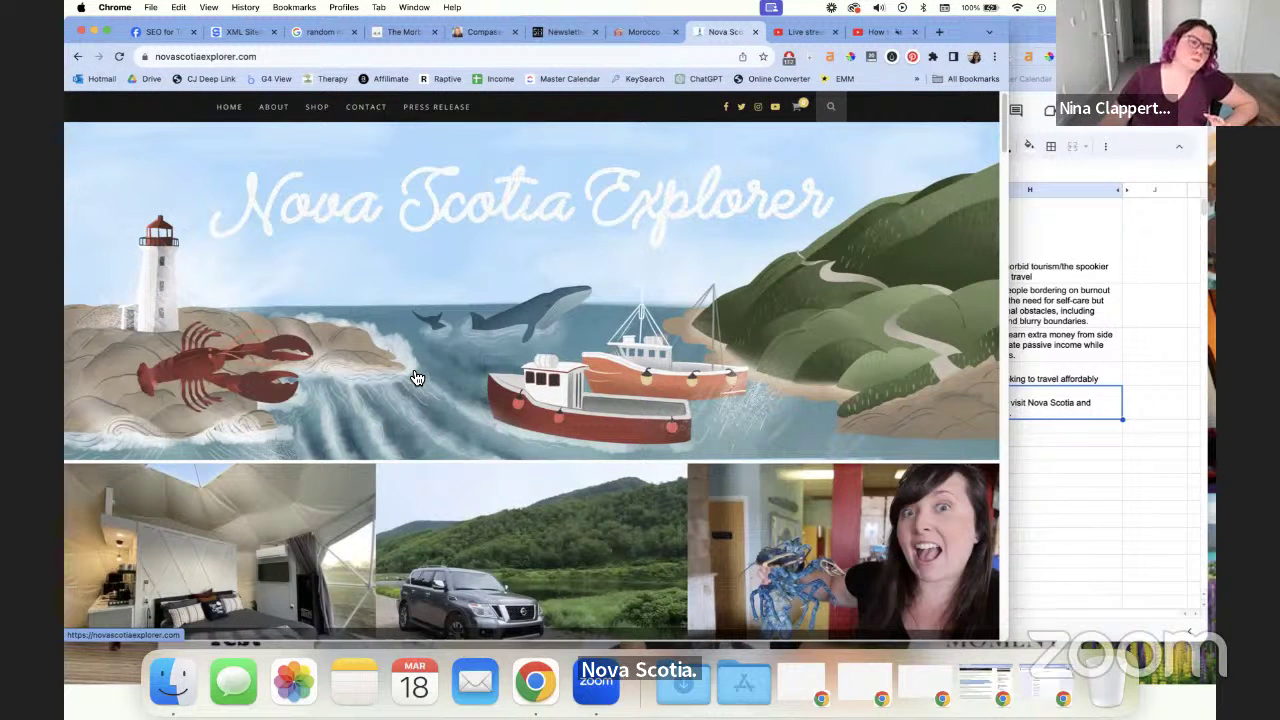
{"action": "scroll", "coordinate": [417, 380], "scroll_direction": "down", "scroll_amount": 5}
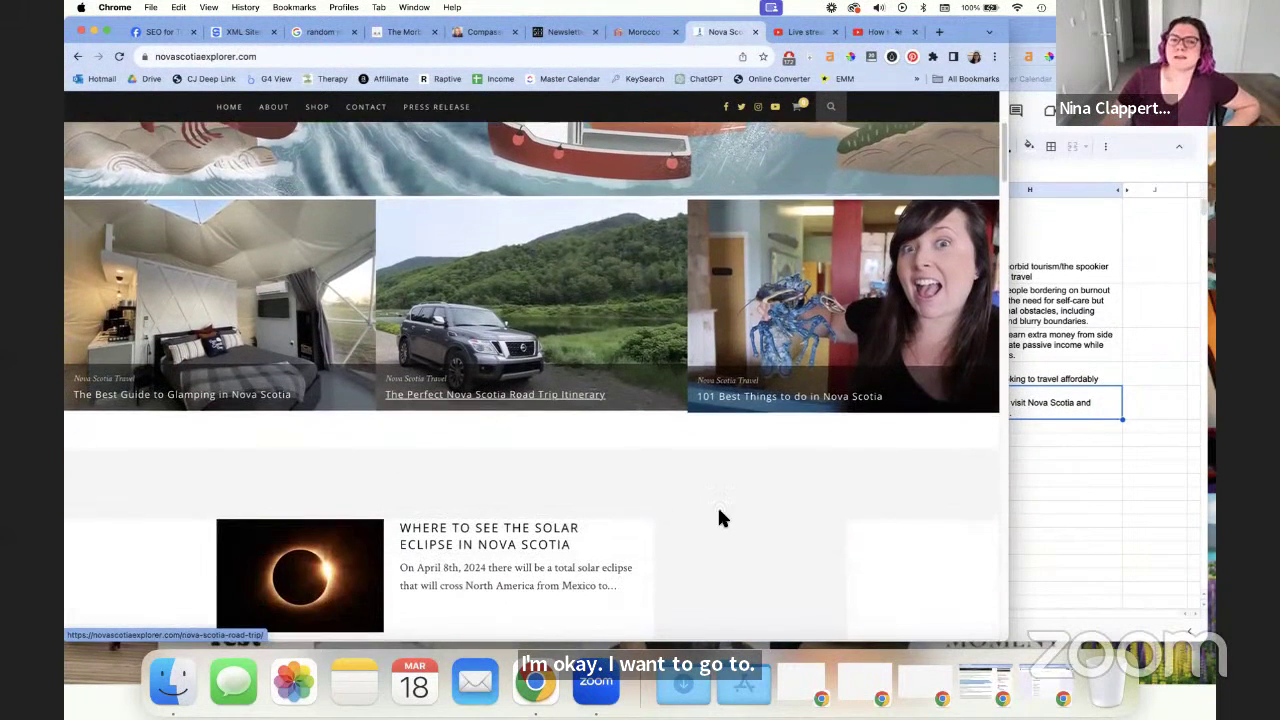
{"action": "scroll", "coordinate": [735, 512], "scroll_direction": "down", "scroll_amount": 9}
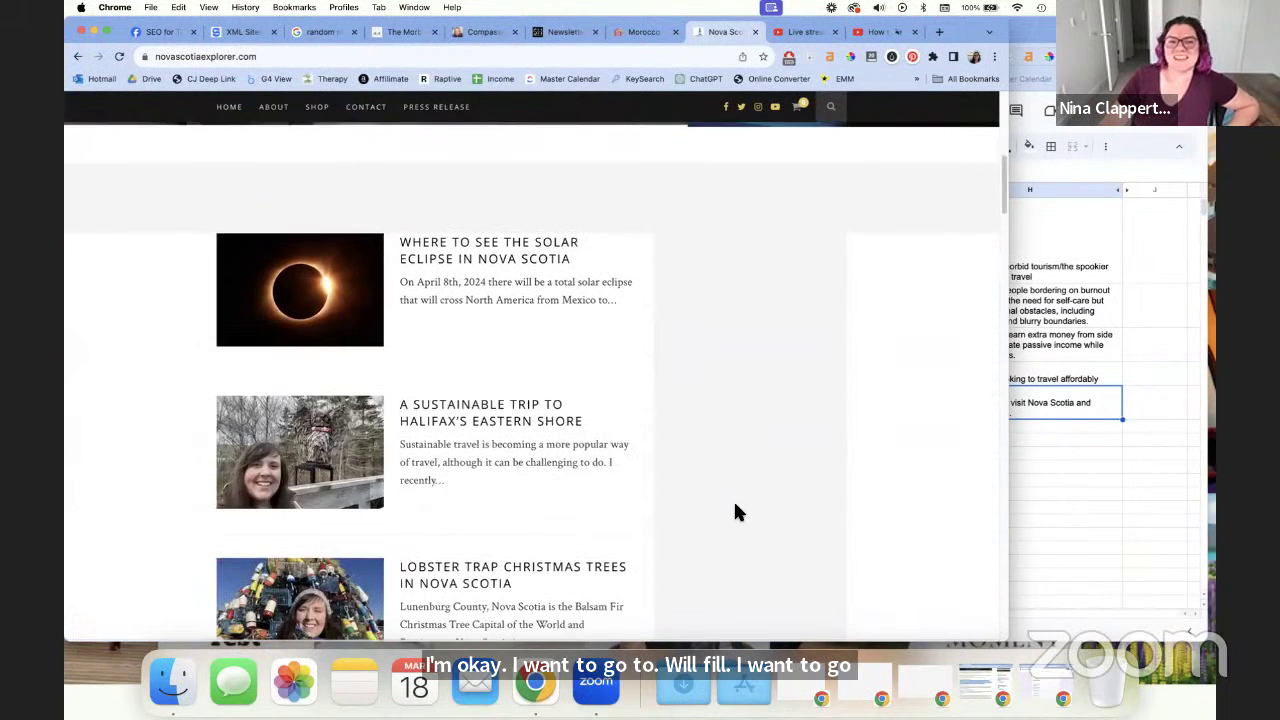
{"action": "scroll", "coordinate": [738, 513], "scroll_direction": "down", "scroll_amount": 17}
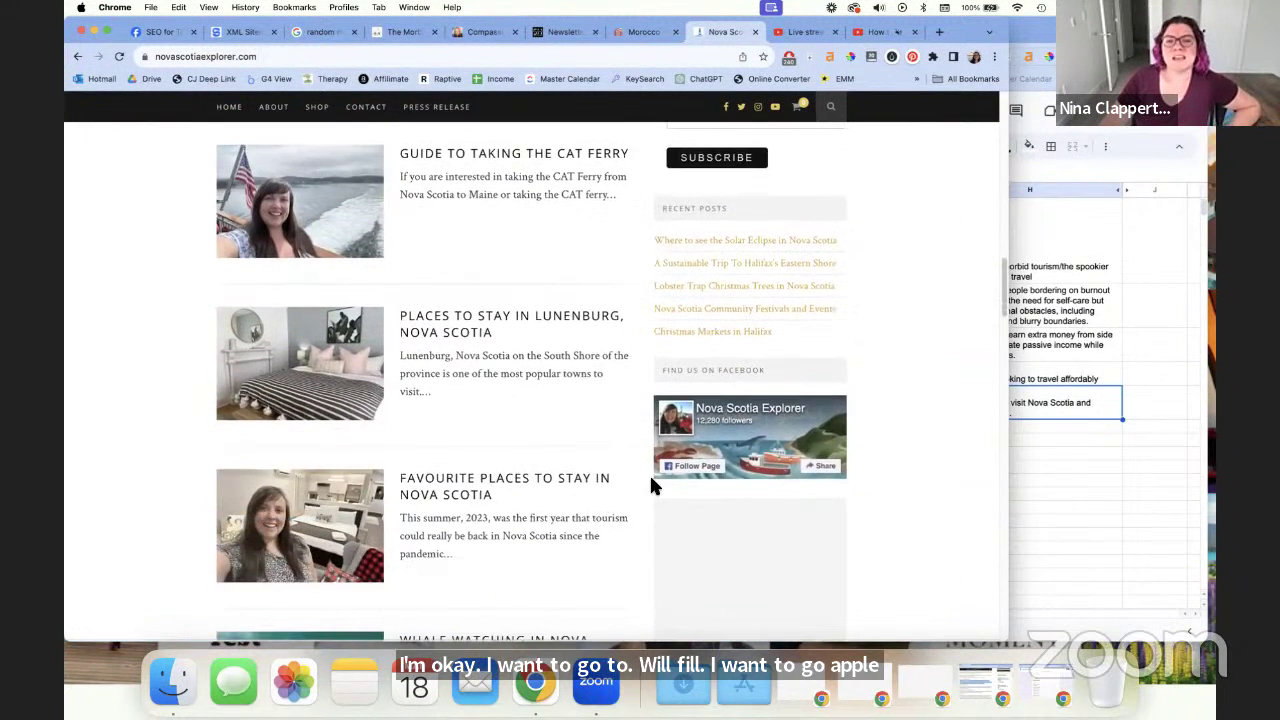
{"action": "scroll", "coordinate": [648, 485], "scroll_direction": "down", "scroll_amount": 8}
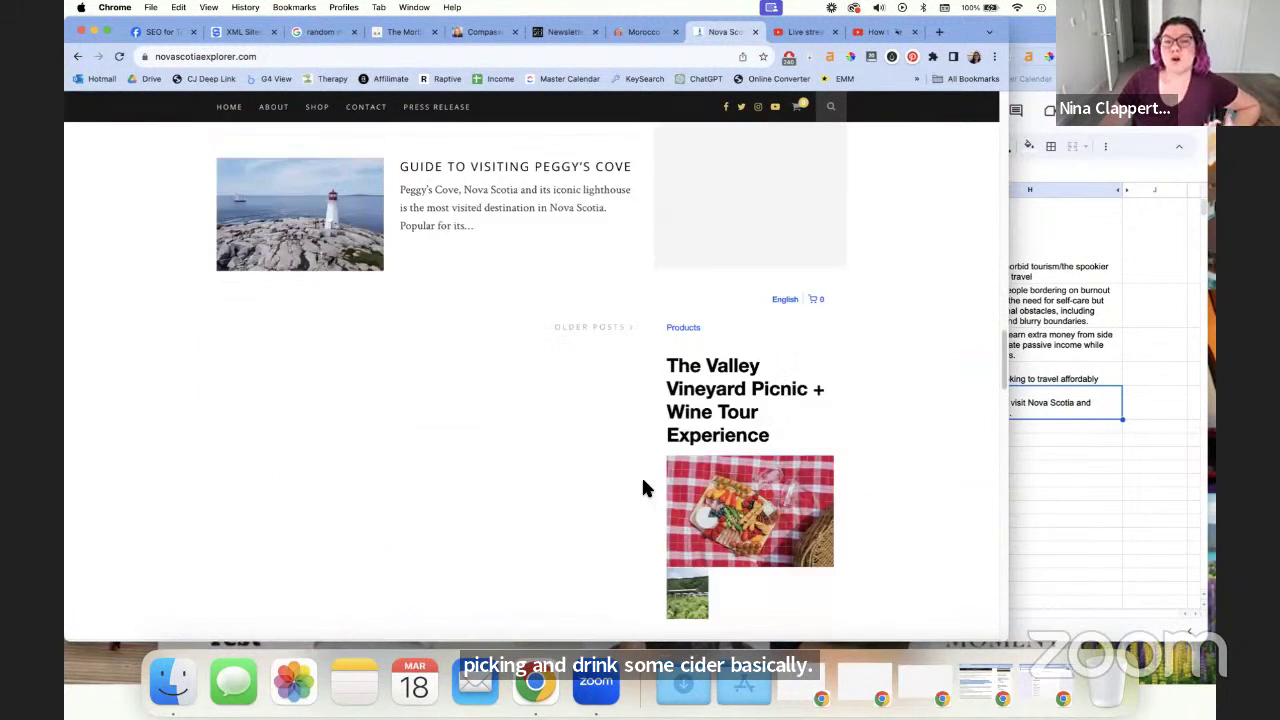
Open the second page of older posts and look through its articles for a way to find a specific topic
{"action": "left_click", "coordinate": [589, 328]}
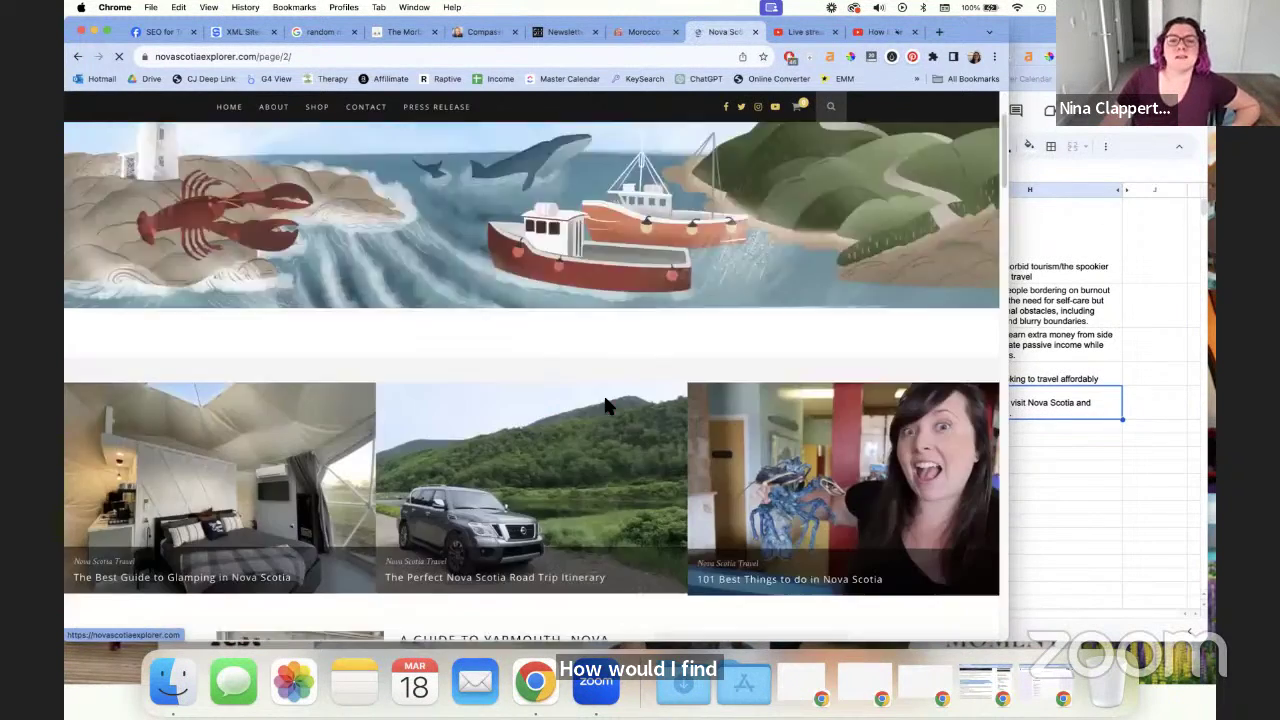
{"action": "scroll", "coordinate": [607, 404], "scroll_direction": "down", "scroll_amount": 20}
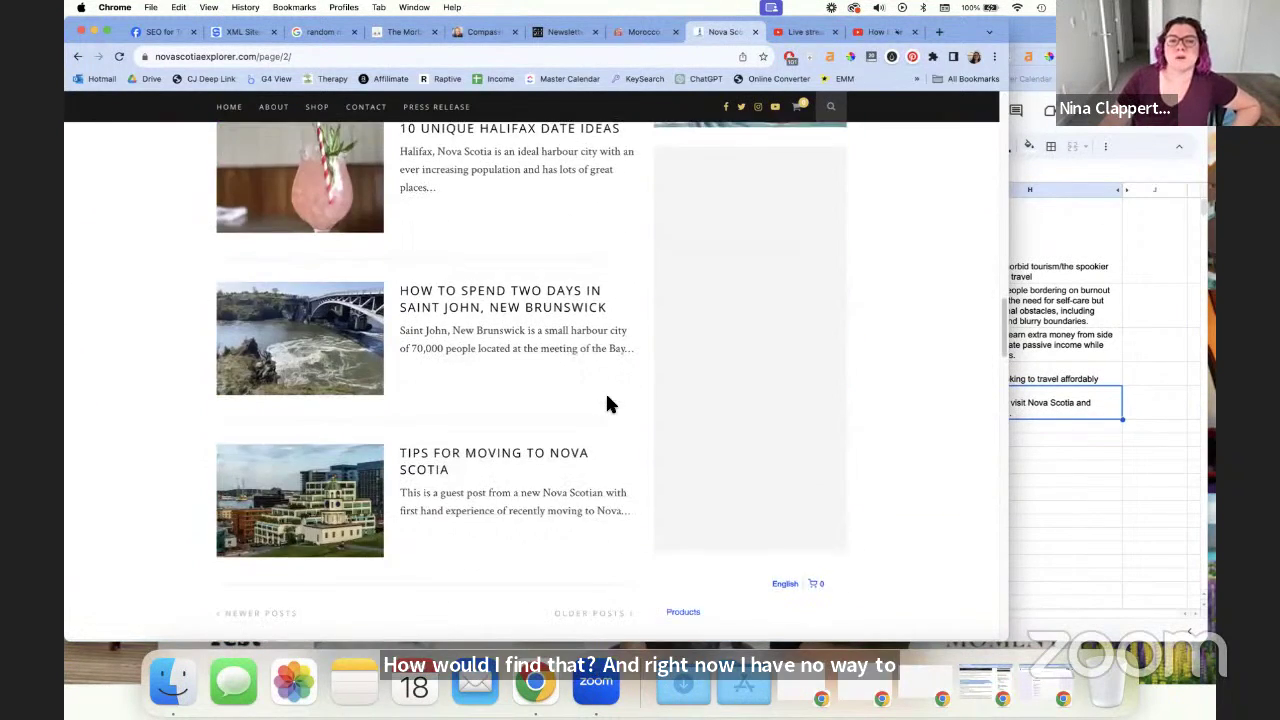
{"action": "scroll", "coordinate": [607, 404], "scroll_direction": "down", "scroll_amount": 2}
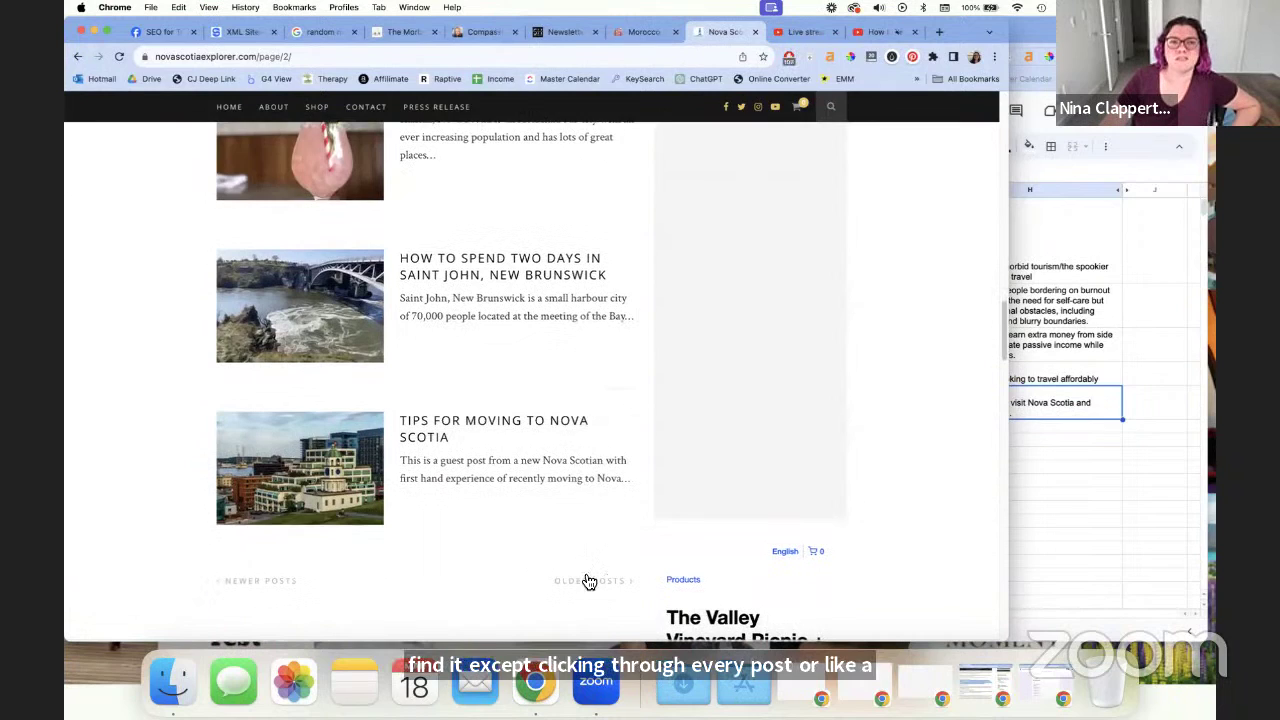
{"action": "scroll", "coordinate": [471, 529], "scroll_direction": "down", "scroll_amount": 2}
{"action": "scroll", "coordinate": [471, 501], "scroll_direction": "up", "scroll_amount": 10}
{"action": "scroll", "coordinate": [470, 515], "scroll_direction": "up", "scroll_amount": 5}
{"action": "scroll", "coordinate": [469, 520], "scroll_direction": "down", "scroll_amount": 10}
{"action": "scroll", "coordinate": [487, 505], "scroll_direction": "down", "scroll_amount": 8}
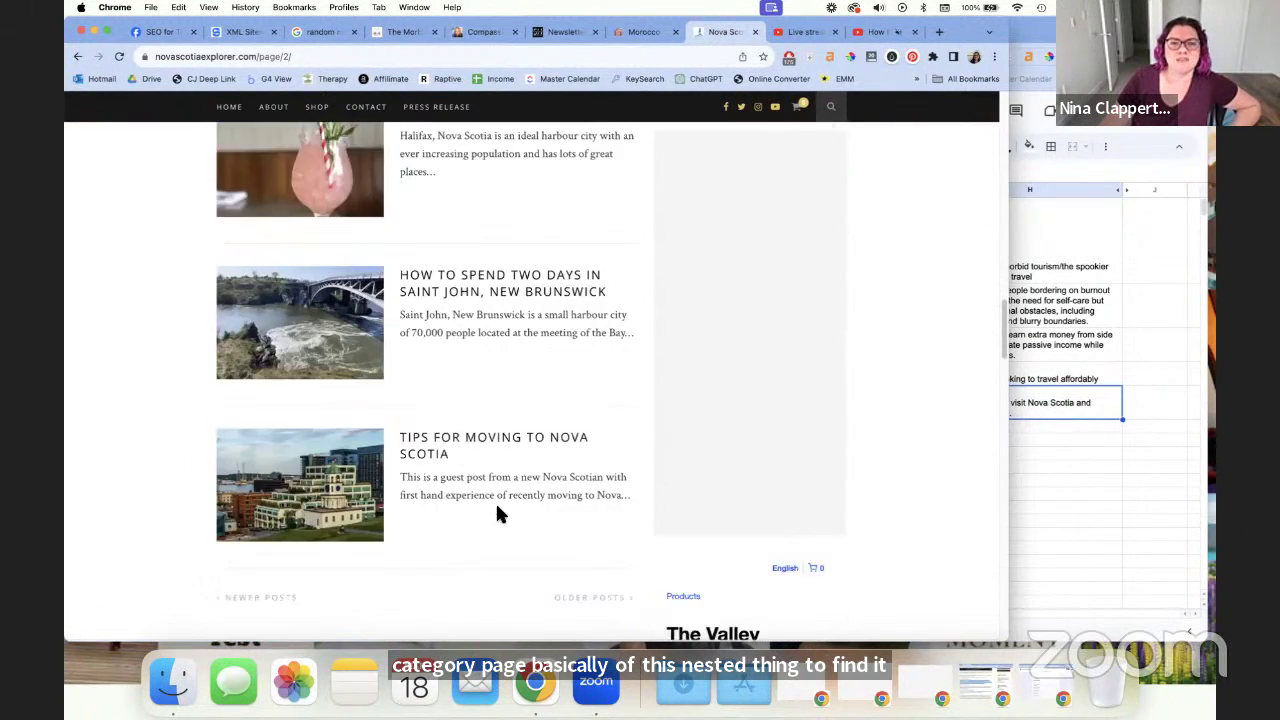
Continue to the third page of older posts and scan its articles down to the page links
{"action": "left_click", "coordinate": [576, 445]}
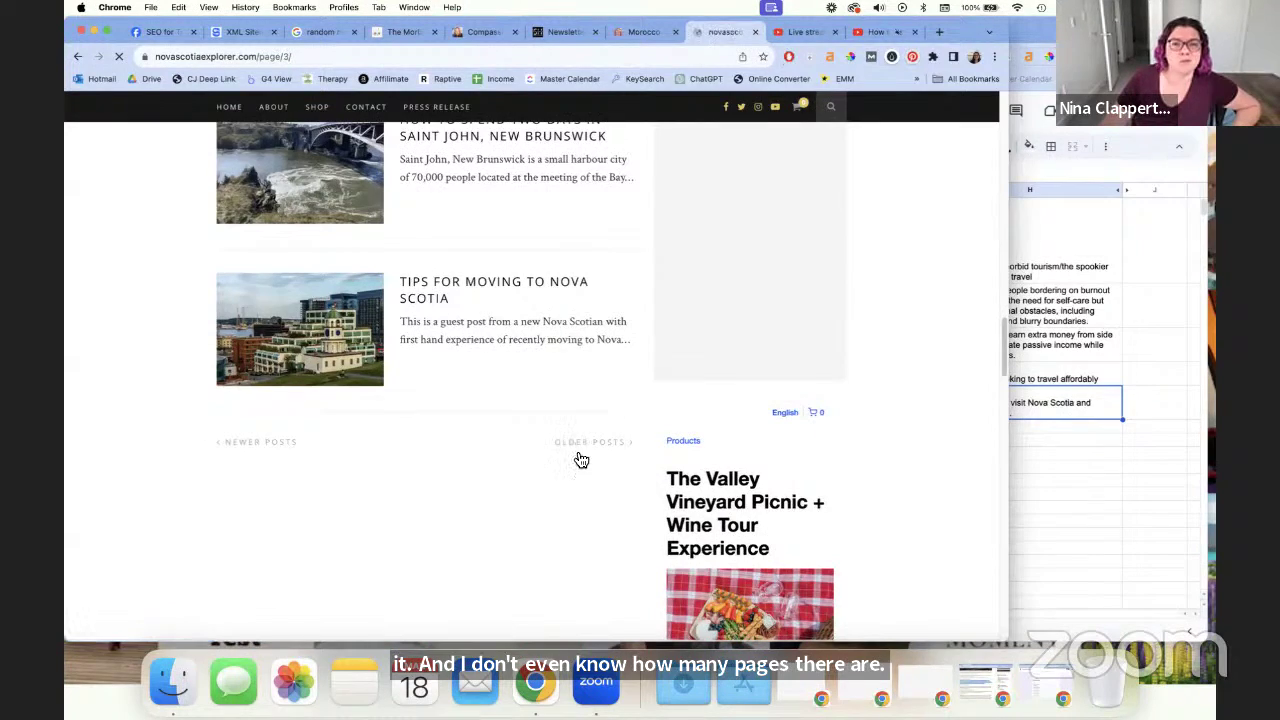
{"action": "scroll", "coordinate": [575, 450], "scroll_direction": "down", "scroll_amount": 10}
{"action": "scroll", "coordinate": [576, 455], "scroll_direction": "up", "scroll_amount": 5}
{"action": "scroll", "coordinate": [576, 457], "scroll_direction": "down", "scroll_amount": 3}
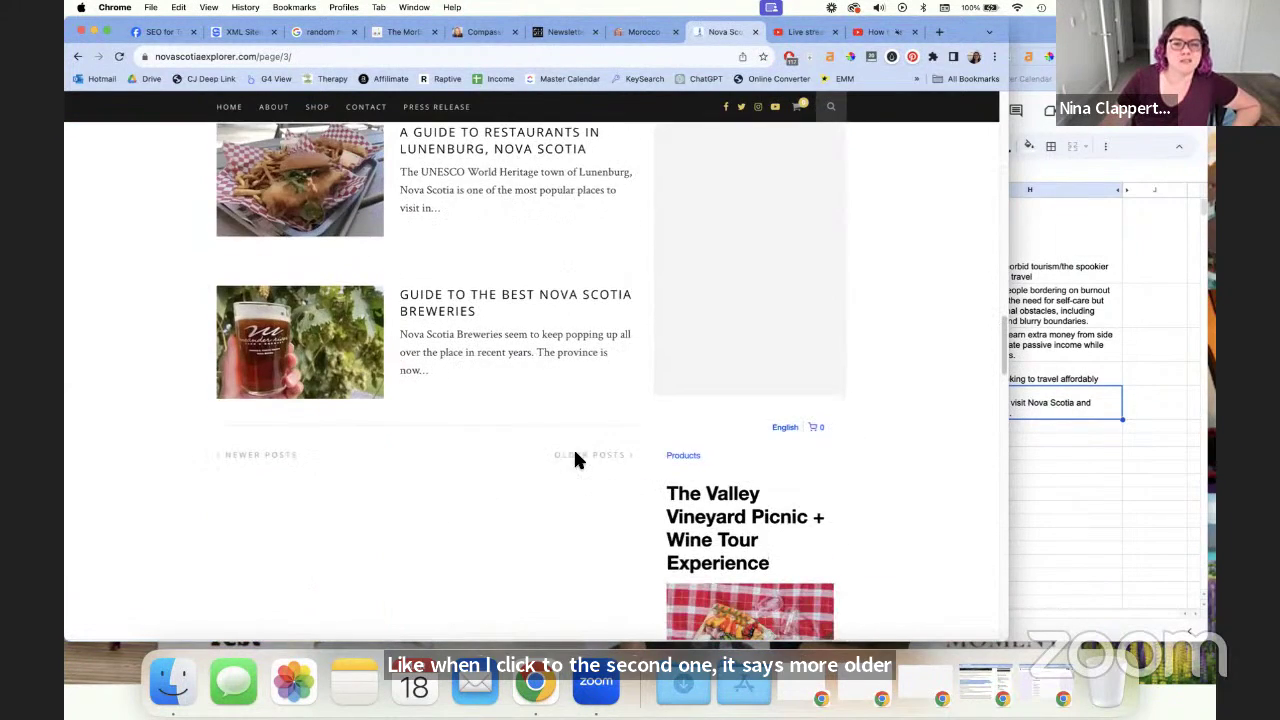
Continue to the fourth page of older posts and examine which places and activities its articles cover
{"action": "left_click", "coordinate": [597, 452]}
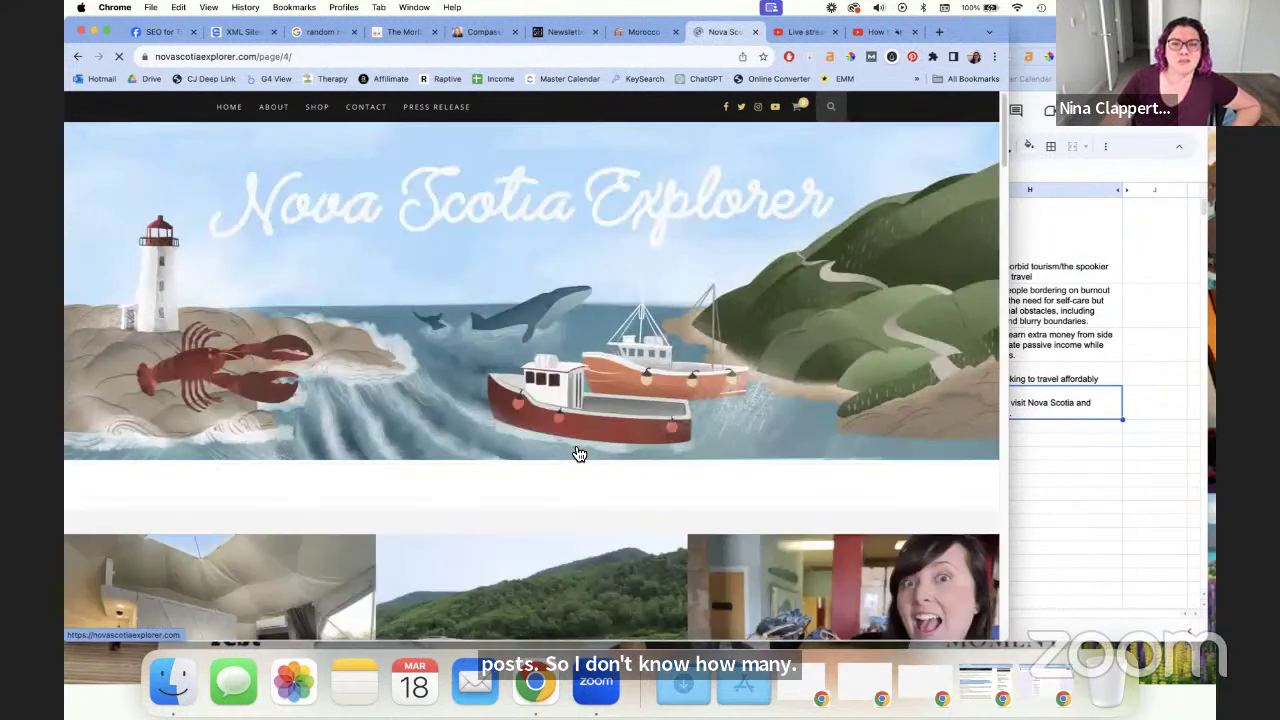
{"action": "scroll", "coordinate": [578, 454], "scroll_direction": "down", "scroll_amount": 10}
{"action": "scroll", "coordinate": [578, 454], "scroll_direction": "down", "scroll_amount": 10}
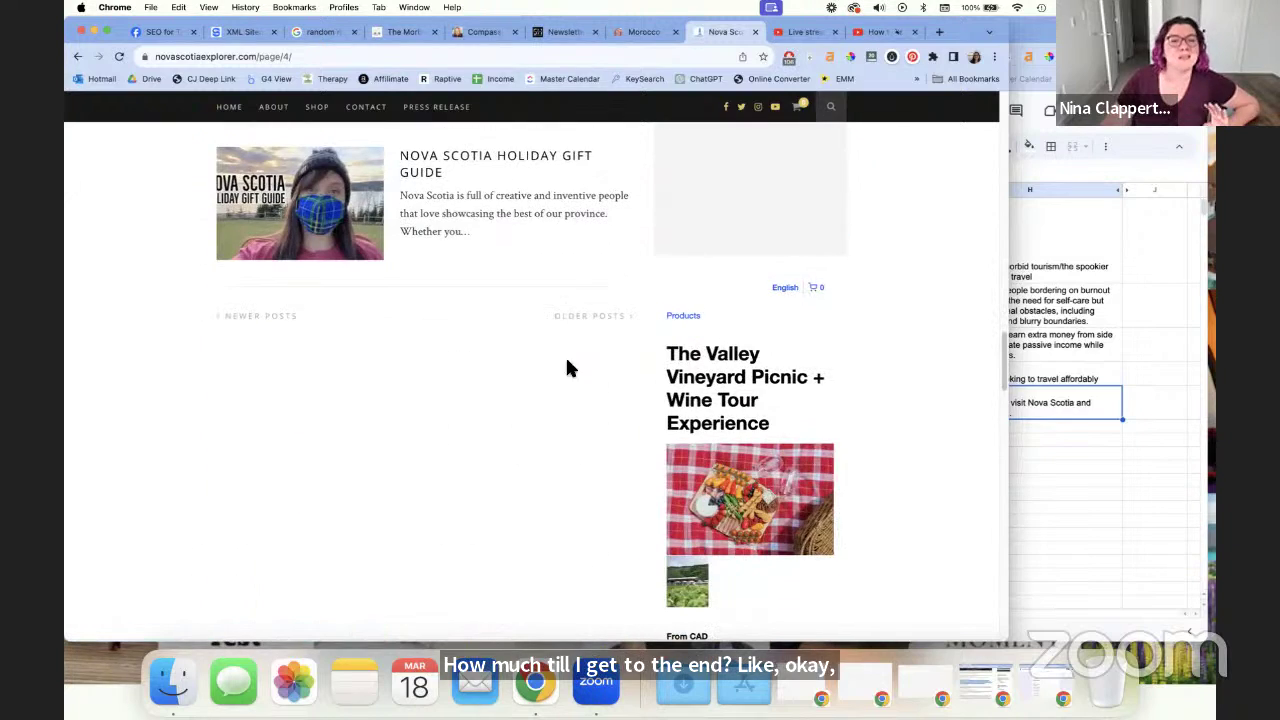
{"action": "scroll", "coordinate": [566, 366], "scroll_direction": "up", "scroll_amount": 15}
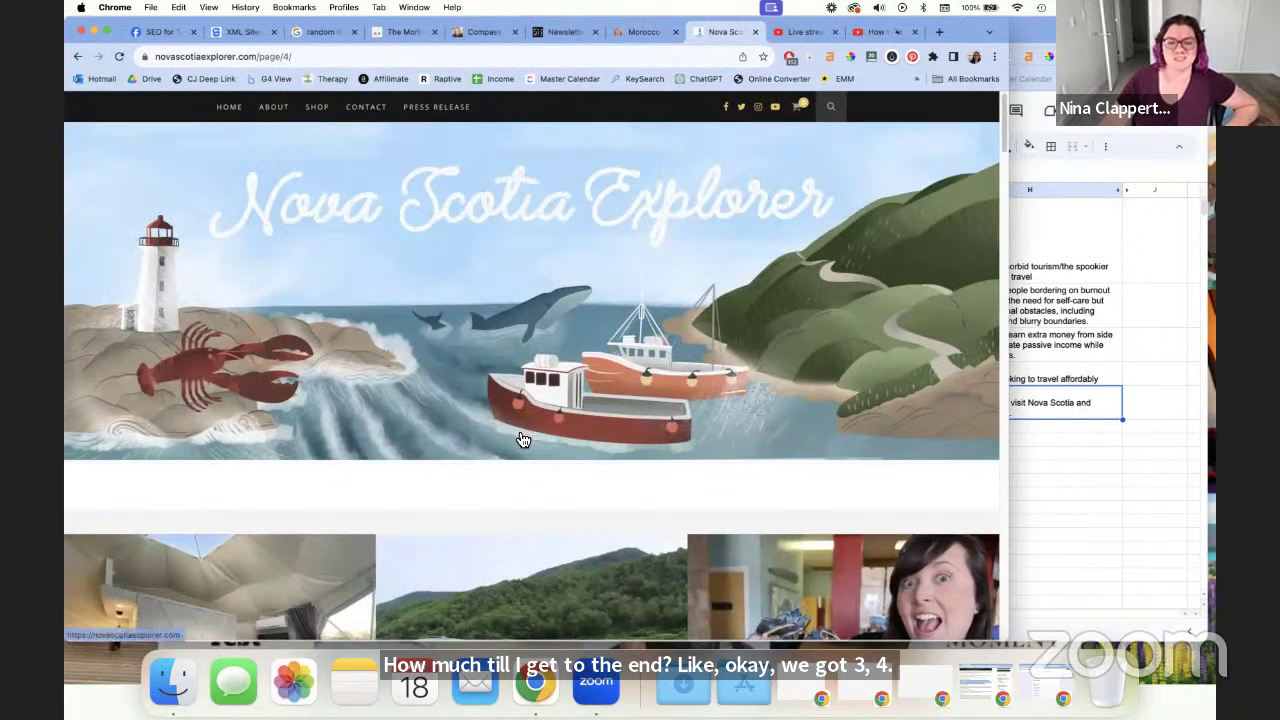
{"action": "scroll", "coordinate": [386, 371], "scroll_direction": "down", "scroll_amount": 5}
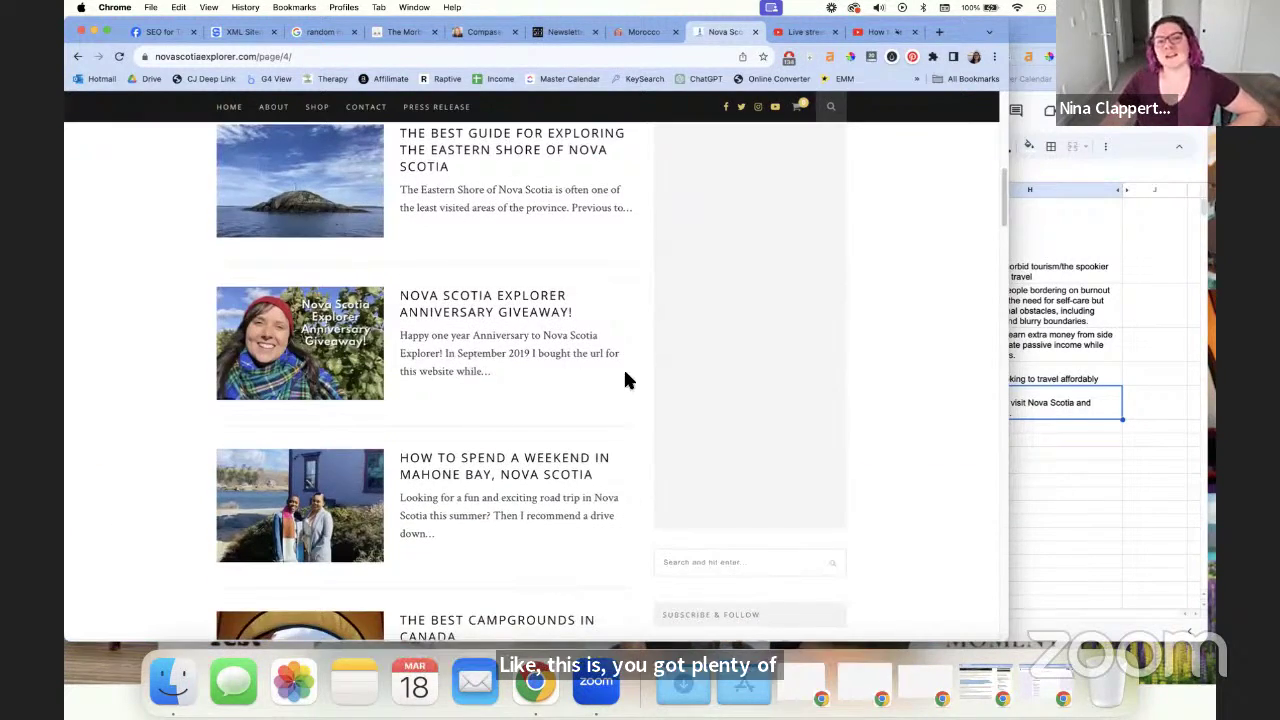
{"action": "scroll", "coordinate": [630, 378], "scroll_direction": "down", "scroll_amount": 3}
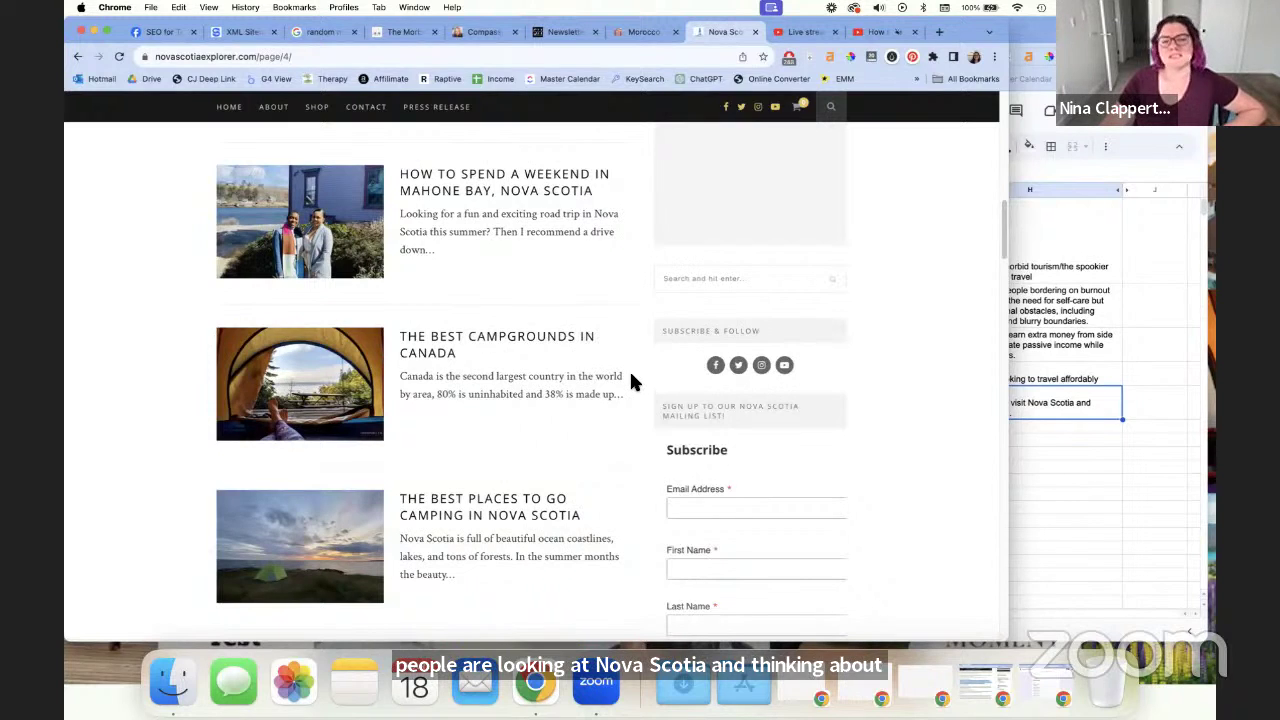
{"action": "scroll", "coordinate": [630, 380], "scroll_direction": "down", "scroll_amount": 4}
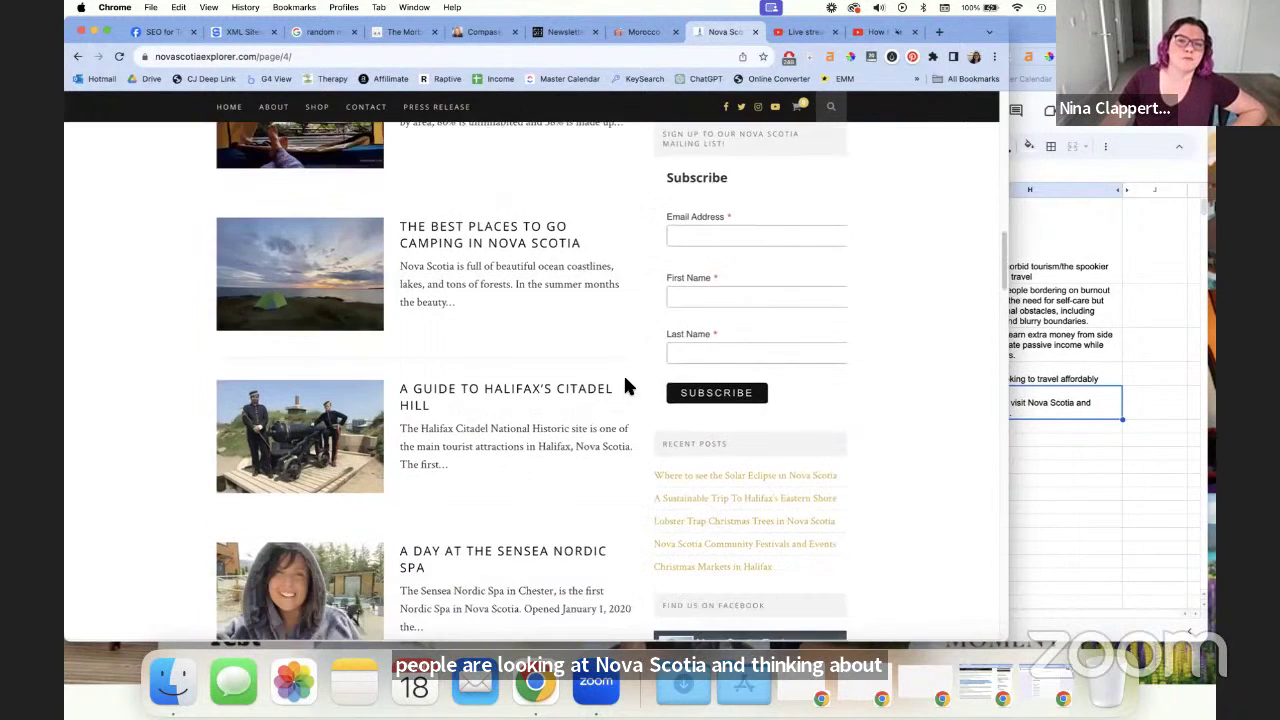